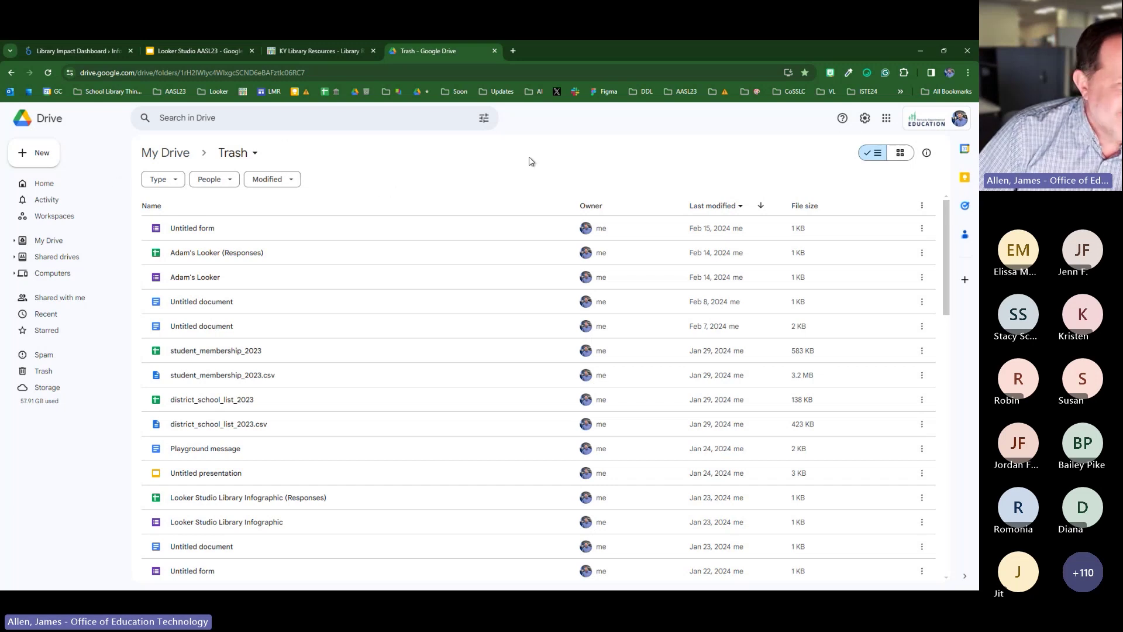
# - Create a new blank Google Form and give both the form and its file the title "School Libraries are Awesome"
pyautogui.click(46, 158)
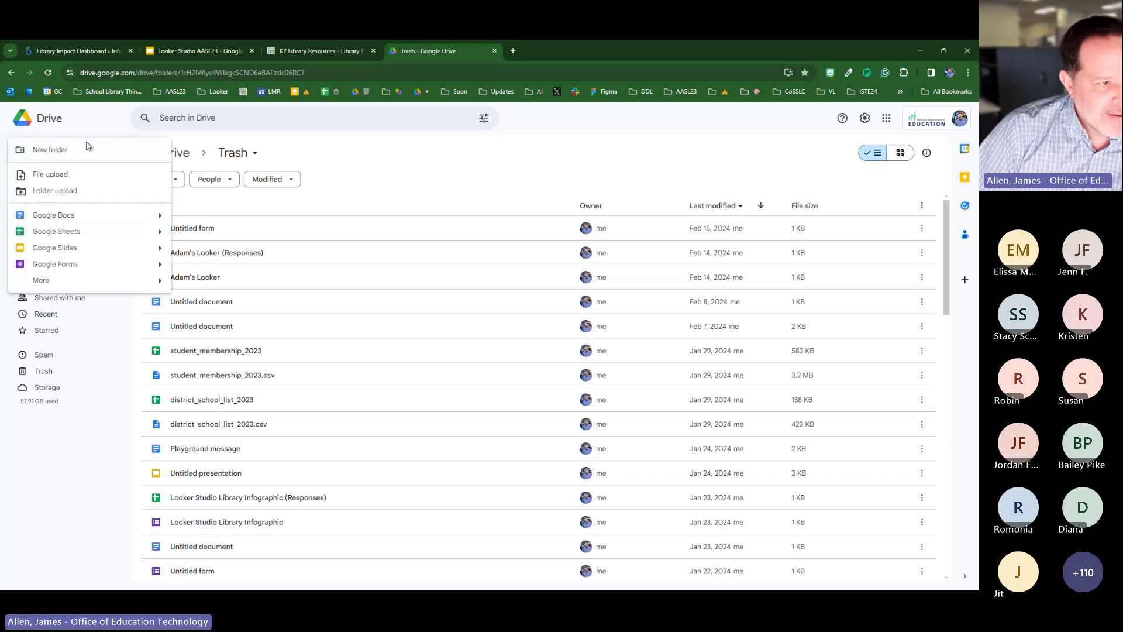
pyautogui.click(79, 268)
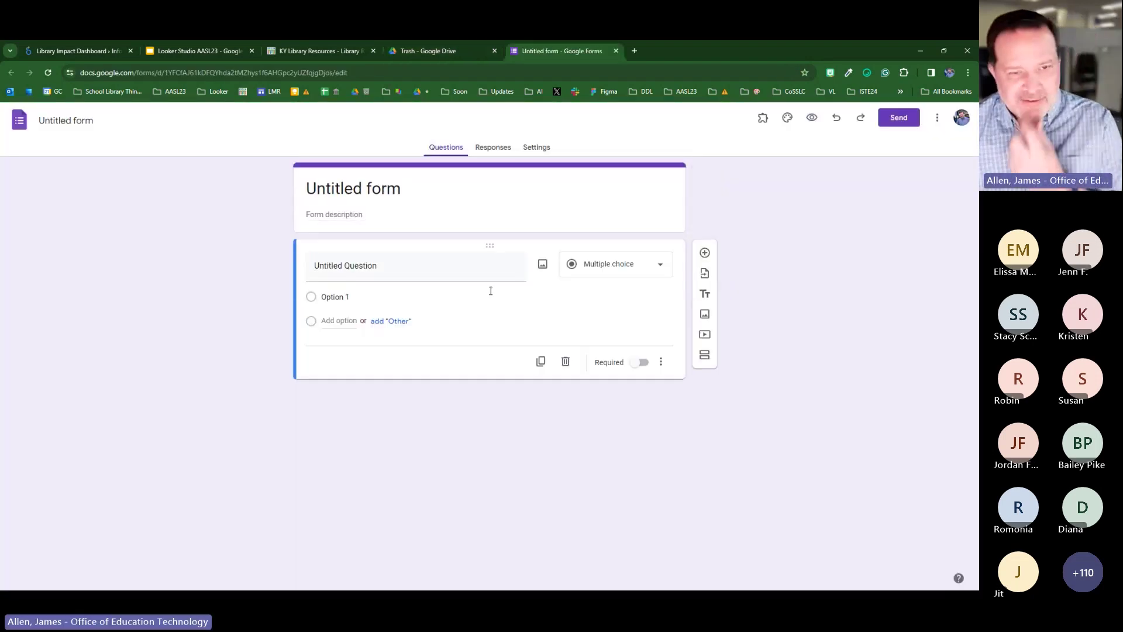
pyautogui.click(393, 189)
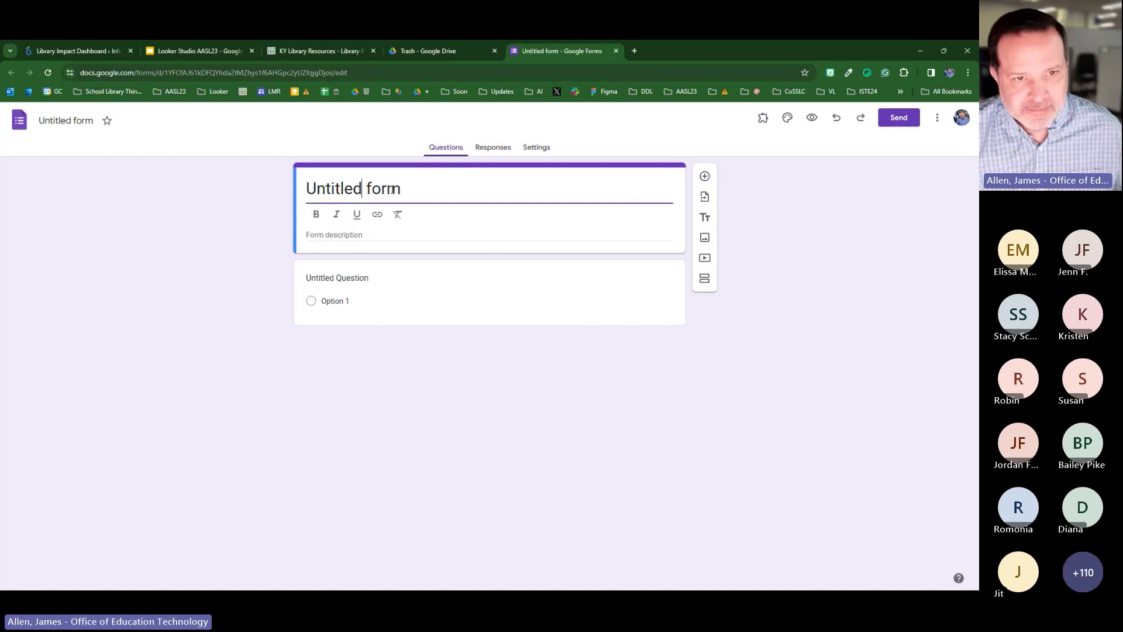
pyautogui.tripleClick(392, 189)
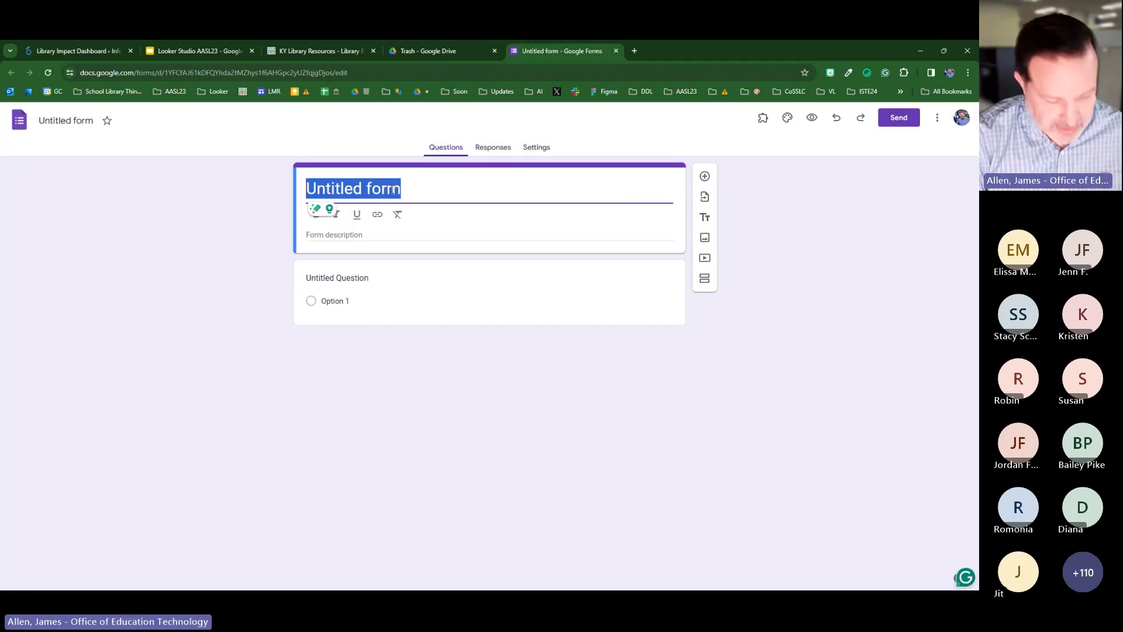
pyautogui.write('School Libraries are Awesome')
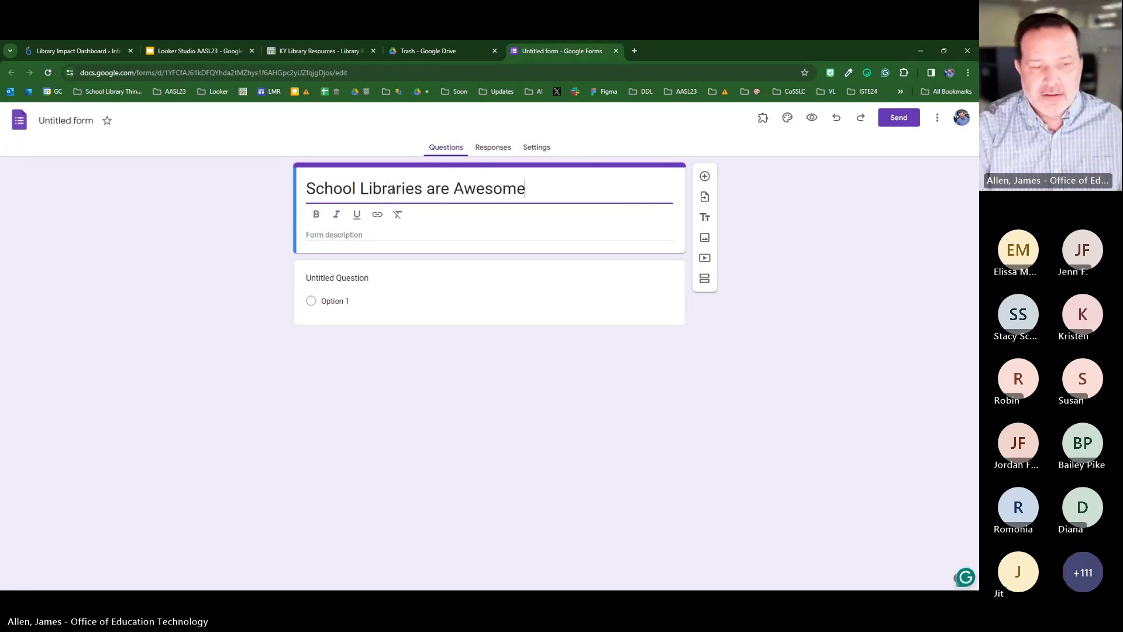
pyautogui.click(71, 121)
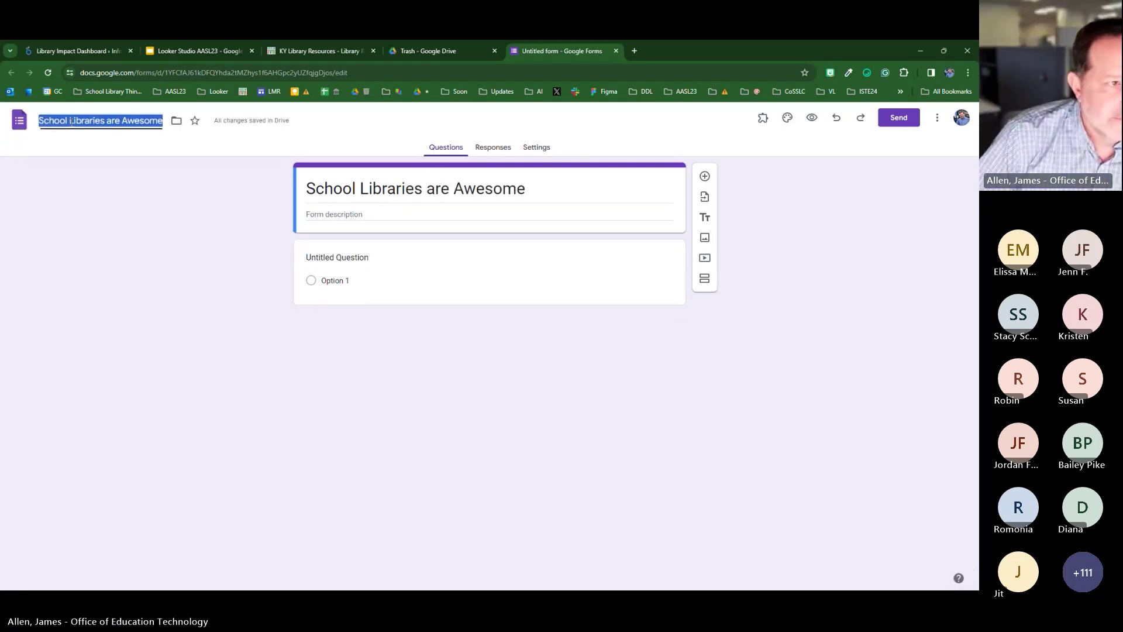
# - Change the form's first question from multiple choice to a short answer question
pyautogui.click(393, 256)
pyautogui.click(629, 271)
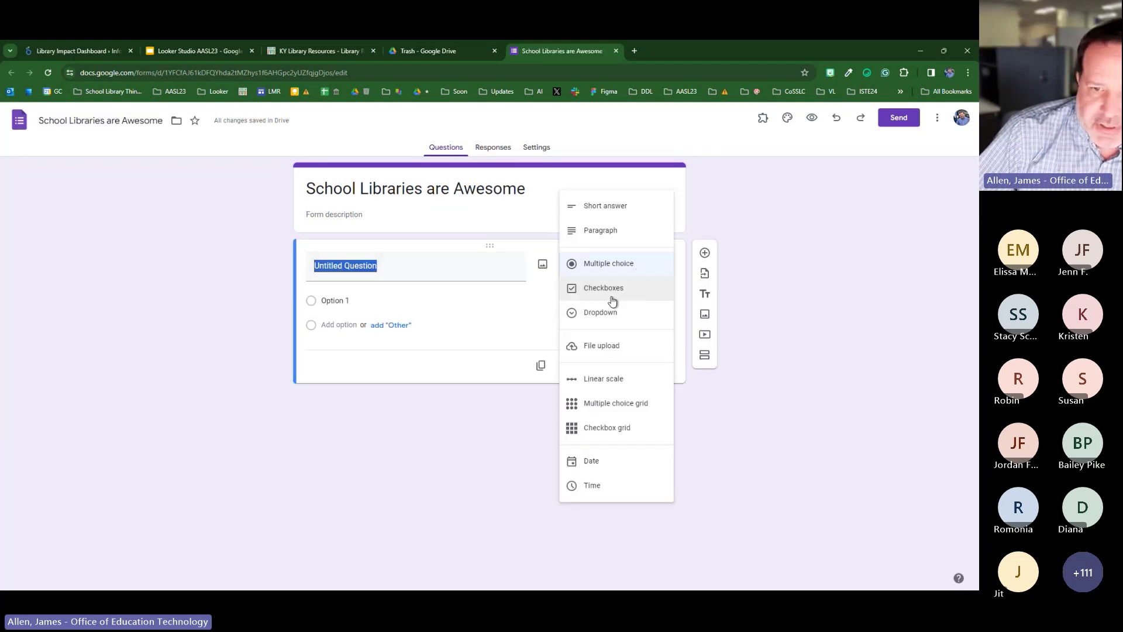
pyautogui.click(623, 210)
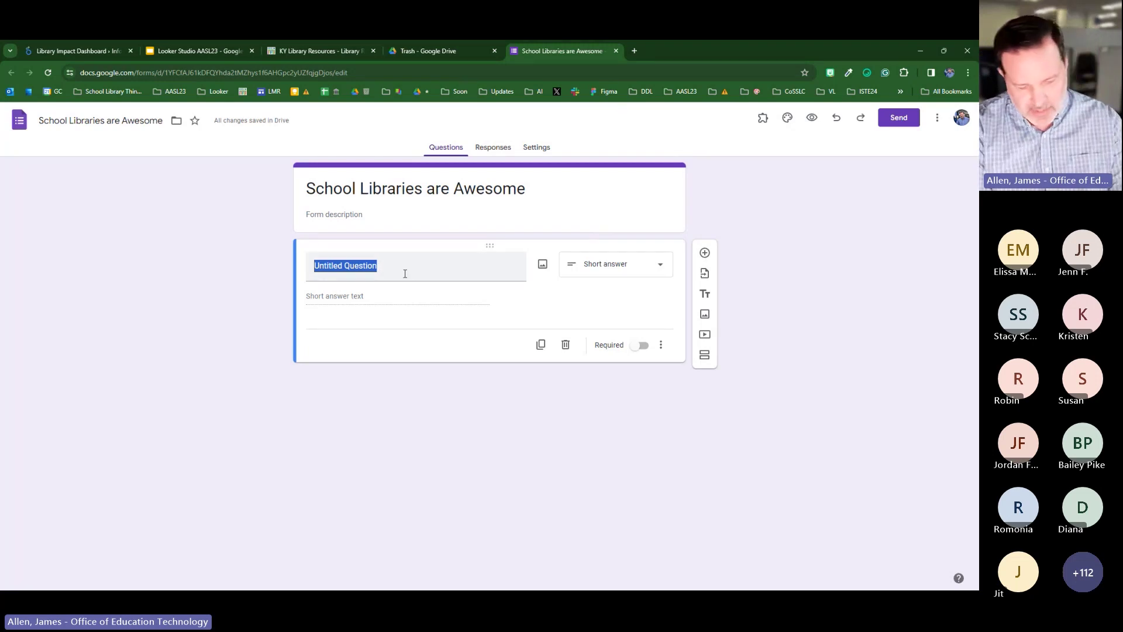
# - Title the first short answer question "How many students visited"
pyautogui.click(406, 267)
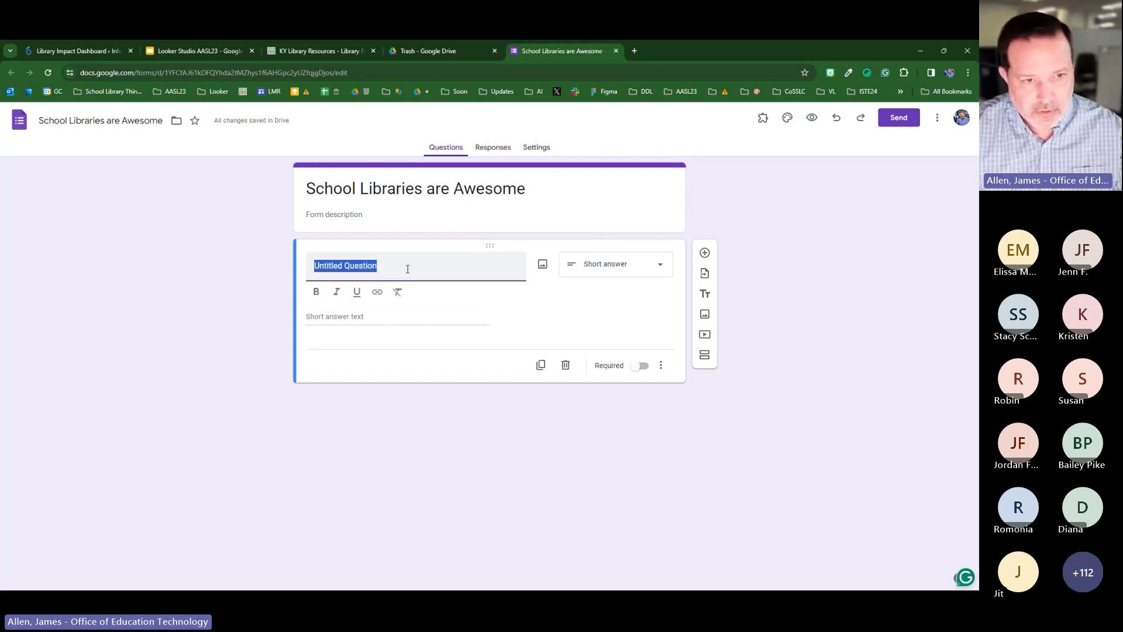
pyautogui.click(848, 333)
pyautogui.click(377, 269)
pyautogui.write('How manyu')
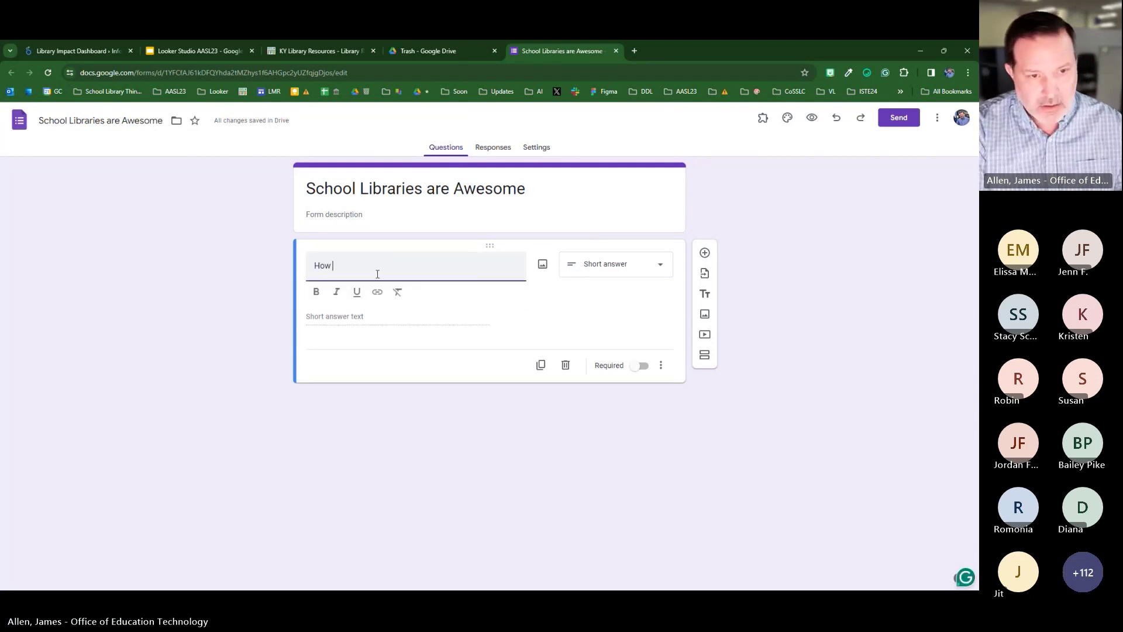
pyautogui.press('BackSpace')
pyautogui.press('BackSpace')
pyautogui.write('st')
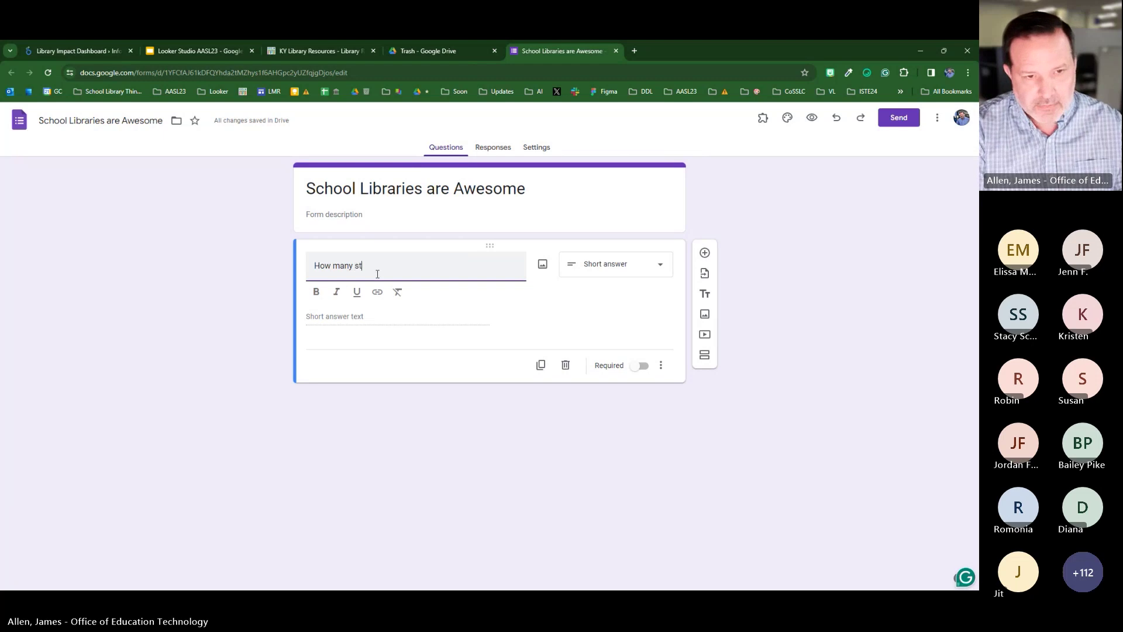
pyautogui.write('udents visitin')
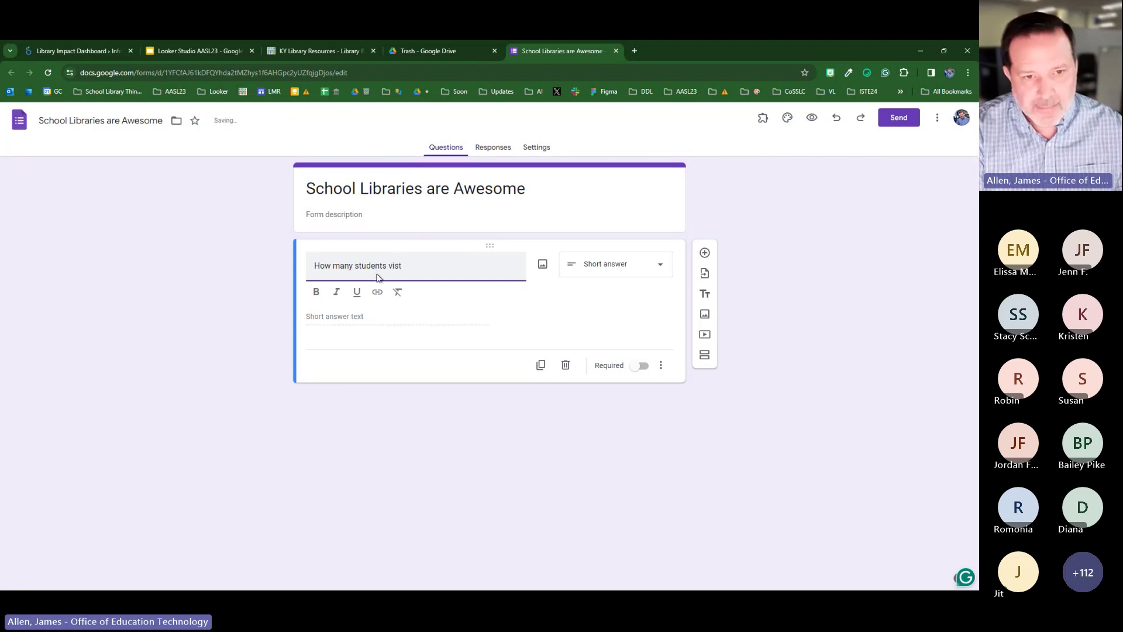
pyautogui.press('BackSpace')
pyautogui.press('BackSpace')
pyautogui.write('ed')
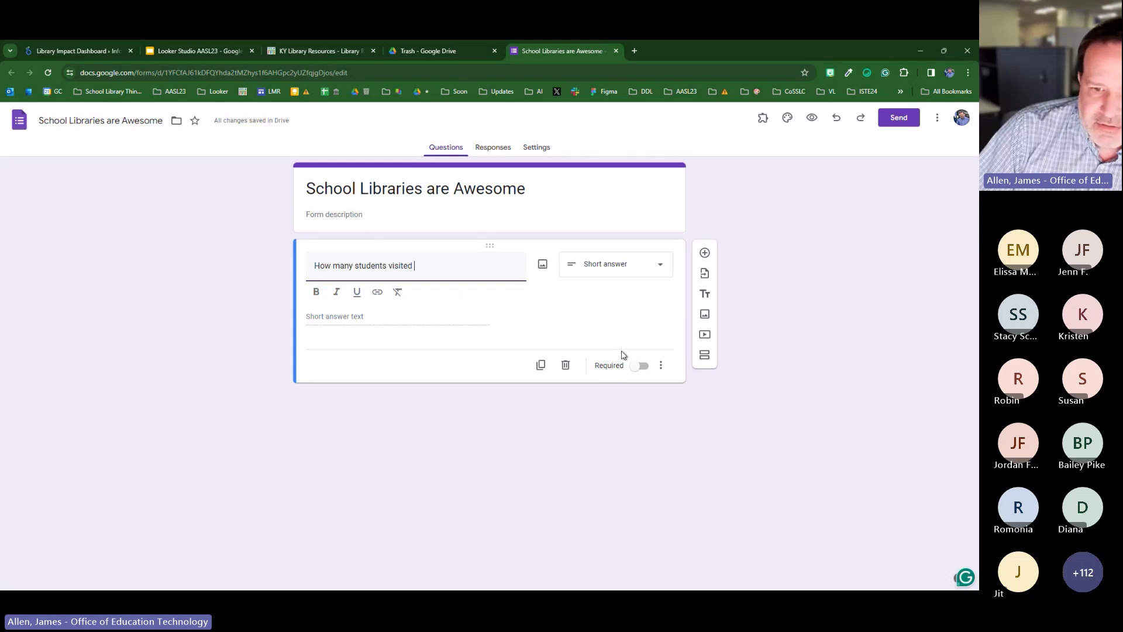
# - Add a second question of the short answer type, titled "How many Dog Man books were chewed up"
pyautogui.click(705, 253)
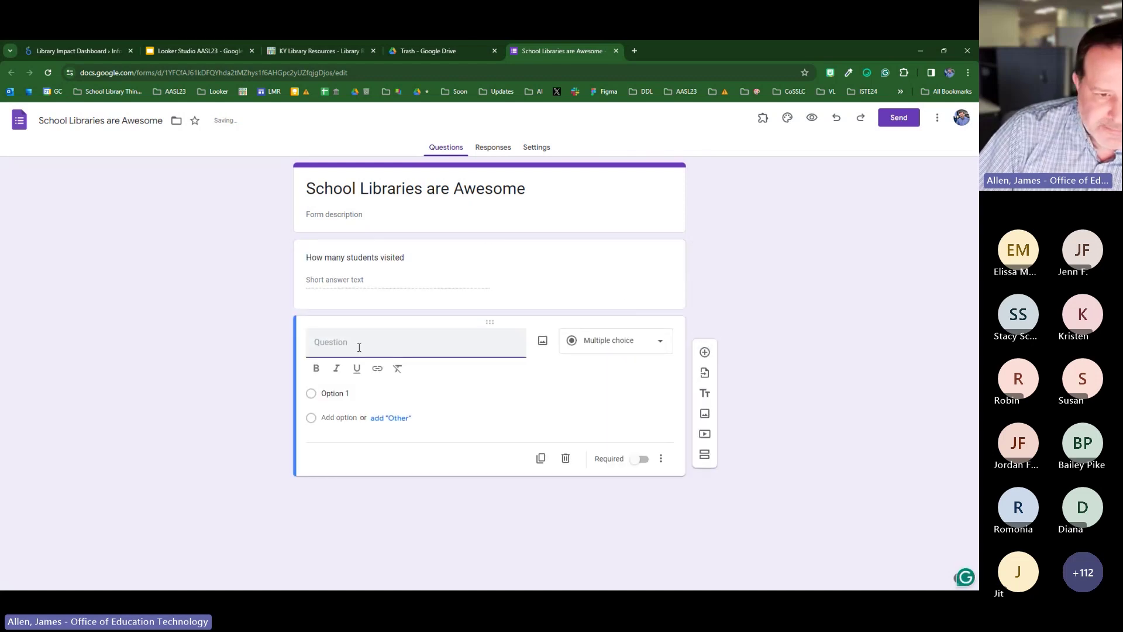
pyautogui.click(603, 347)
pyautogui.click(624, 291)
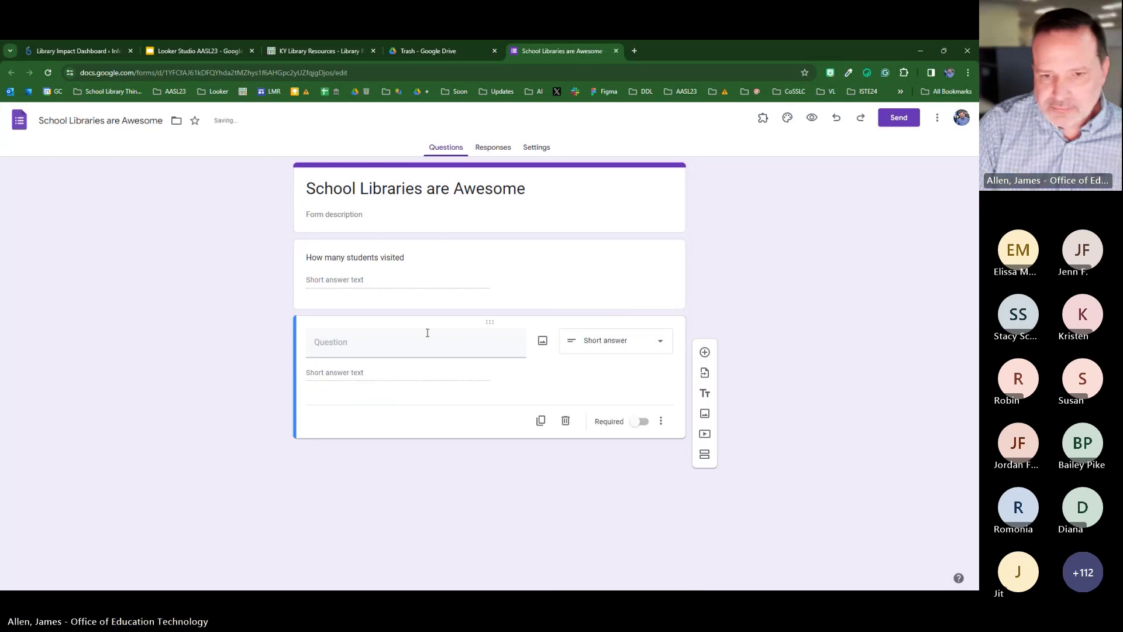
pyautogui.click(394, 349)
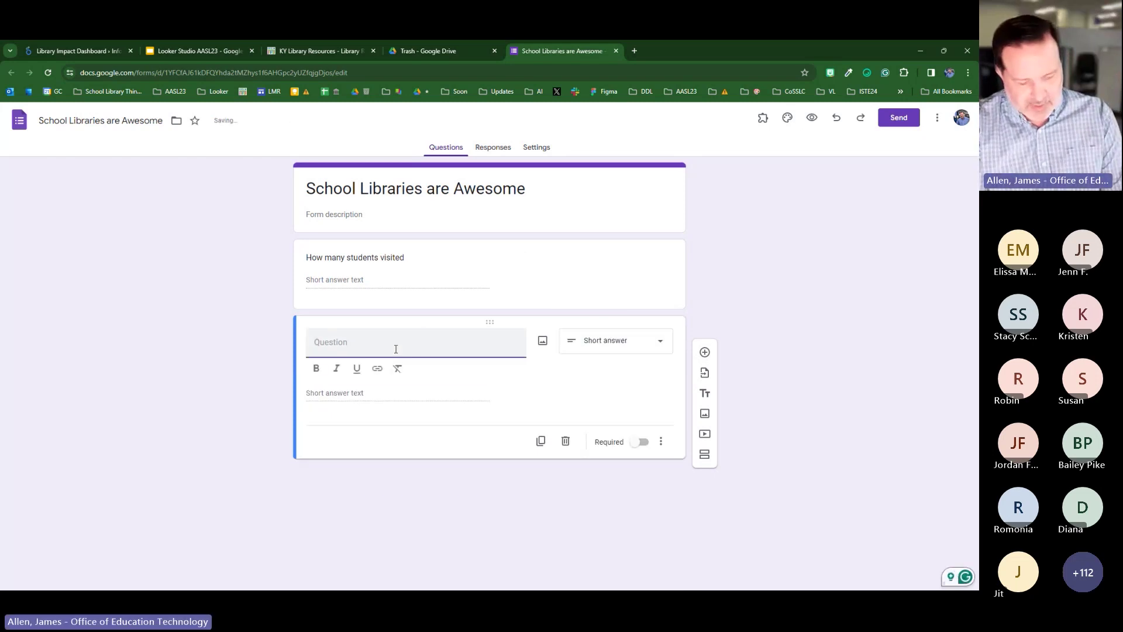
pyautogui.write('How ')
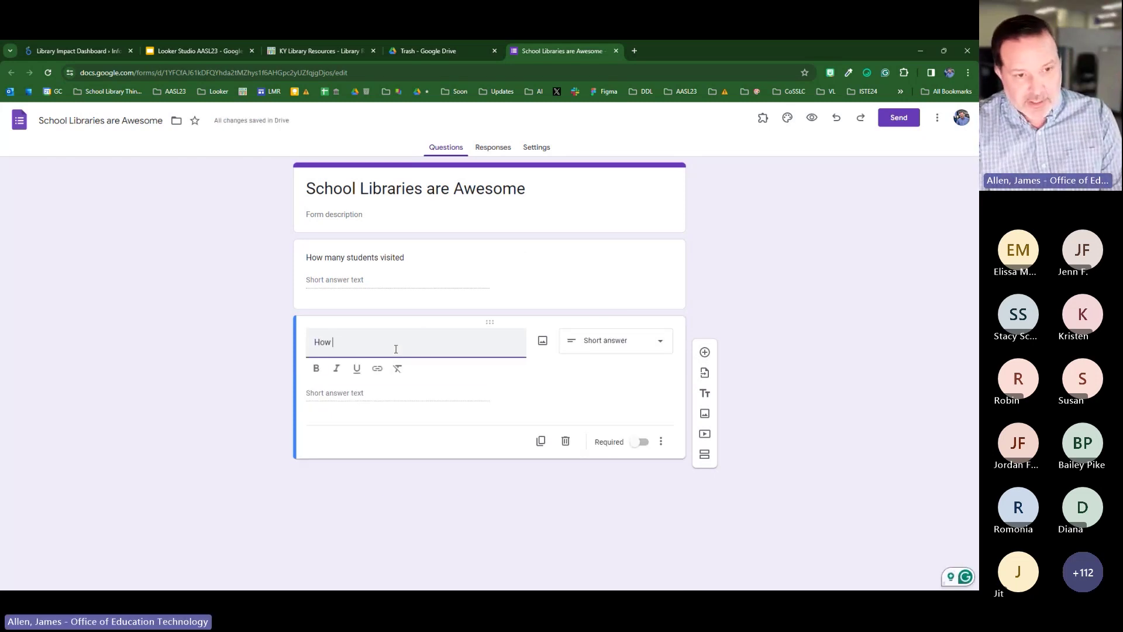
pyautogui.write('many Dog ')
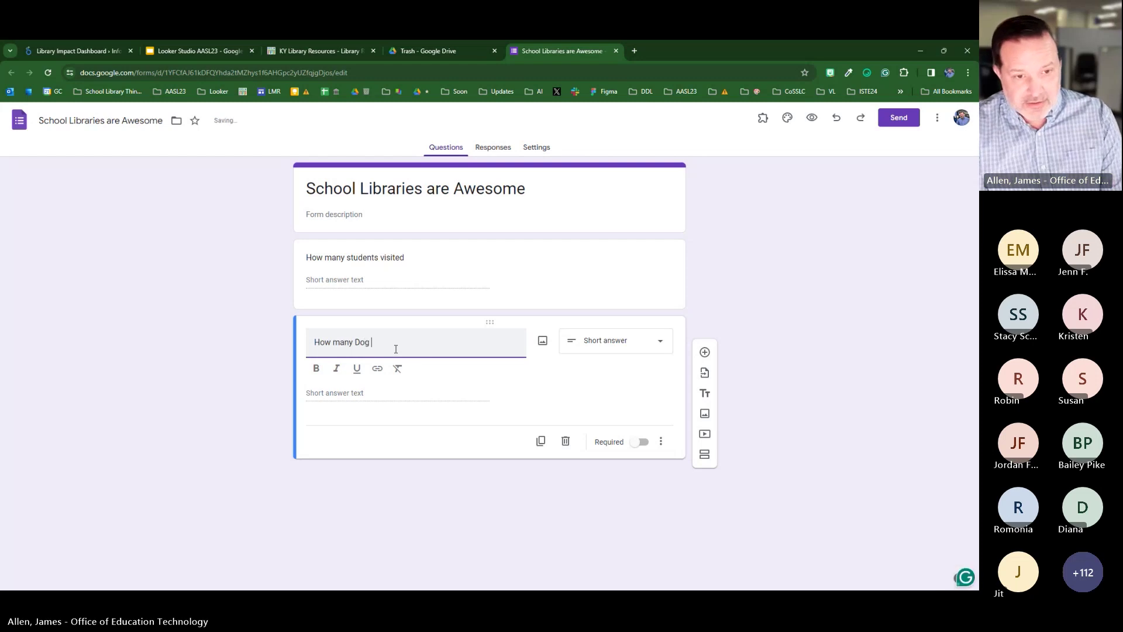
pyautogui.write('Man books ')
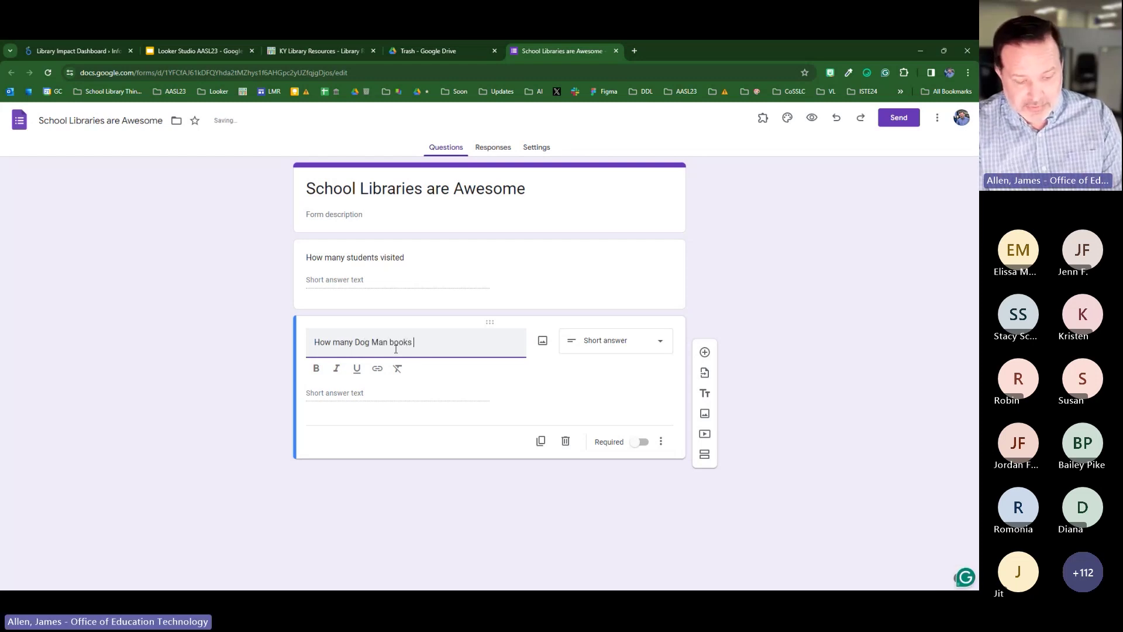
pyautogui.write('were chewed up')
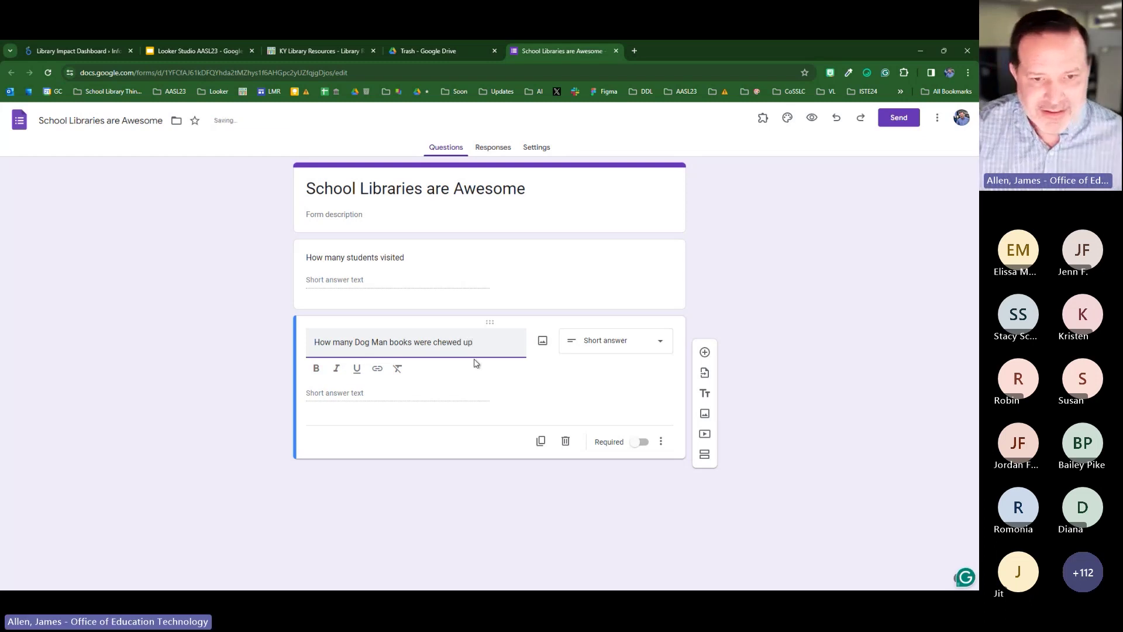
pyautogui.click(534, 385)
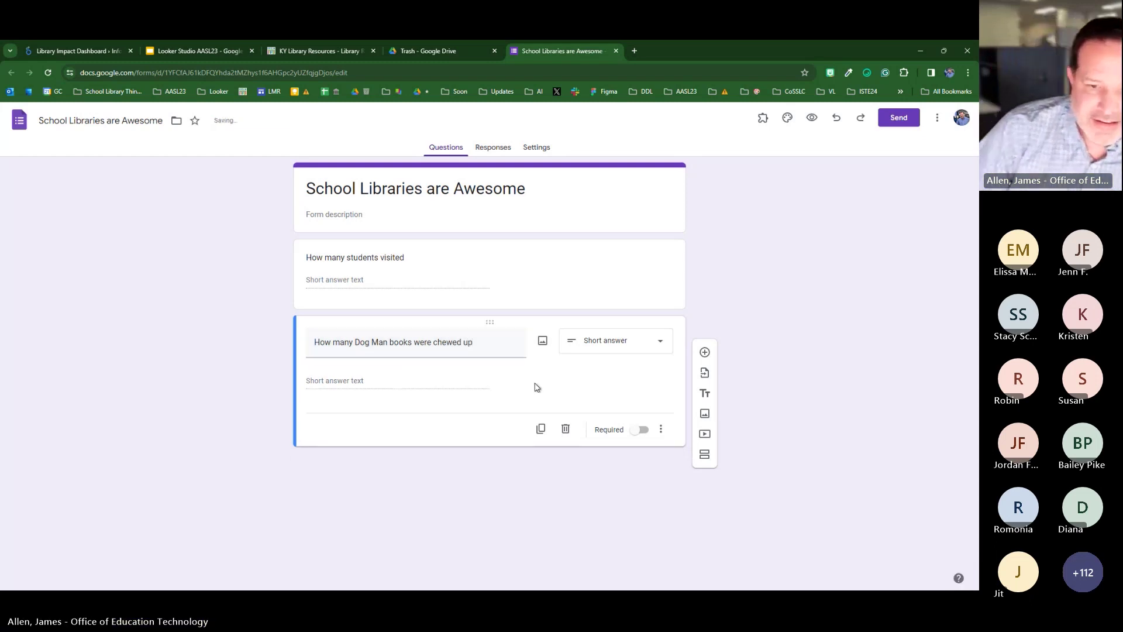
# - Duplicate the Dog Man books question and retitle the copy "Cool library story"
pyautogui.click(540, 420)
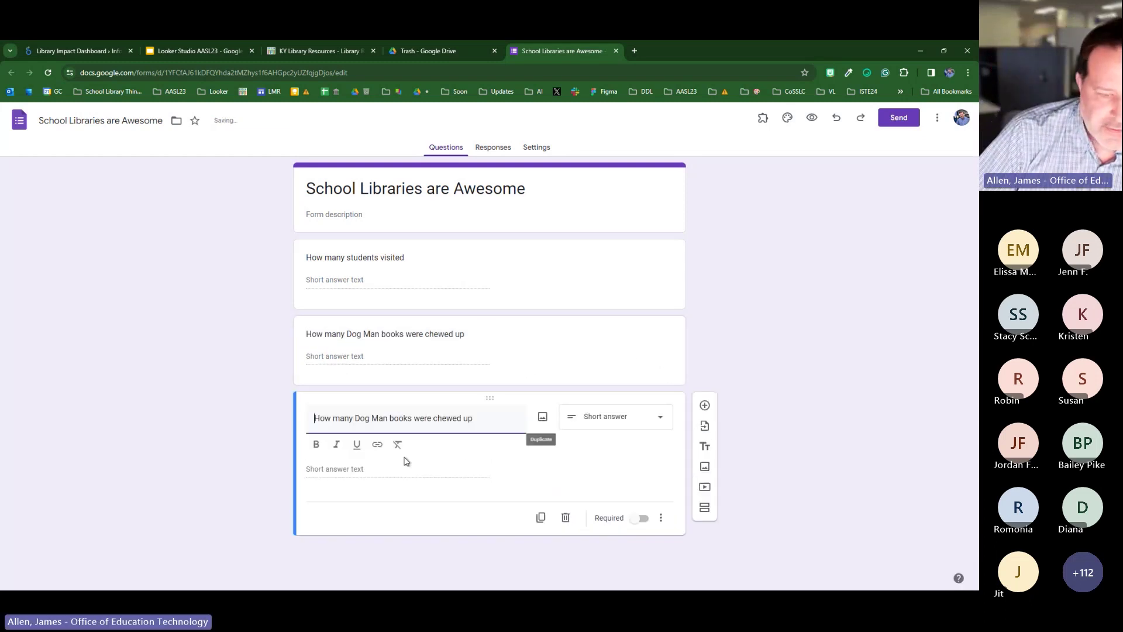
pyautogui.rightClick(421, 420)
pyautogui.click(421, 420)
pyautogui.tripleClick(421, 420)
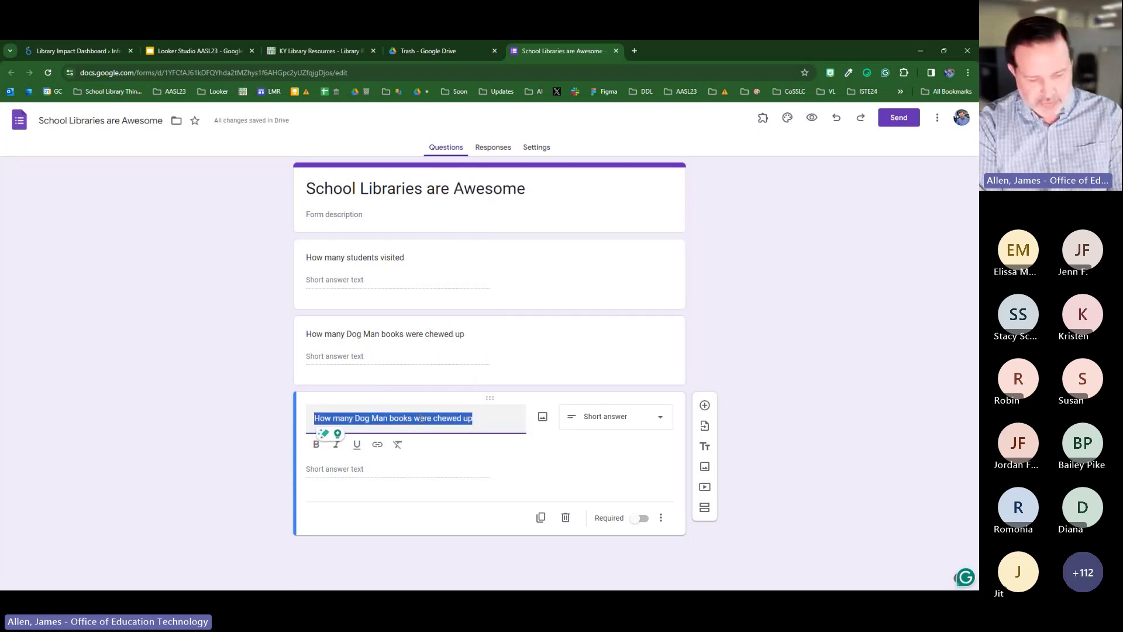
pyautogui.write('Cool library ')
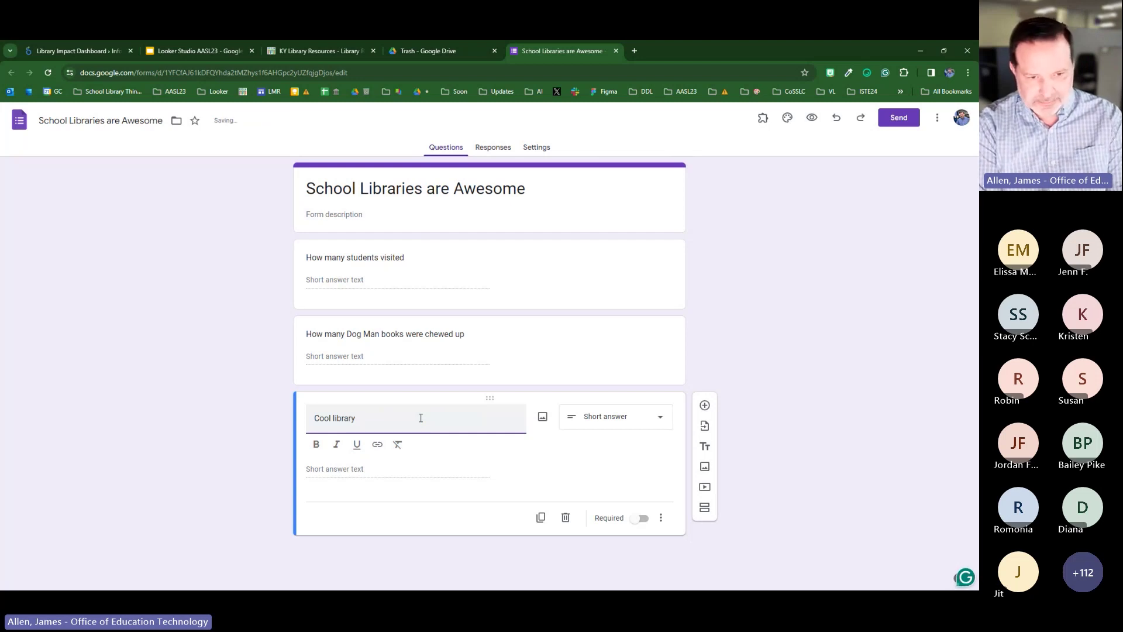
pyautogui.write('story')
pyautogui.click(531, 468)
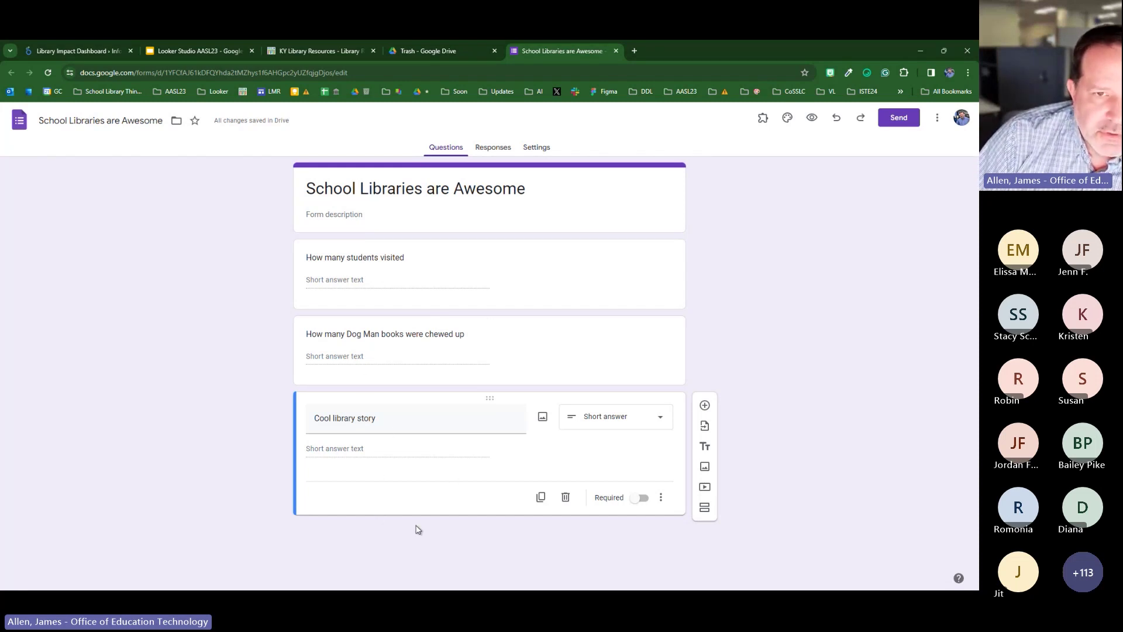
# - Preview the form and enter the answers 25 for students visited and 1 for Dog Man books chewed up
pyautogui.click(813, 123)
pyautogui.click(410, 241)
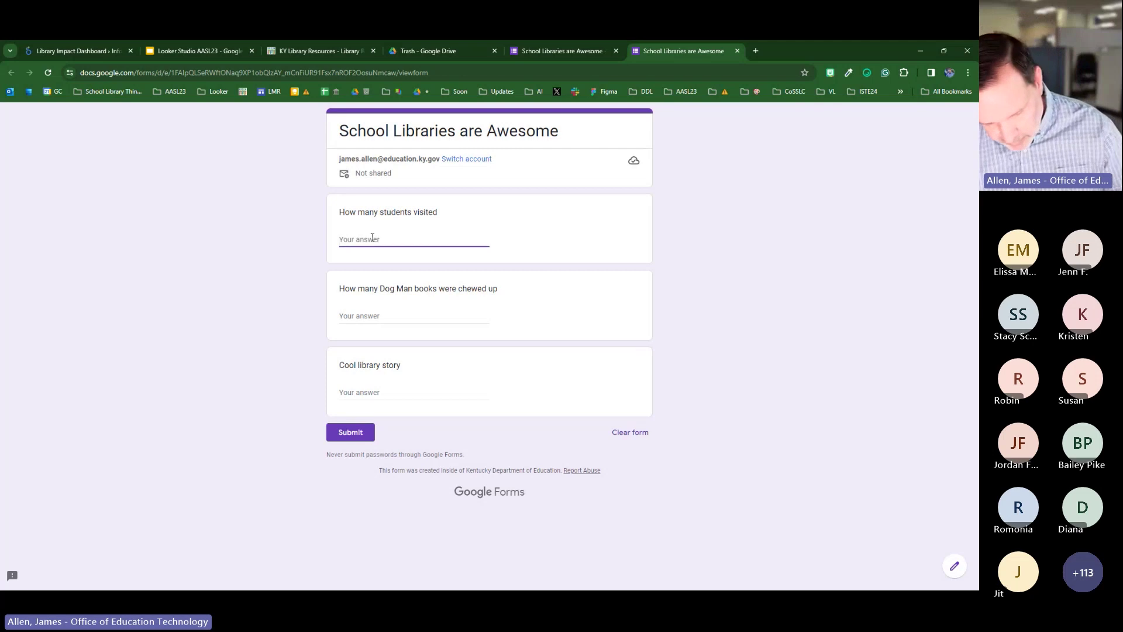
pyautogui.write('25')
pyautogui.click(377, 319)
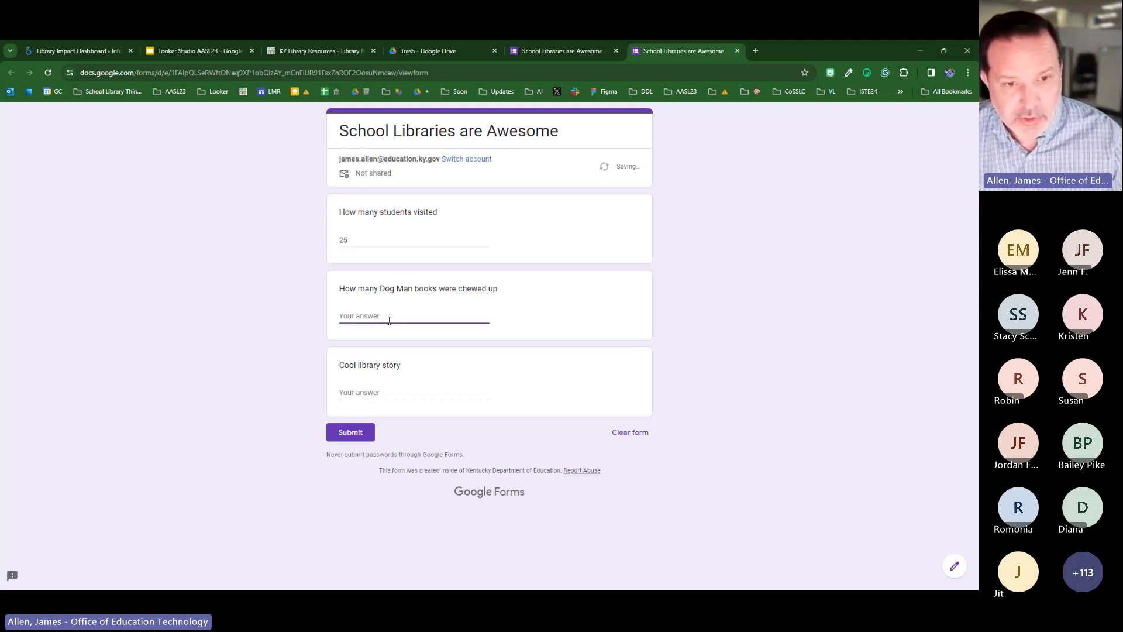
pyautogui.write('1')
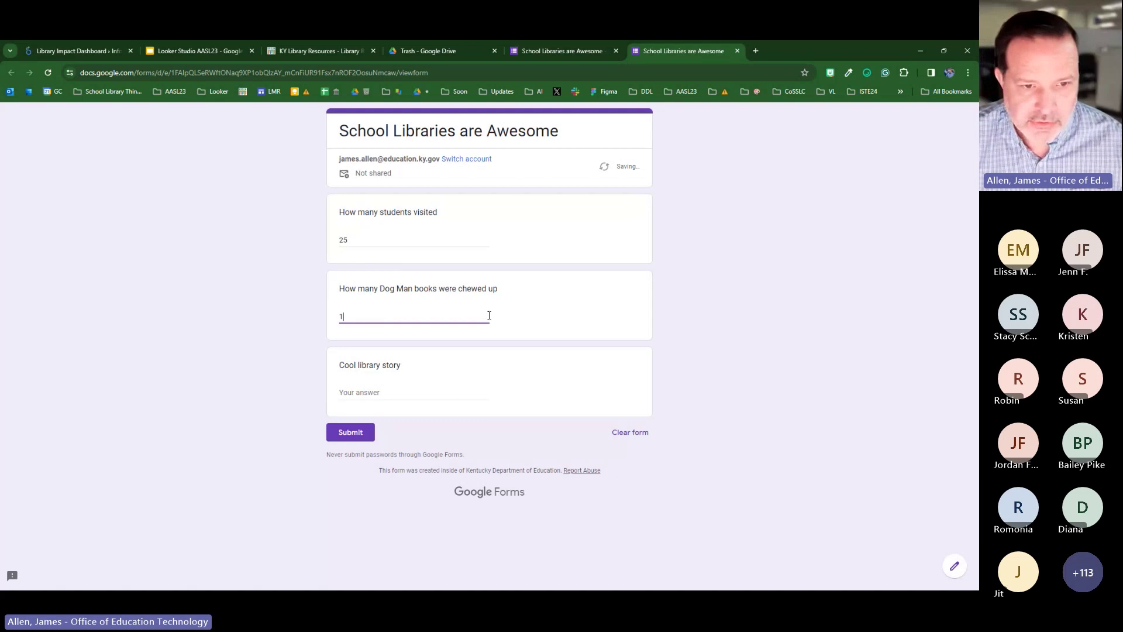
pyautogui.click(378, 395)
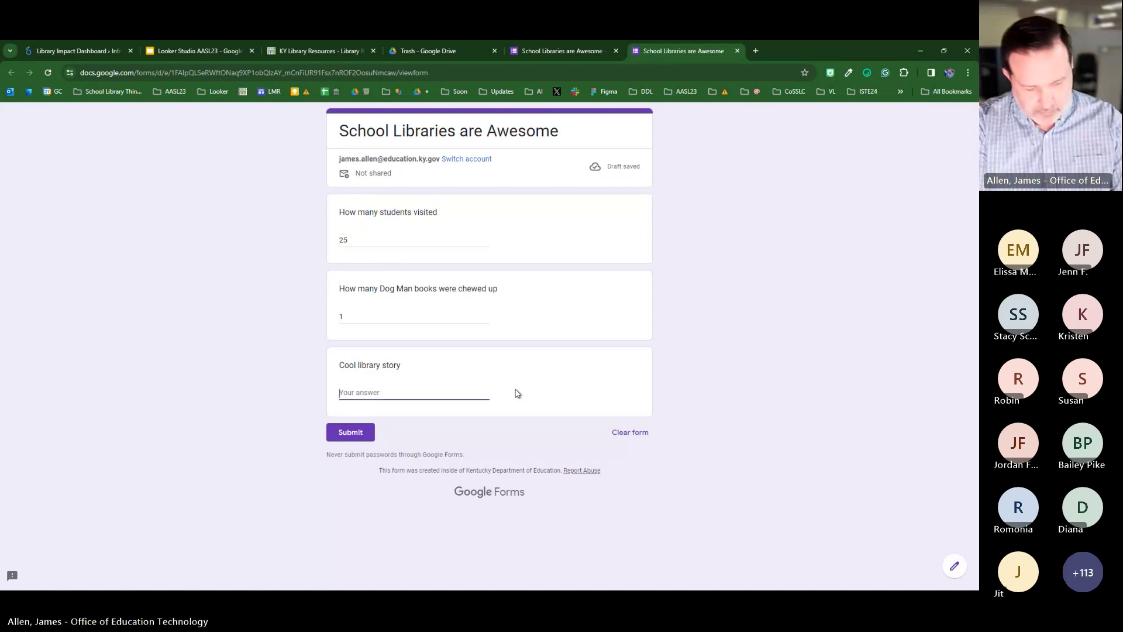
pyautogui.write('K')
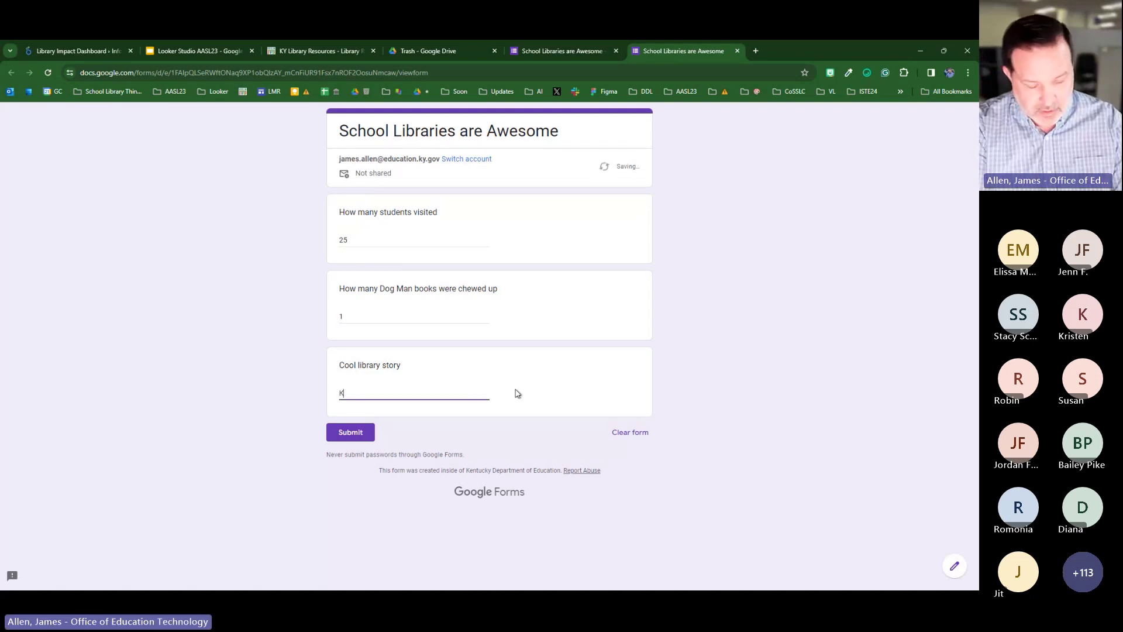
pyautogui.press('BackSpace')
pyautogui.write('We stop')
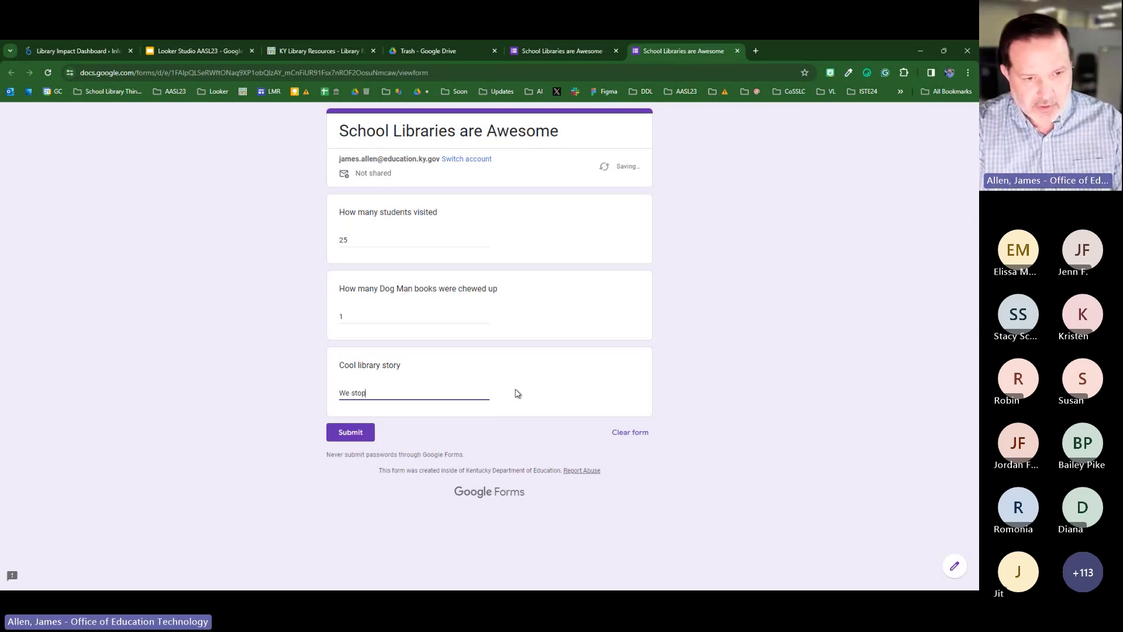
pyautogui.press('BackSpace')
pyautogui.press('BackSpace')
pyautogui.press('BackSpace')
pyautogui.press('BackSpace')
pyautogui.press('BackSpace')
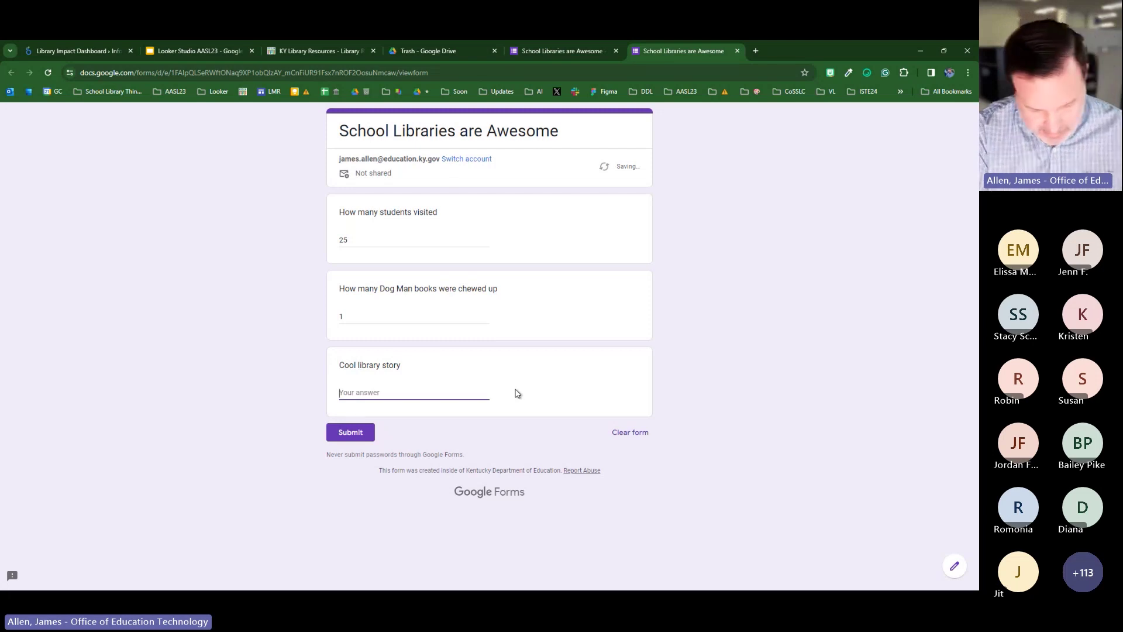
# - Answer the cool library story question with "Kids checked out books they wanted to read" and submit the response
pyautogui.write('Kid')
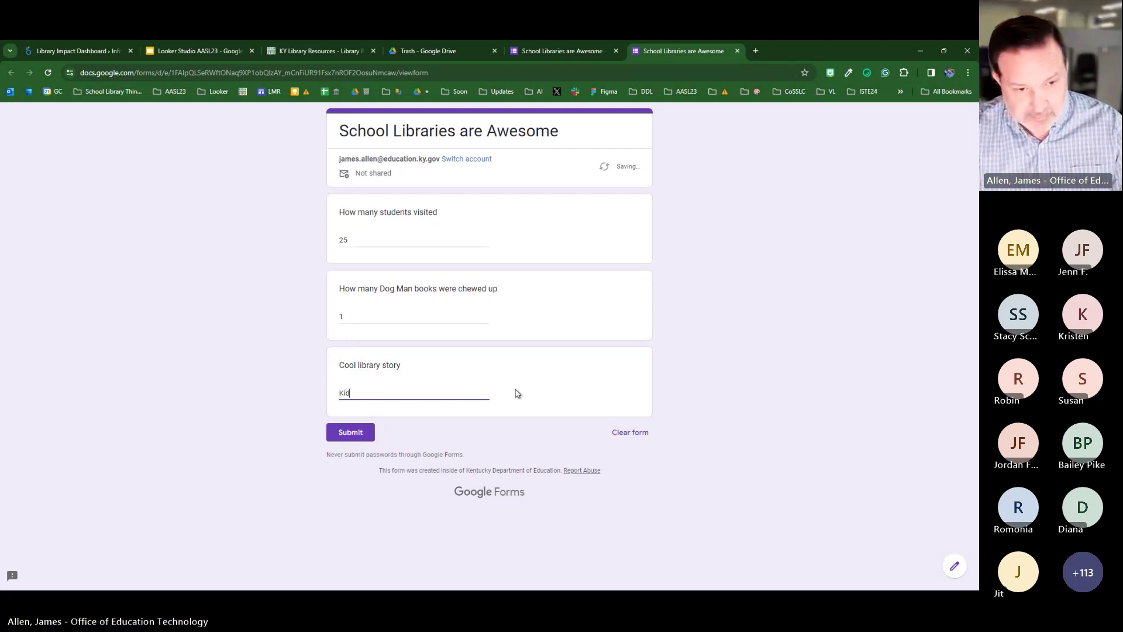
pyautogui.write('s checked ')
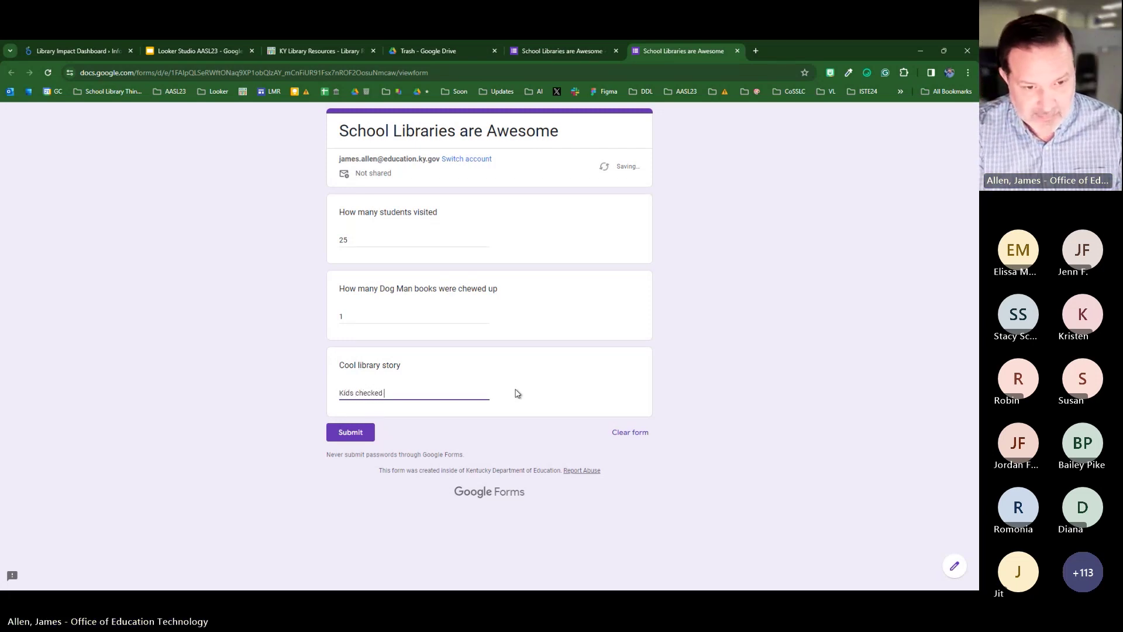
pyautogui.write('out books they w')
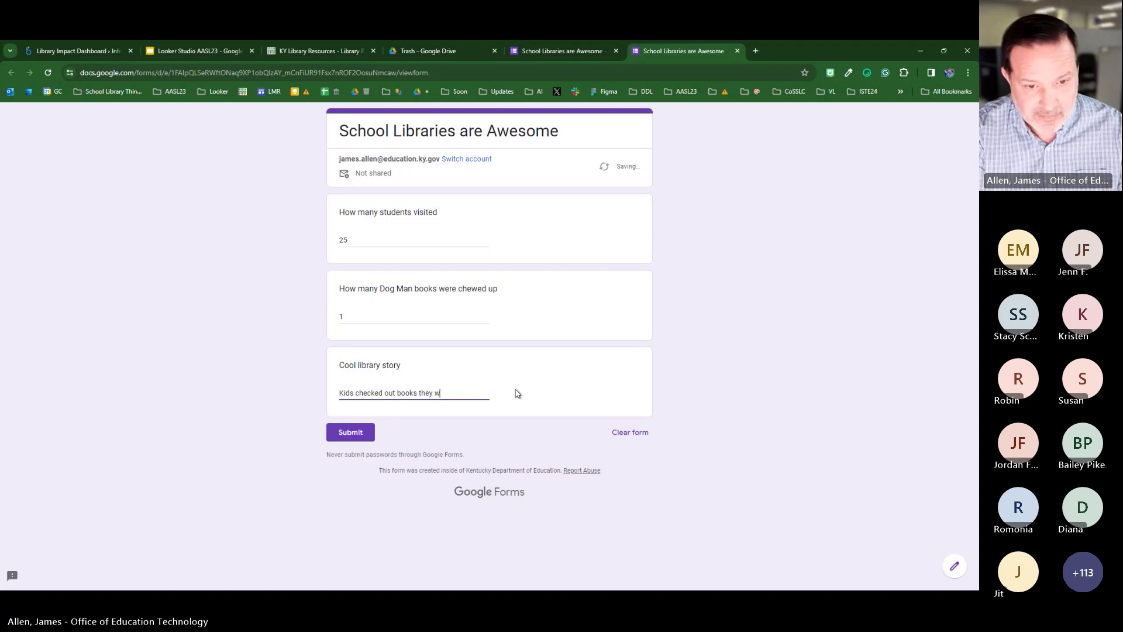
pyautogui.write('anted to read')
pyautogui.click(354, 434)
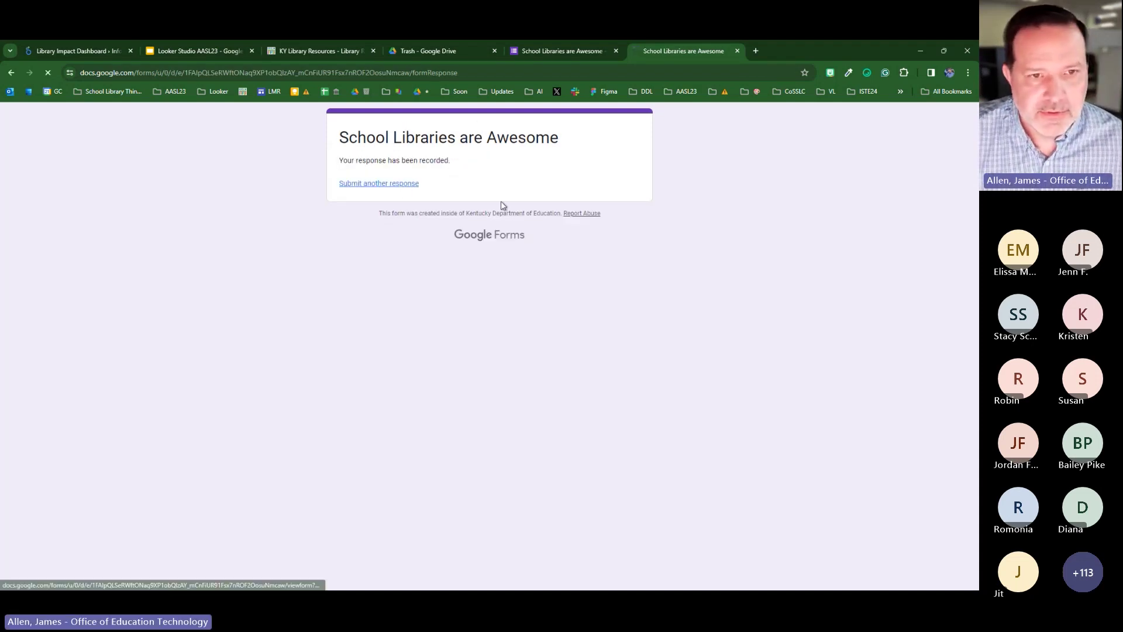
# - Submit another response with 200 students visited, leaving the Dog Man books and library story answers blank
pyautogui.click(378, 183)
pyautogui.click(384, 238)
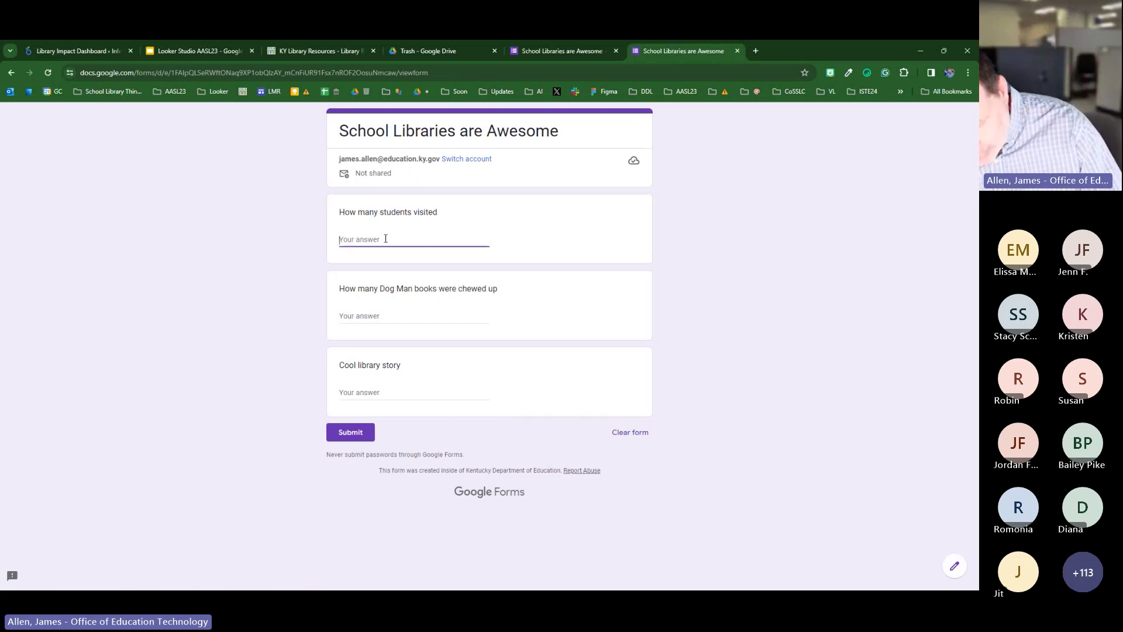
pyautogui.write('200')
pyautogui.click(384, 315)
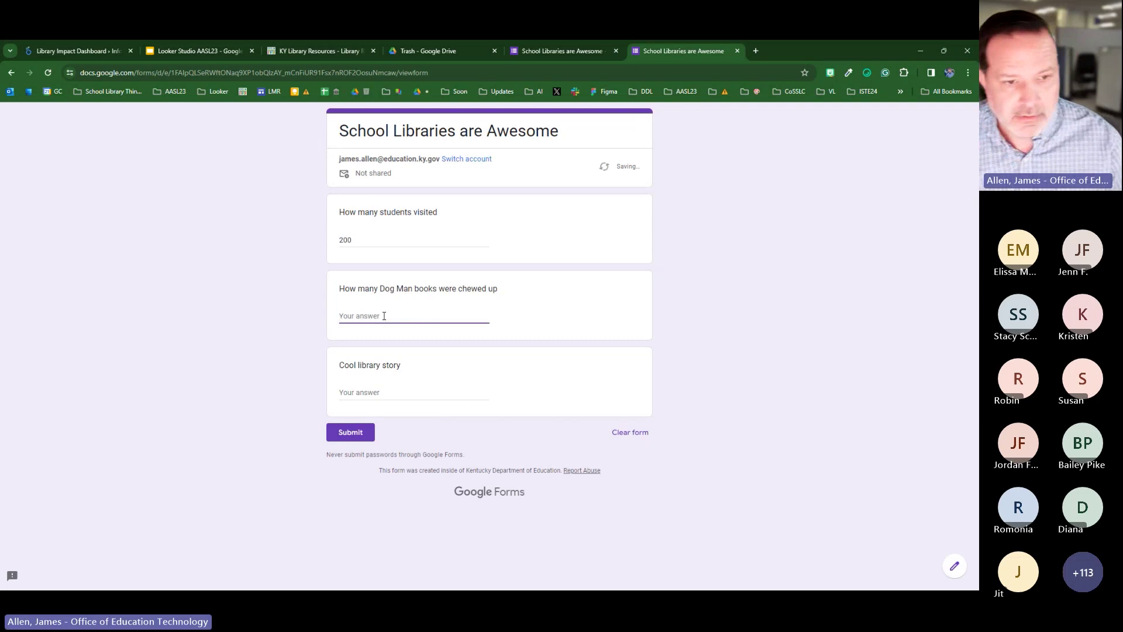
pyautogui.click(351, 437)
# - Start another response with 12 students visited and 5 Dog Man books chewed up
pyautogui.click(379, 184)
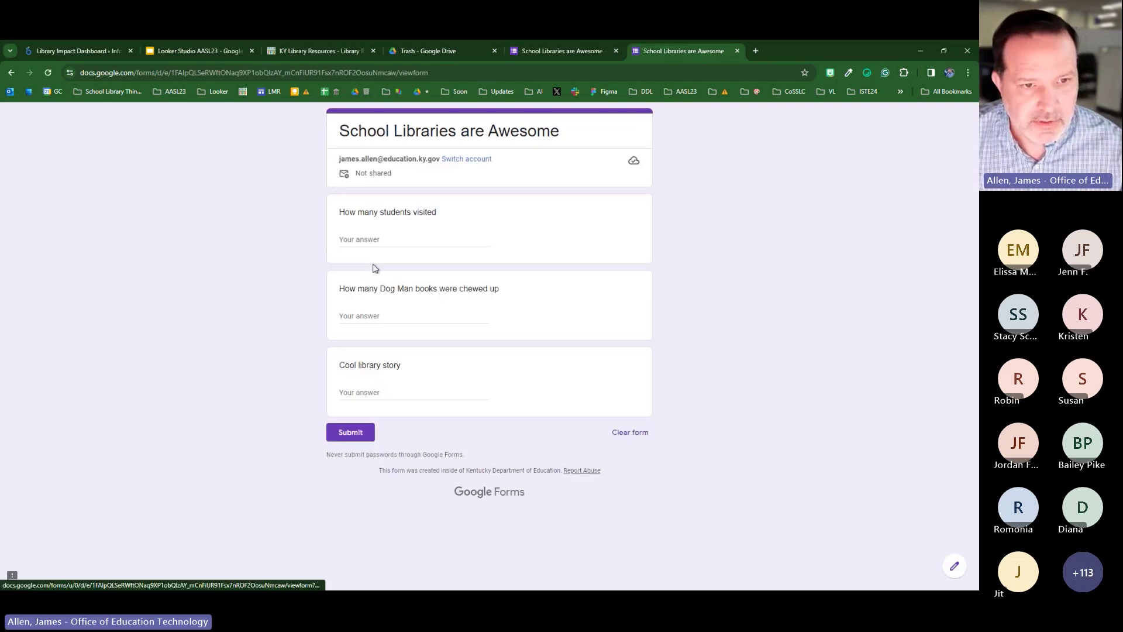
pyautogui.click(374, 242)
pyautogui.write('12')
pyautogui.click(372, 318)
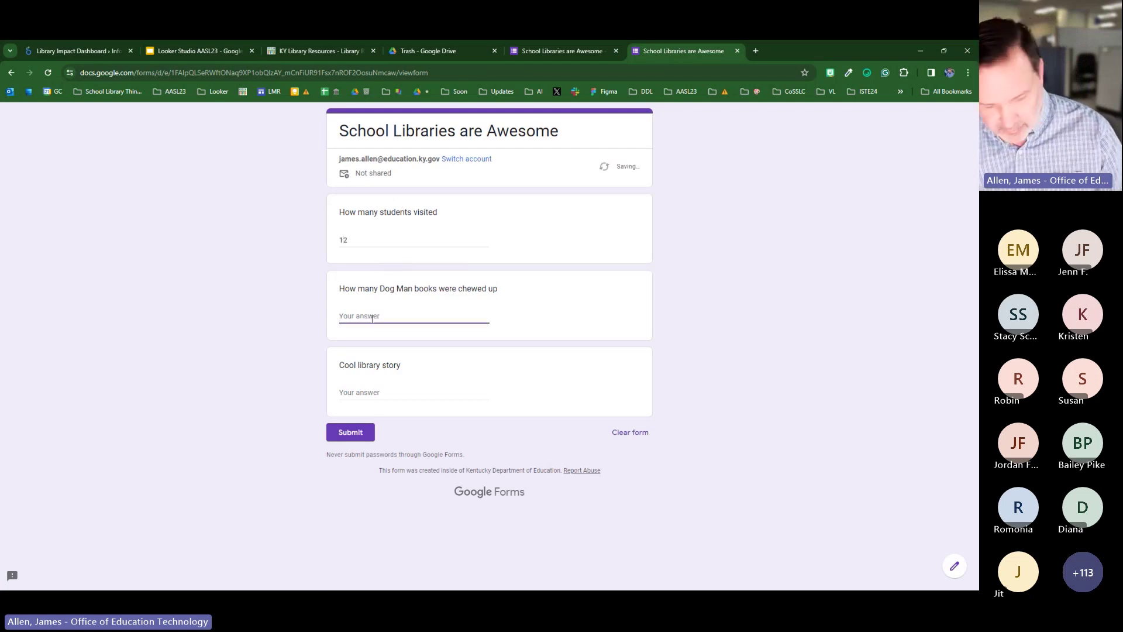
pyautogui.write('5')
# - Enter the library story "Kid recommended a book to their friend", correcting the spelling of "recommended", and submit the response
pyautogui.click(409, 390)
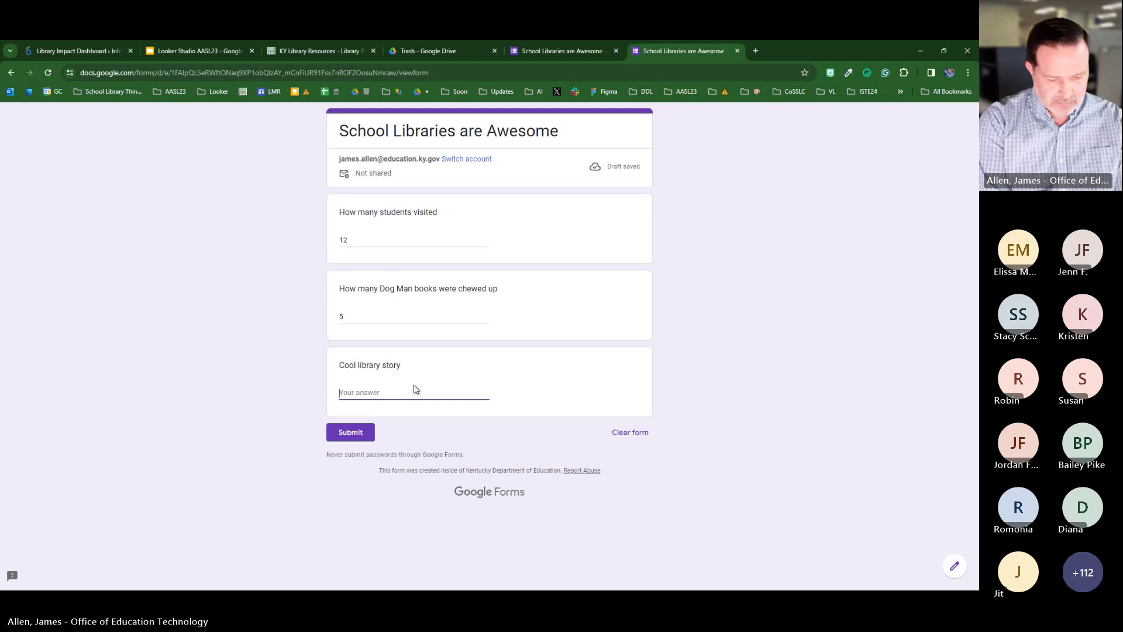
pyautogui.write('Kid')
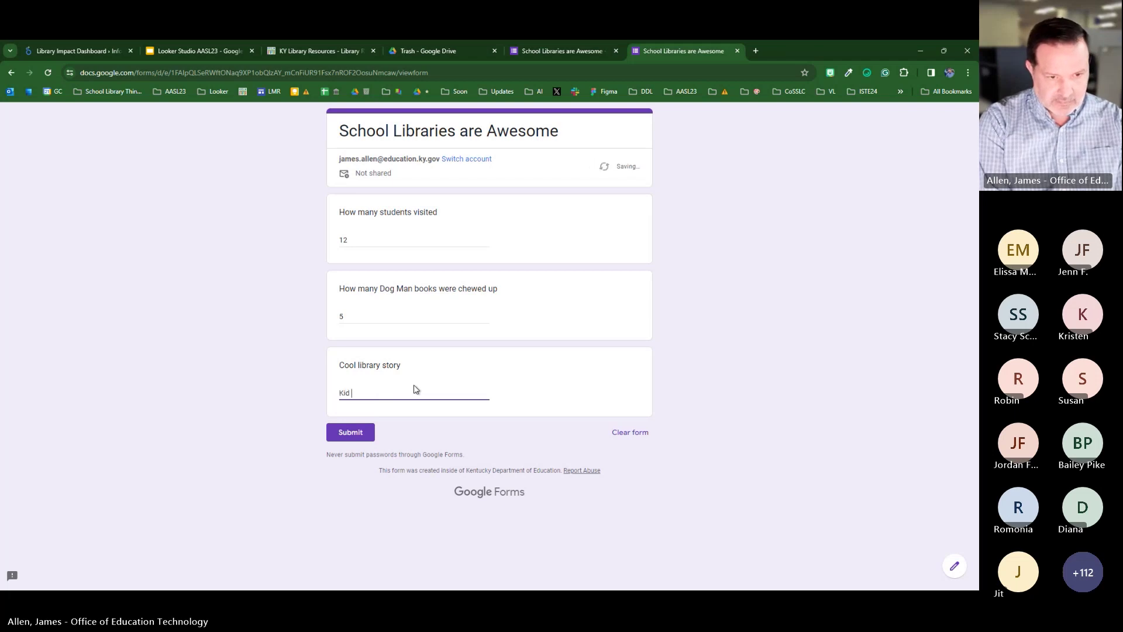
pyautogui.write(' reccomend')
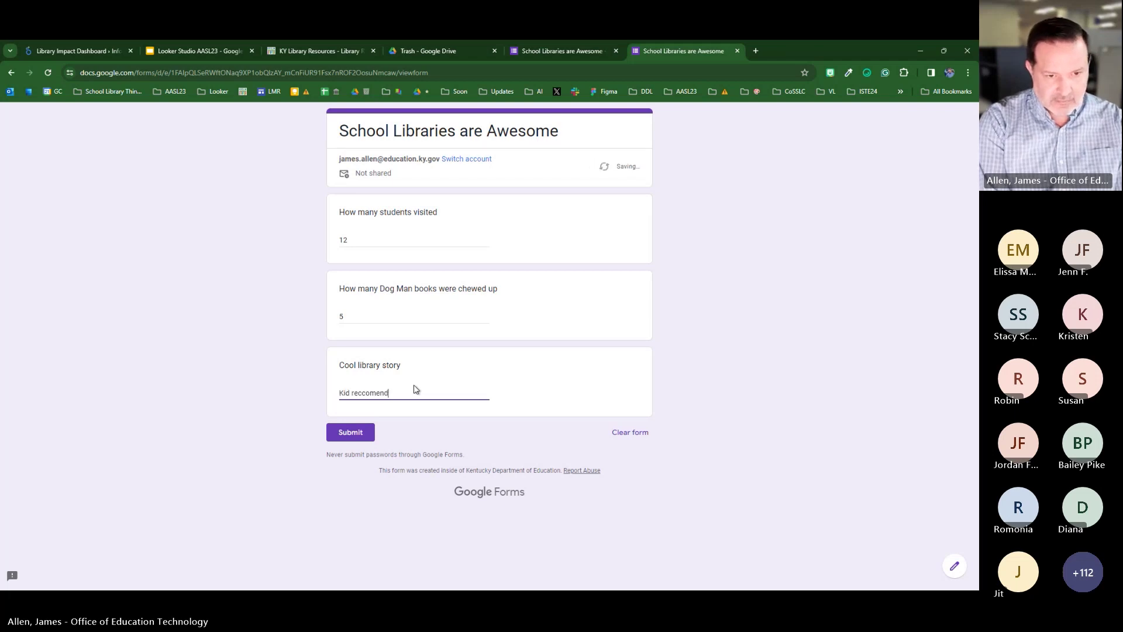
pyautogui.write('ed a bo')
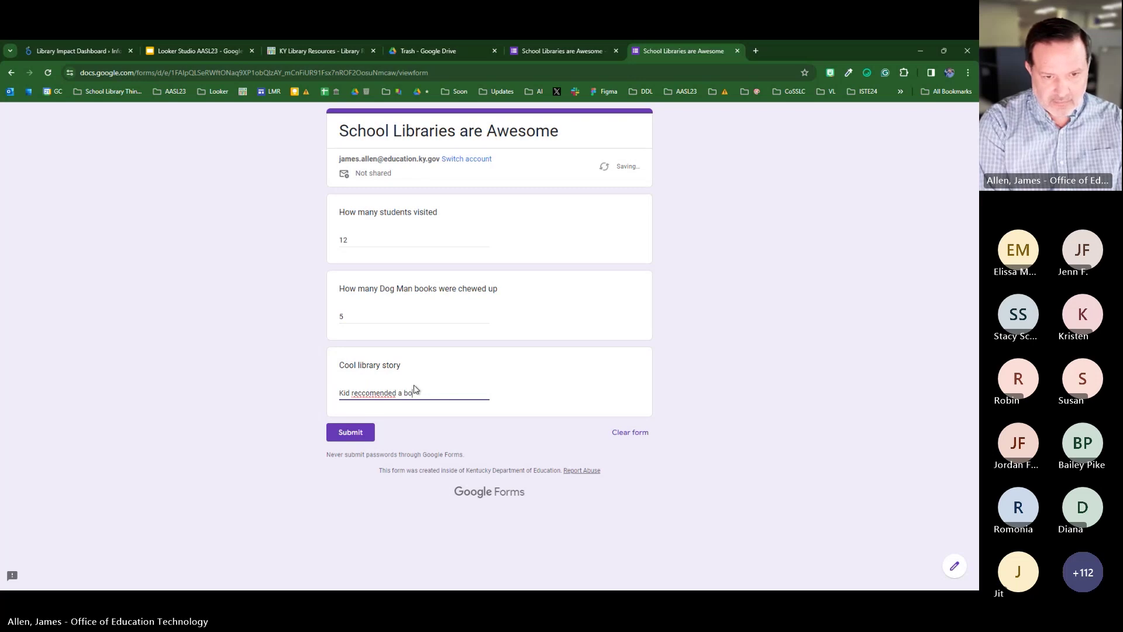
pyautogui.write('ok to their friend')
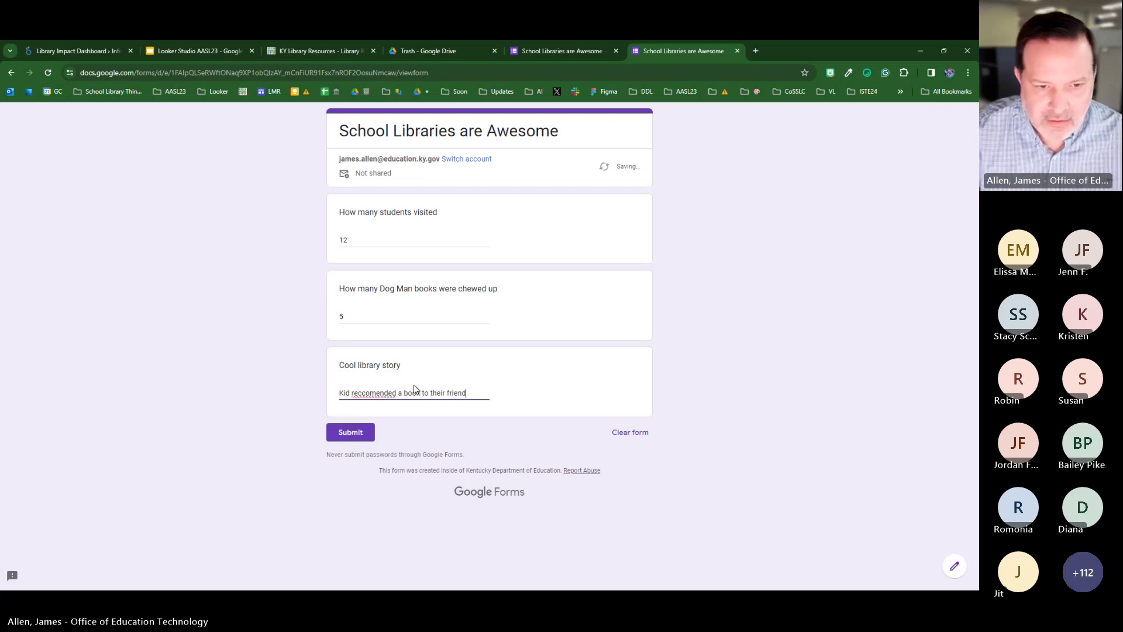
pyautogui.rightClick(387, 393)
pyautogui.click(438, 201)
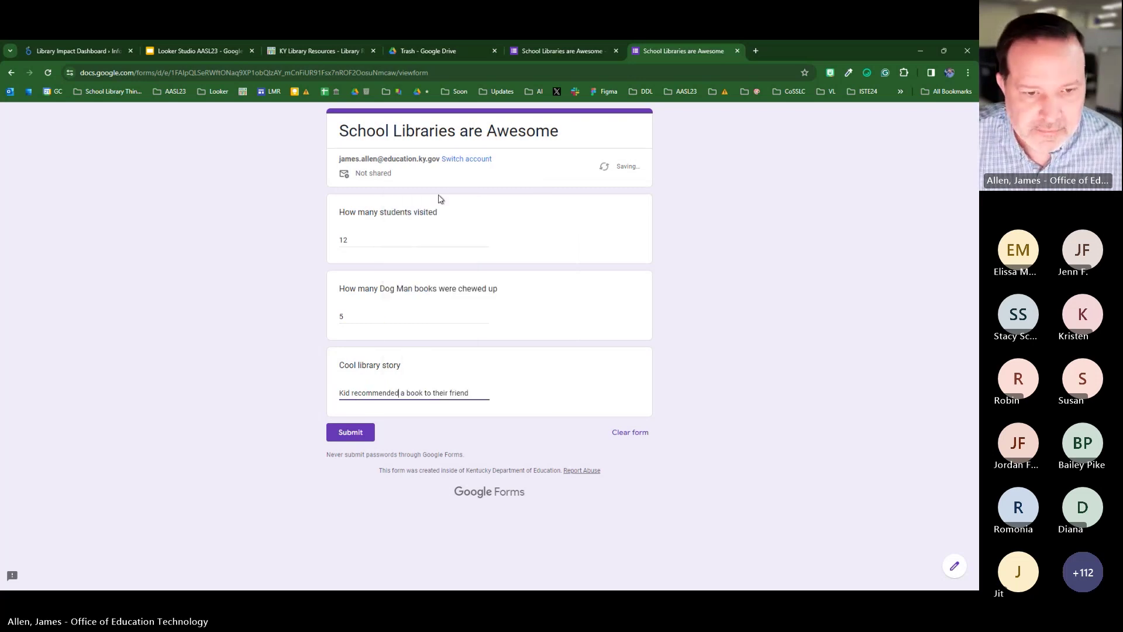
pyautogui.click(364, 434)
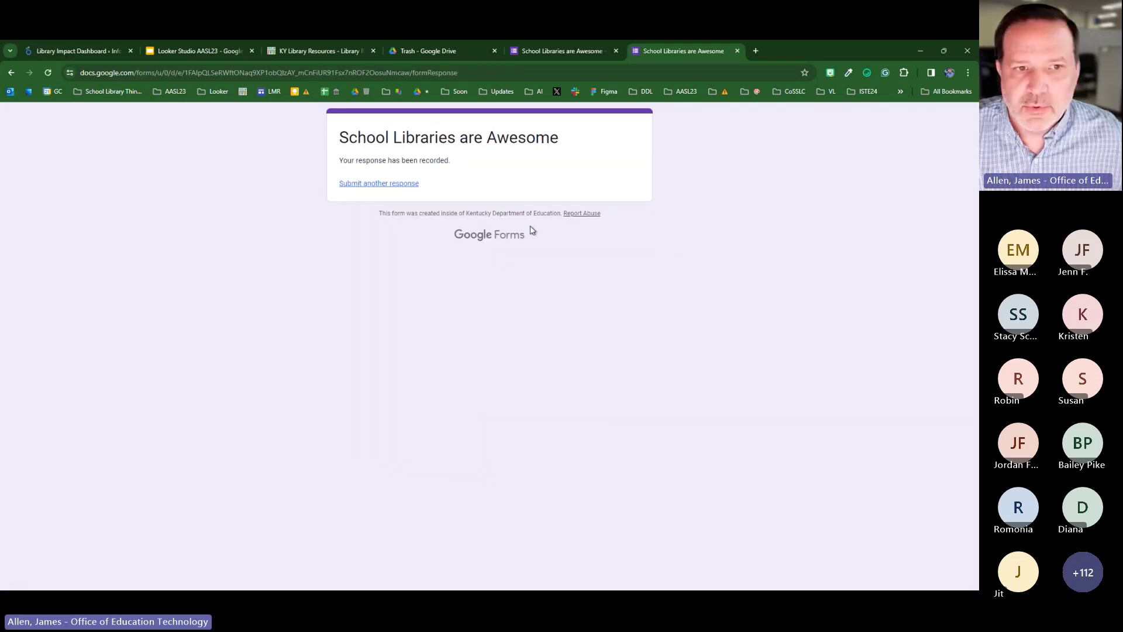
# - Return to the form editor and link the form's responses to a new spreadsheet
pyautogui.click(569, 50)
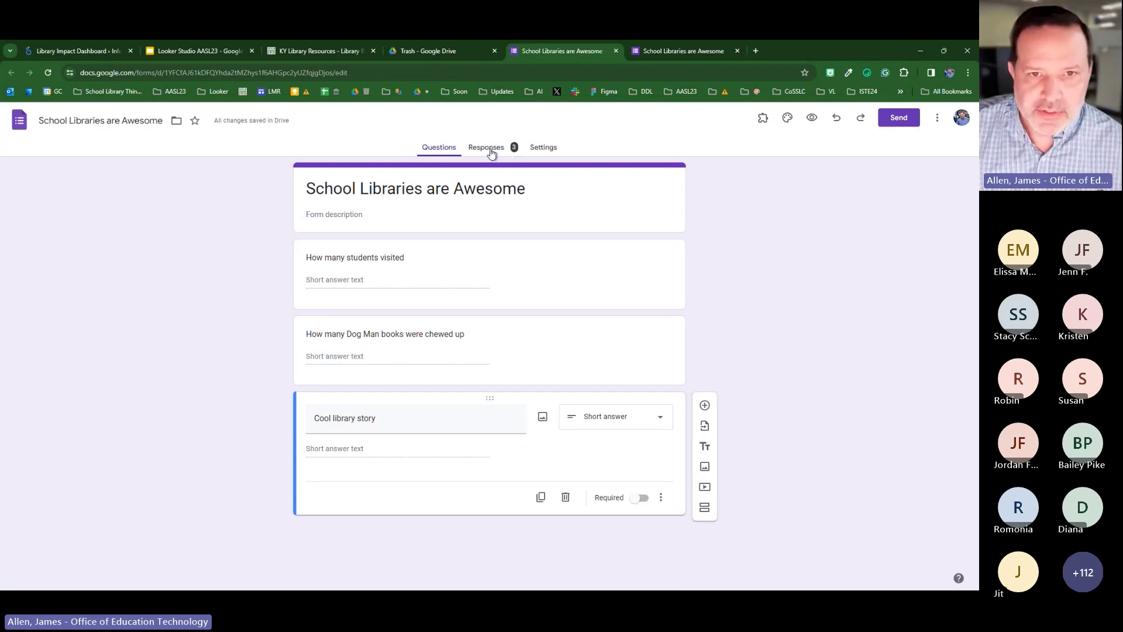
pyautogui.click(491, 151)
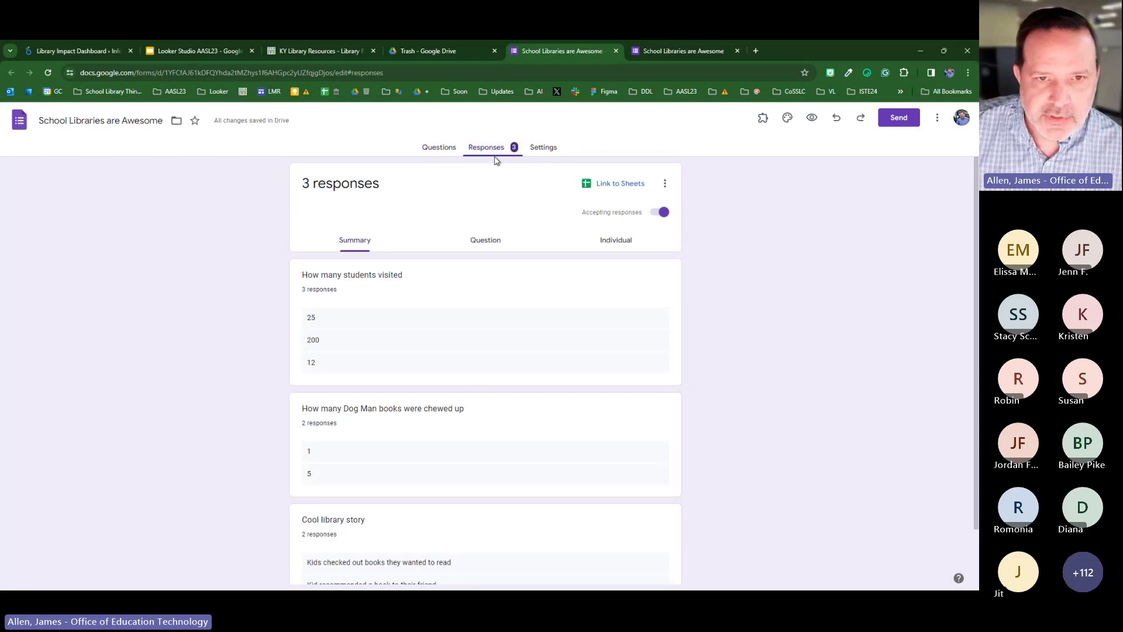
pyautogui.click(619, 185)
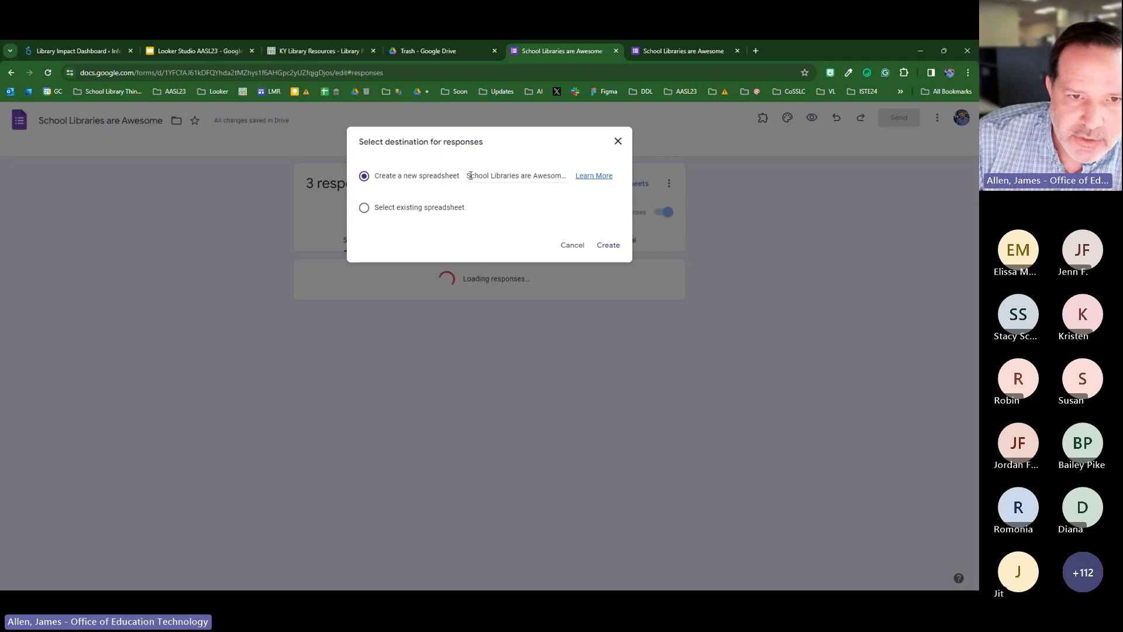
pyautogui.click(607, 246)
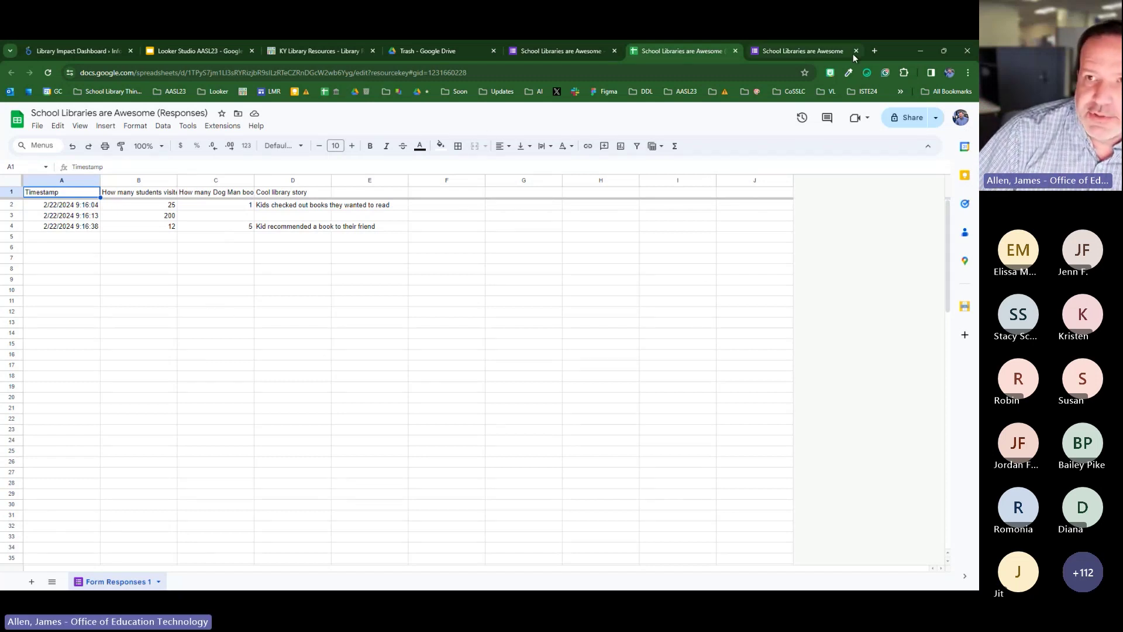
# - Open lookerstudio.google.com in a new browser tab and create a blank report in Looker Studio
pyautogui.click(875, 51)
pyautogui.click(468, 72)
pyautogui.write('lookerstudio.google.com')
pyautogui.press('Return')
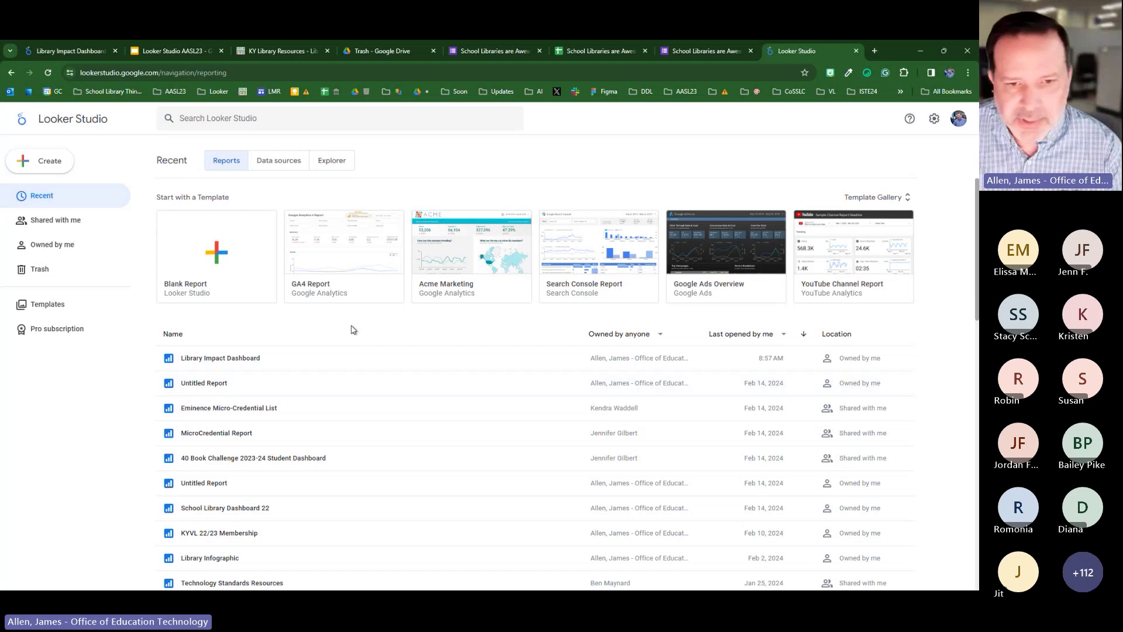
pyautogui.click(238, 272)
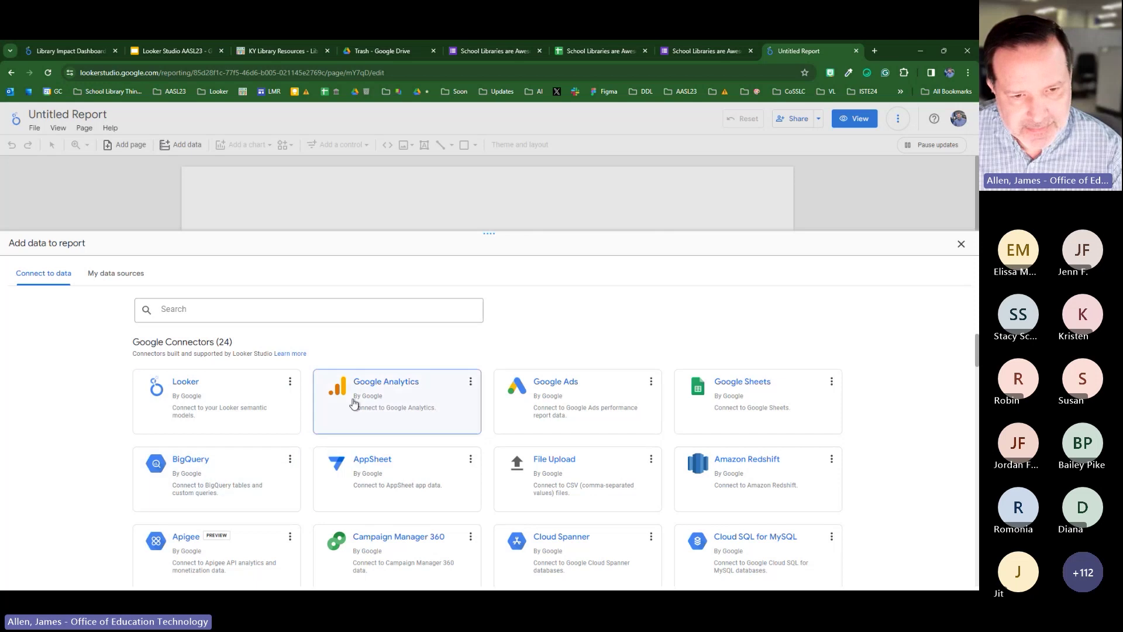
# - Add the Google Sheets file "School Libraries are Awesome (Responses)", worksheet Form Responses 1, to the report as its data source
pyautogui.scroll(-1, 351, 391)
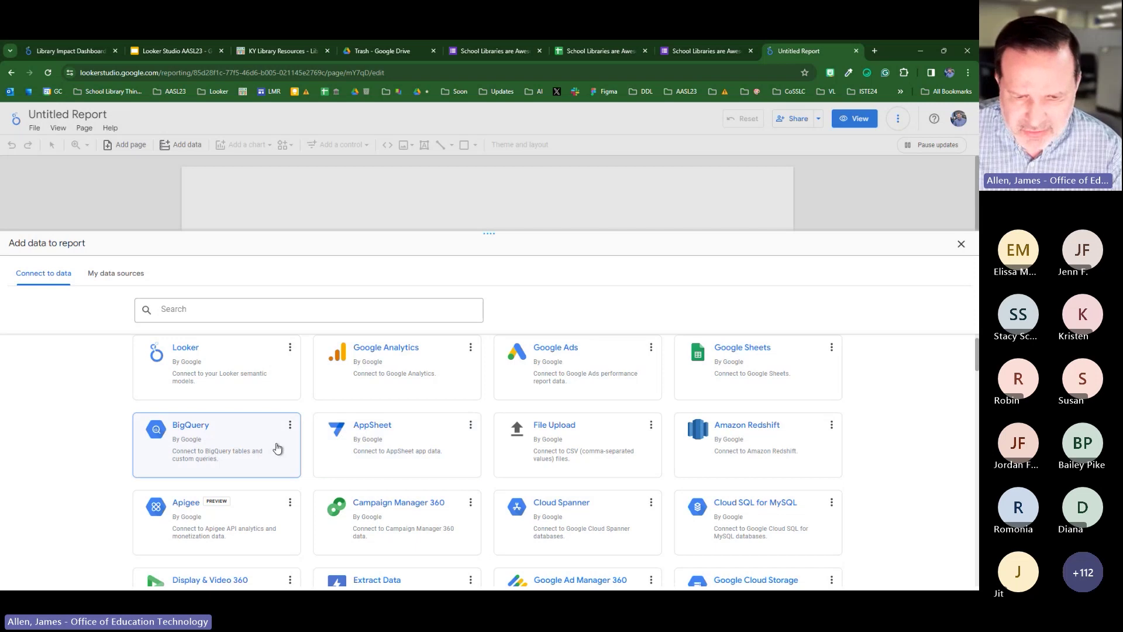
pyautogui.scroll(-3, 277, 448)
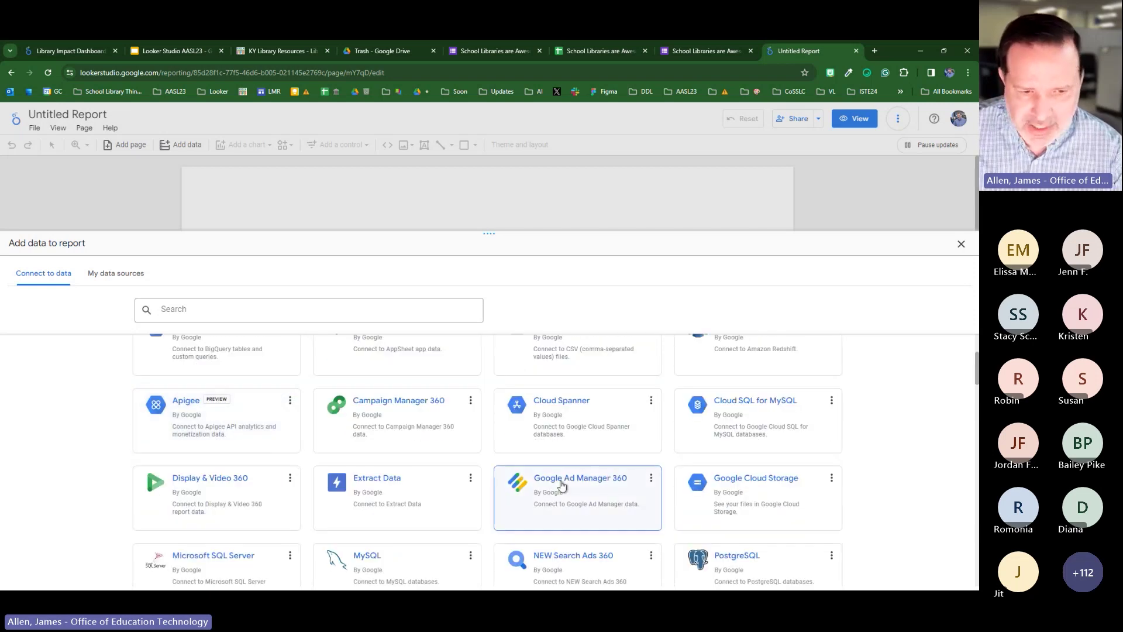
pyautogui.scroll(4, 561, 484)
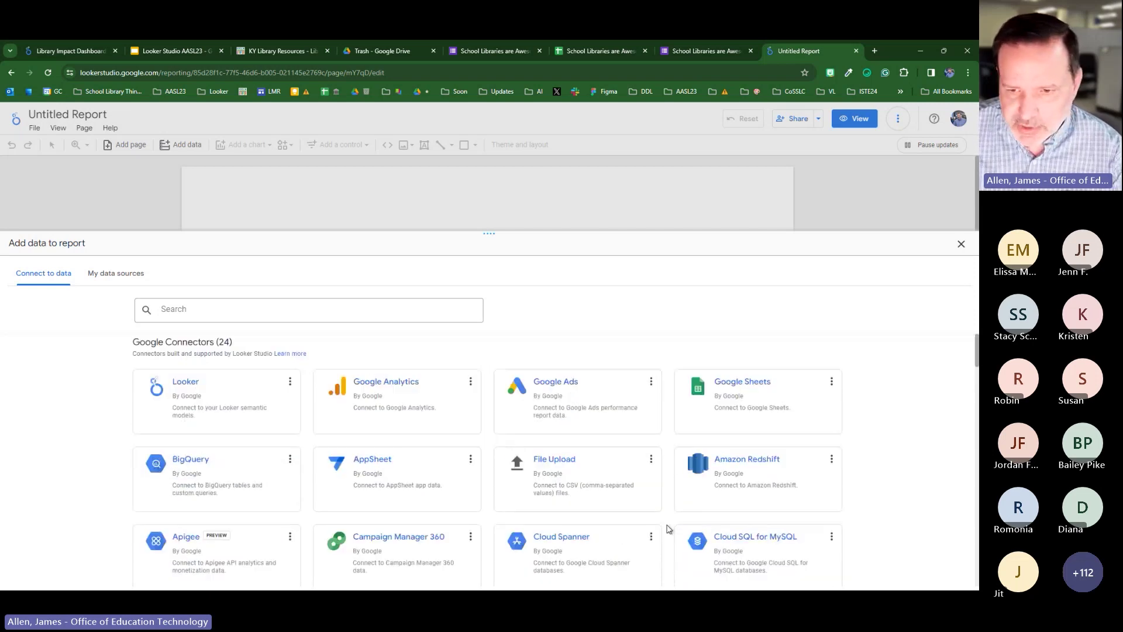
pyautogui.click(756, 401)
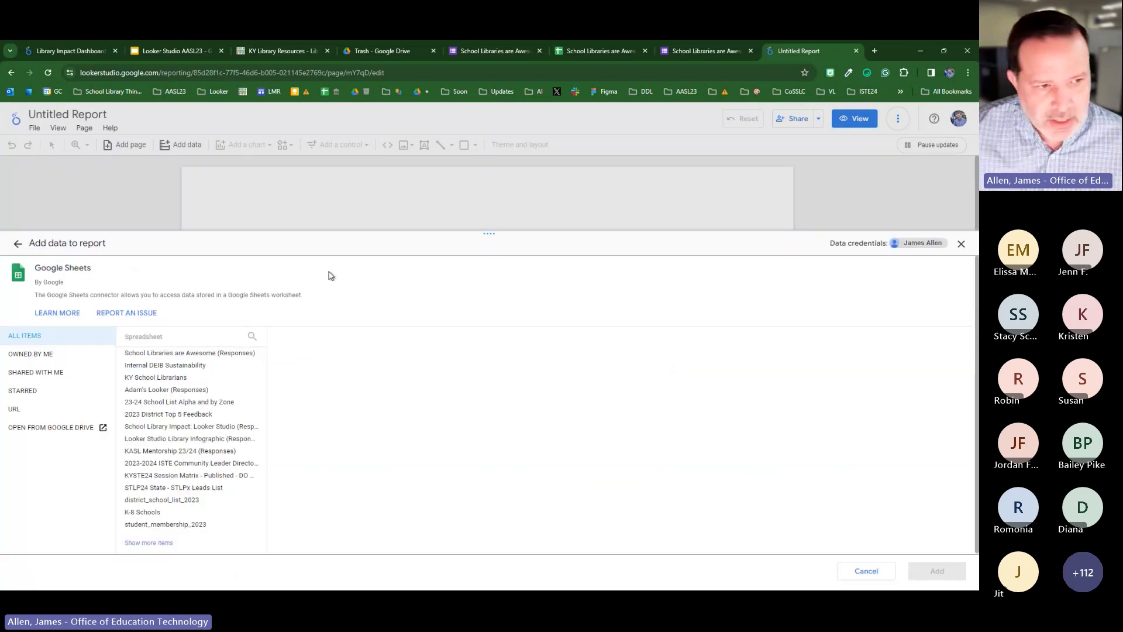
pyautogui.click(171, 357)
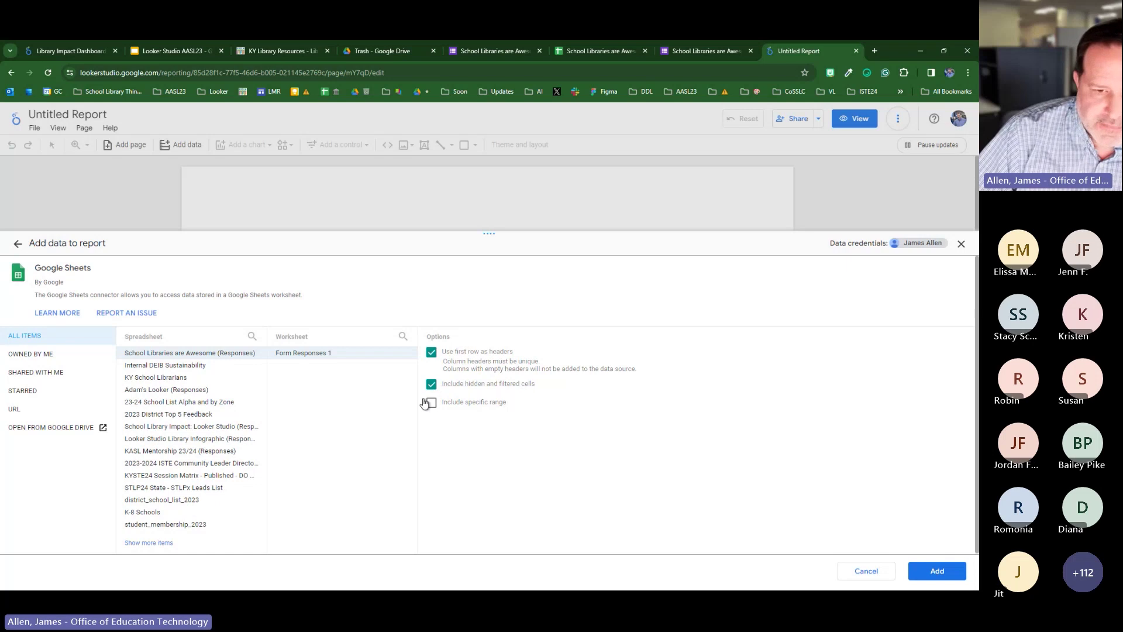
pyautogui.click(939, 572)
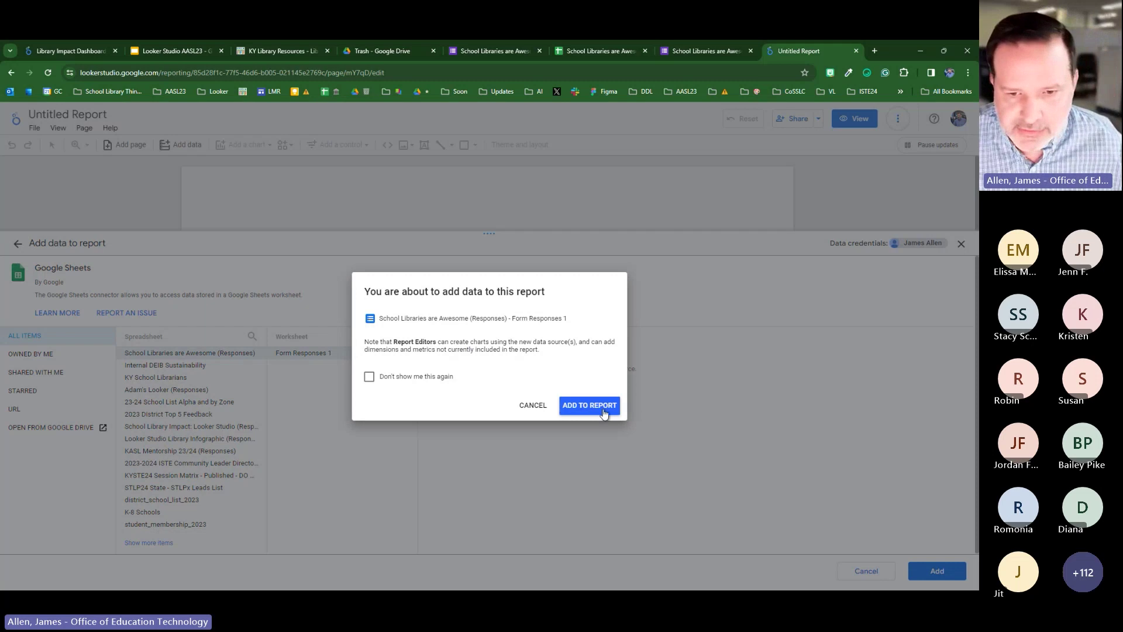
pyautogui.click(603, 412)
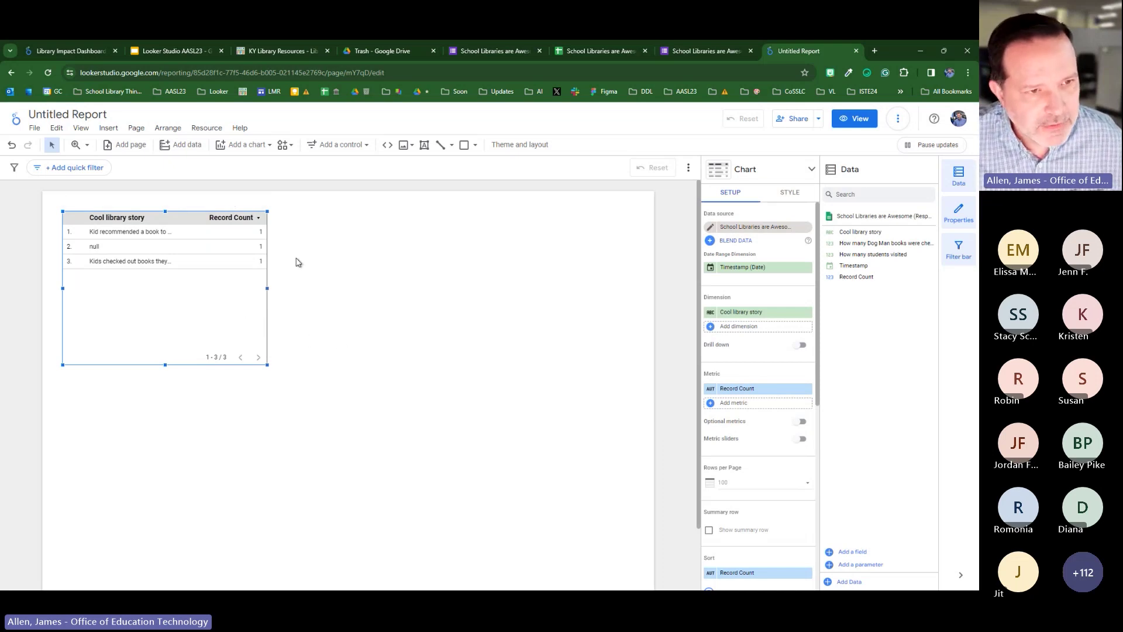
# - Delete the automatically placed library story table from the report canvas
pyautogui.moveTo(214, 309); pyautogui.dragTo(266, 332)
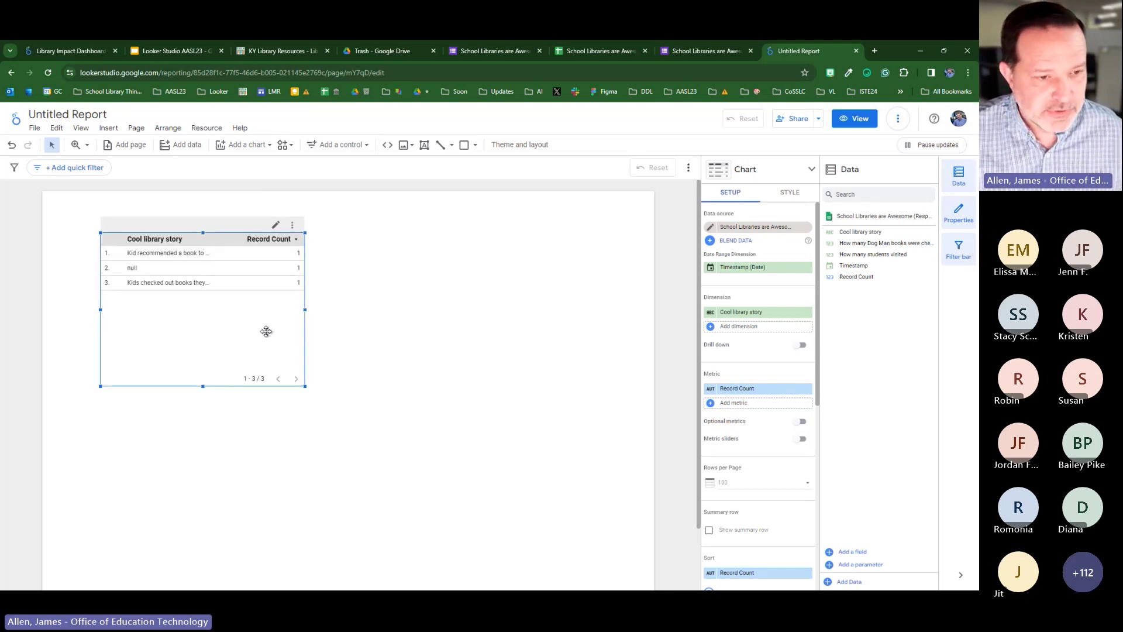
pyautogui.press('Delete')
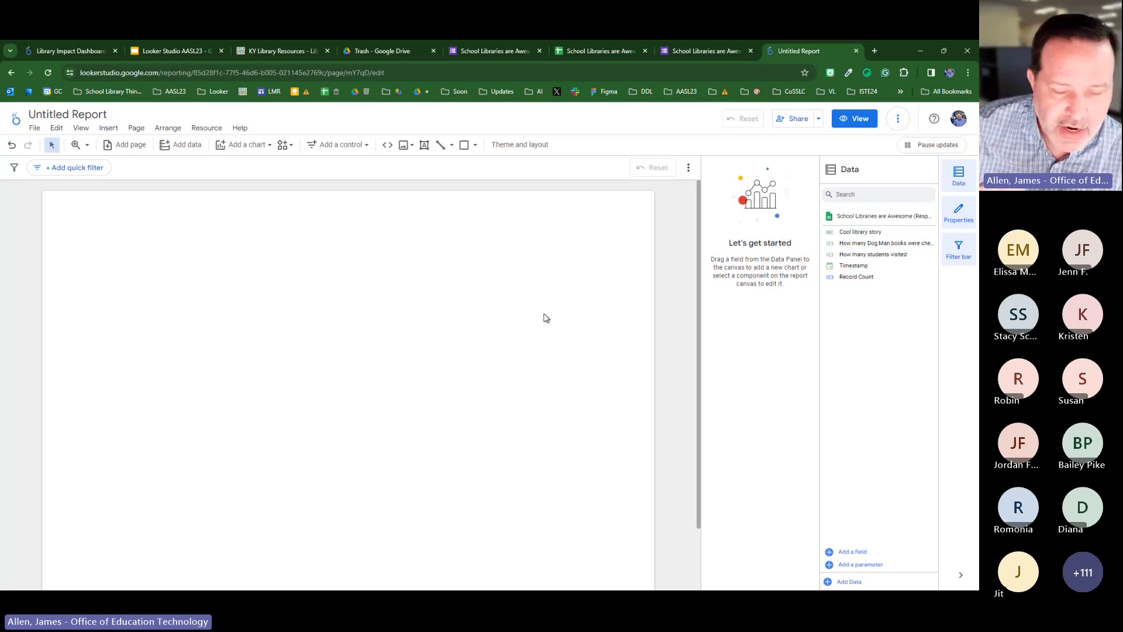
pyautogui.scroll(-1, 512, 365)
pyautogui.scroll(1, 512, 365)
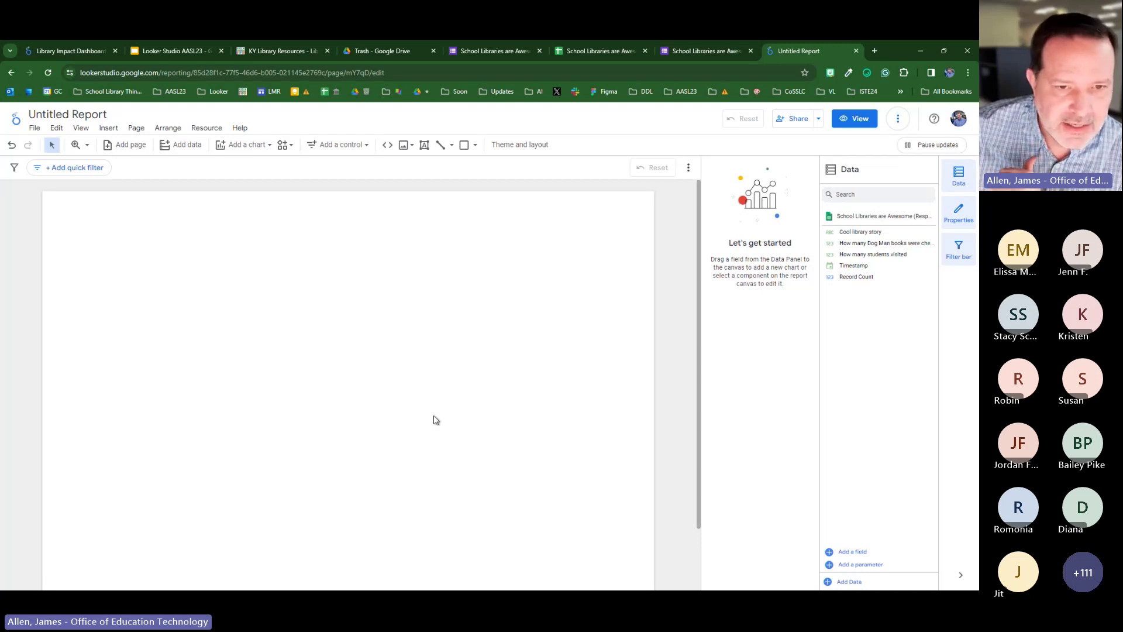
pyautogui.click(404, 146)
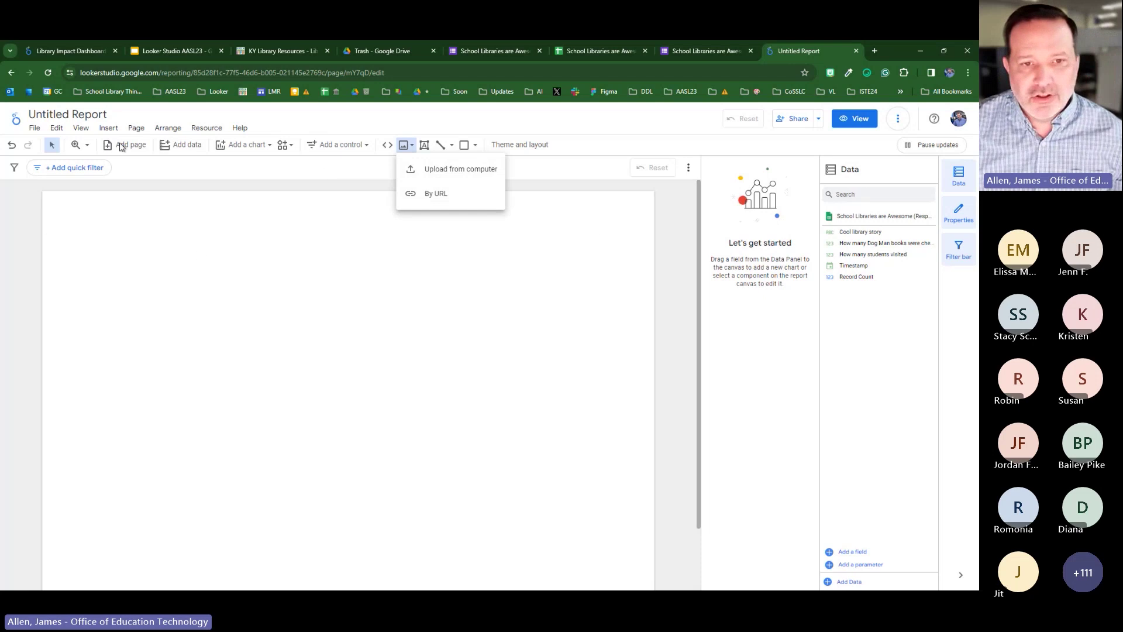
pyautogui.click(82, 116)
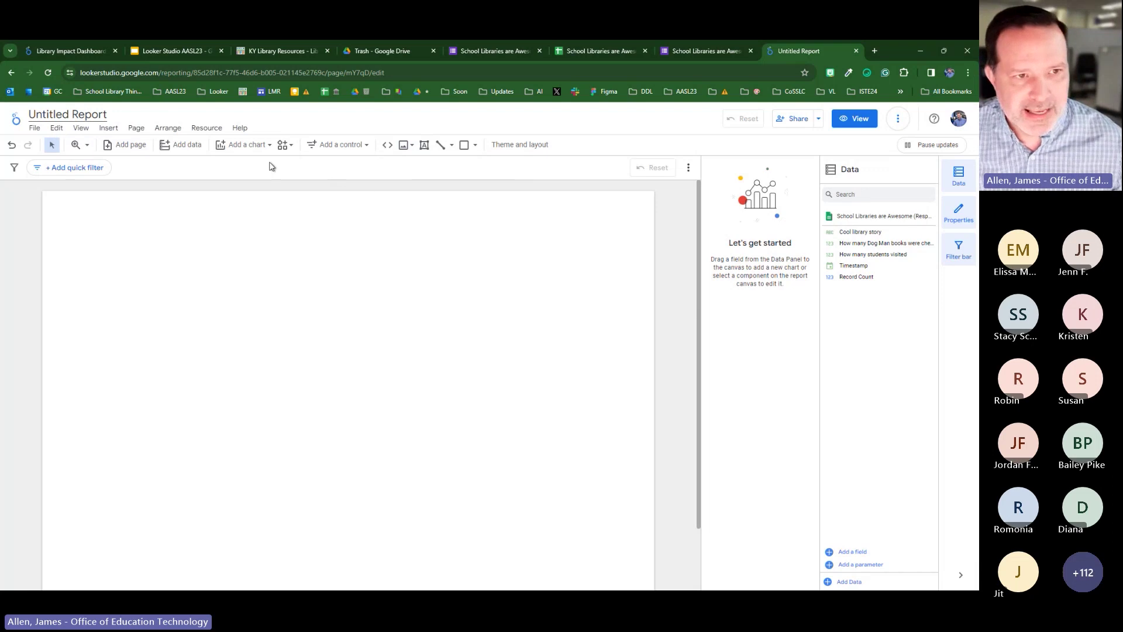
# - Add a scorecard chart to the upper middle of the blank report page, about a third of the page wide
pyautogui.click(260, 147)
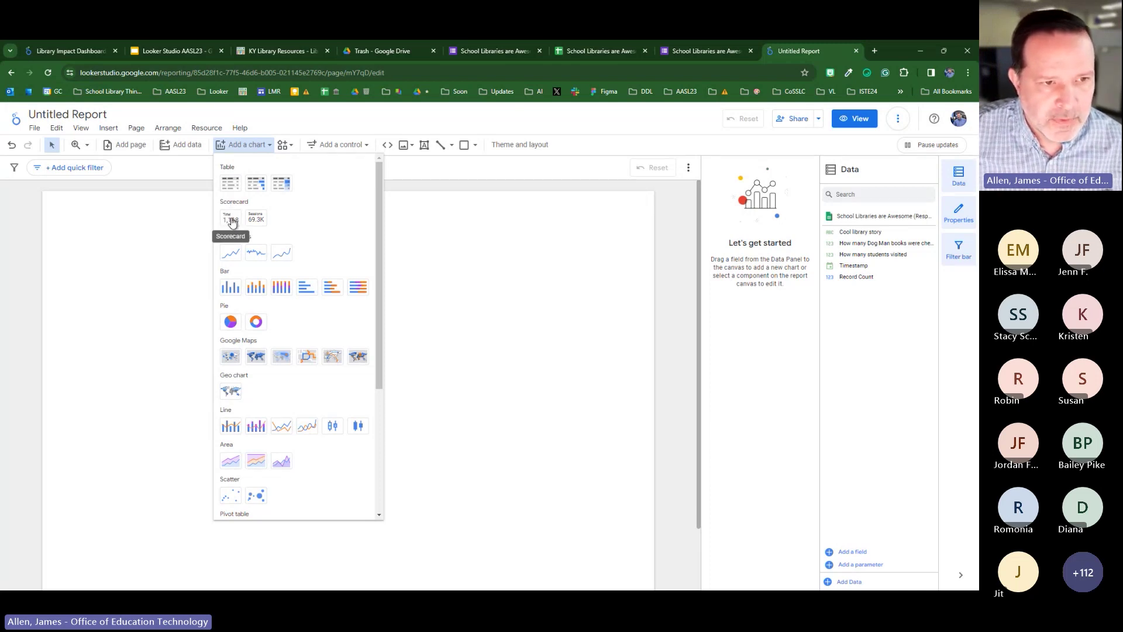
pyautogui.click(232, 221)
pyautogui.moveTo(197, 256); pyautogui.dragTo(402, 410)
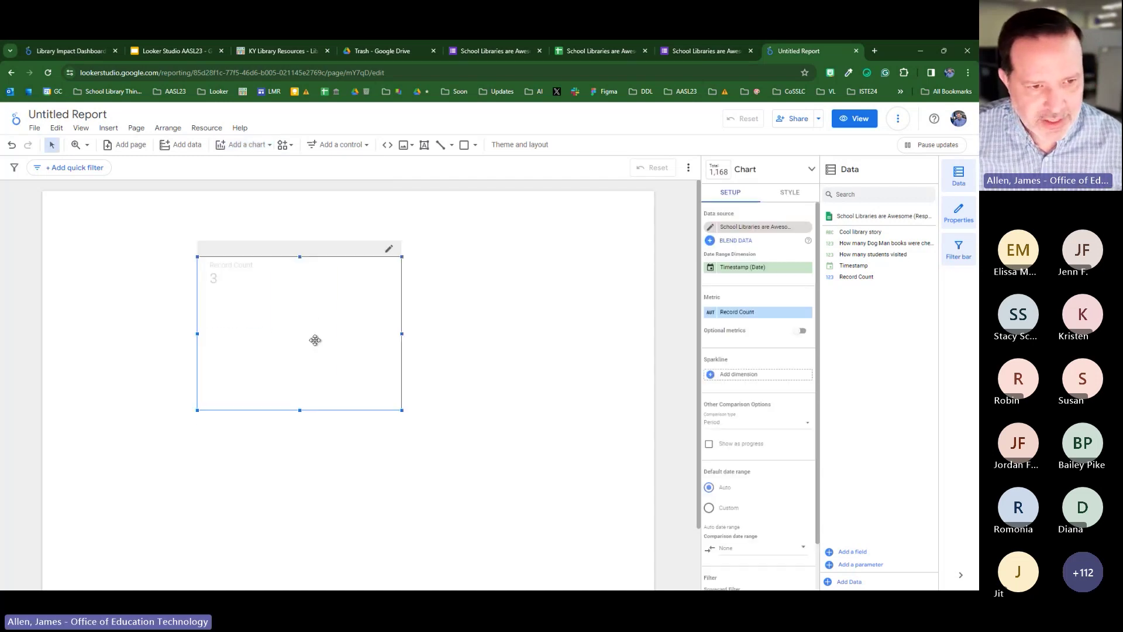
# - Move the scorecard slightly toward the center of the report page and keep it selected
pyautogui.moveTo(304, 351); pyautogui.dragTo(343, 342)
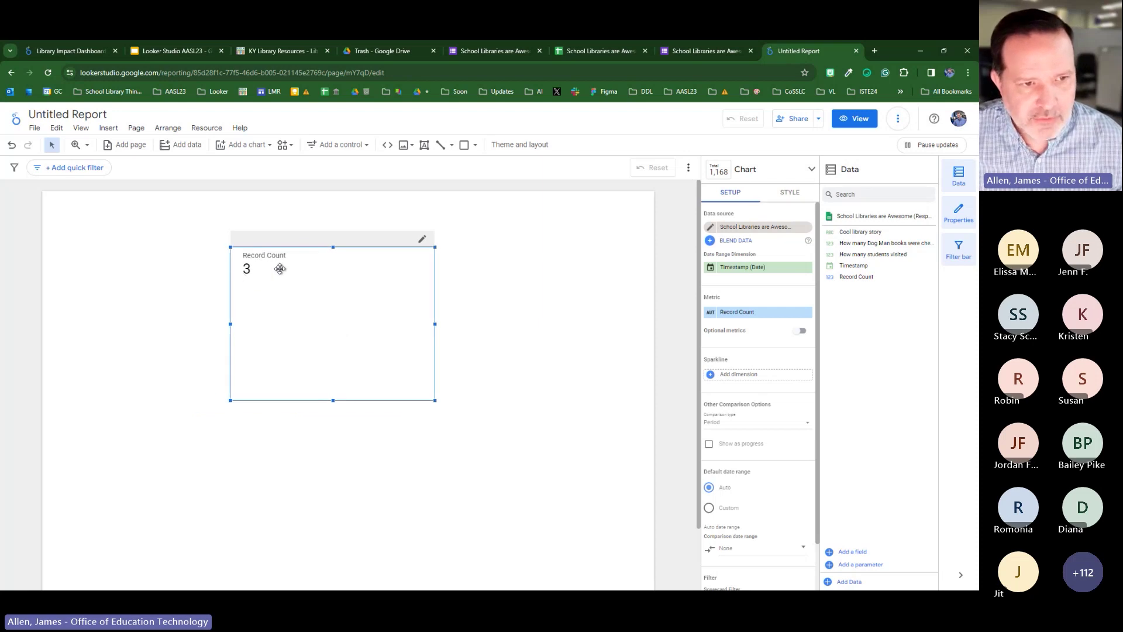
pyautogui.moveTo(356, 316); pyautogui.dragTo(371, 320)
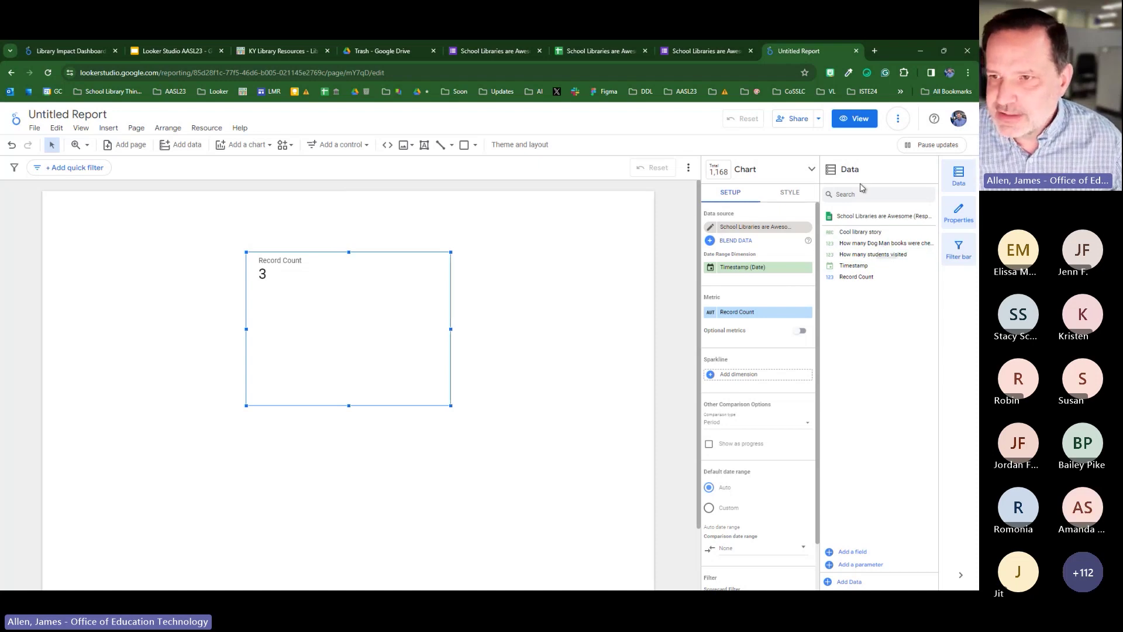
pyautogui.click(481, 323)
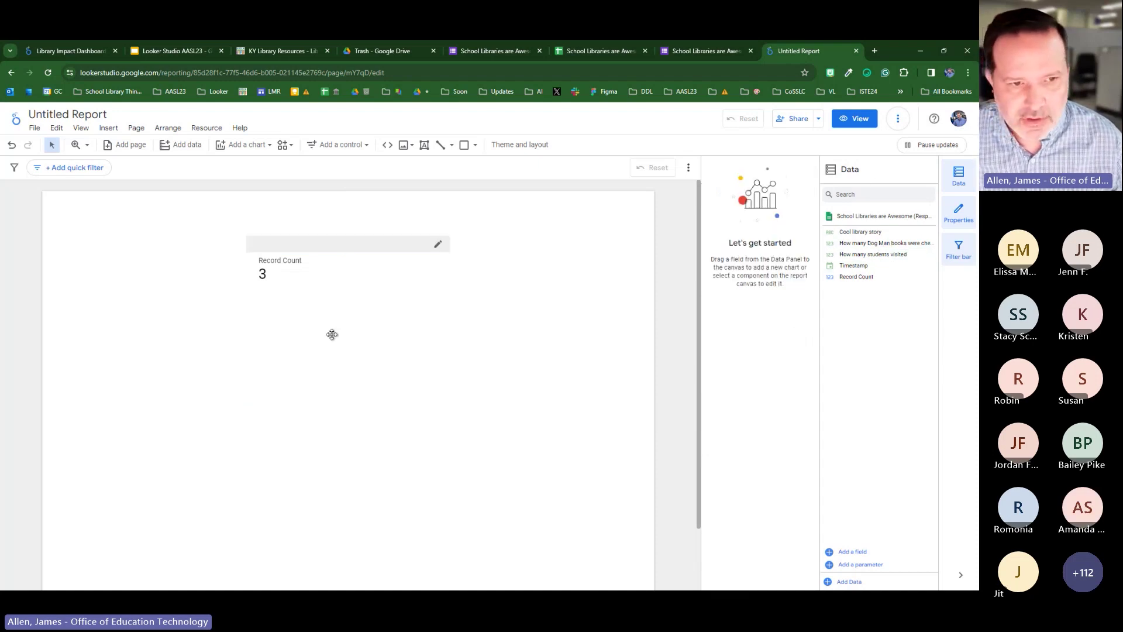
pyautogui.click(315, 302)
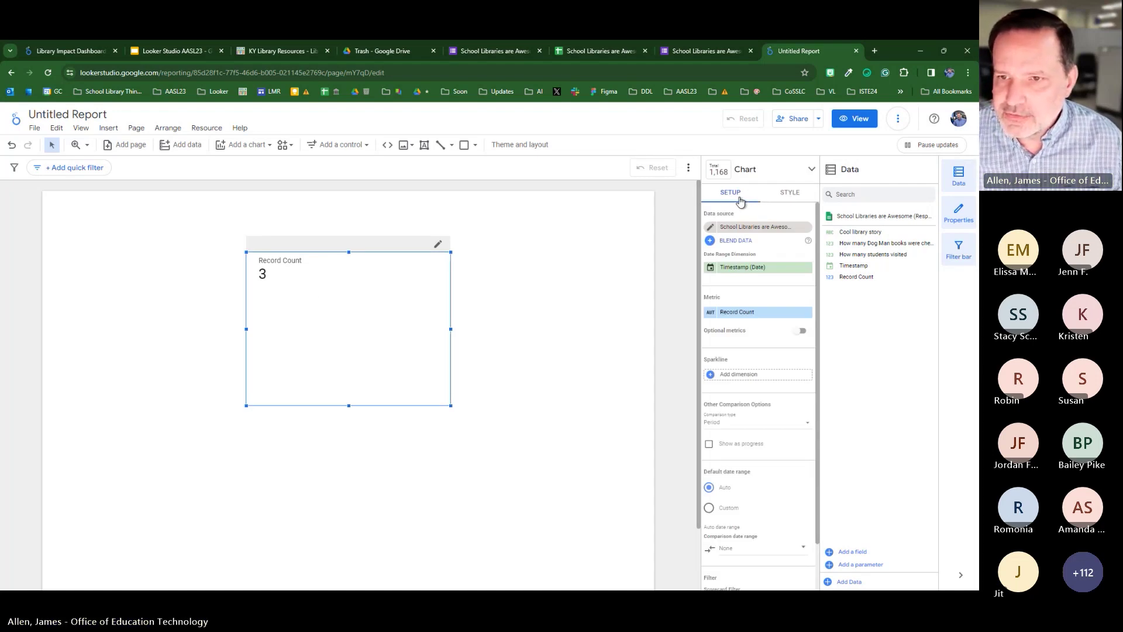
# - Replace the scorecard's Record Count metric with How many students visited and look at the metric's aggregation options
pyautogui.click(782, 196)
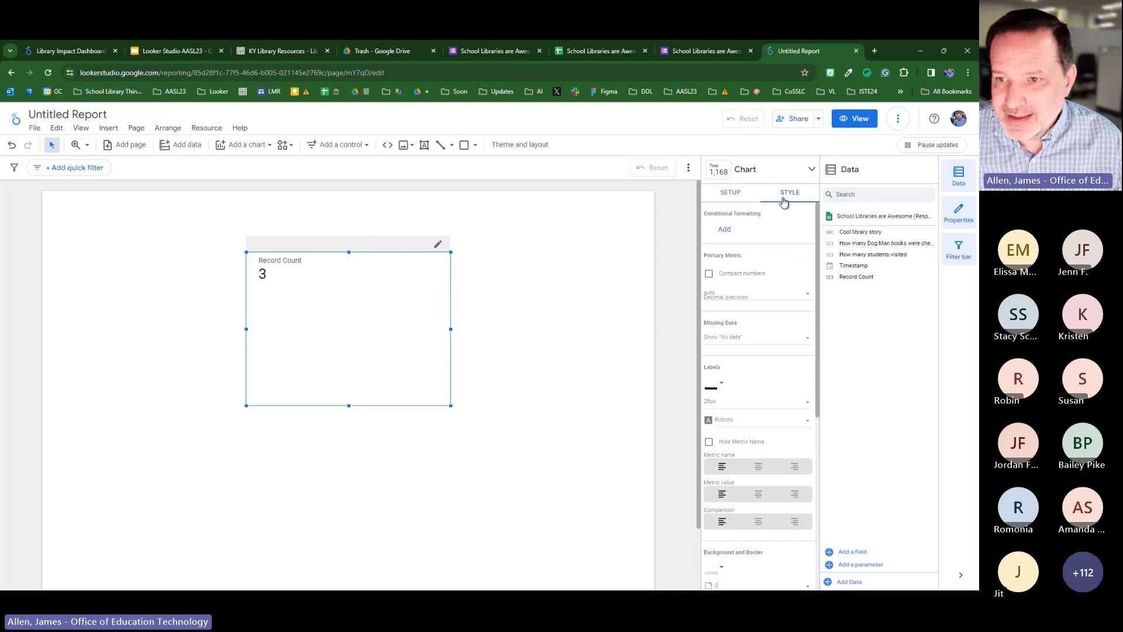
pyautogui.click(728, 196)
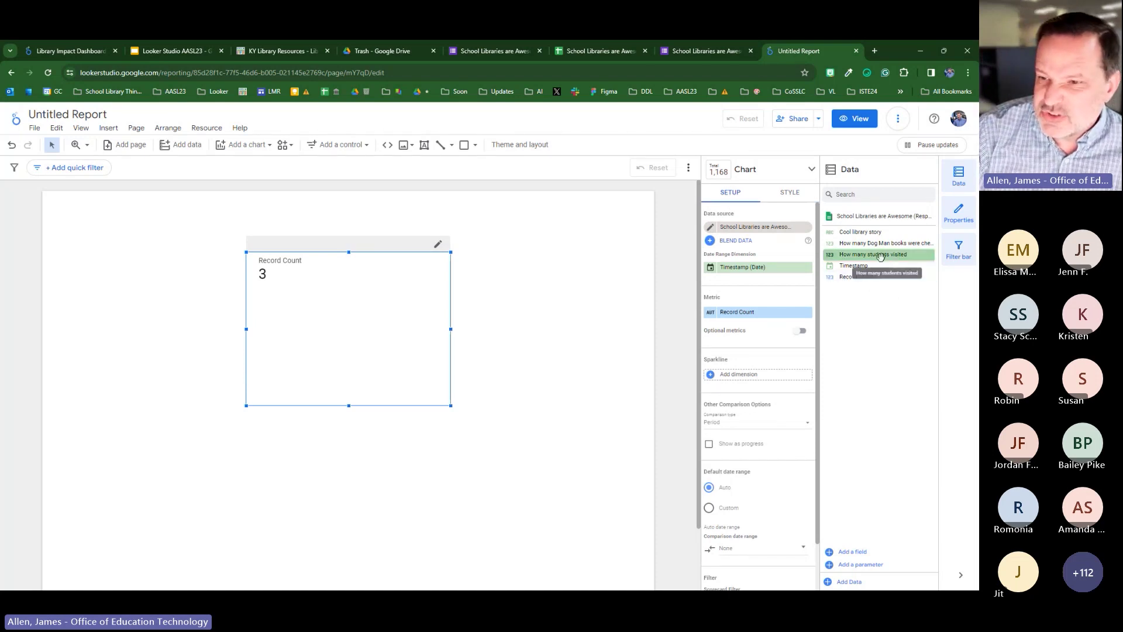
pyautogui.moveTo(890, 255); pyautogui.dragTo(774, 318)
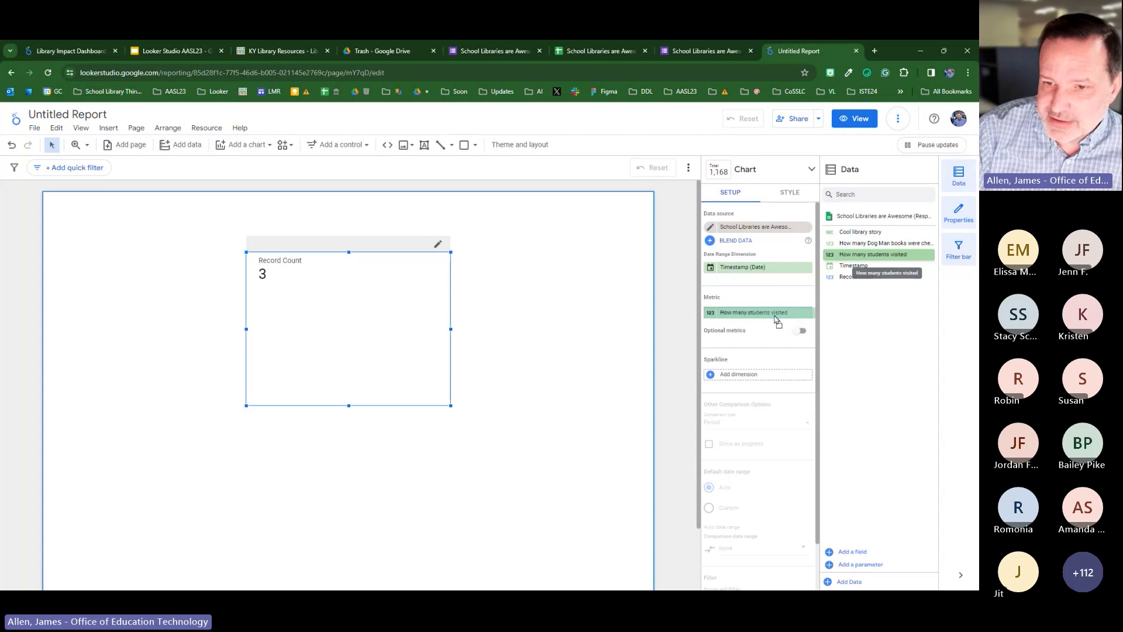
pyautogui.click(711, 313)
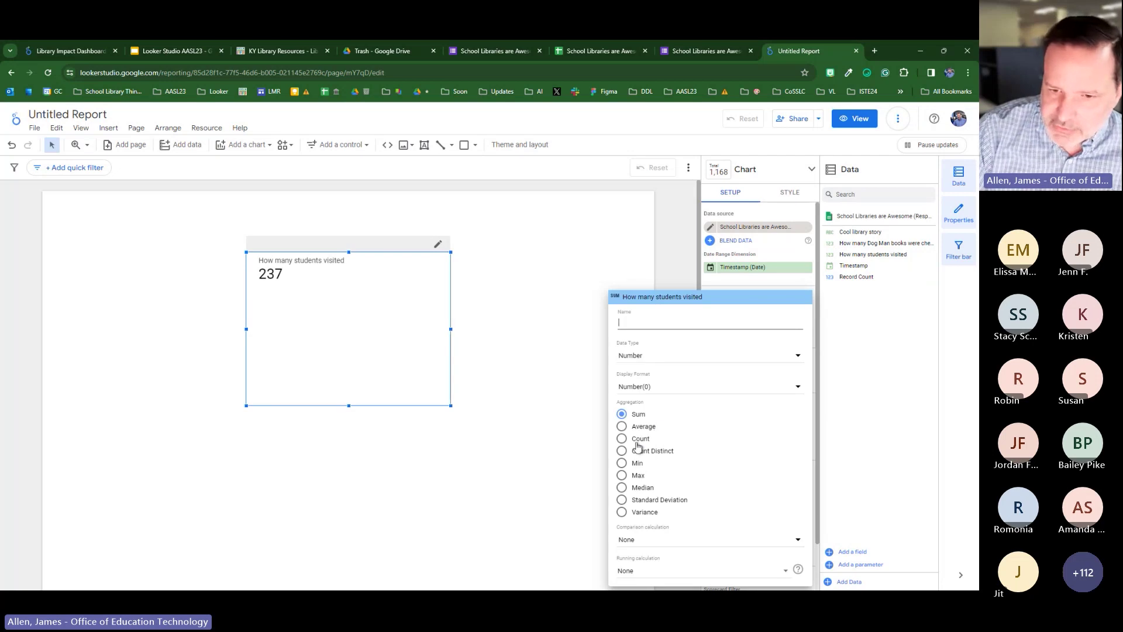
pyautogui.click(788, 288)
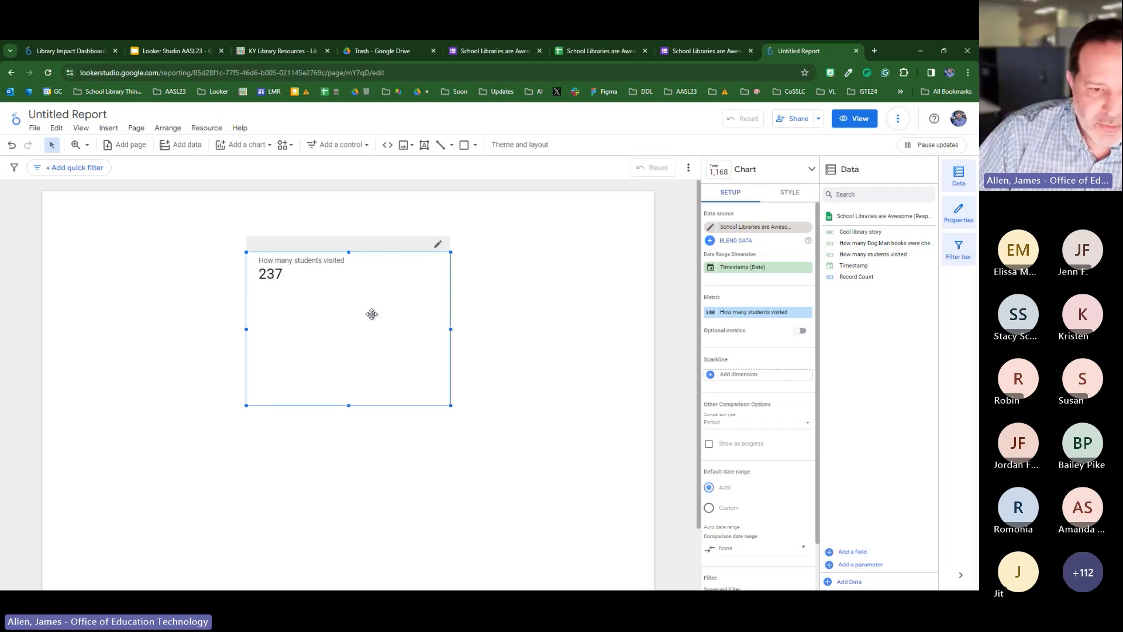
# - Shrink the scorecard to about a fifth of the page width and hide its metric name
pyautogui.moveTo(451, 405); pyautogui.dragTo(373, 317)
pyautogui.moveTo(295, 270); pyautogui.dragTo(329, 309)
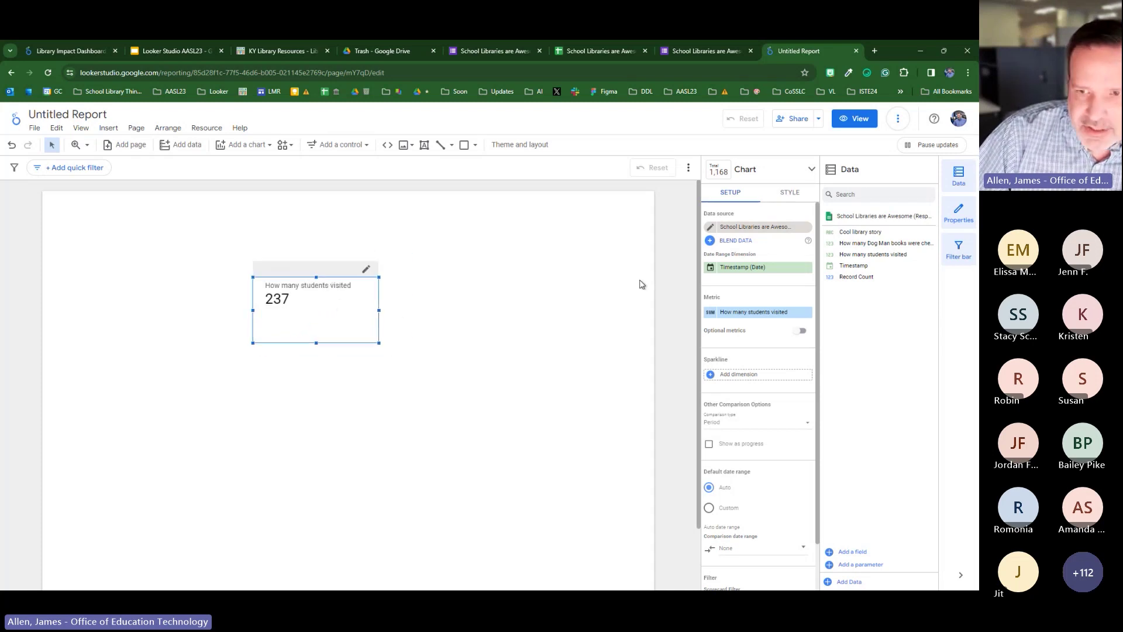
pyautogui.click(794, 195)
pyautogui.scroll(-1, 767, 366)
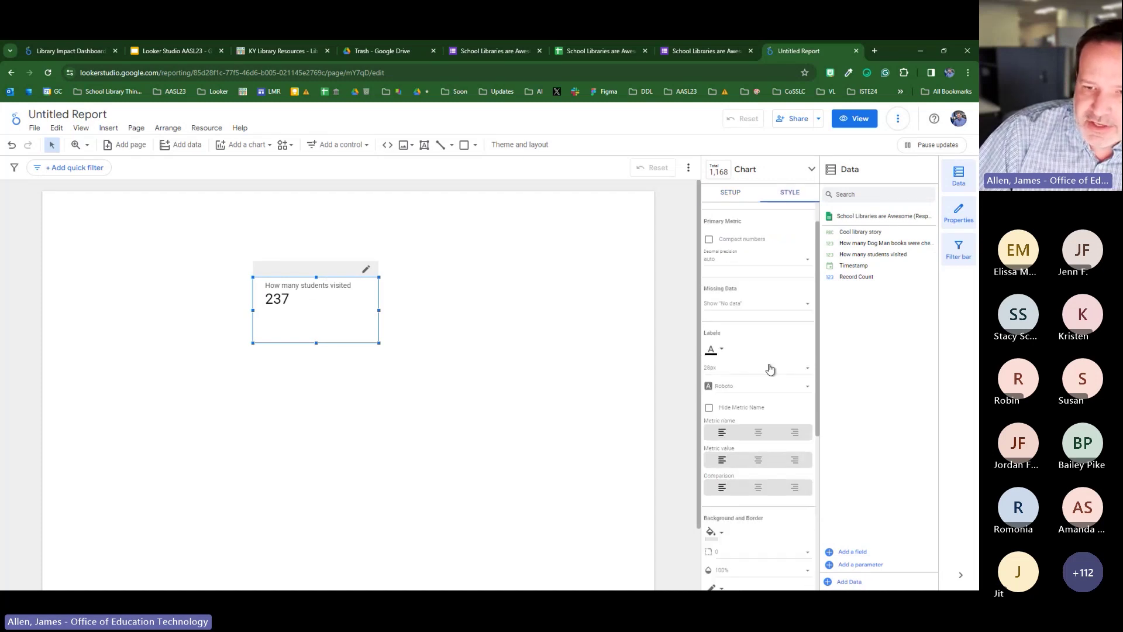
pyautogui.click(708, 408)
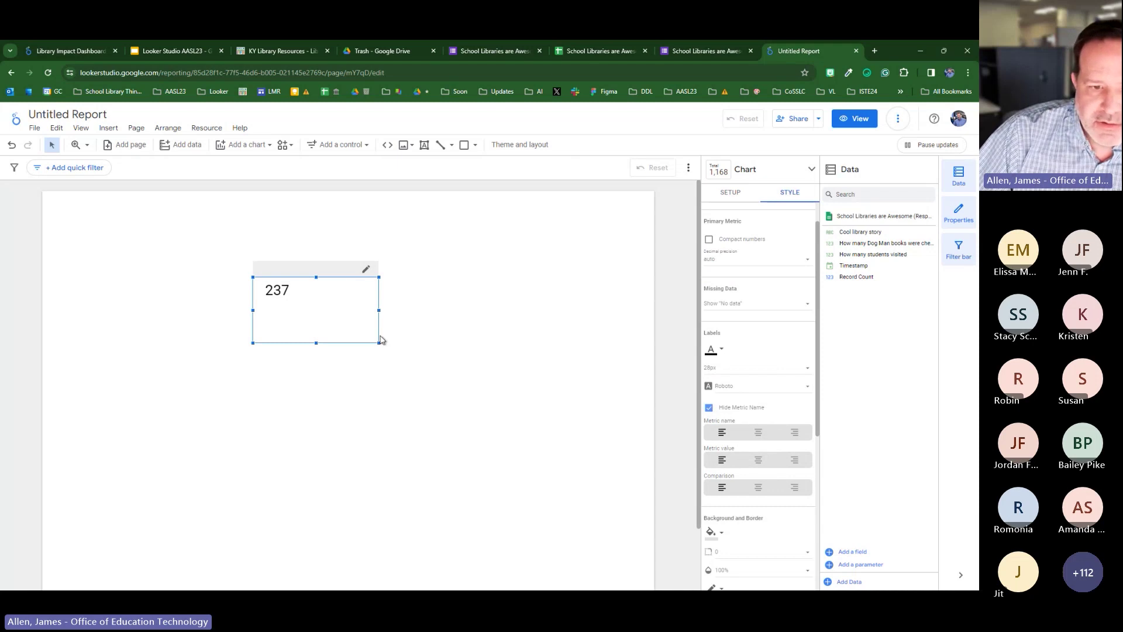
# - Set the scorecard's label font size to auto and enlarge the scorecard to about half the page width
pyautogui.scroll(1, 769, 301)
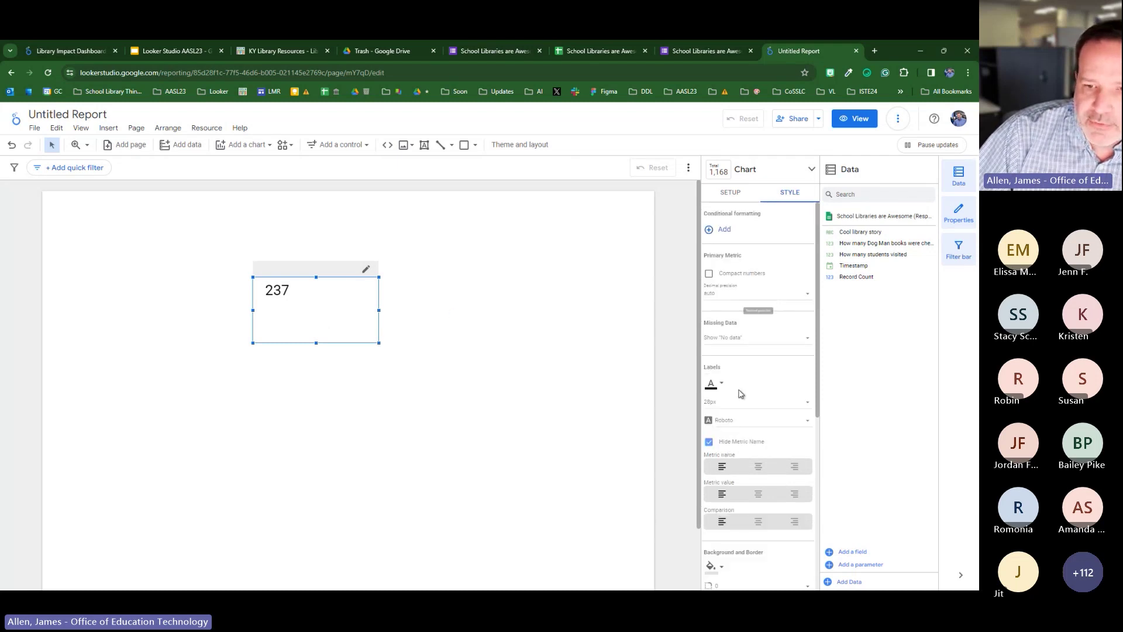
pyautogui.click(803, 403)
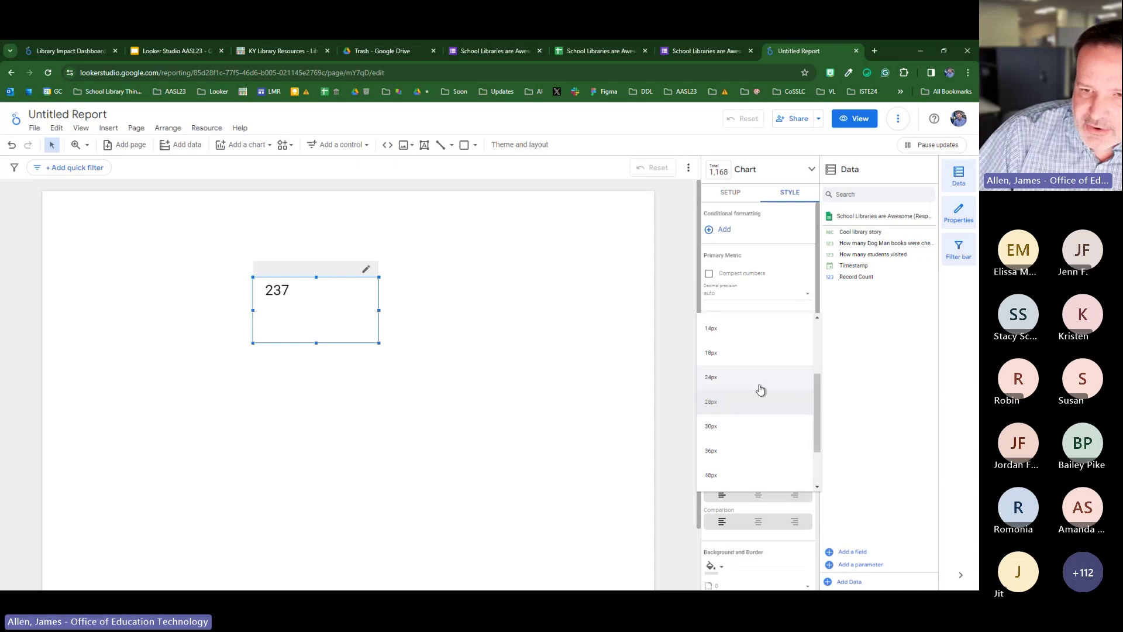
pyautogui.scroll(-4, 760, 390)
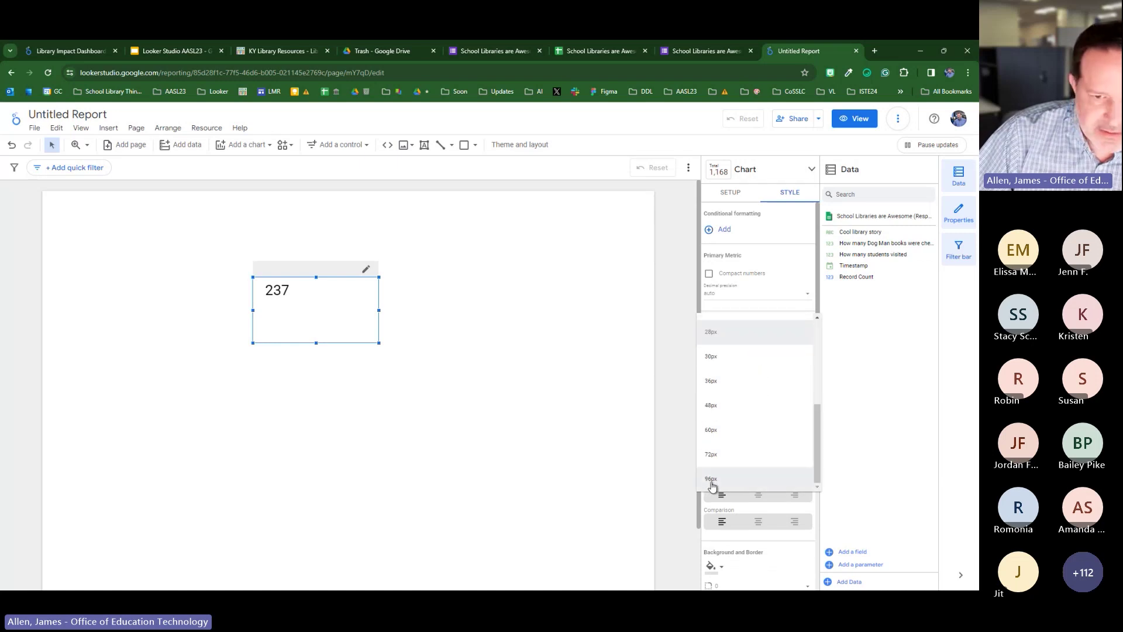
pyautogui.scroll(4, 725, 473)
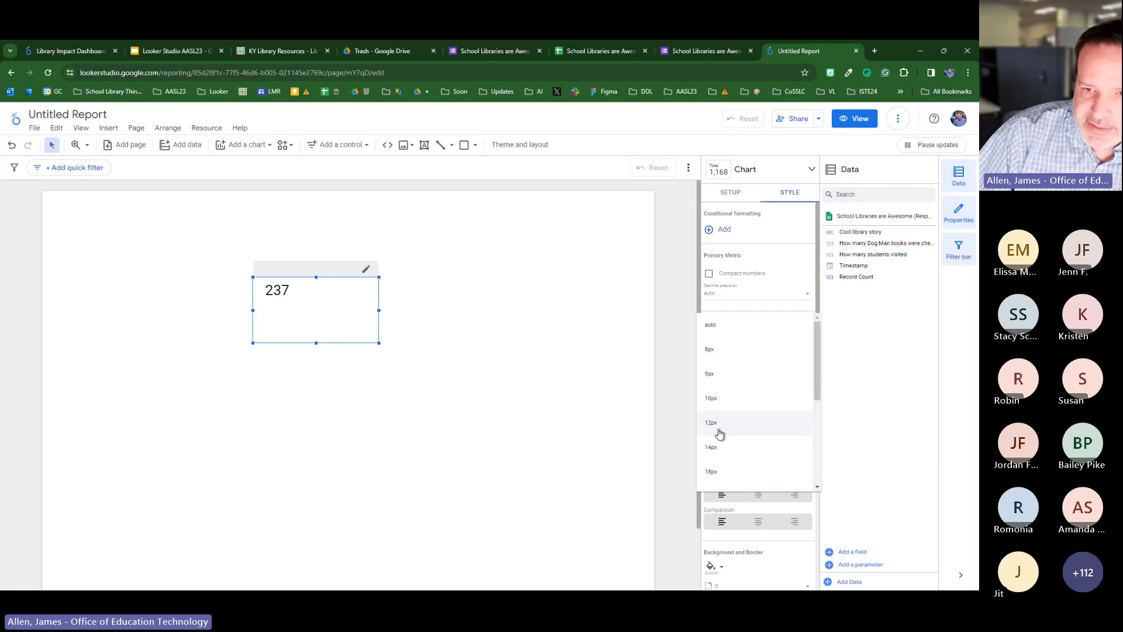
pyautogui.click(723, 332)
pyautogui.moveTo(379, 343); pyautogui.dragTo(406, 365)
pyautogui.moveTo(505, 456); pyautogui.dragTo(545, 446)
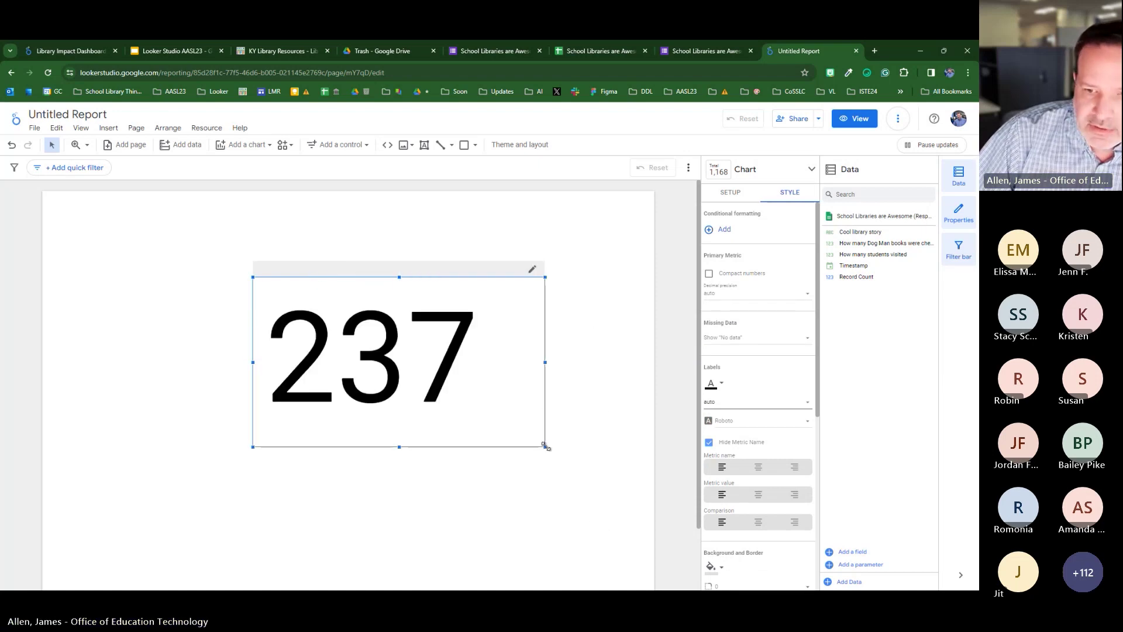
# - Color the scorecard's number blue and place the scorecard, reduced to about a third of the page width, in the page's upper left
pyautogui.click(724, 384)
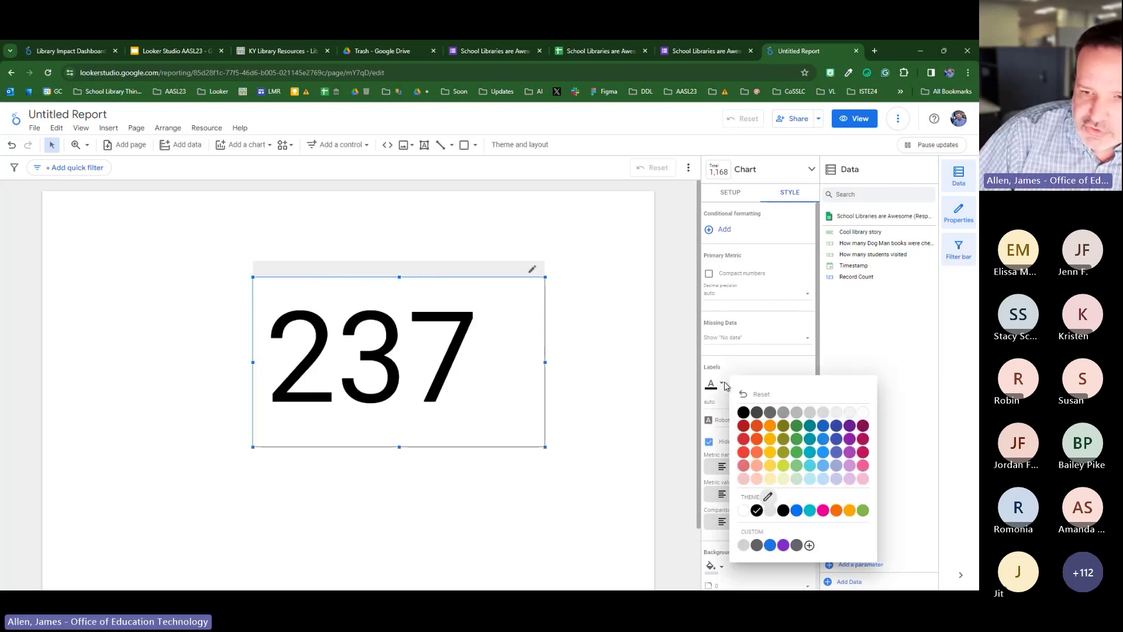
pyautogui.click(770, 544)
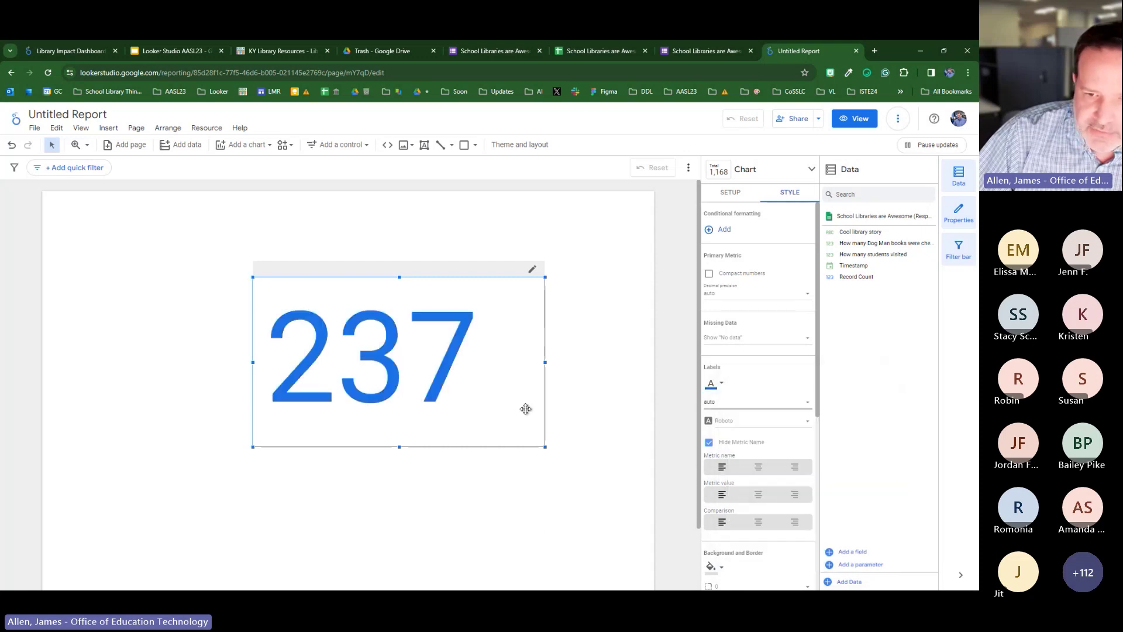
pyautogui.click(563, 349)
pyautogui.moveTo(372, 363); pyautogui.dragTo(250, 337)
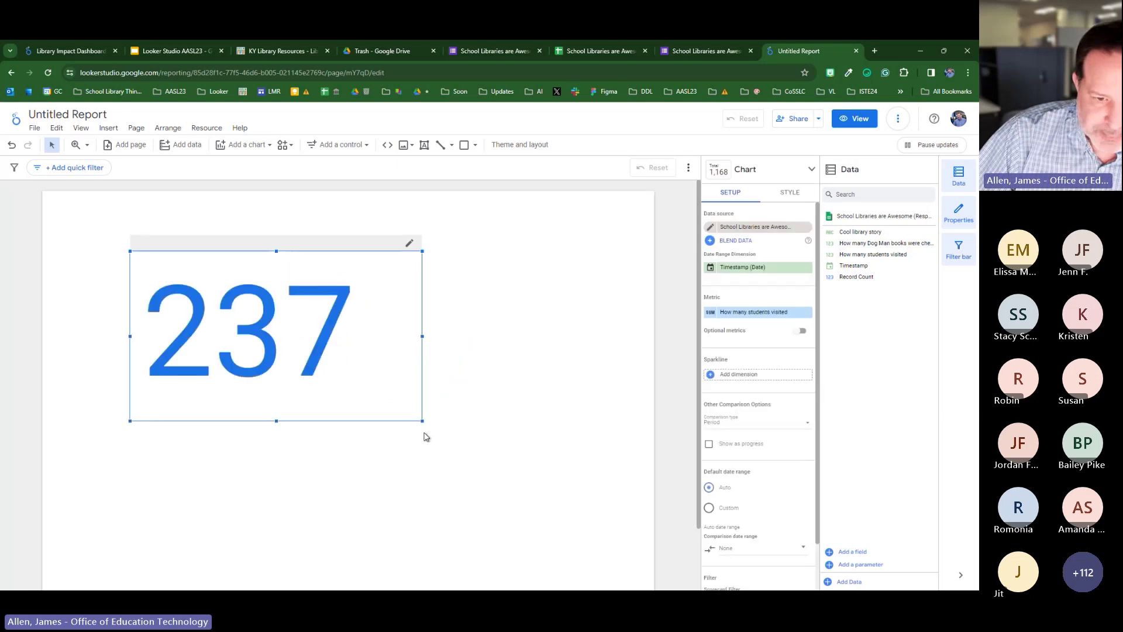
pyautogui.moveTo(421, 420); pyautogui.dragTo(363, 391)
pyautogui.click(414, 370)
# - Add a text box reading "Student Visits" directly above the scorecard's number
pyautogui.click(424, 144)
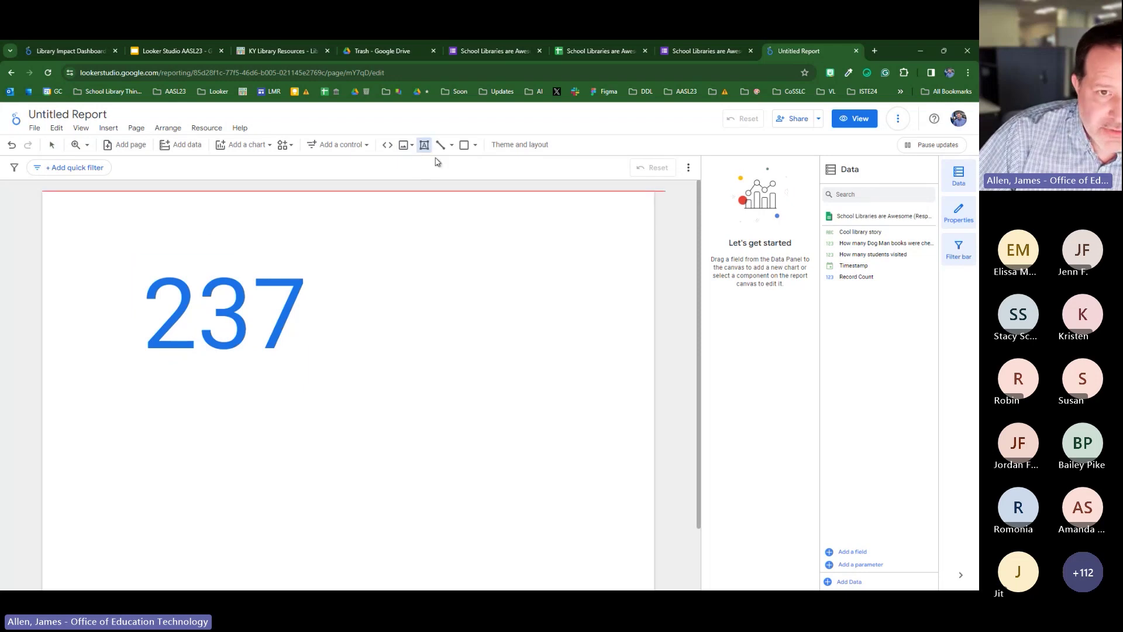
pyautogui.moveTo(146, 222); pyautogui.dragTo(351, 274)
pyautogui.write('Student Visits')
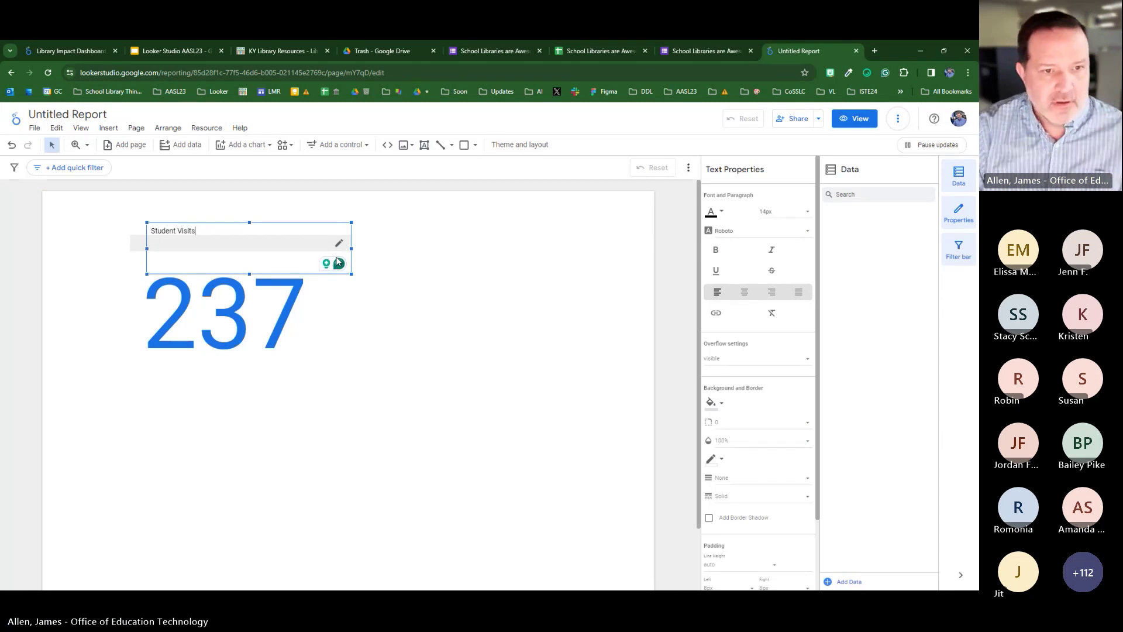
pyautogui.click(386, 252)
# - Set the "Student Visits" text to 60px and align its text box with the scorecard's left edge
pyautogui.click(181, 233)
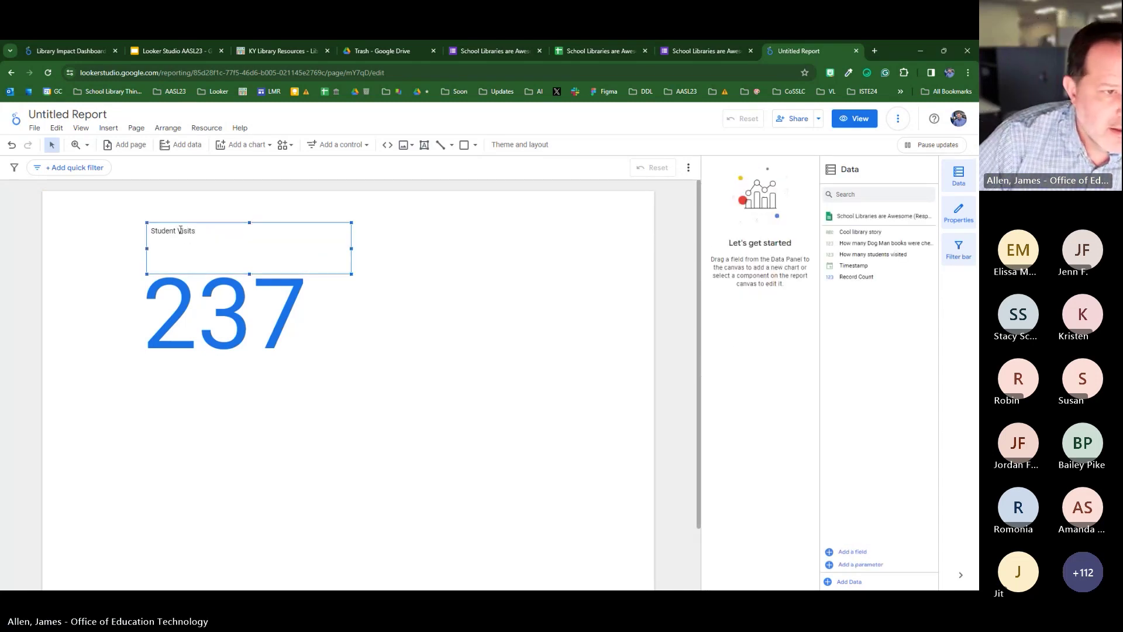
pyautogui.tripleClick(268, 238)
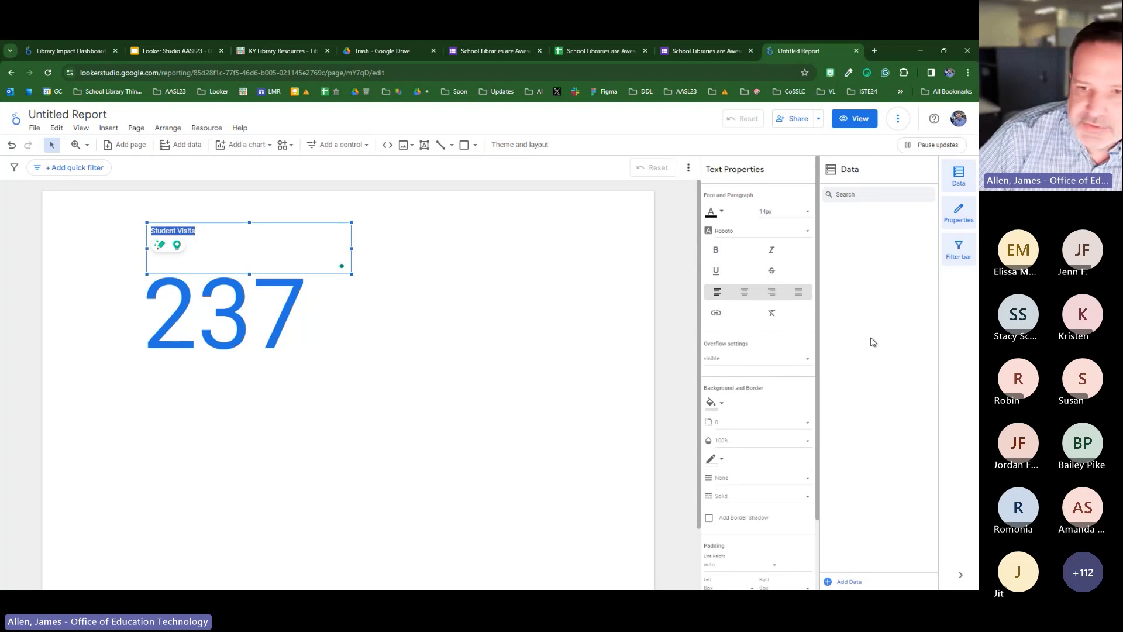
pyautogui.click(807, 211)
pyautogui.scroll(-3, 800, 225)
pyautogui.click(781, 293)
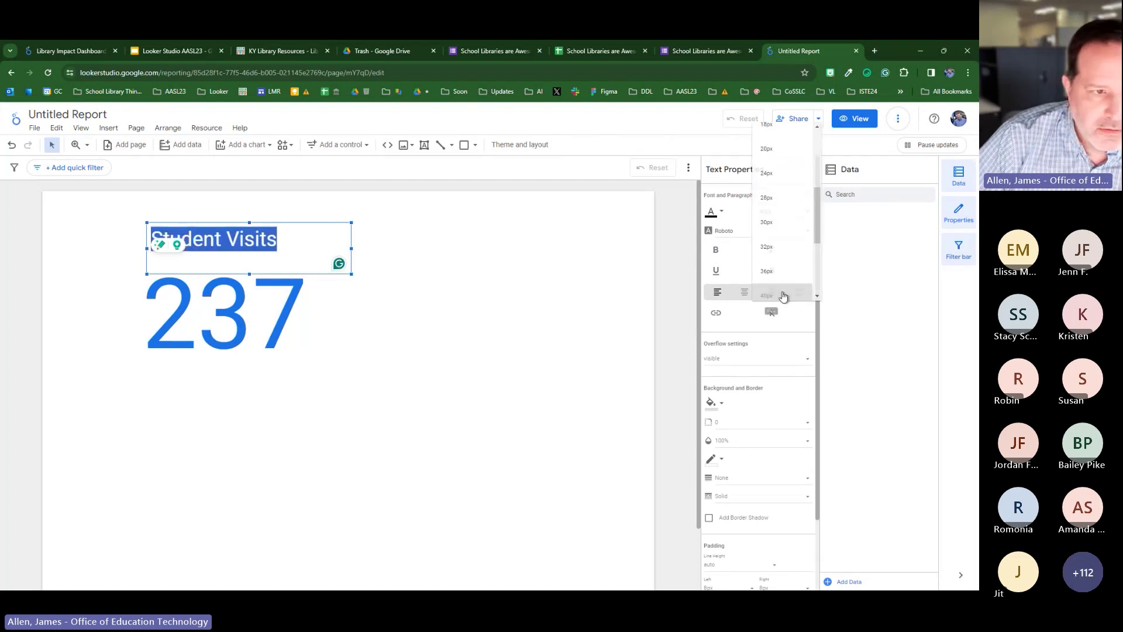
pyautogui.click(806, 213)
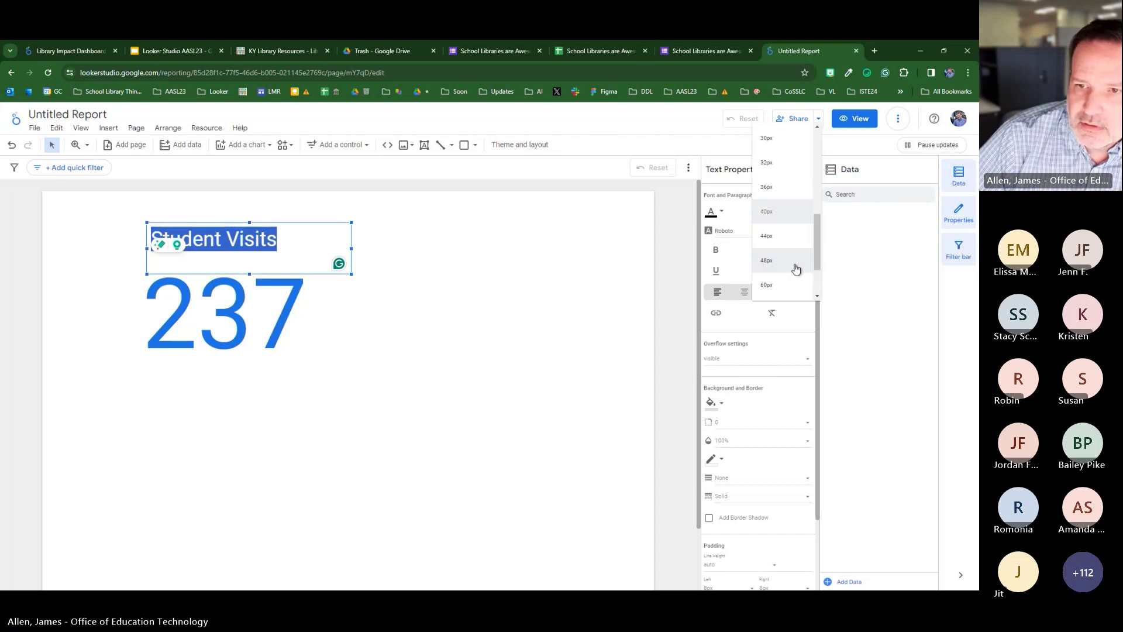
pyautogui.click(786, 266)
pyautogui.click(429, 248)
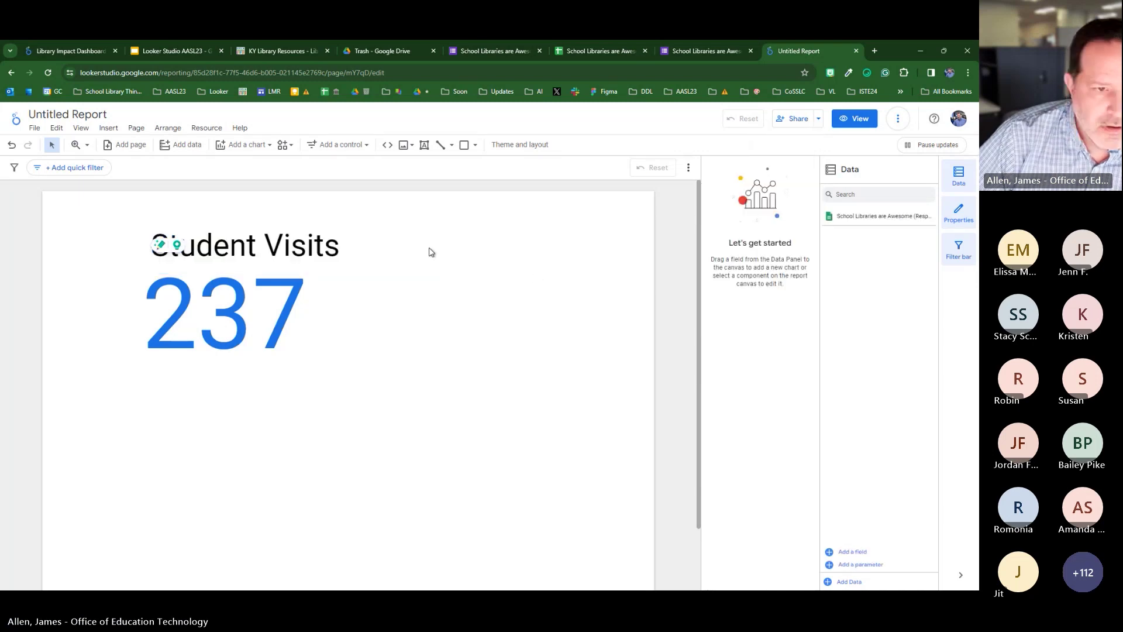
pyautogui.doubleClick(313, 249)
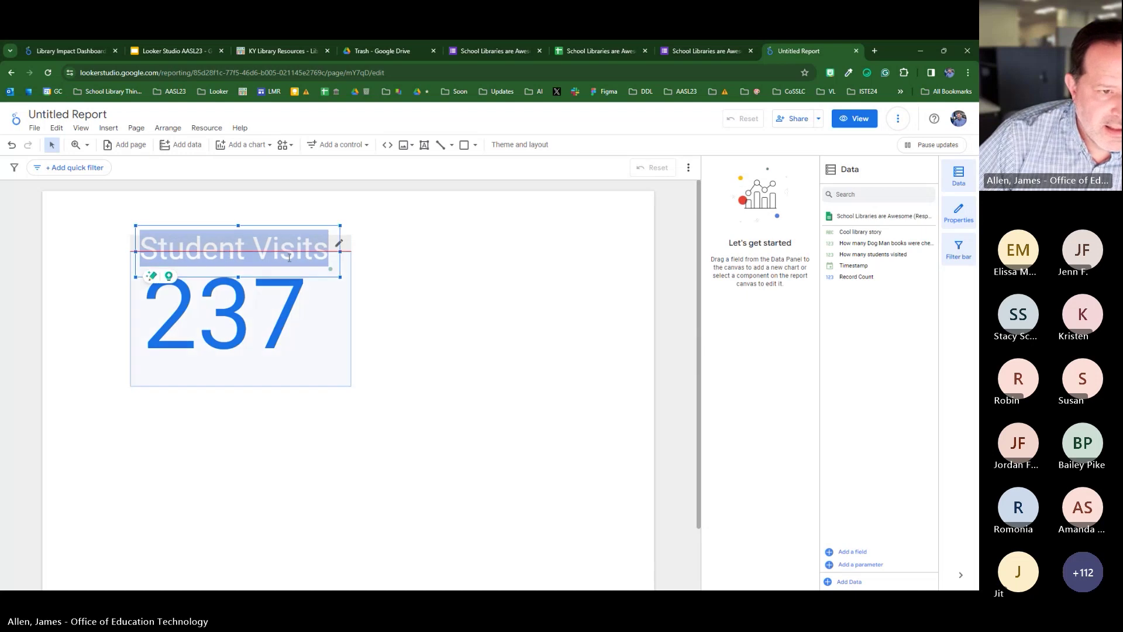
pyautogui.click(383, 287)
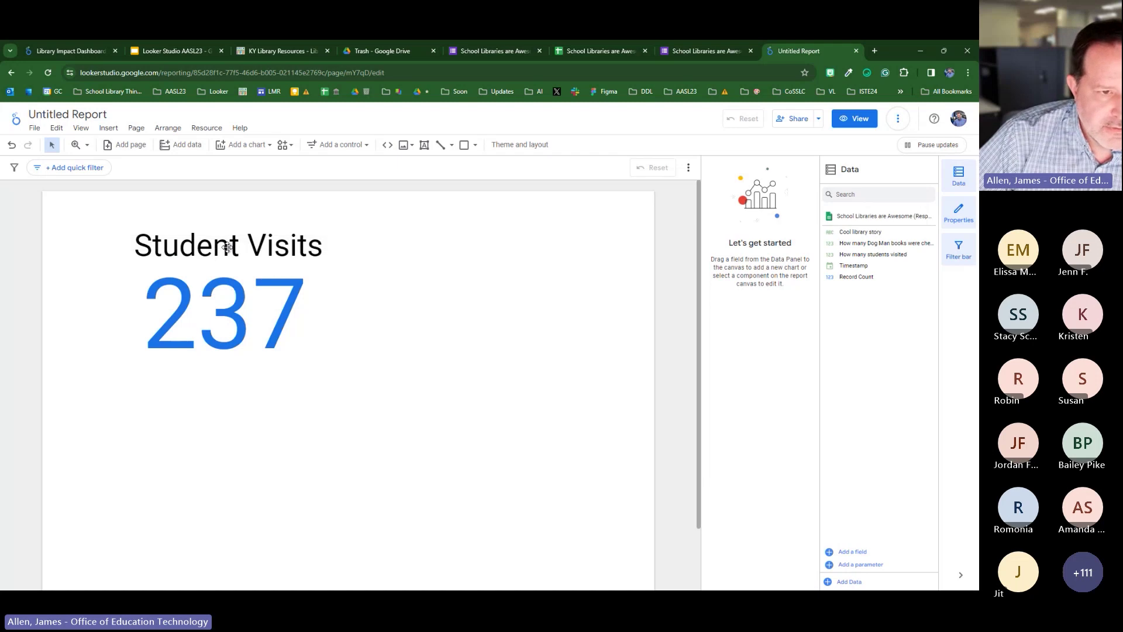
# - Duplicate the "Student Visits" text box and scorecard to the right, and set the copied scorecard's metric to the Dog Man books field
pyautogui.moveTo(111, 210); pyautogui.dragTo(338, 371)
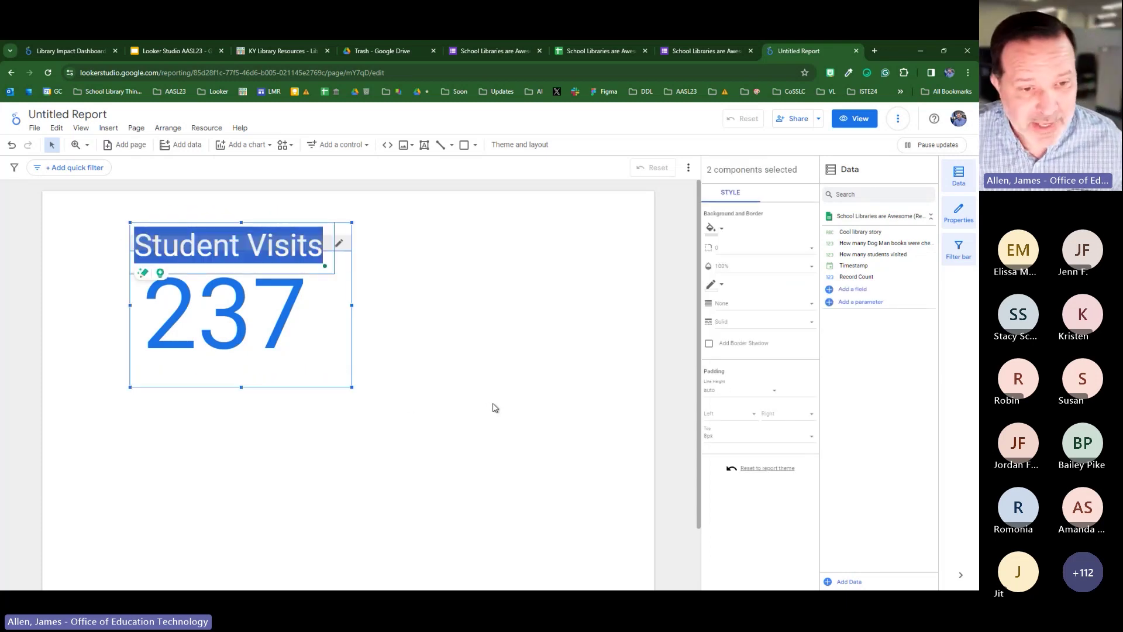
pyautogui.moveTo(260, 306); pyautogui.dragTo(462, 331)
pyautogui.click(526, 437)
pyautogui.click(506, 324)
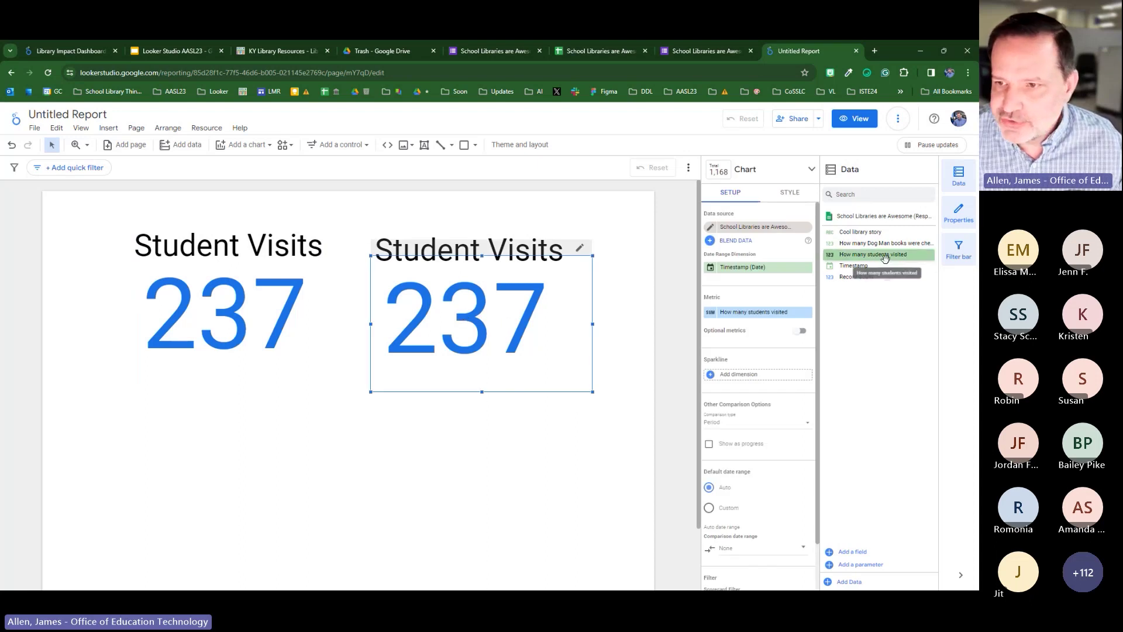
pyautogui.moveTo(914, 243); pyautogui.dragTo(796, 319)
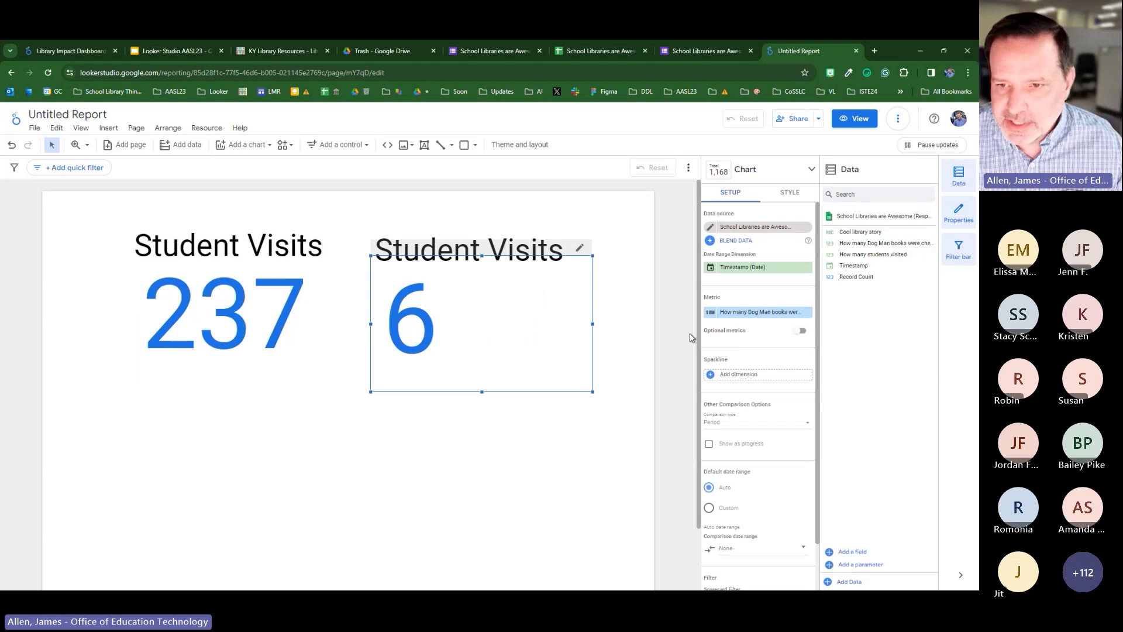
# - Replace the text of the copied label above the second scorecard with "Dog Man Disasters"
pyautogui.click(468, 248)
pyautogui.tripleClick(456, 250)
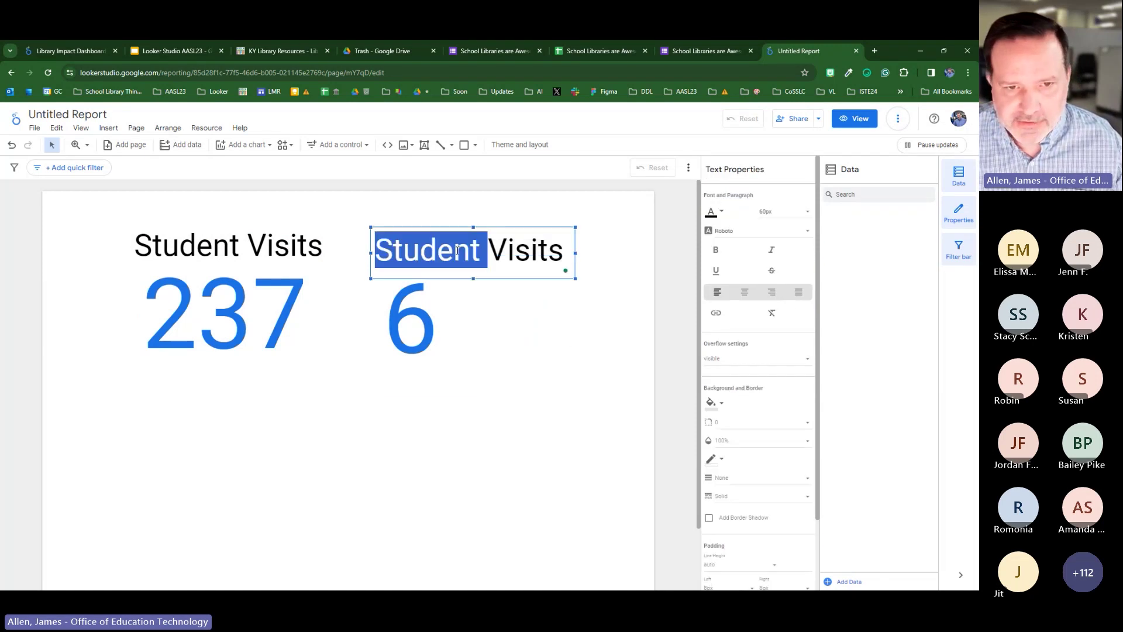
pyautogui.write('Dog')
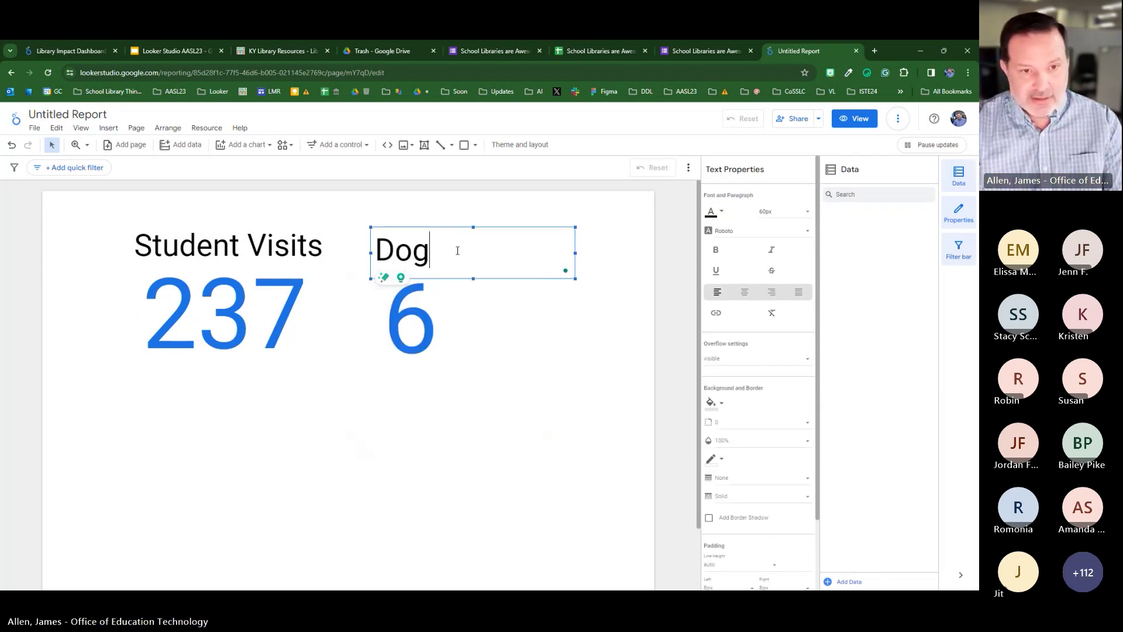
pyautogui.write(' Man Disasters')
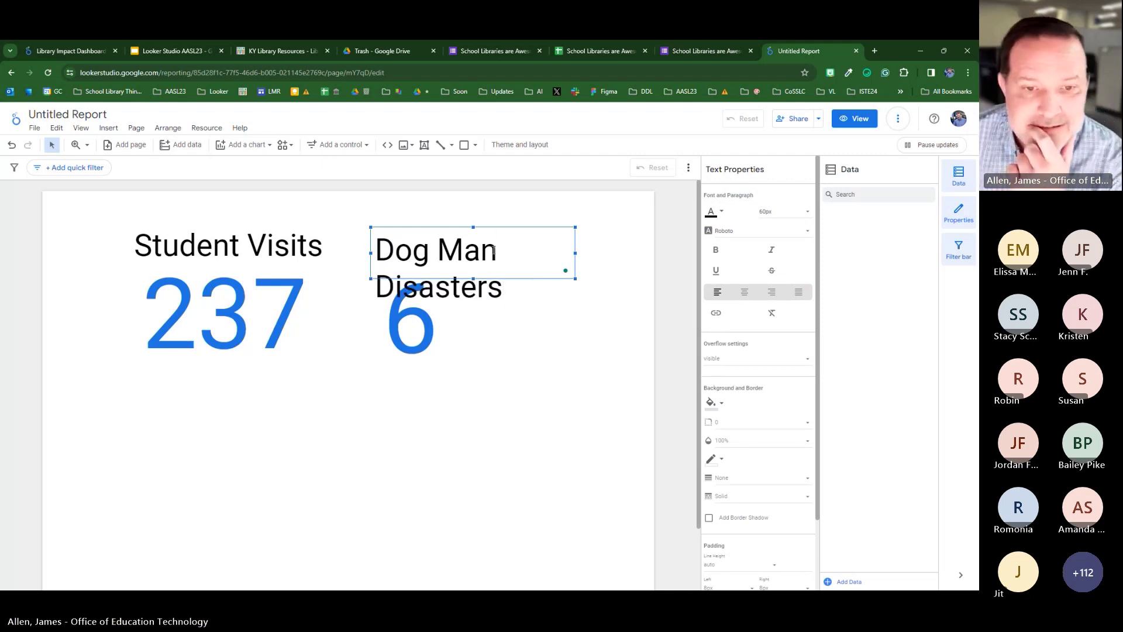
# - Set the "Dog Man Disasters" label text to 40px so it fits on one line
pyautogui.hotkey('ctrl', 'a')
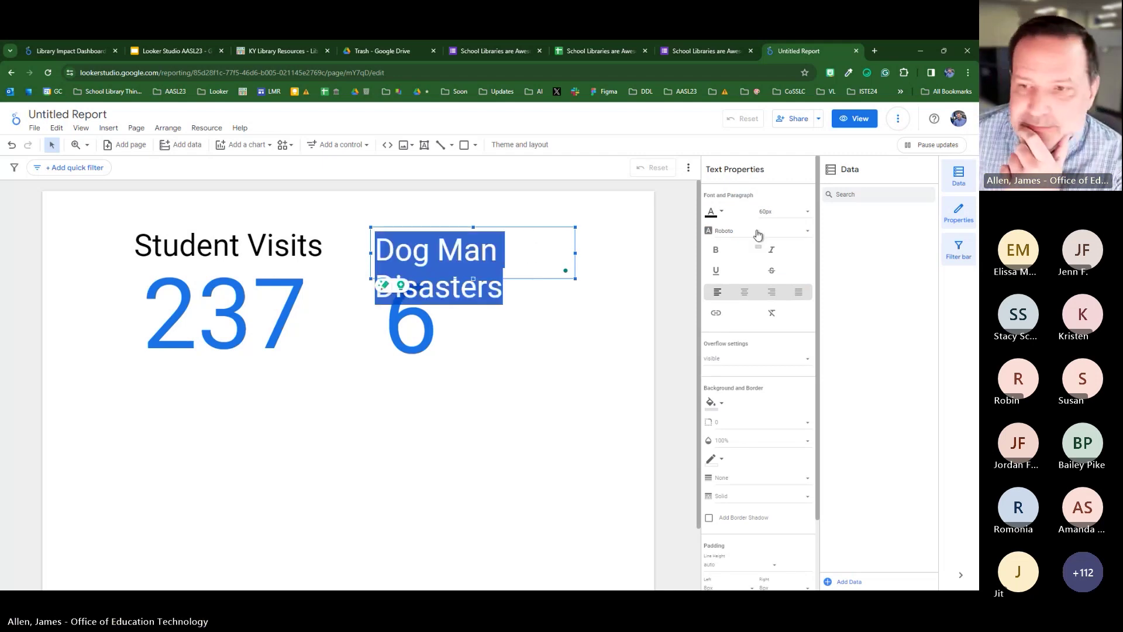
pyautogui.click(805, 213)
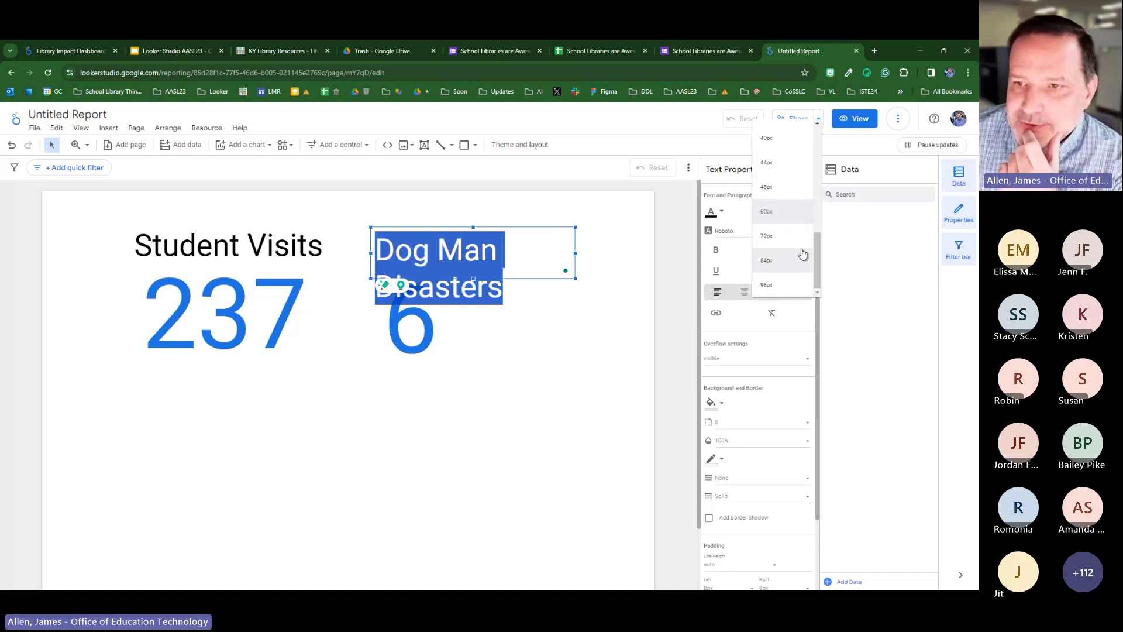
pyautogui.click(784, 157)
pyautogui.click(610, 321)
# - Reposition the second scorecard so its number is roughly centred beneath the "Dog Man Disasters" label
pyautogui.click(417, 335)
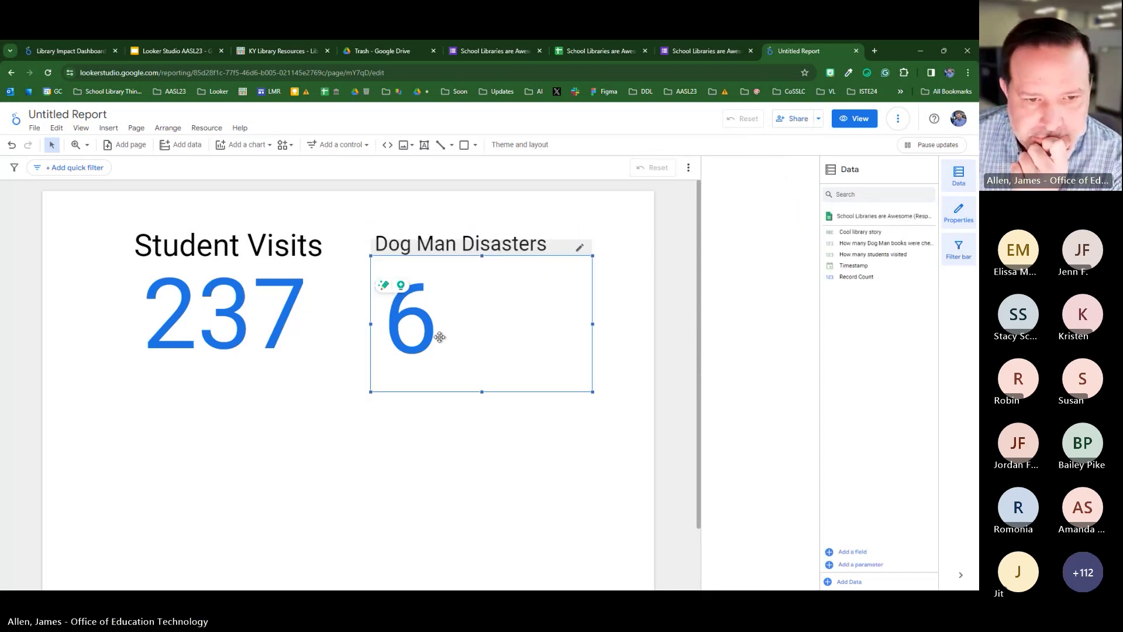
pyautogui.moveTo(443, 331)
pyautogui.mouseDown()
pyautogui.moveTo(627, 336)
pyautogui.moveTo(462, 318)
pyautogui.mouseUp()
pyautogui.click(604, 328)
pyautogui.click(622, 337)
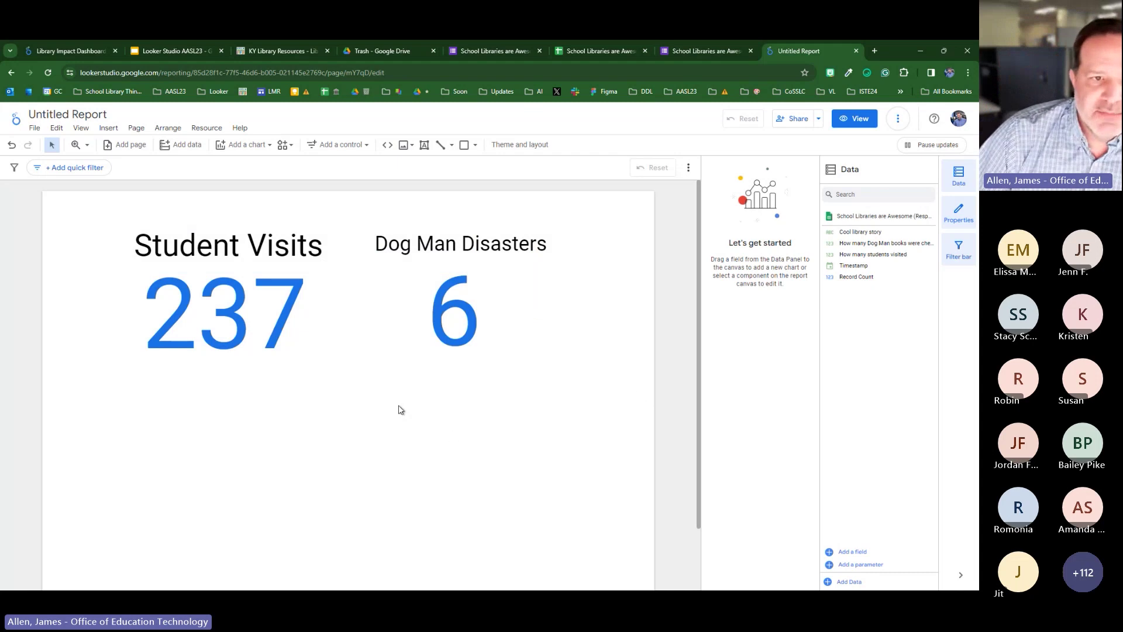
# - Insert a basic table chart in the empty area below the two scorecards
pyautogui.click(258, 145)
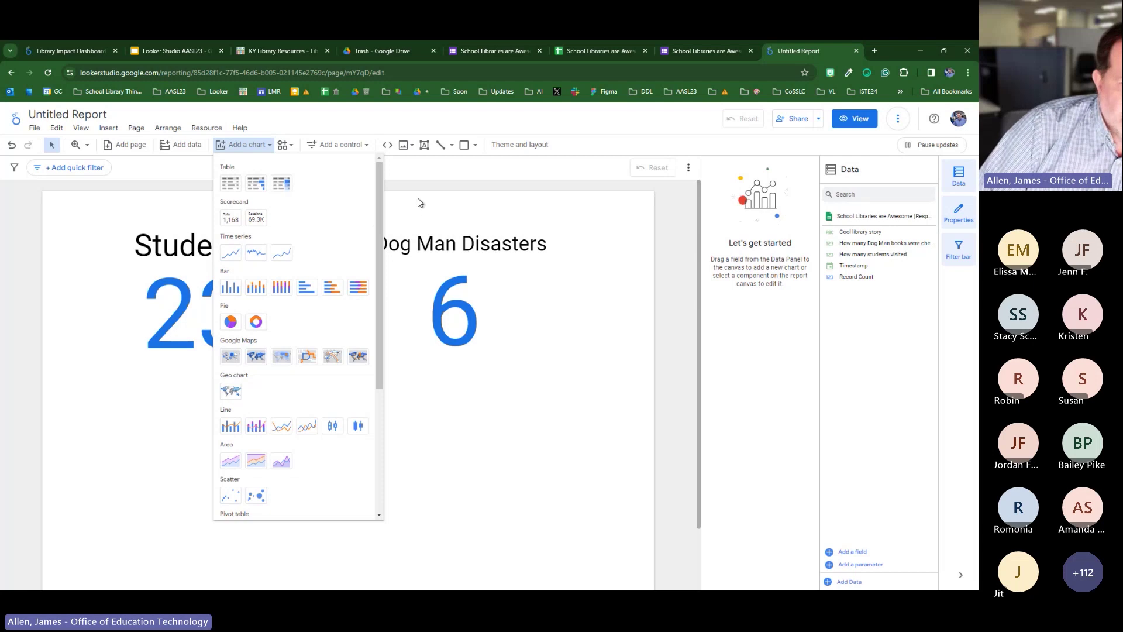
pyautogui.click(251, 146)
pyautogui.click(251, 146)
pyautogui.click(232, 185)
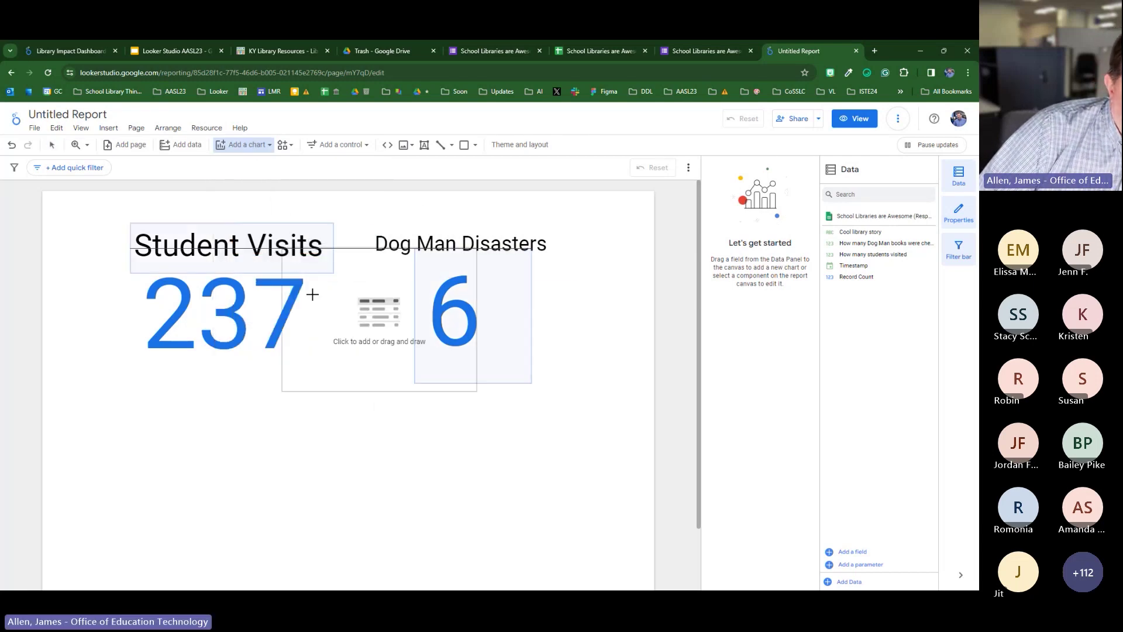
pyautogui.moveTo(291, 389); pyautogui.dragTo(529, 526)
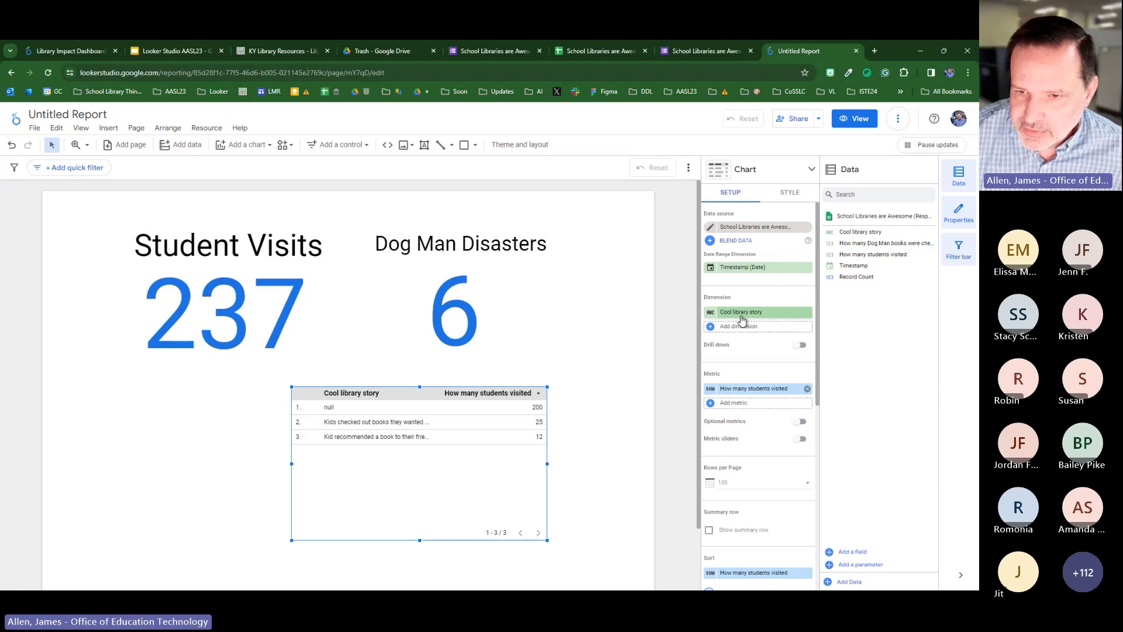
# - Make Cool library story the table's only dimension and remove all of its metrics
pyautogui.moveTo(754, 313); pyautogui.dragTo(767, 396)
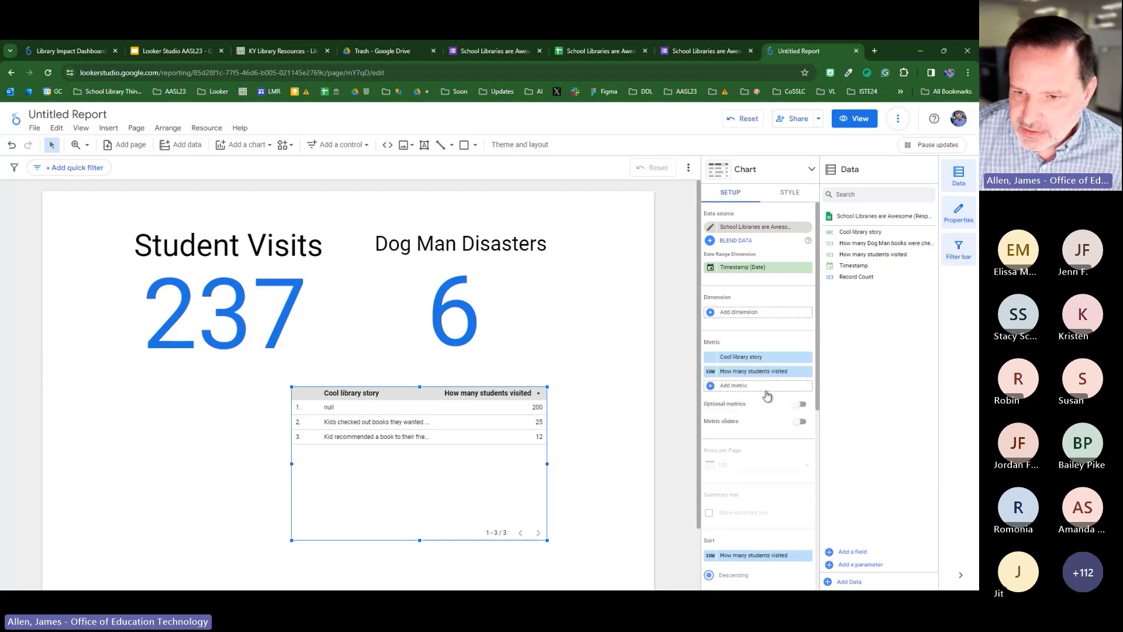
pyautogui.click(807, 372)
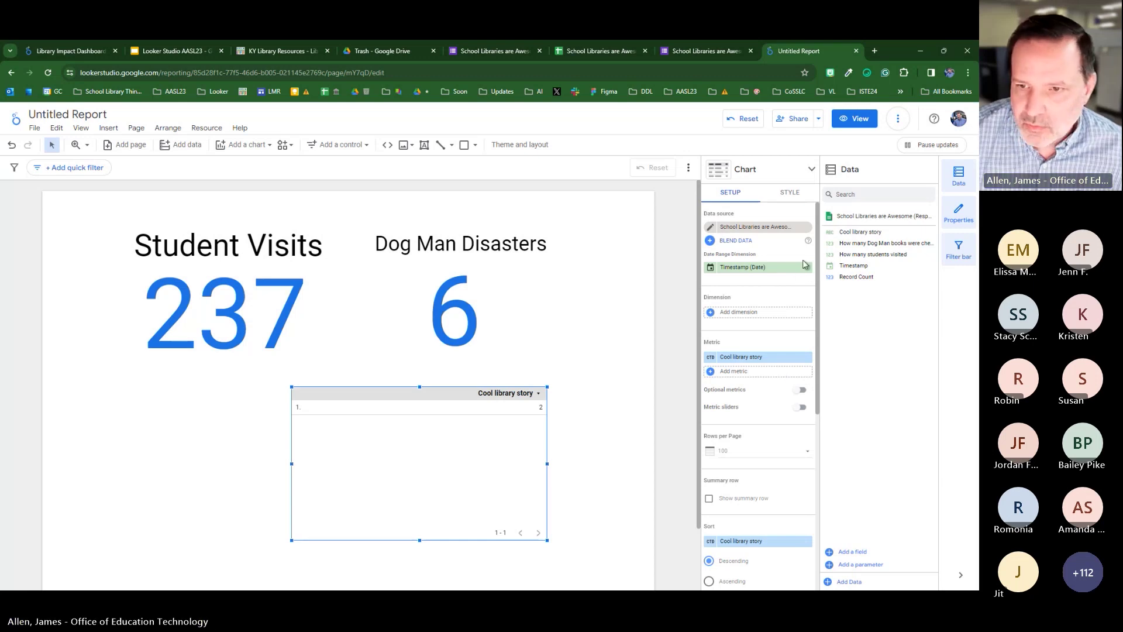
pyautogui.moveTo(750, 358); pyautogui.dragTo(753, 313)
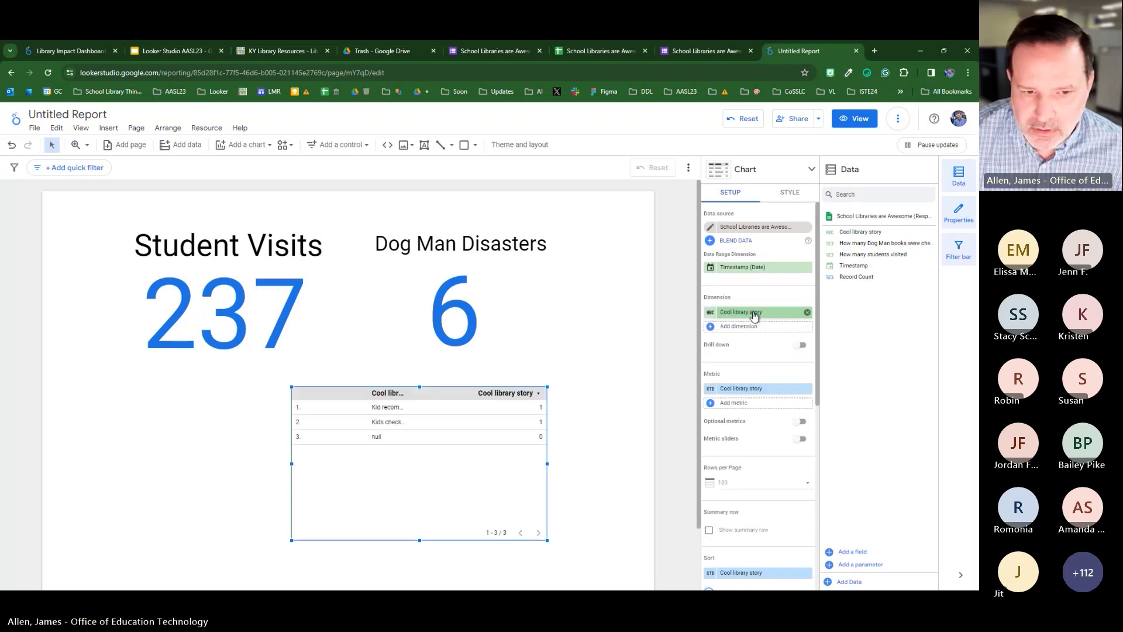
pyautogui.click(807, 388)
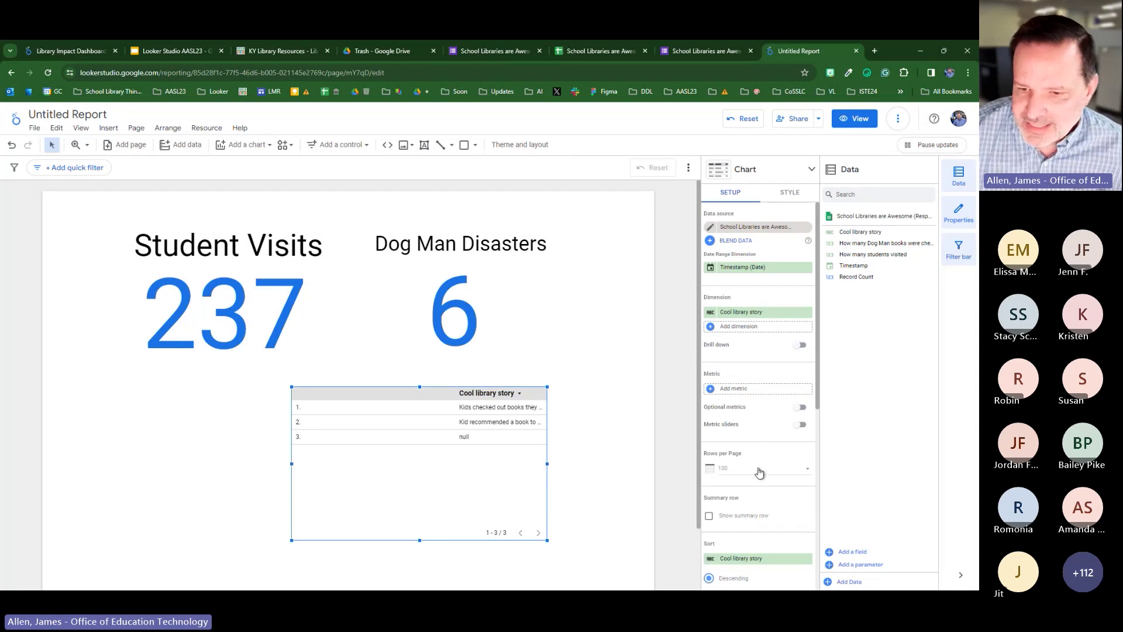
# - Set the table to show 1 row per page
pyautogui.click(808, 471)
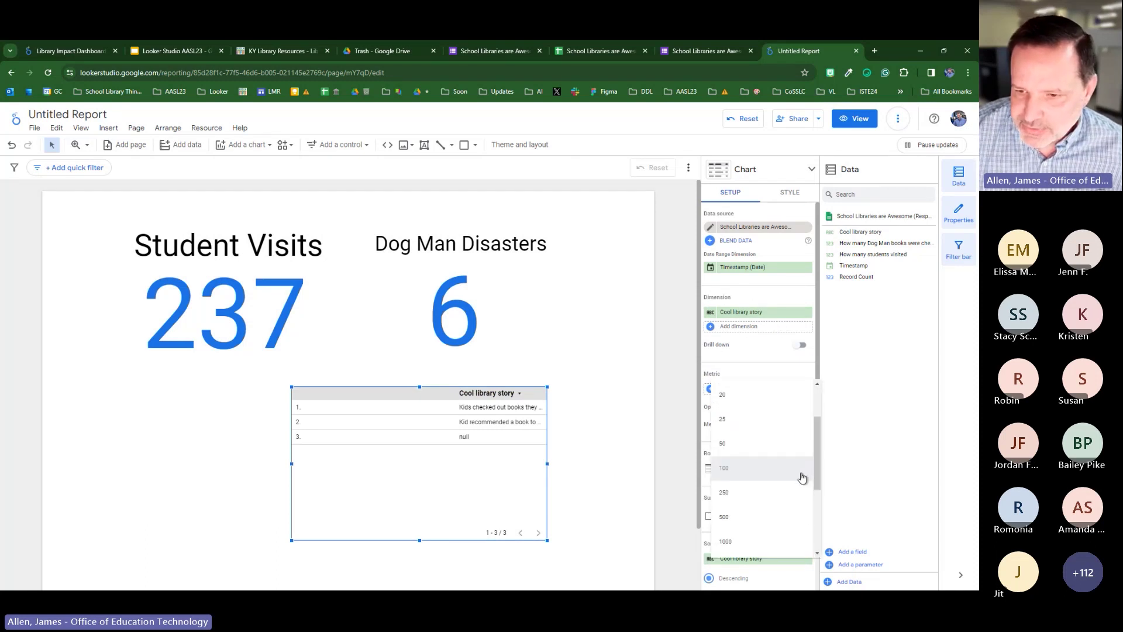
pyautogui.scroll(2, 801, 477)
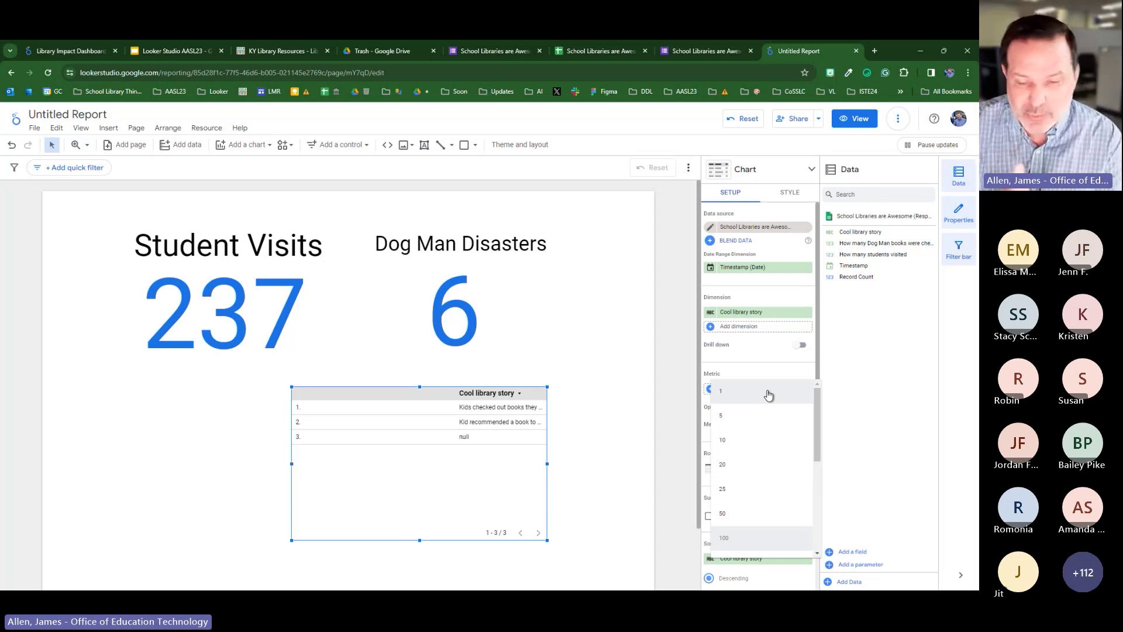
pyautogui.click(768, 395)
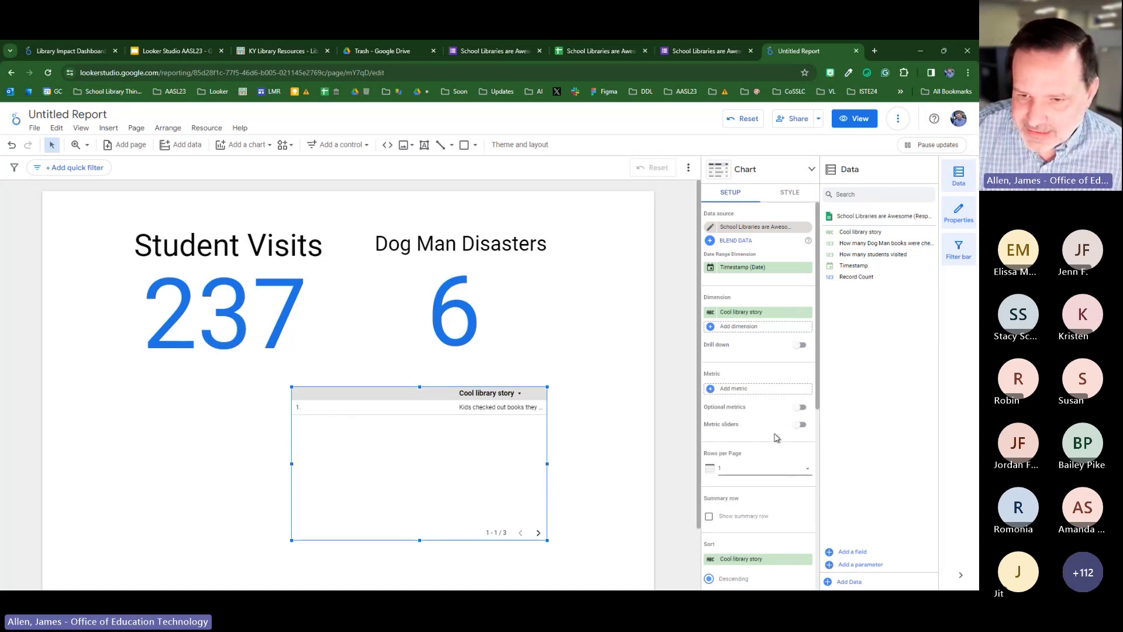
pyautogui.scroll(-2, 777, 438)
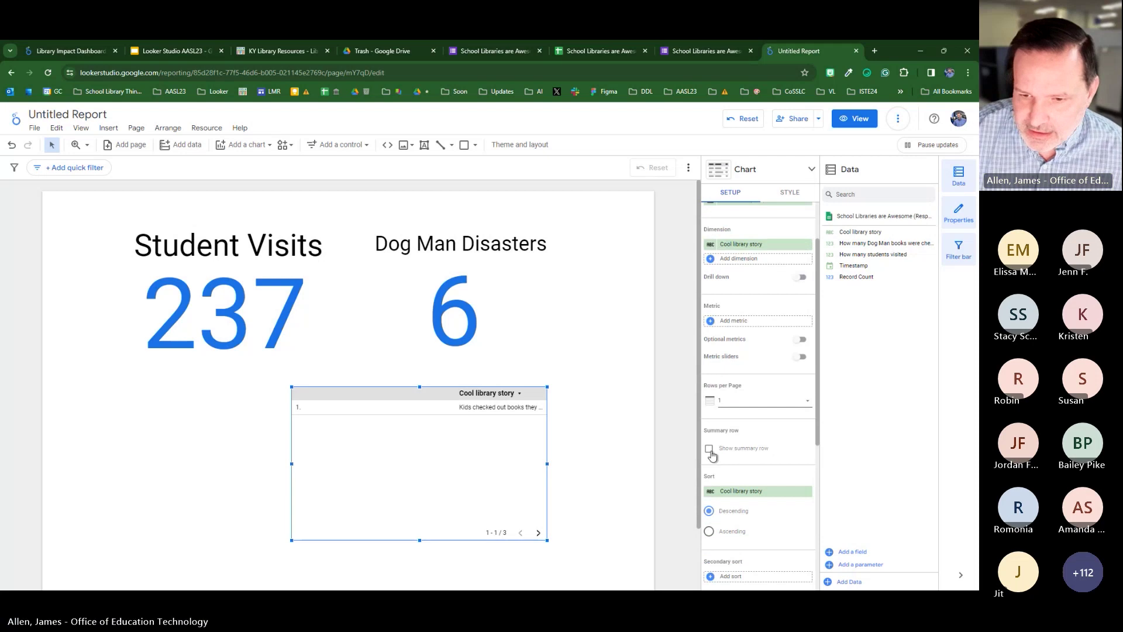
pyautogui.scroll(-1, 754, 468)
pyautogui.scroll(2, 772, 485)
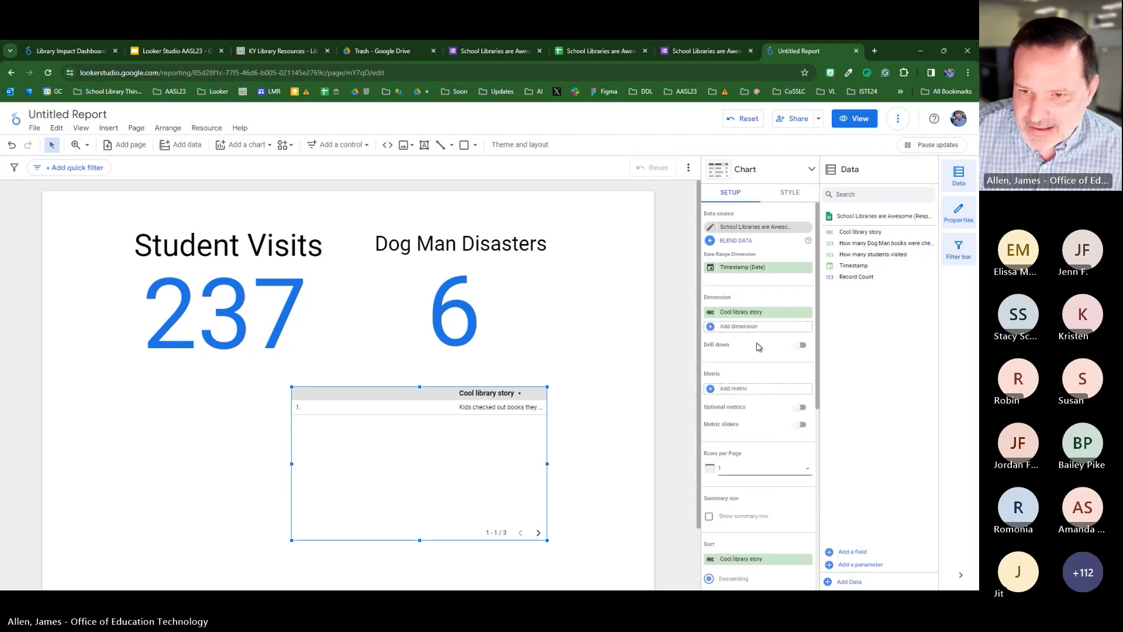
# - Hide the table's header and row numbers
pyautogui.click(788, 193)
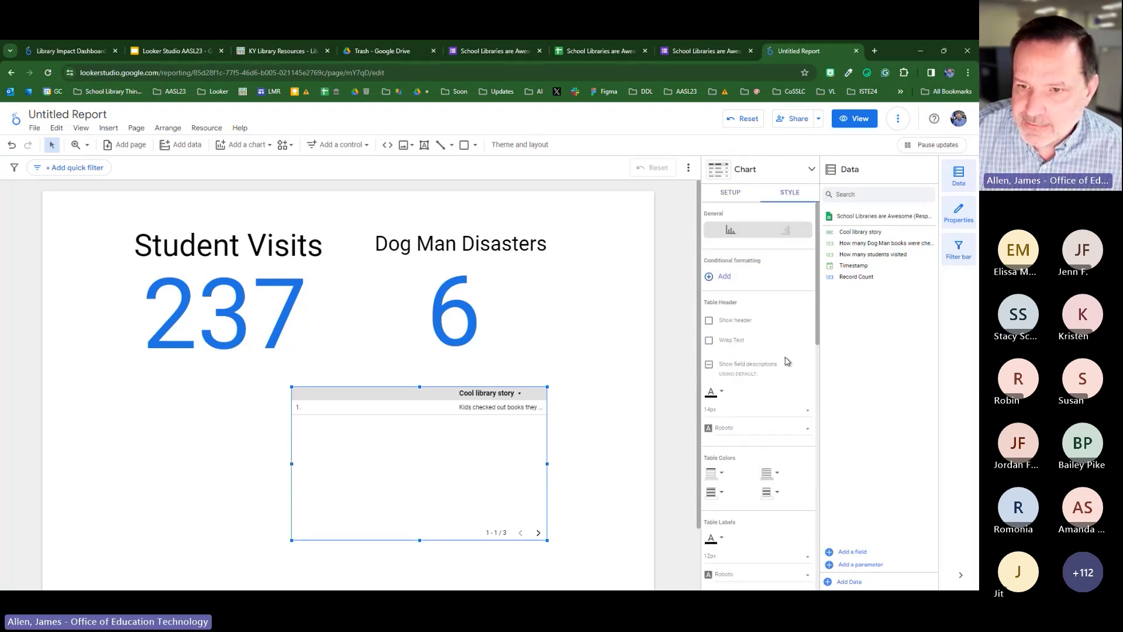
pyautogui.click(709, 321)
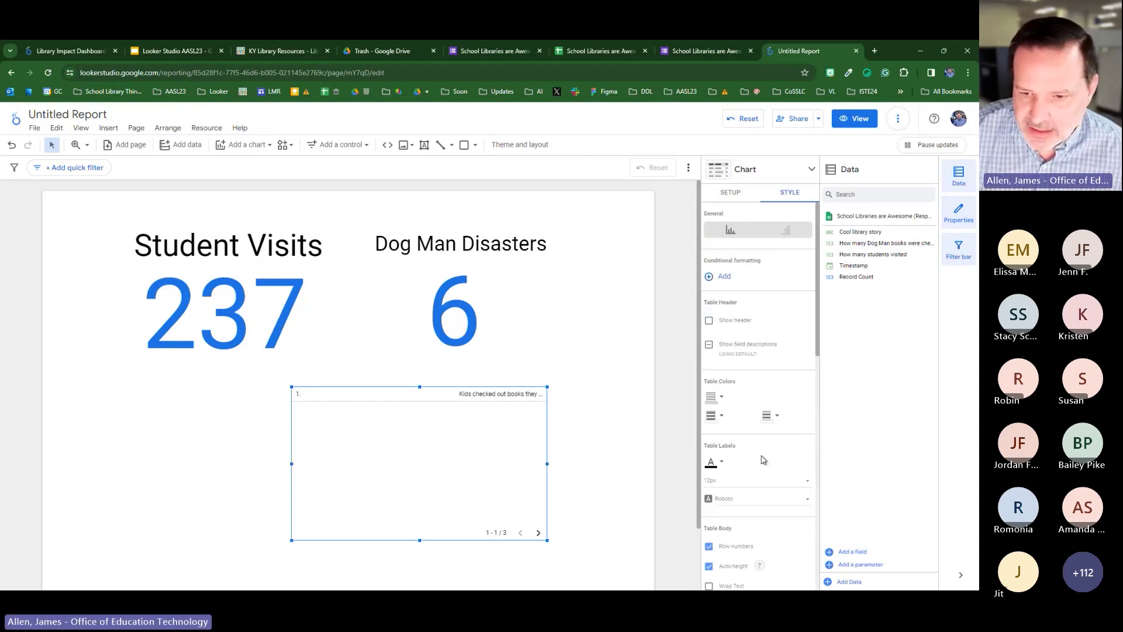
pyautogui.scroll(-2, 748, 462)
pyautogui.click(709, 444)
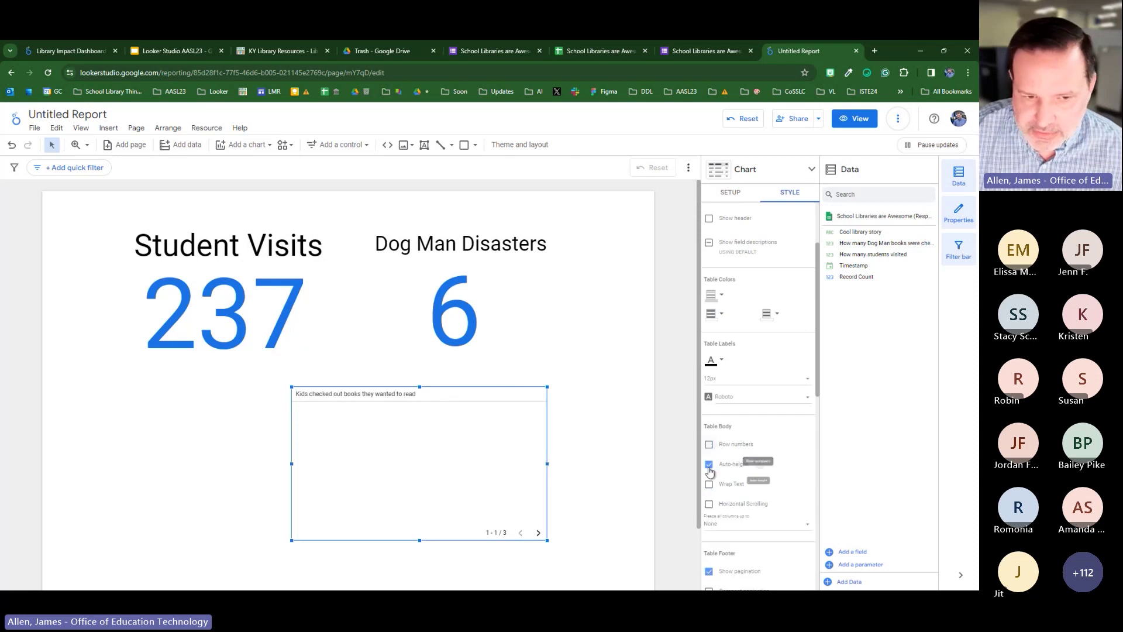
# - Shrink the table in width and height, and set its label font size to 18px
pyautogui.moveTo(546, 464); pyautogui.dragTo(428, 463)
pyautogui.moveTo(428, 540); pyautogui.dragTo(480, 476)
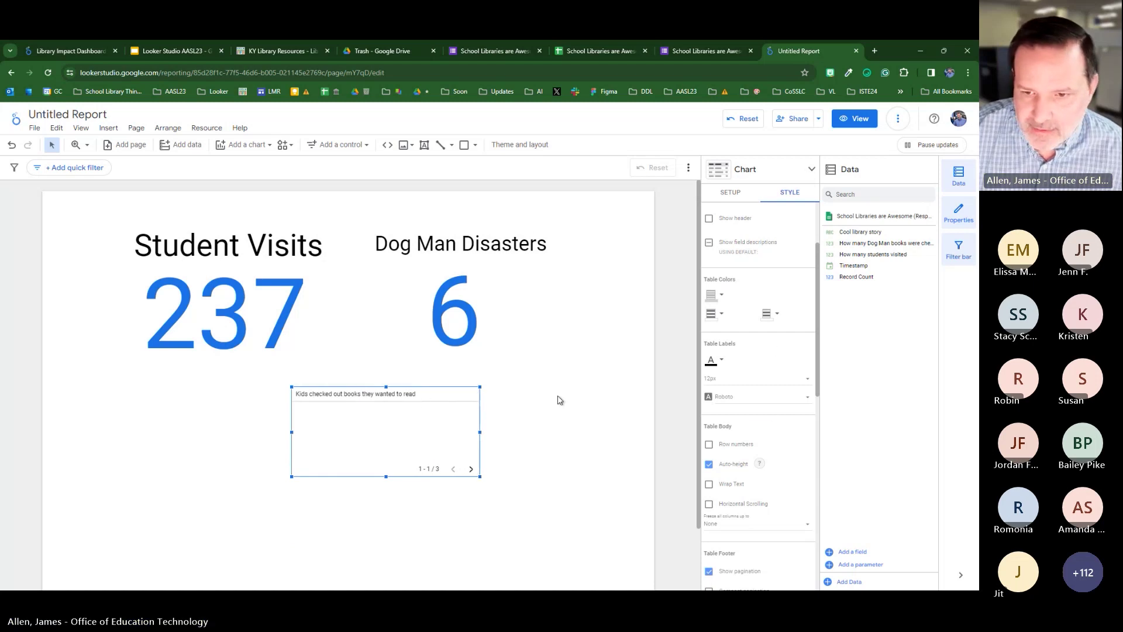
pyautogui.scroll(-5, 793, 439)
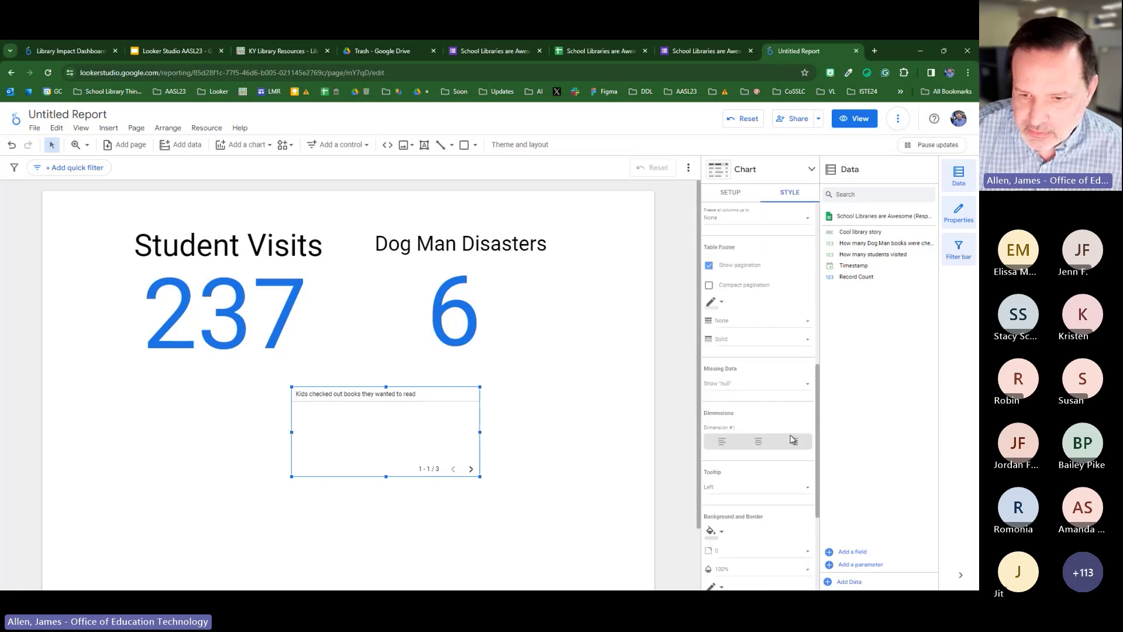
pyautogui.scroll(6, 793, 438)
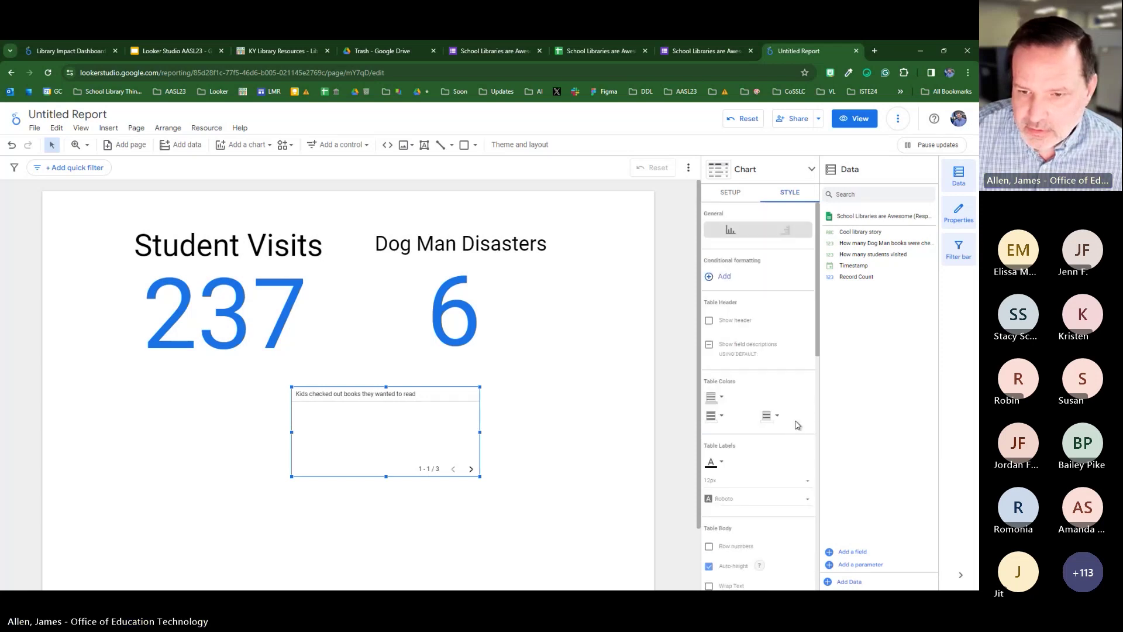
pyautogui.scroll(-2, 795, 425)
pyautogui.click(804, 381)
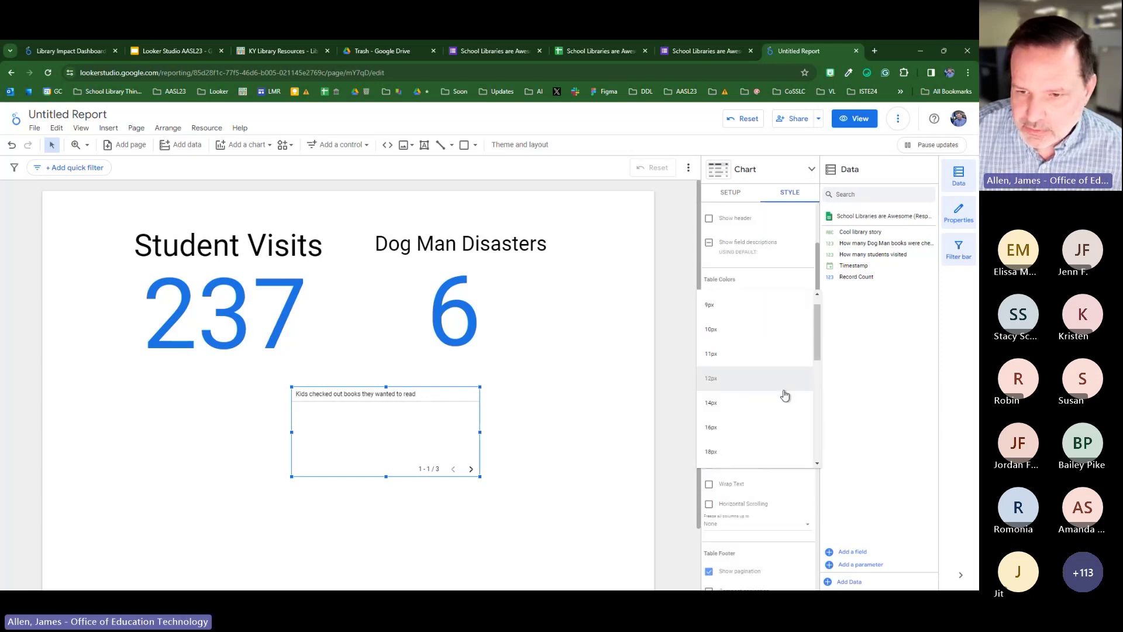
pyautogui.click(748, 450)
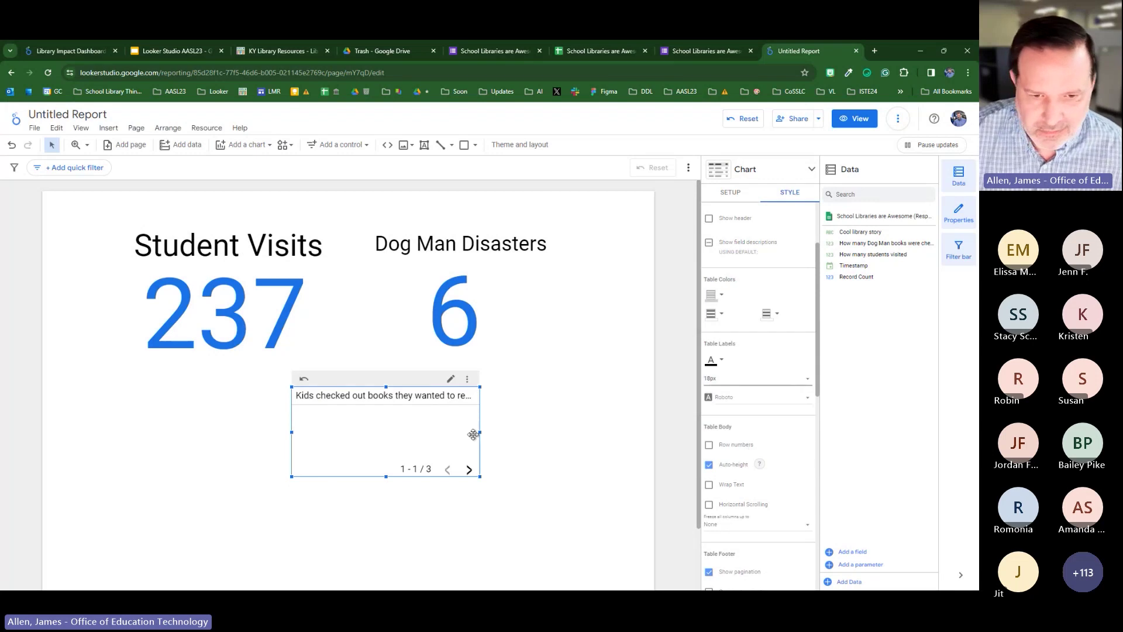
# - Resize the table so it closely fits its single story line and the page navigation beneath it
pyautogui.moveTo(483, 434); pyautogui.dragTo(532, 433)
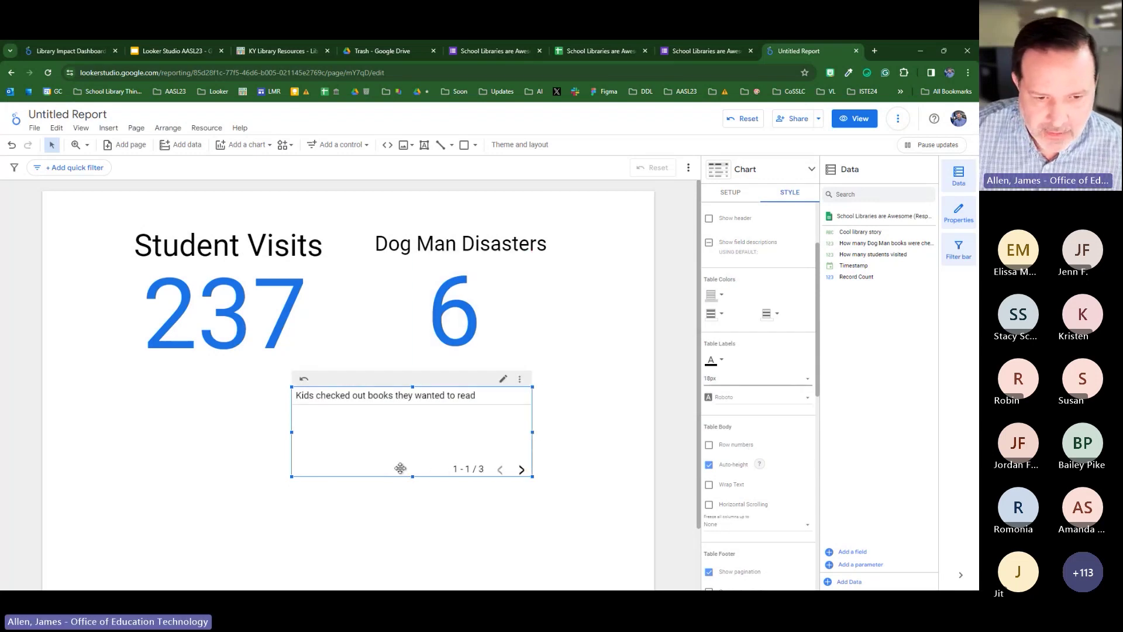
pyautogui.moveTo(412, 477); pyautogui.dragTo(422, 427)
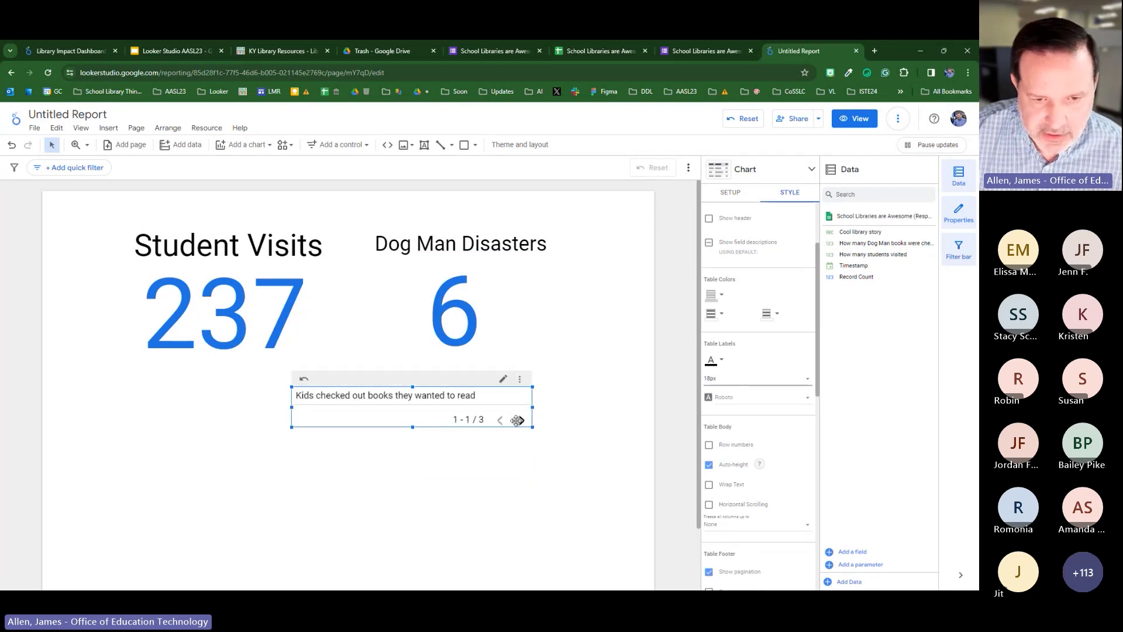
pyautogui.scroll(-10, 788, 449)
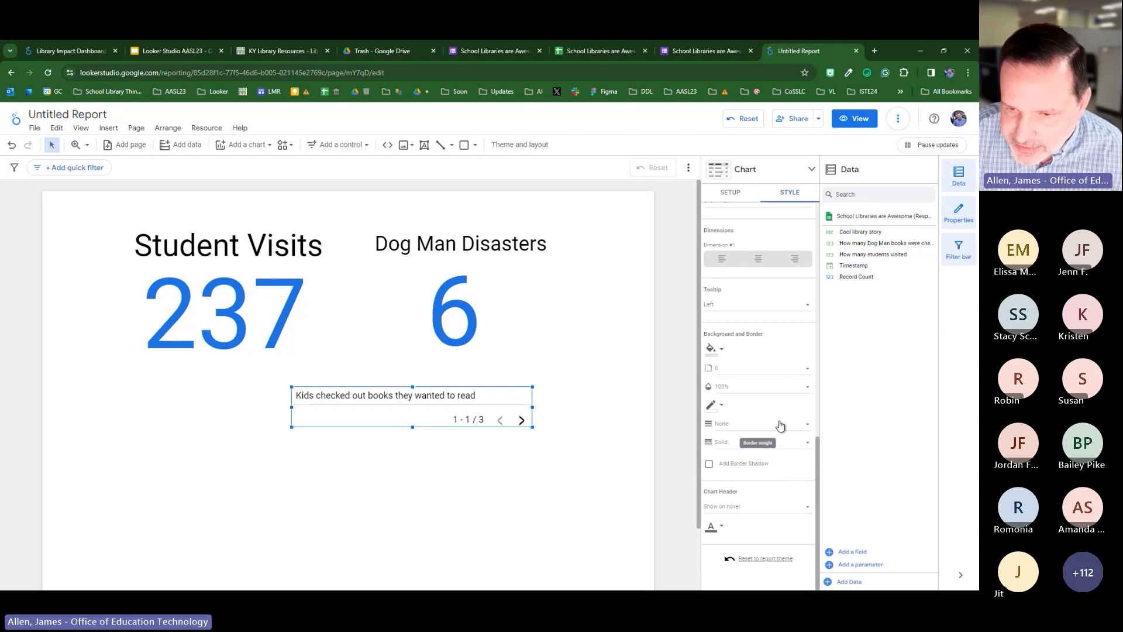
pyautogui.click(569, 407)
pyautogui.click(513, 400)
pyautogui.moveTo(534, 407); pyautogui.dragTo(493, 408)
pyautogui.click(519, 404)
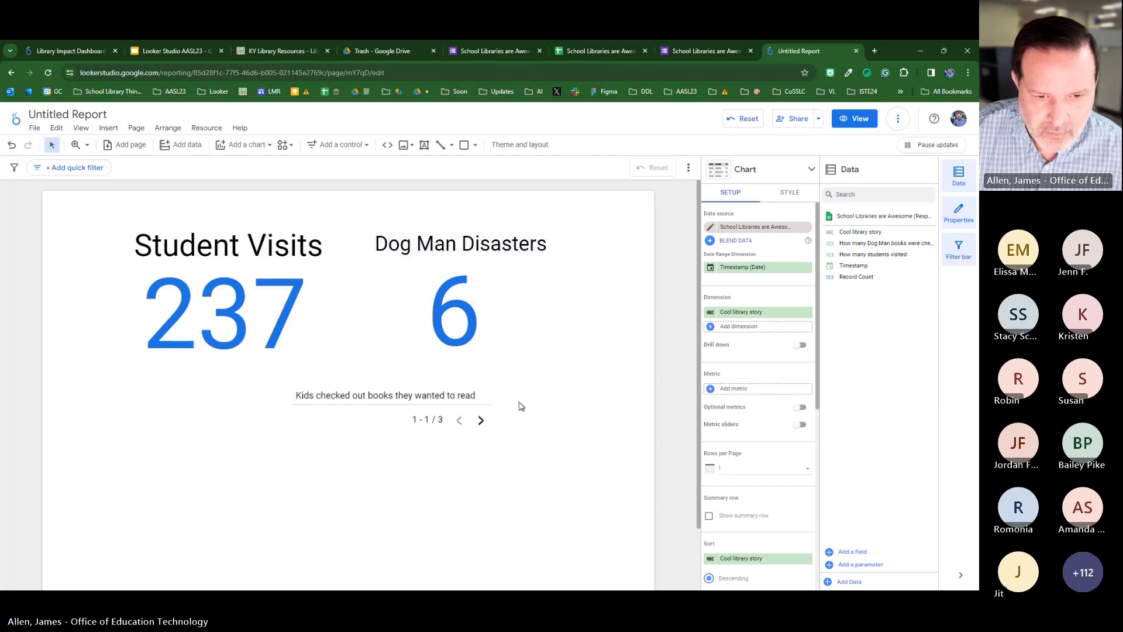
# - Filter the scorecards by the story row displayed in the table, and clear that filter again
pyautogui.click(413, 400)
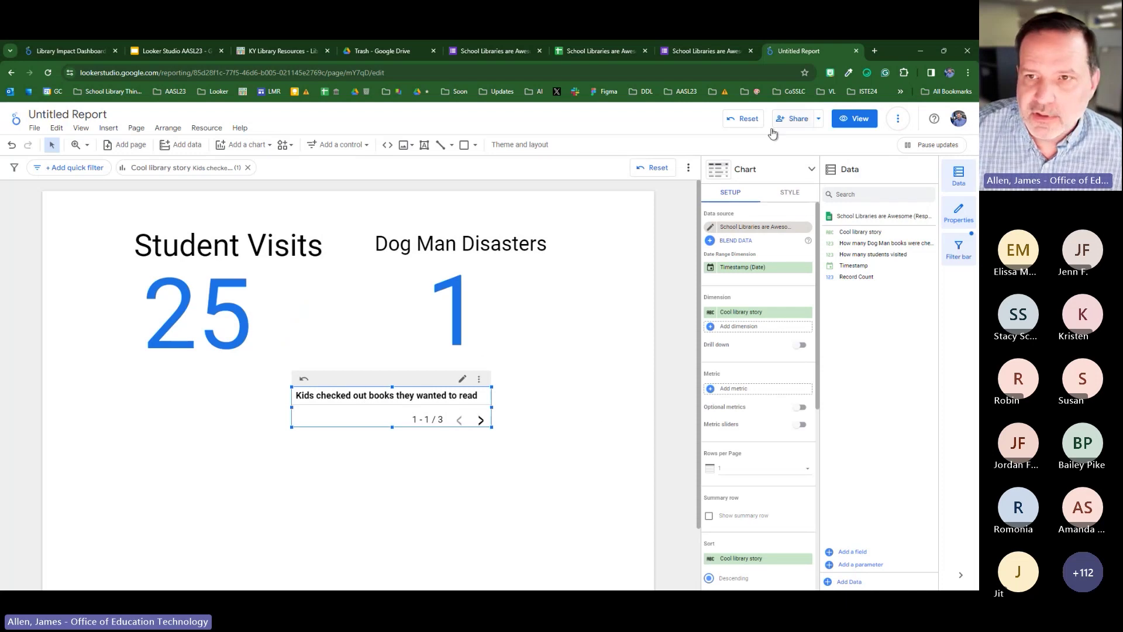
pyautogui.click(445, 395)
pyautogui.click(514, 375)
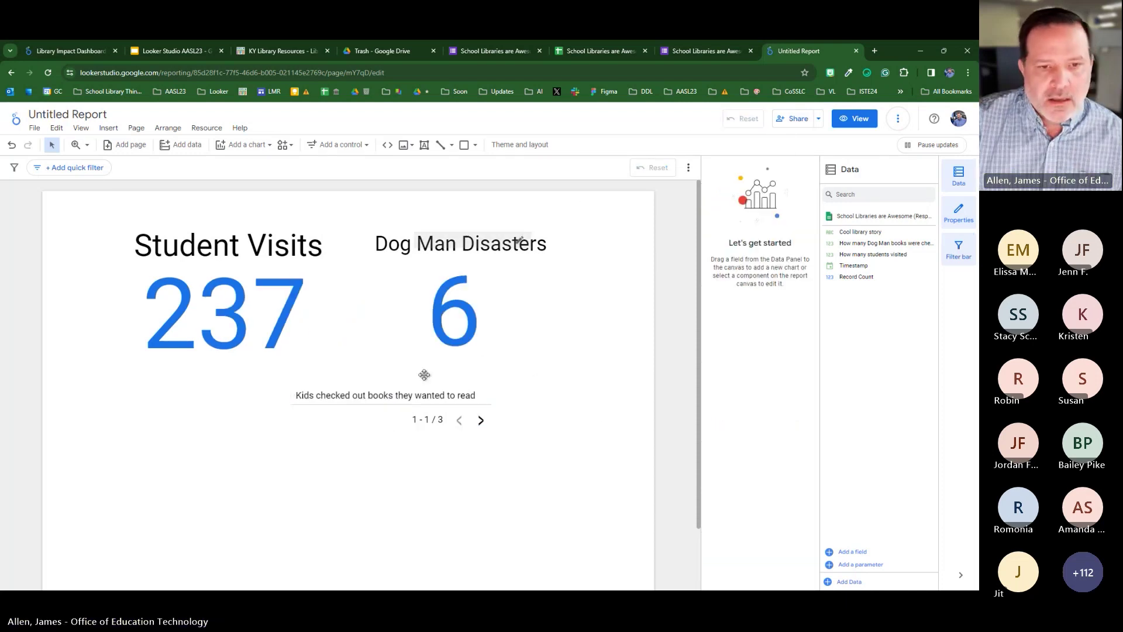
# - Duplicate the "Dog Man Disasters" label to just above the table and replace the copy's text with "Cool Library Stories"
pyautogui.click(459, 251)
pyautogui.click(393, 245)
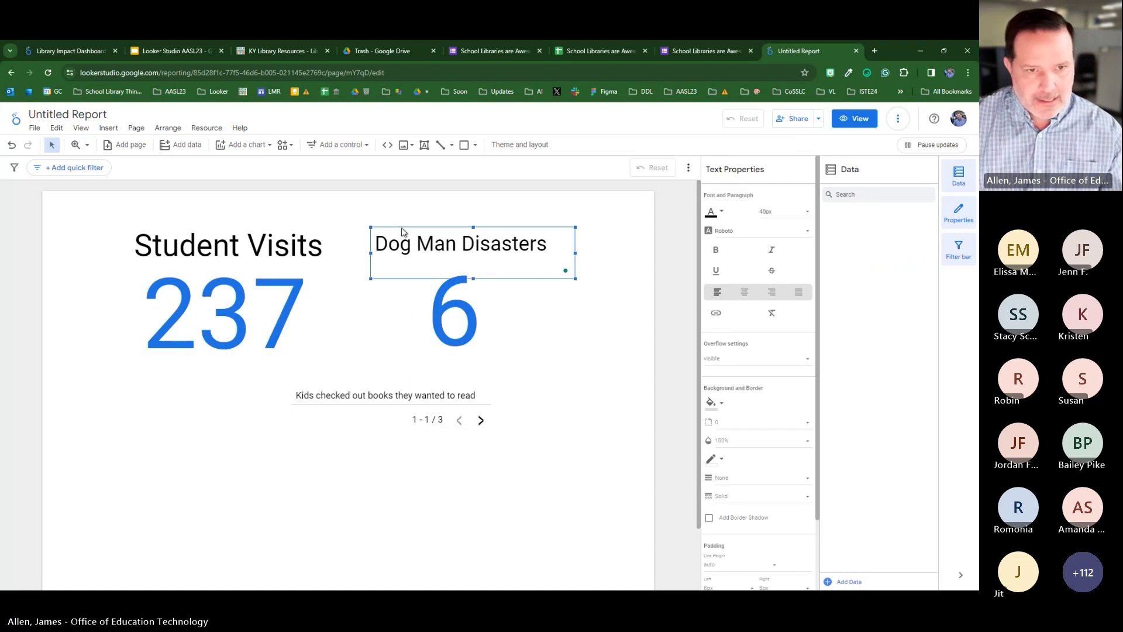
pyautogui.moveTo(438, 236); pyautogui.dragTo(530, 385)
pyautogui.tripleClick(520, 368)
pyautogui.write('C')
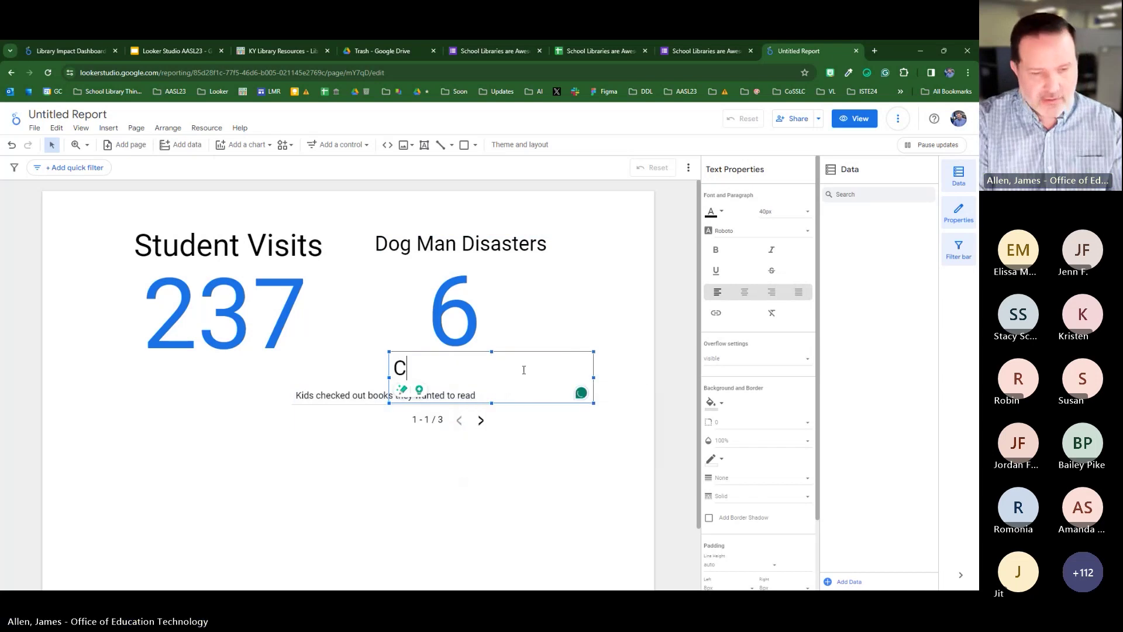
pyautogui.write('ool Library Stories')
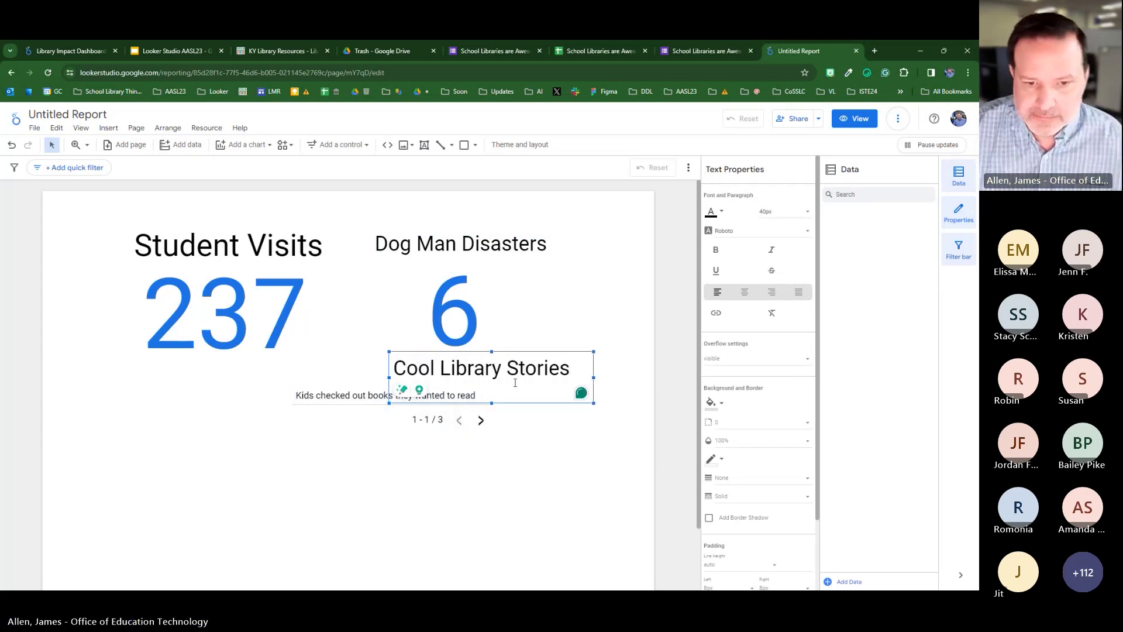
pyautogui.click(530, 449)
# - Move the story table below the "Cool Library Stories" label
pyautogui.click(340, 413)
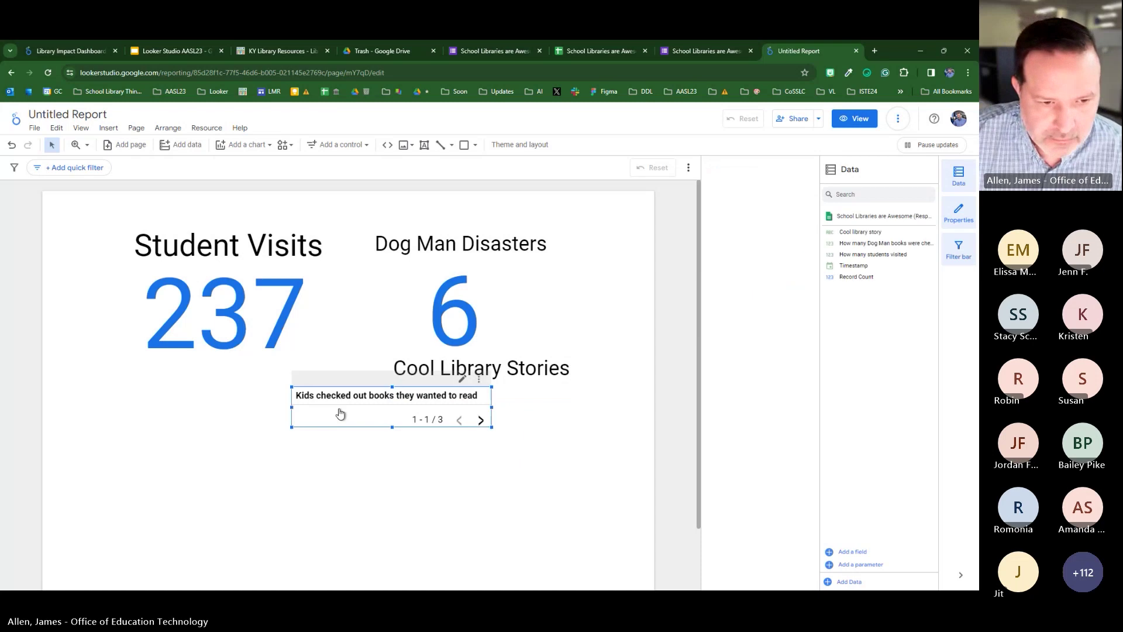
pyautogui.click(345, 393)
pyautogui.moveTo(326, 426); pyautogui.dragTo(439, 469)
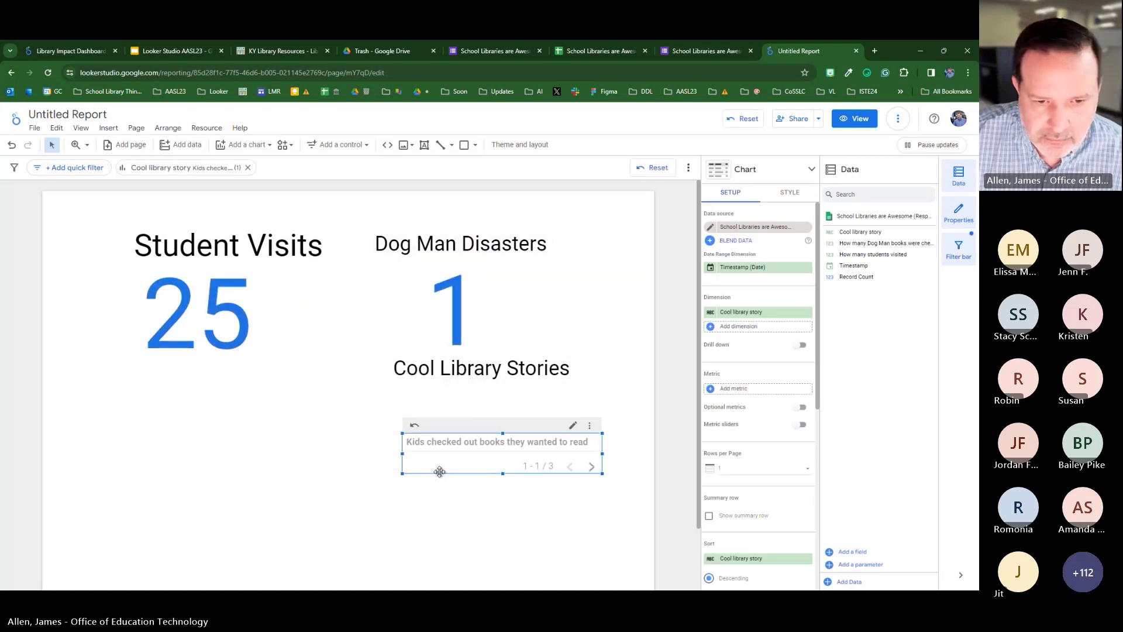
# - Move the "Cool Library Stories" label down to sit directly above the story table, and reset the report's story filter
pyautogui.click(445, 376)
pyautogui.moveTo(446, 376); pyautogui.dragTo(459, 424)
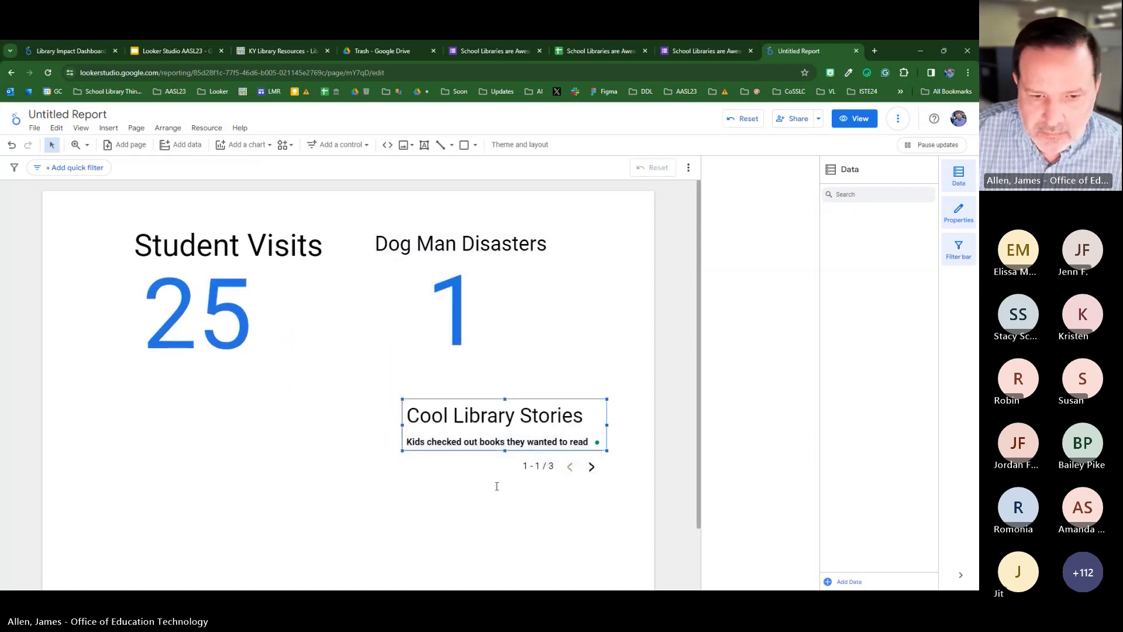
pyautogui.click(537, 543)
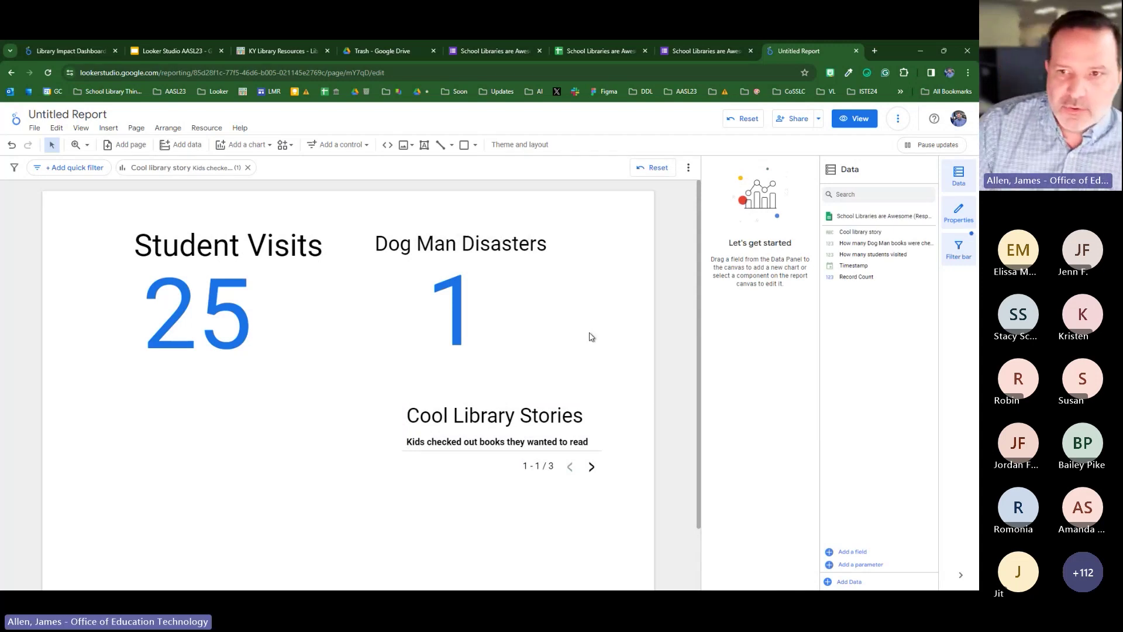
pyautogui.click(744, 117)
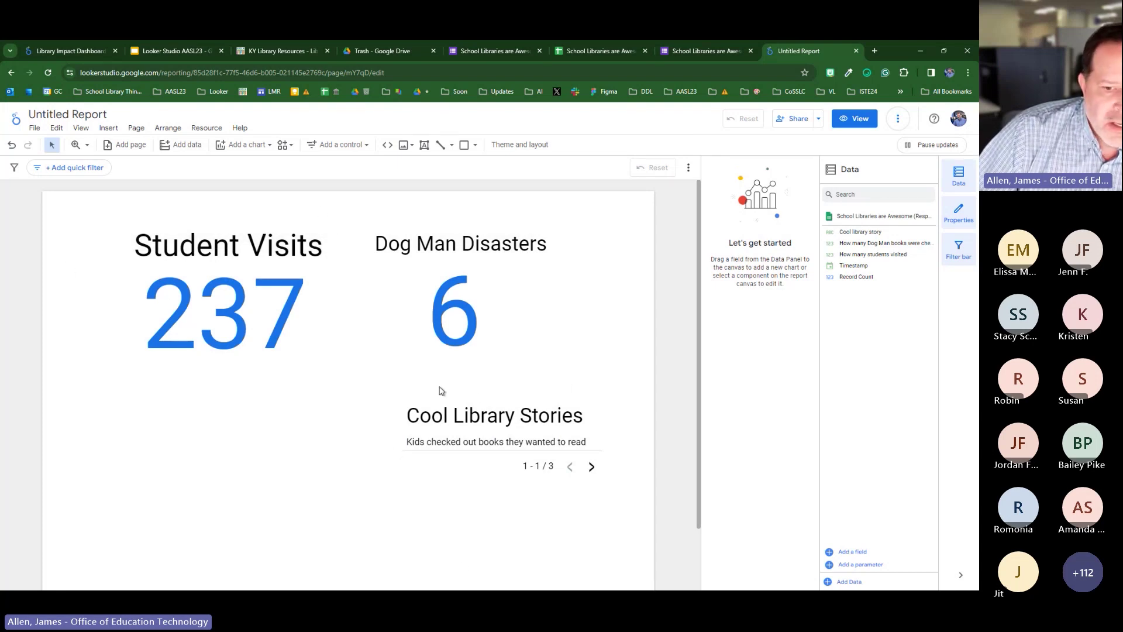
# - Set the report's canvas size to Screen (16:9) - Landscape in the theme and layout settings
pyautogui.scroll(-1, 547, 416)
pyautogui.scroll(1, 561, 419)
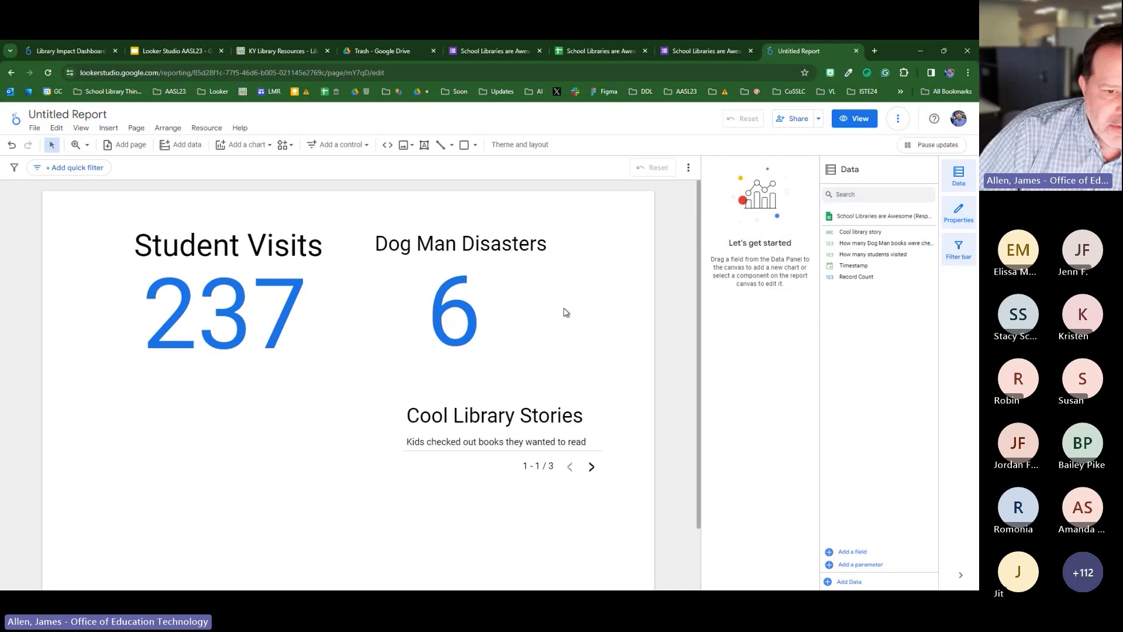
pyautogui.scroll(-1, 544, 345)
pyautogui.scroll(1, 524, 374)
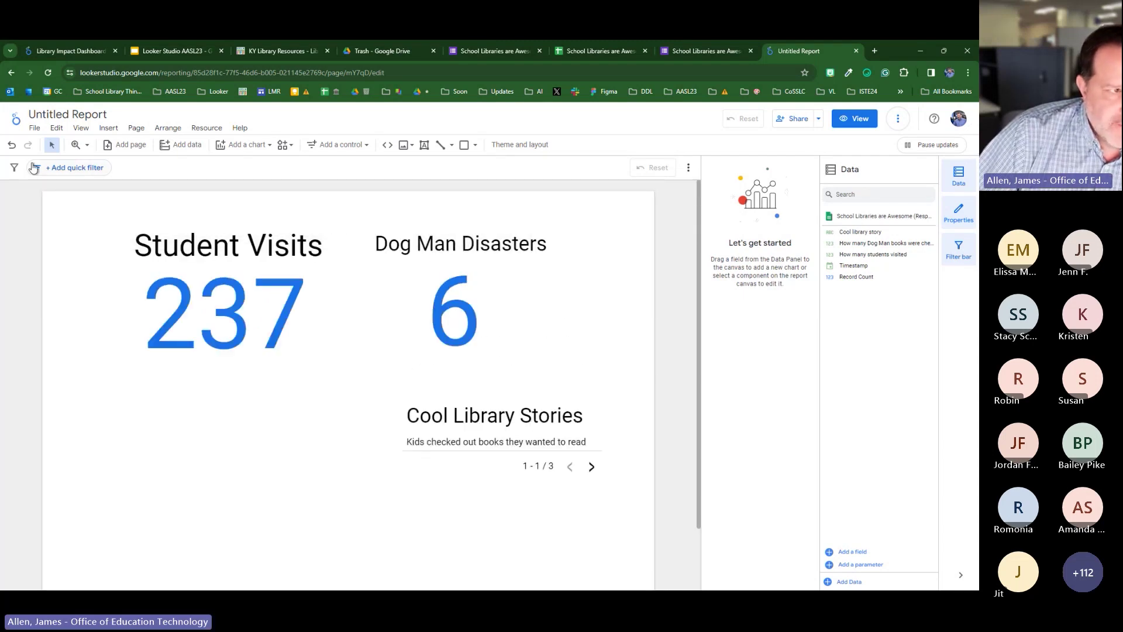
pyautogui.click(36, 128)
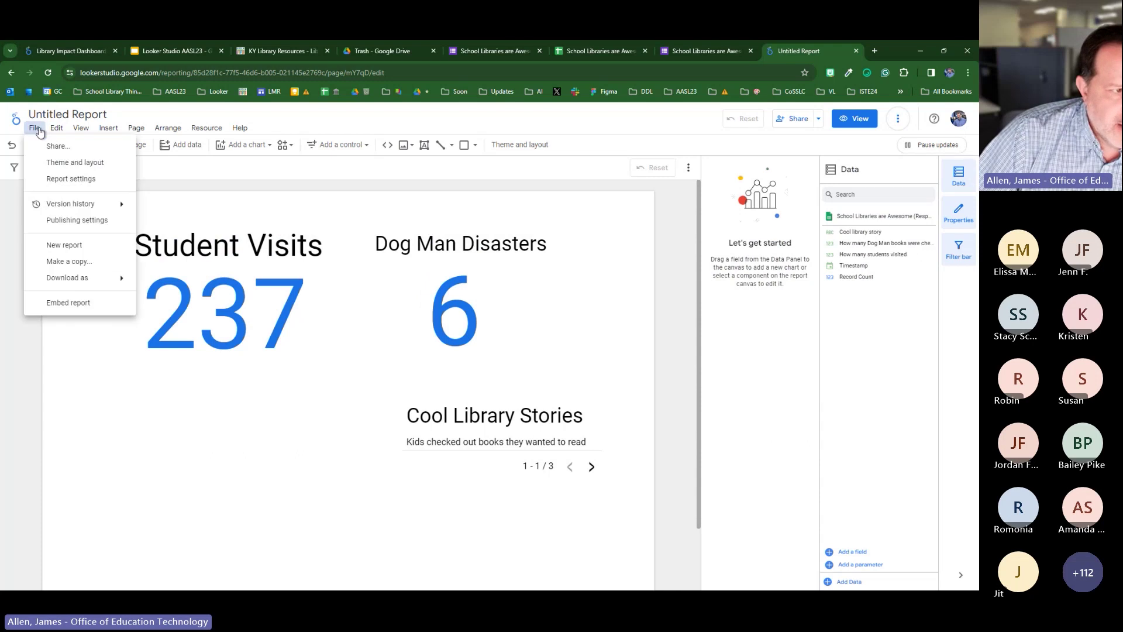
pyautogui.click(83, 165)
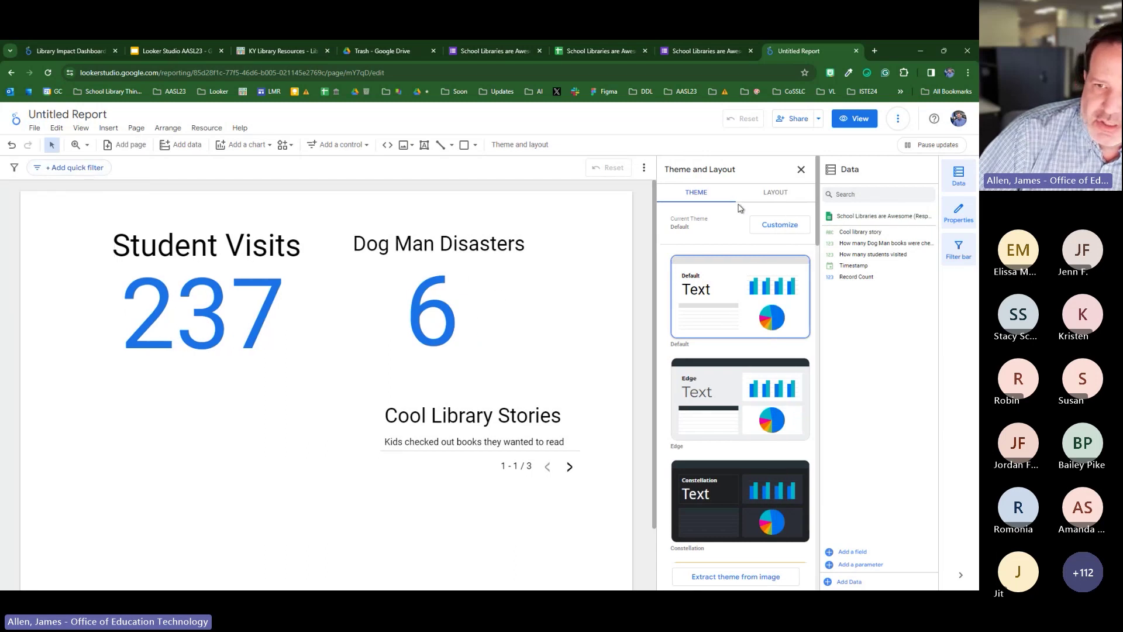
pyautogui.click(776, 195)
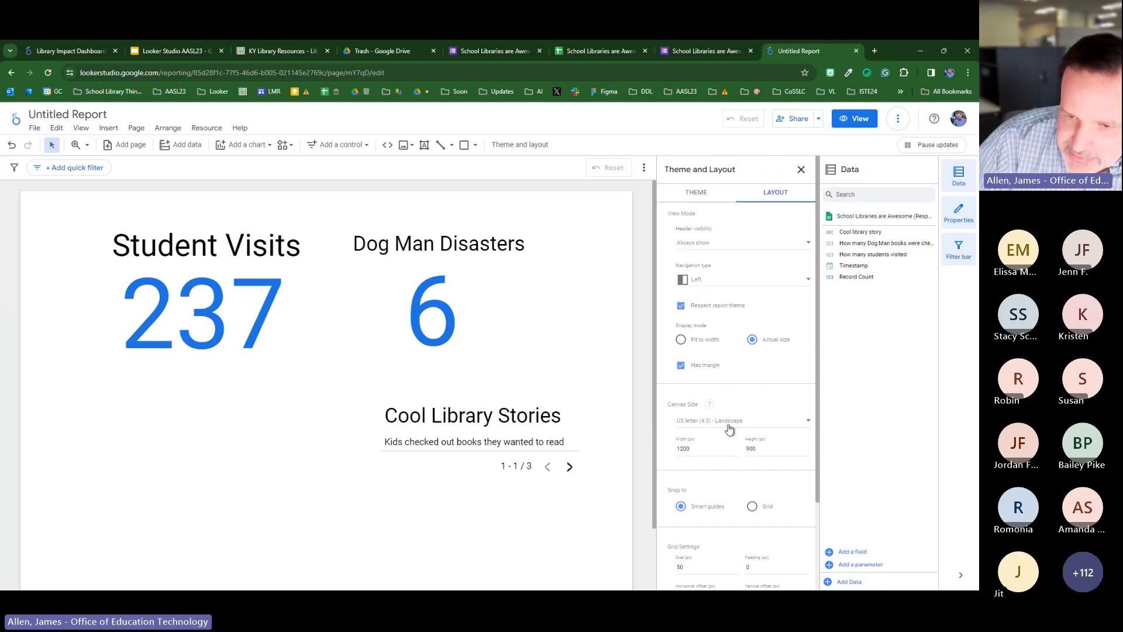
pyautogui.click(786, 423)
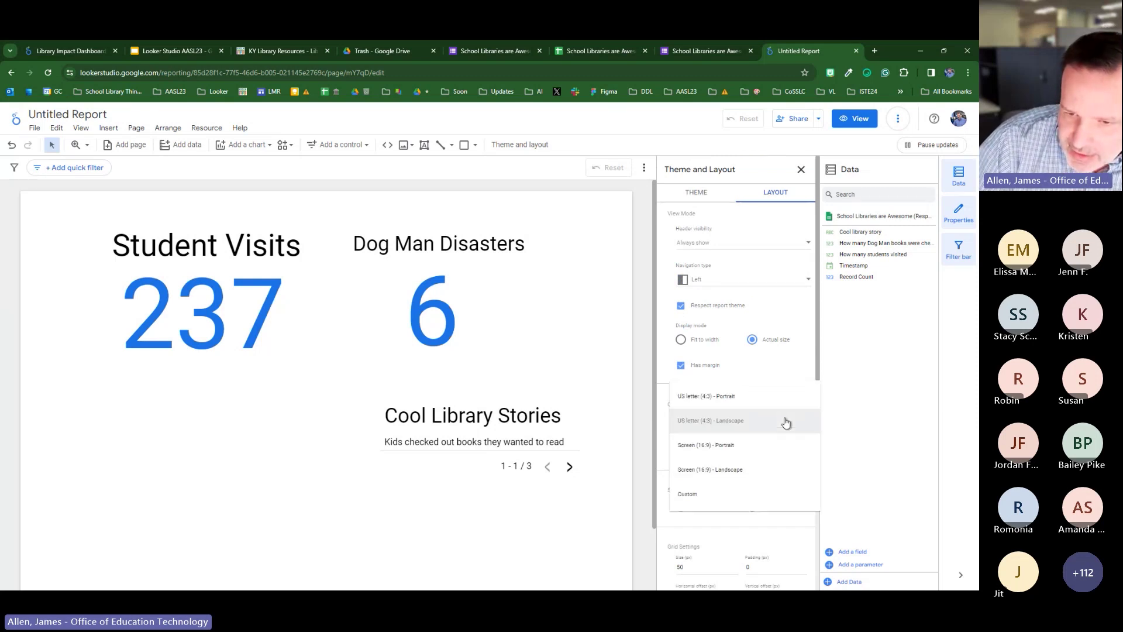
pyautogui.click(728, 448)
pyautogui.click(757, 421)
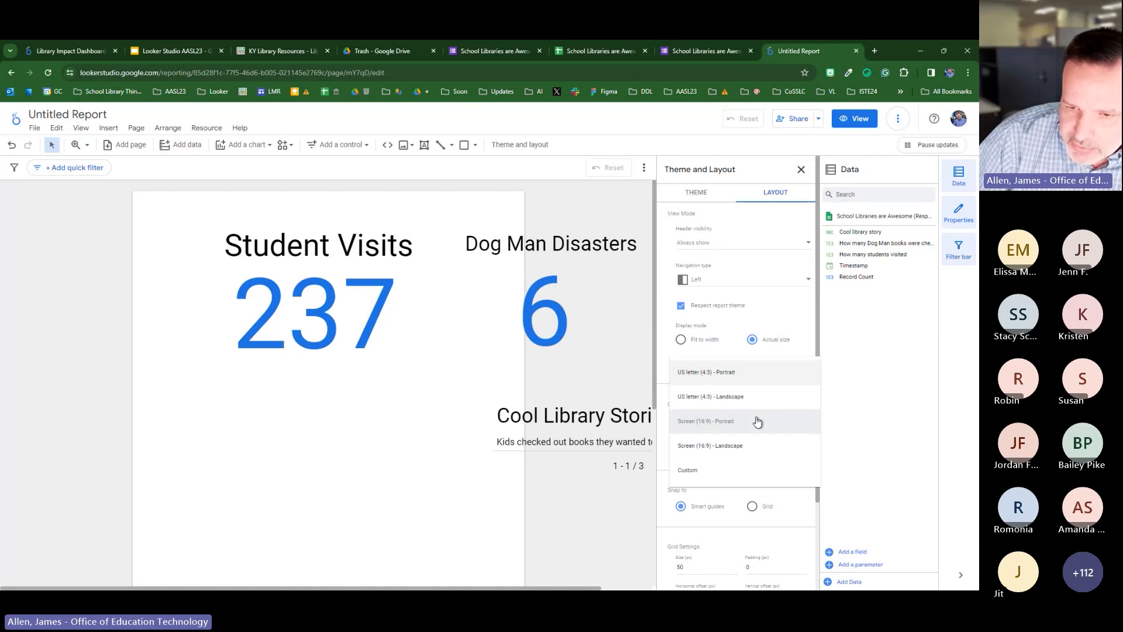
pyautogui.click(740, 445)
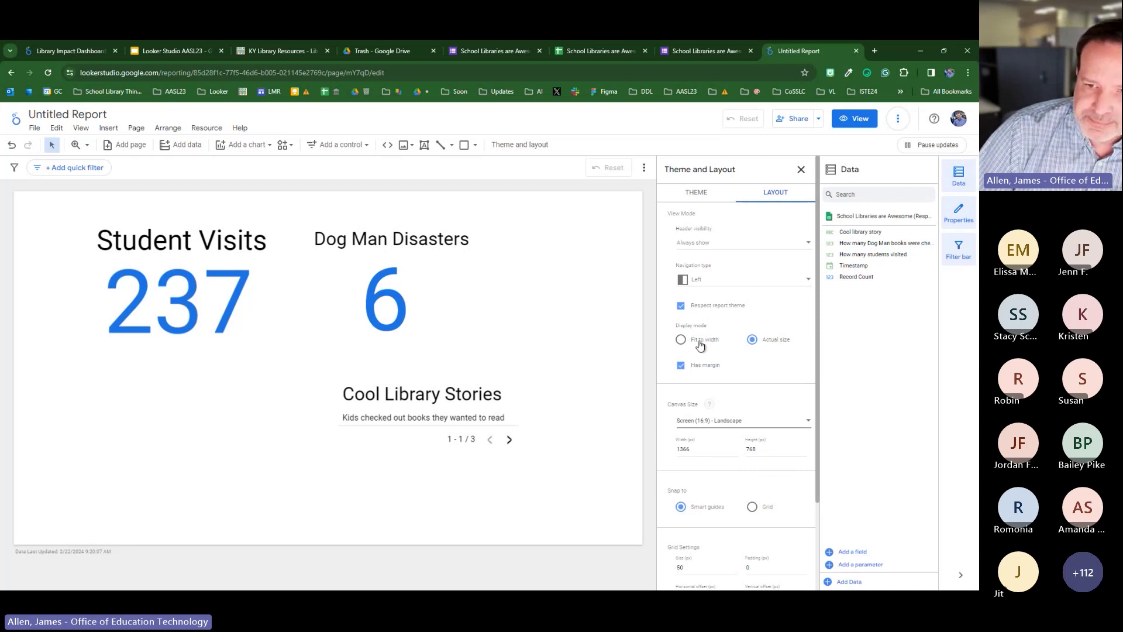
pyautogui.click(592, 304)
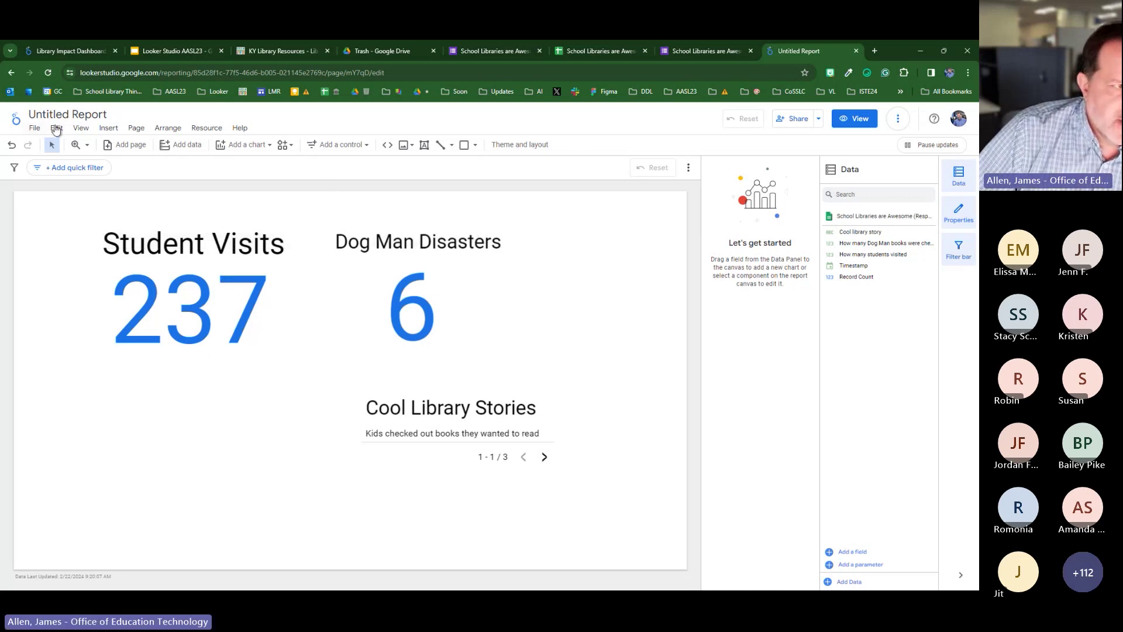
# - Add a new blank page to the report and switch between both pages, finishing on page 1
pyautogui.click(138, 128)
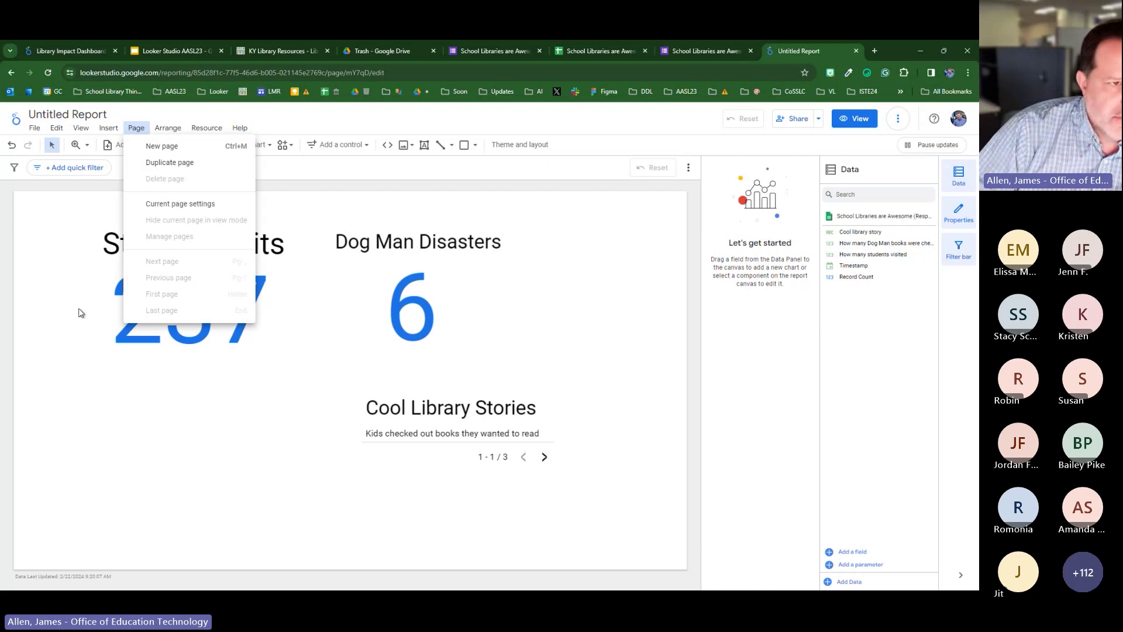
pyautogui.click(177, 149)
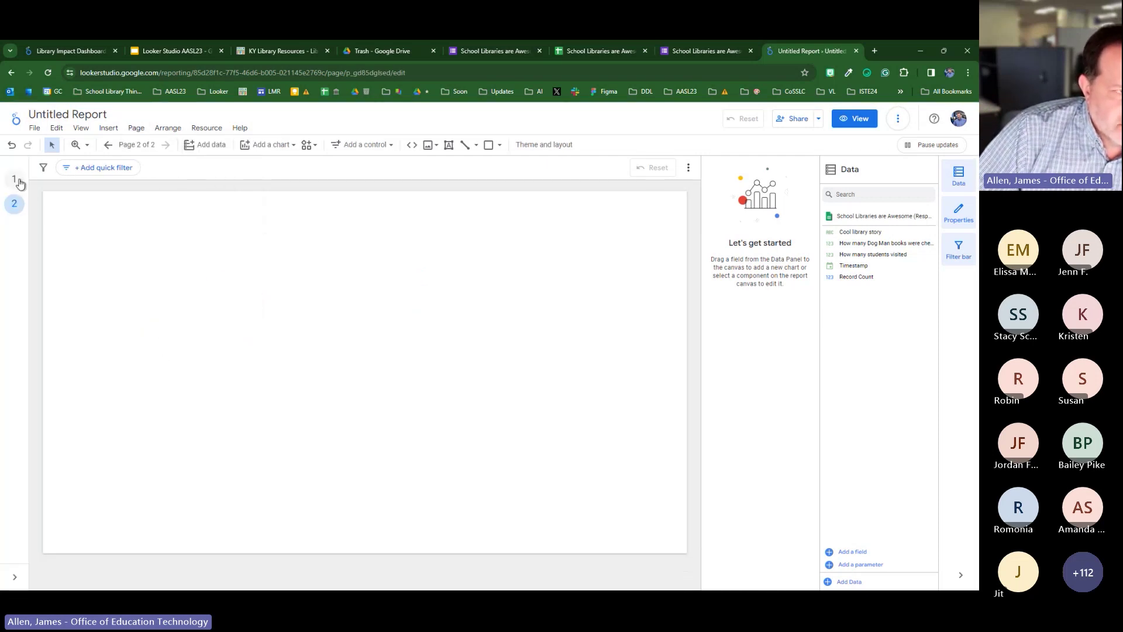
pyautogui.click(14, 179)
pyautogui.click(14, 204)
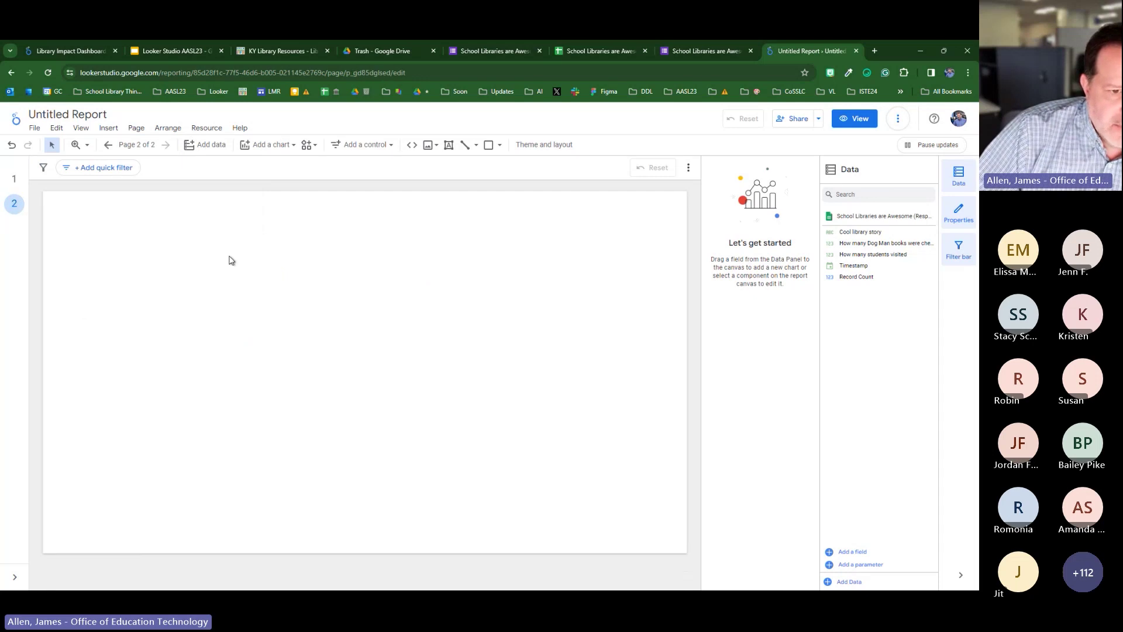
pyautogui.click(14, 179)
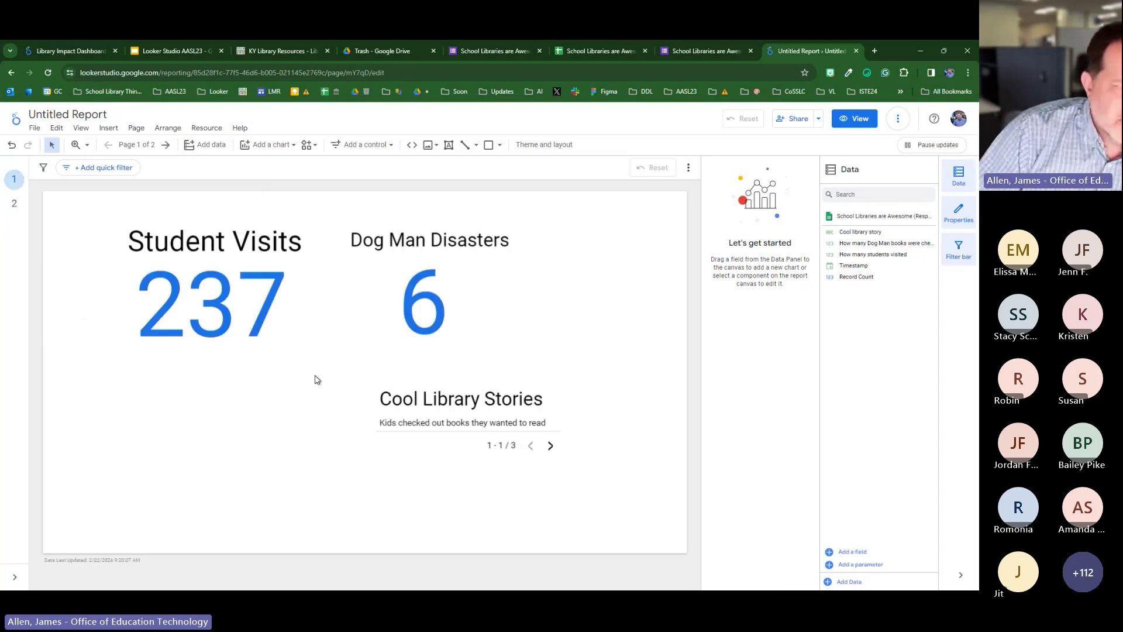
pyautogui.click(14, 203)
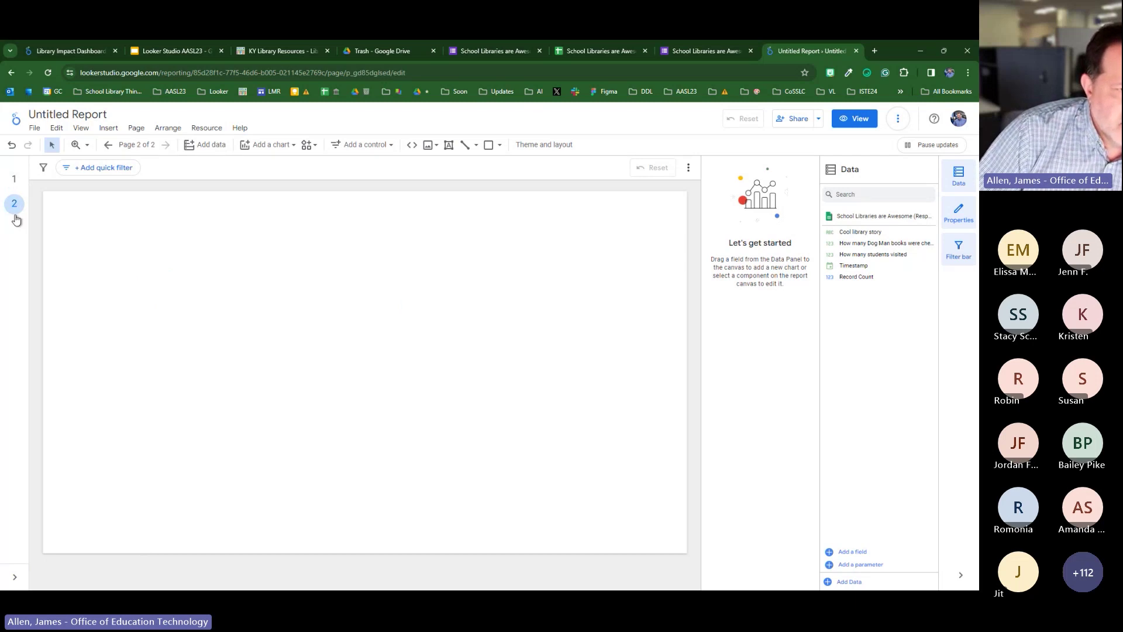
pyautogui.click(14, 179)
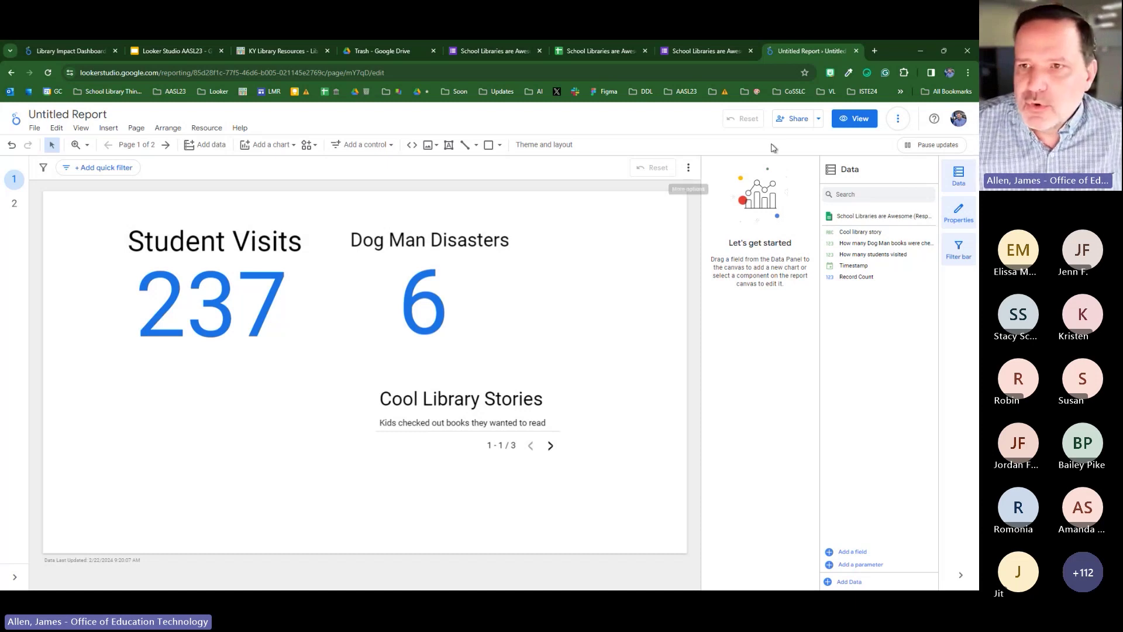
# - Examine the report's link access levels and the other available sharing options, leaving the access setting as it is
pyautogui.click(806, 121)
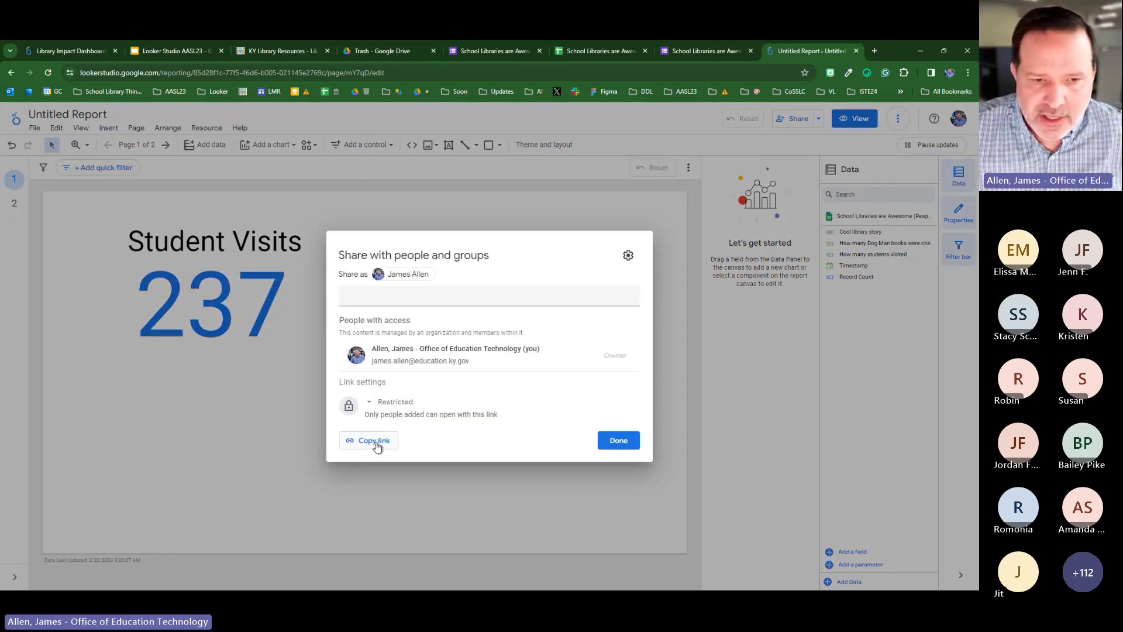
pyautogui.click(383, 402)
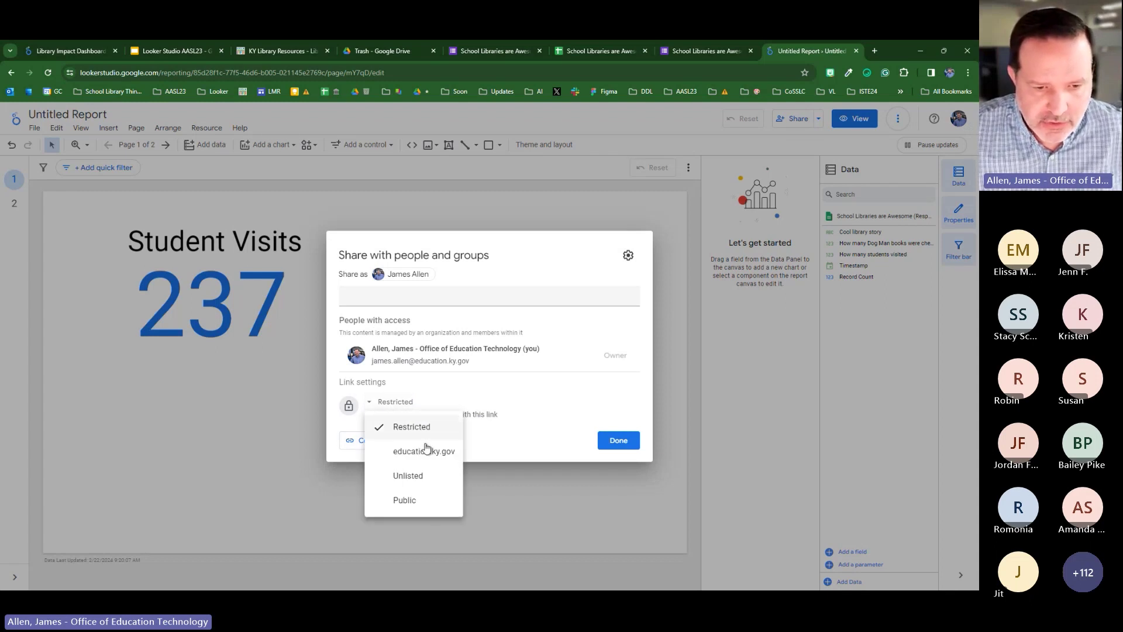
pyautogui.click(541, 460)
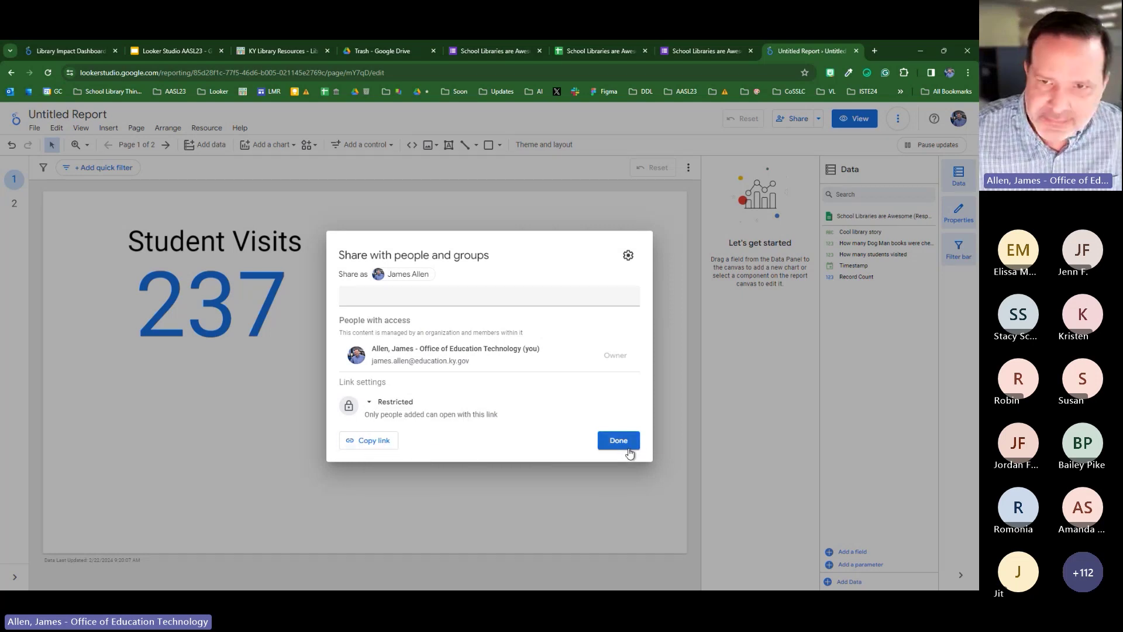
pyautogui.click(618, 441)
pyautogui.click(820, 119)
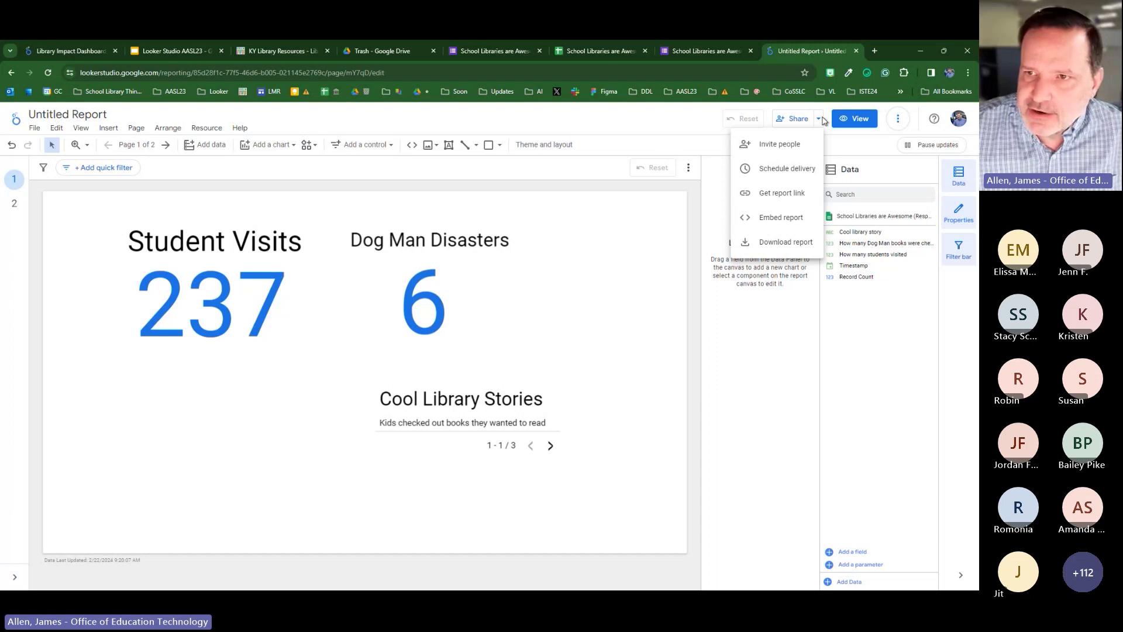
pyautogui.click(821, 123)
pyautogui.click(821, 122)
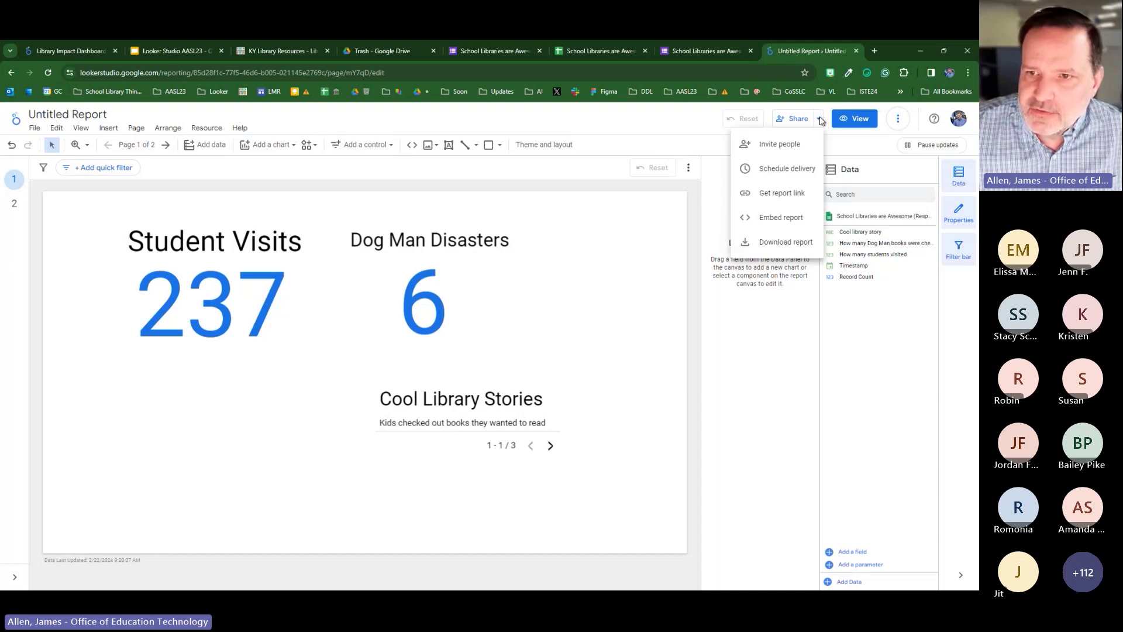
# - Open tljamesa.com in a new browser tab and find the embedded Looker Studio dashboard in the School Library Infographic post
pyautogui.click(875, 51)
pyautogui.write('tljamesa.com')
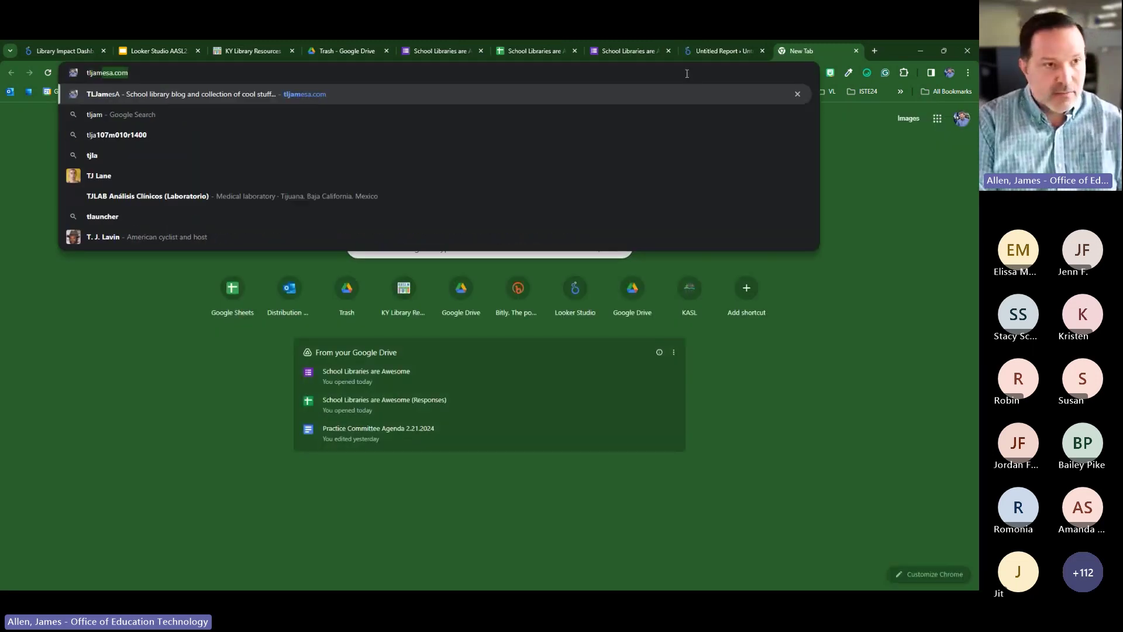
pyautogui.press('Return')
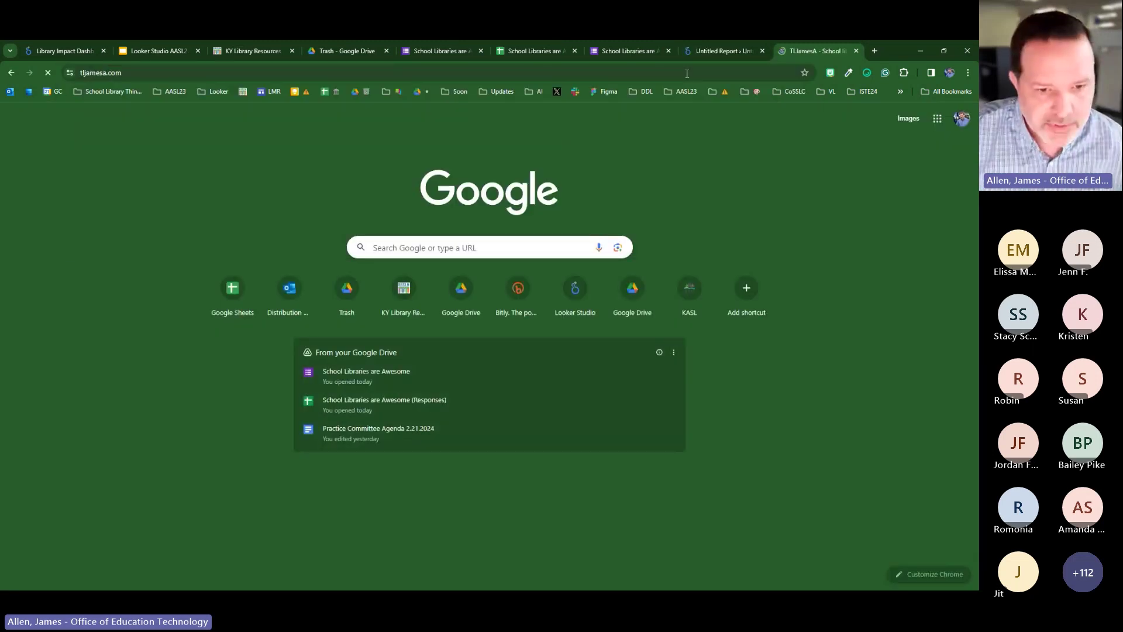
pyautogui.scroll(-2, 518, 318)
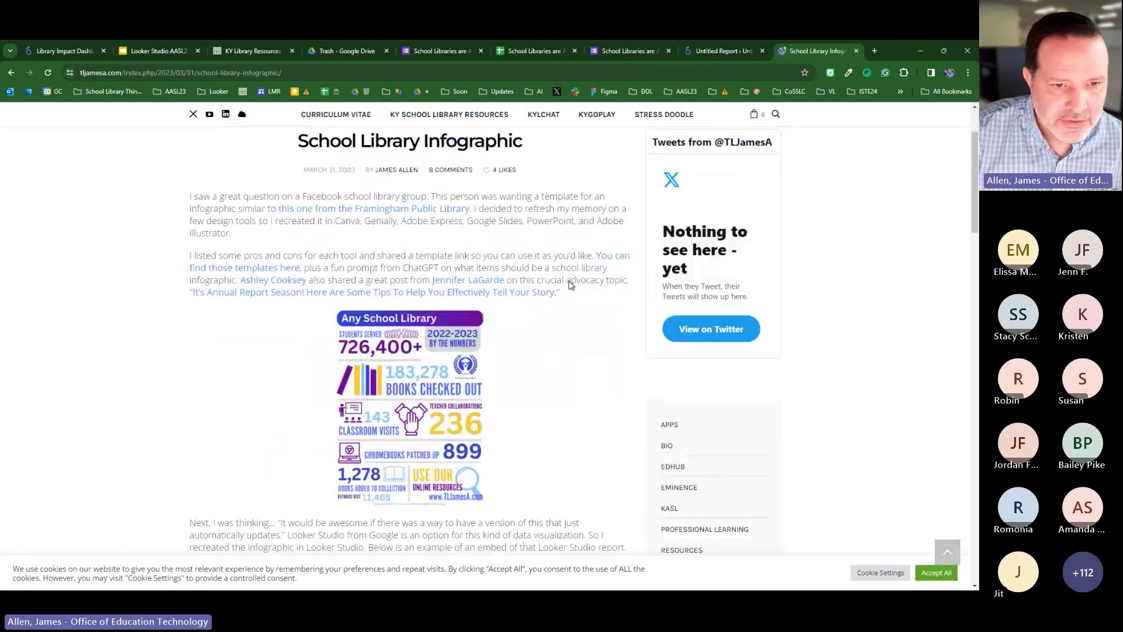
pyautogui.scroll(-1, 356, 196)
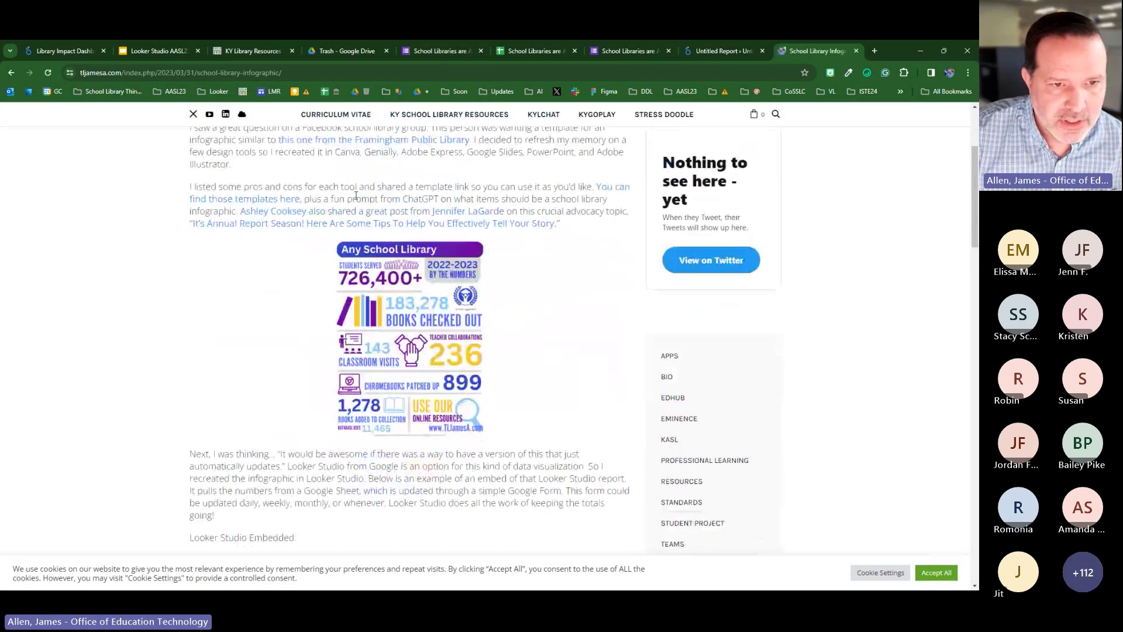
pyautogui.scroll(1, 356, 196)
pyautogui.scroll(-4, 483, 310)
pyautogui.scroll(-3, 483, 311)
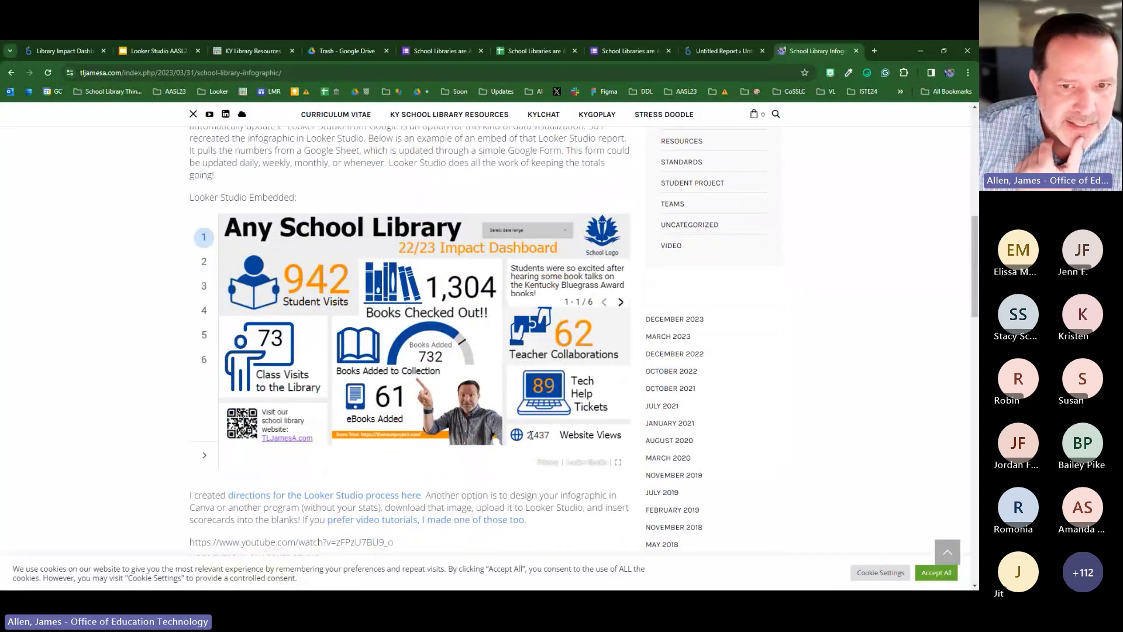
# - Advance the embedded dashboard's story table by two stories and look through its other pages, including pages 2 and 4
pyautogui.click(622, 303)
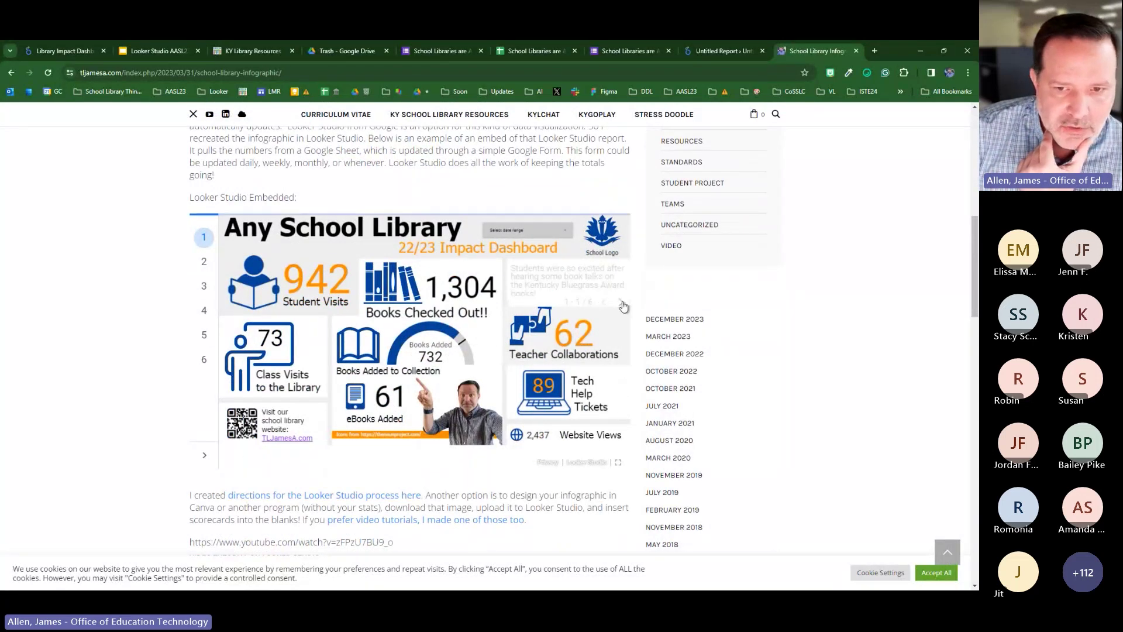
pyautogui.click(621, 303)
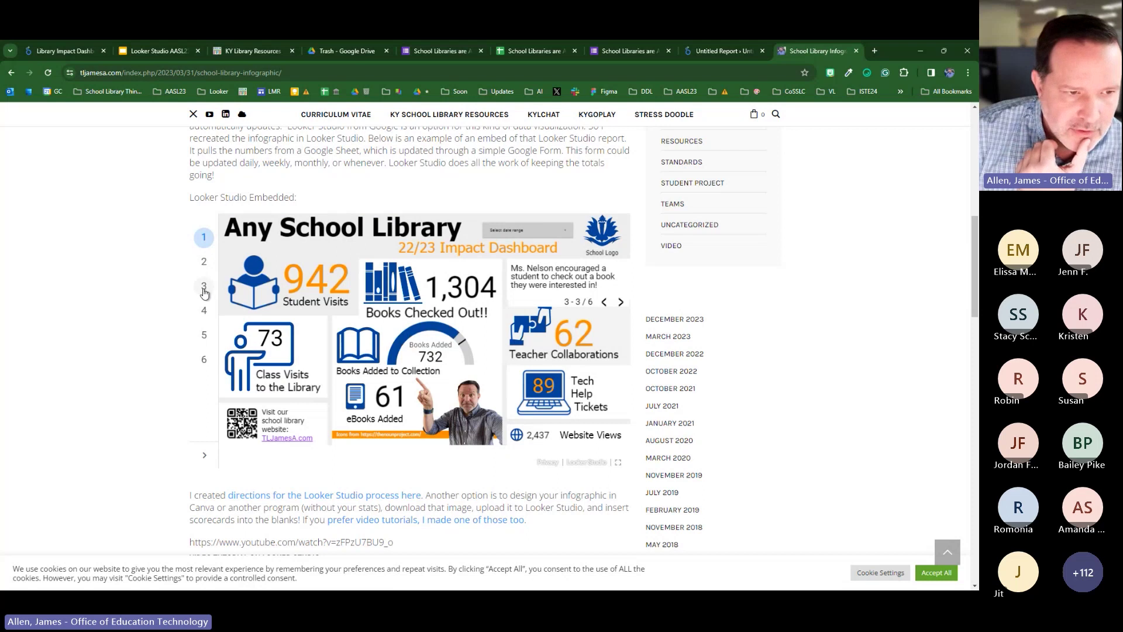
pyautogui.scroll(5, 205, 280)
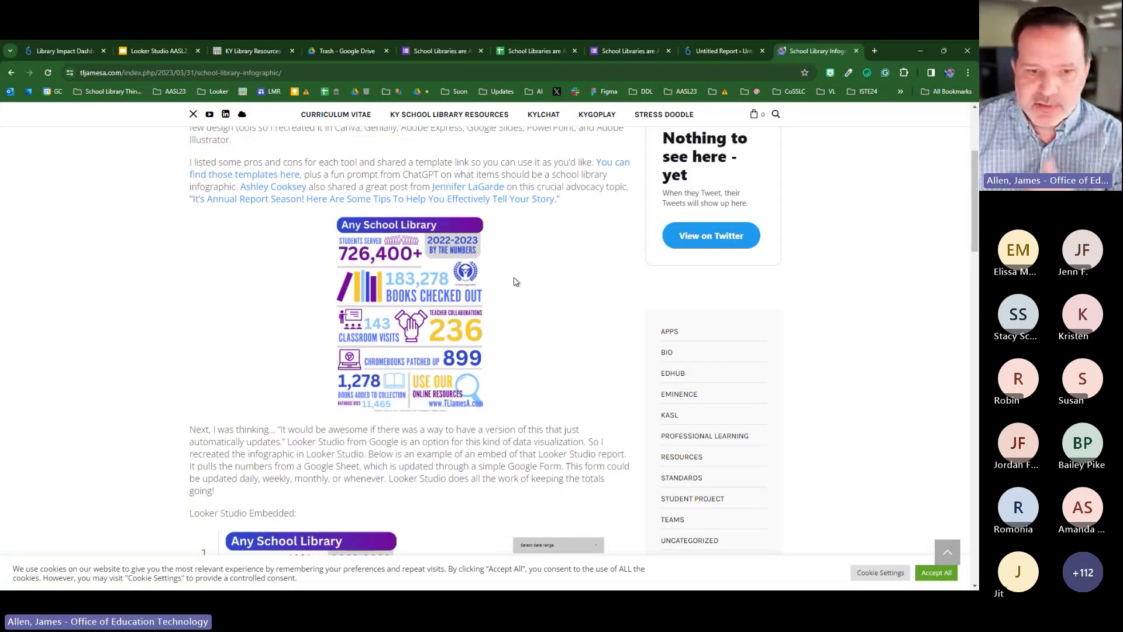
pyautogui.scroll(-5, 516, 282)
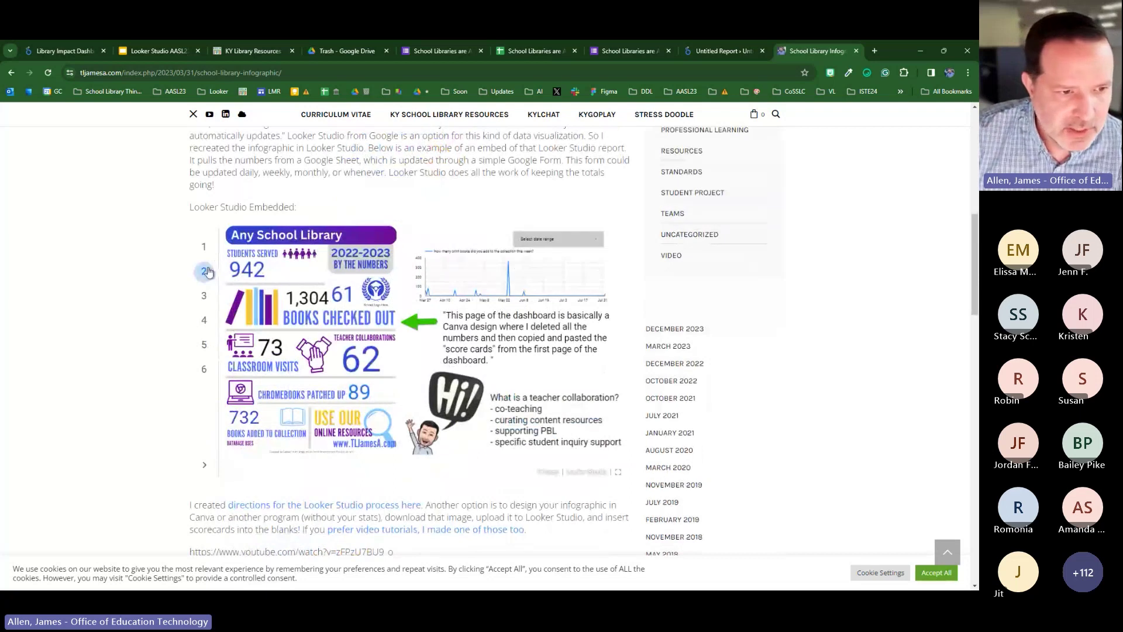
pyautogui.scroll(-6, 510, 288)
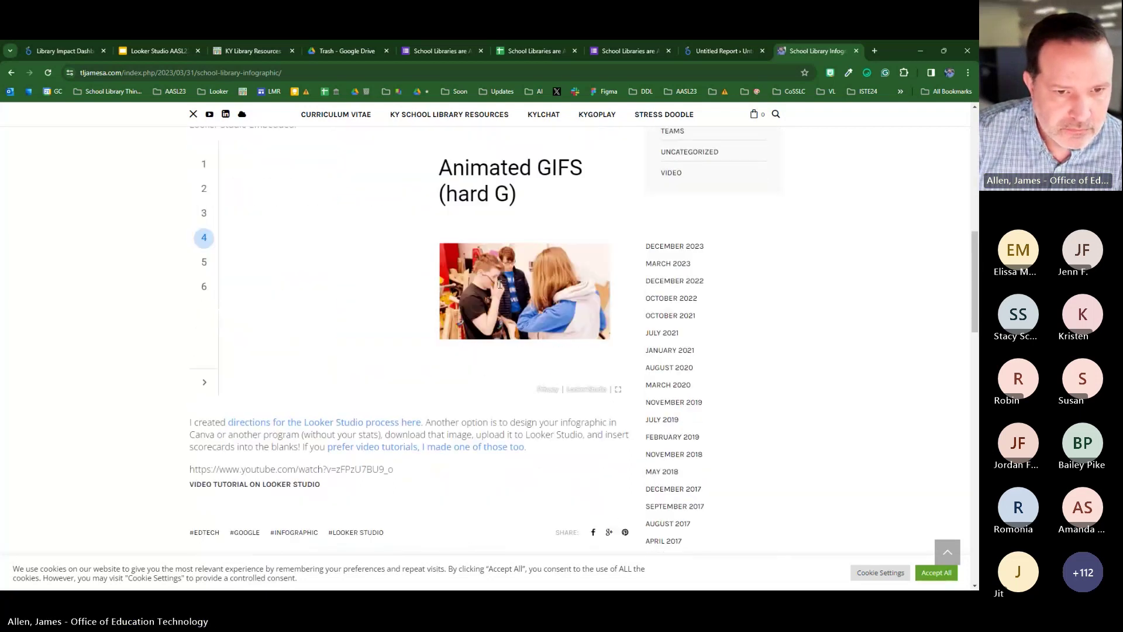
pyautogui.scroll(2, 451, 295)
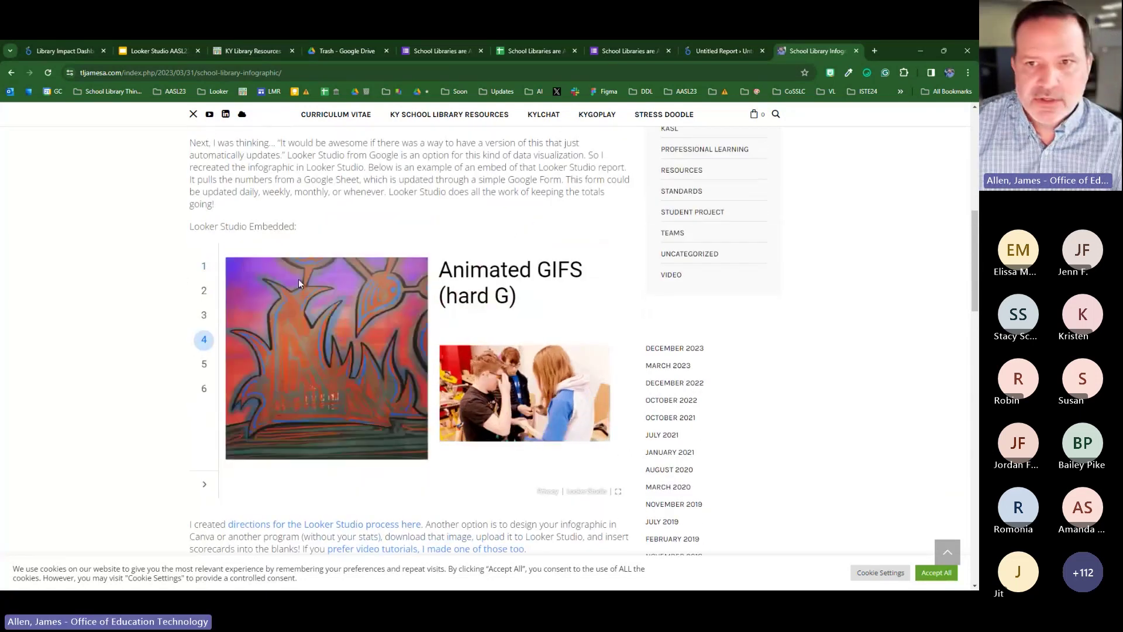
pyautogui.scroll(5, 298, 279)
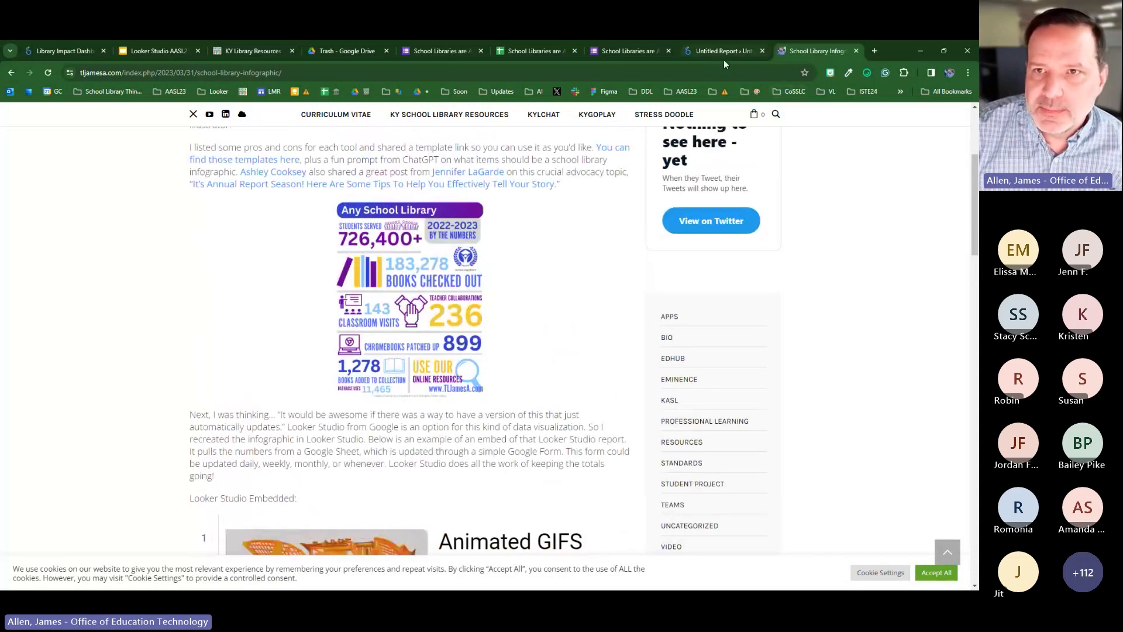
# - Return to the Looker Studio report and add a date range control beside the Dog Man Disasters heading on page 1
pyautogui.click(724, 56)
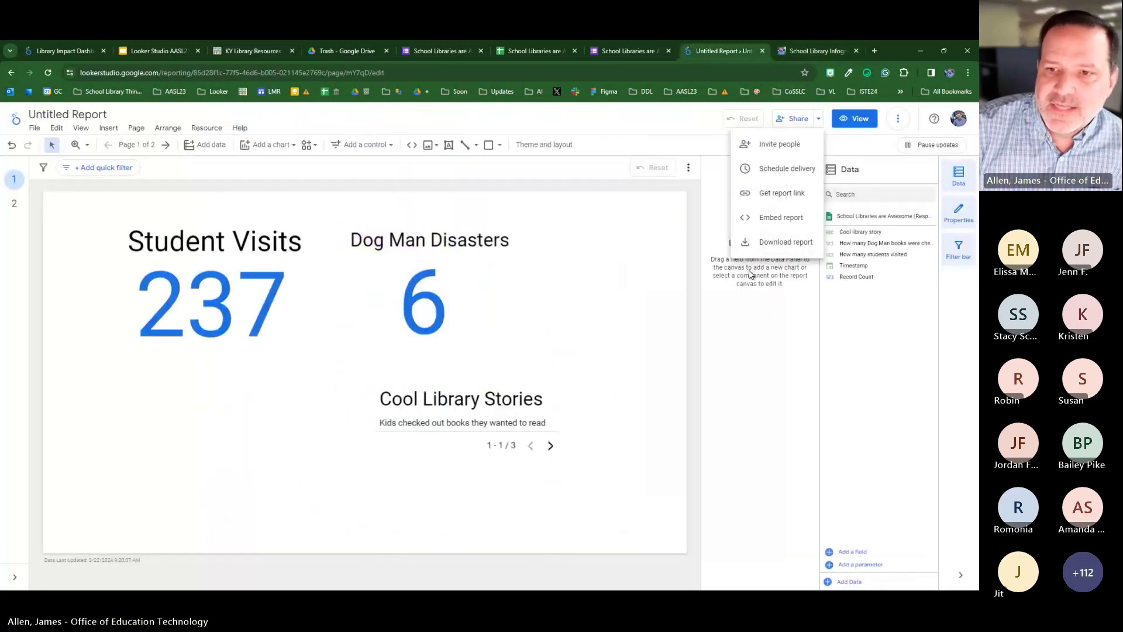
pyautogui.click(490, 320)
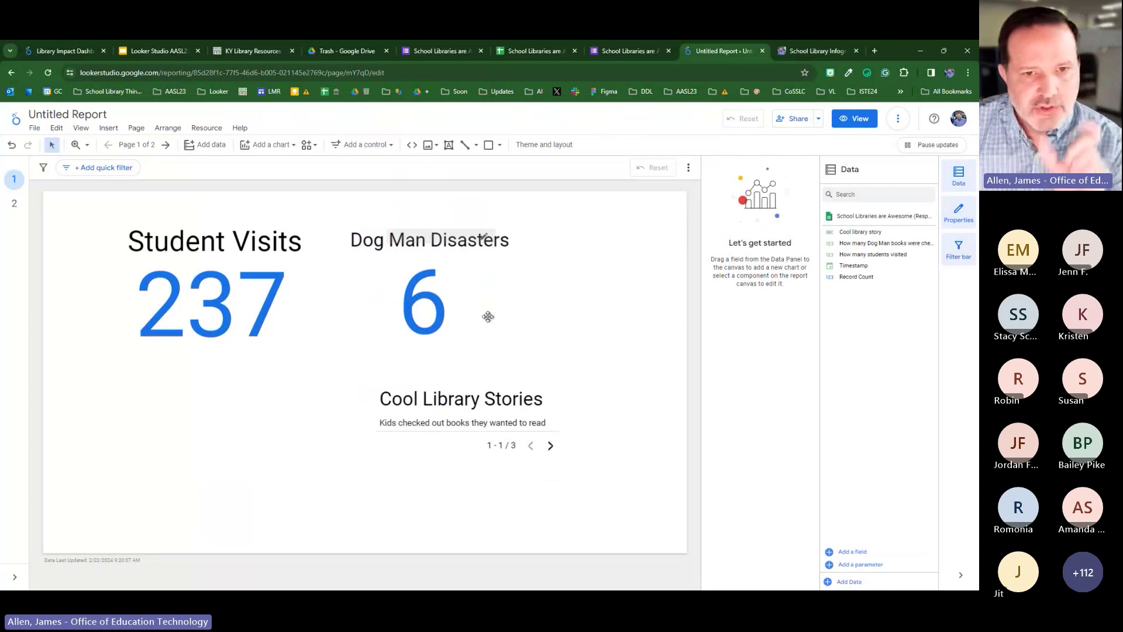
pyautogui.click(390, 153)
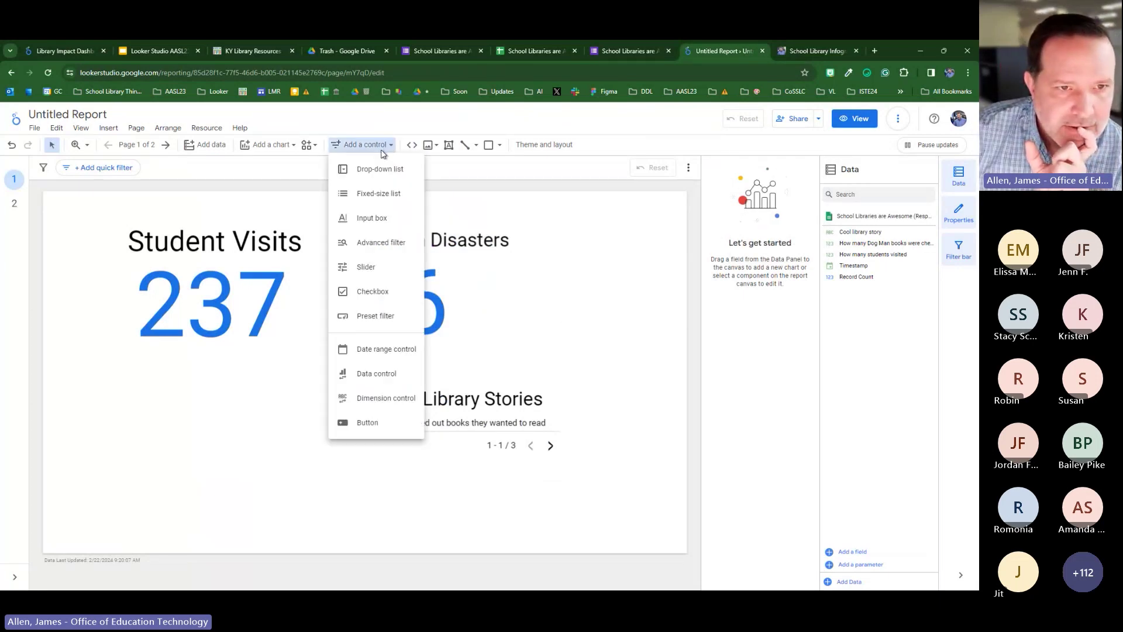
pyautogui.click(400, 355)
pyautogui.moveTo(545, 224); pyautogui.dragTo(611, 262)
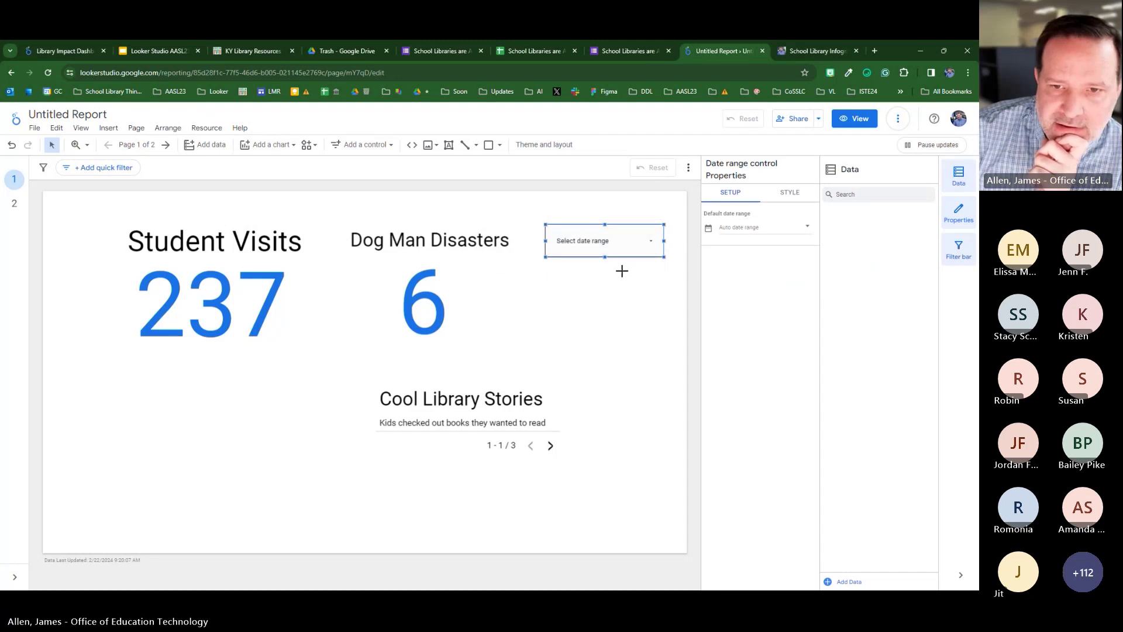
# - Look at the new date range control's calendar and the report's sharing options, leaving both unchanged
pyautogui.click(654, 251)
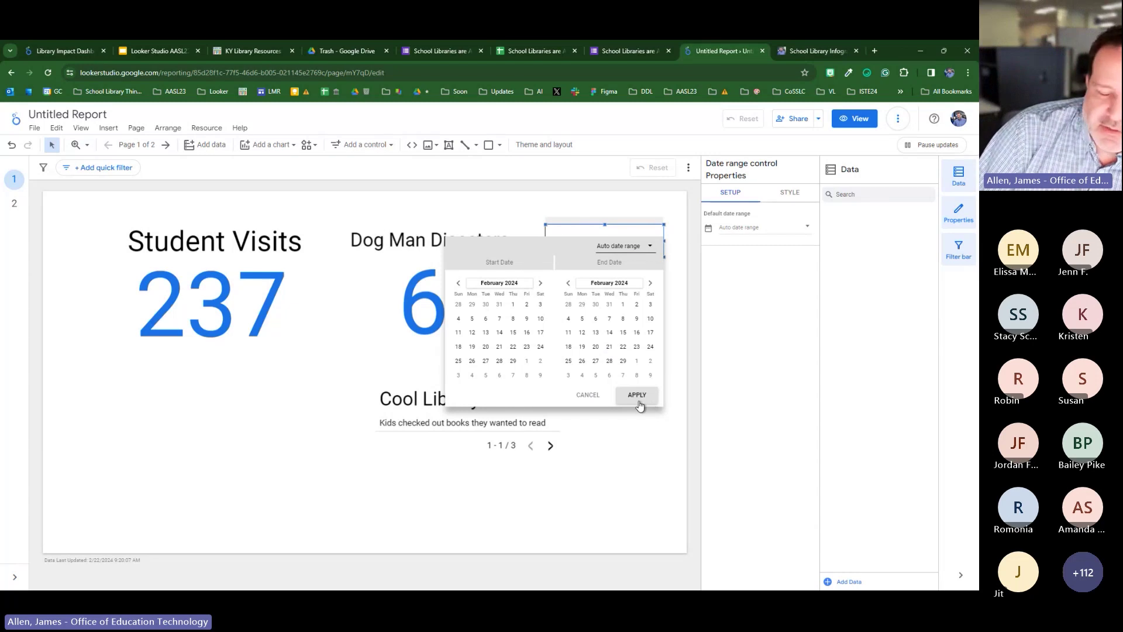
pyautogui.click(644, 437)
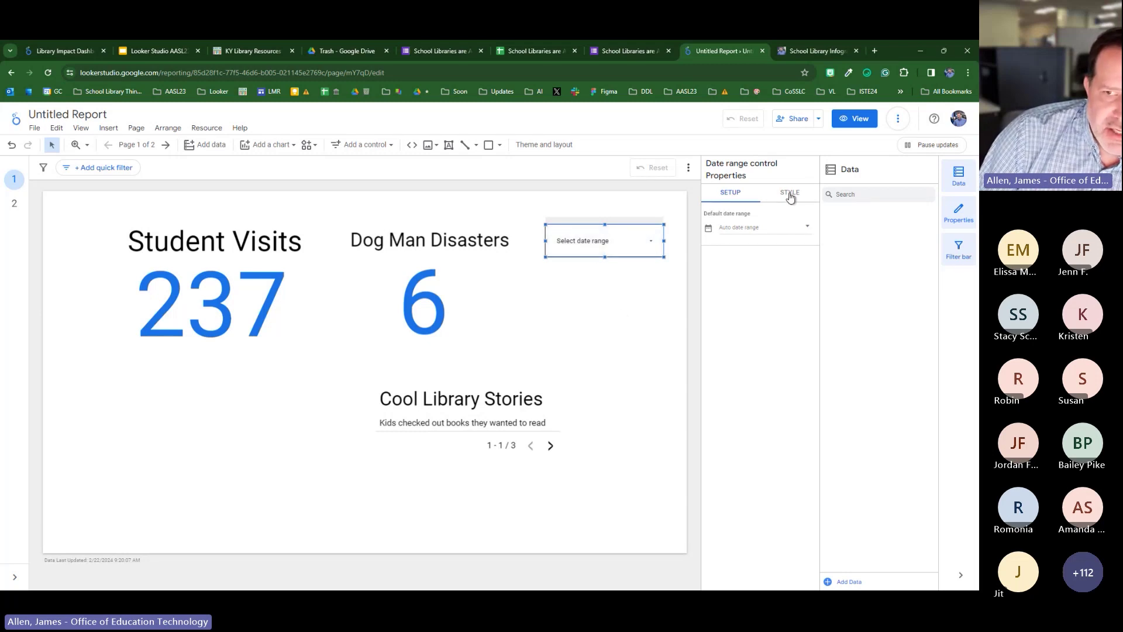
pyautogui.click(819, 120)
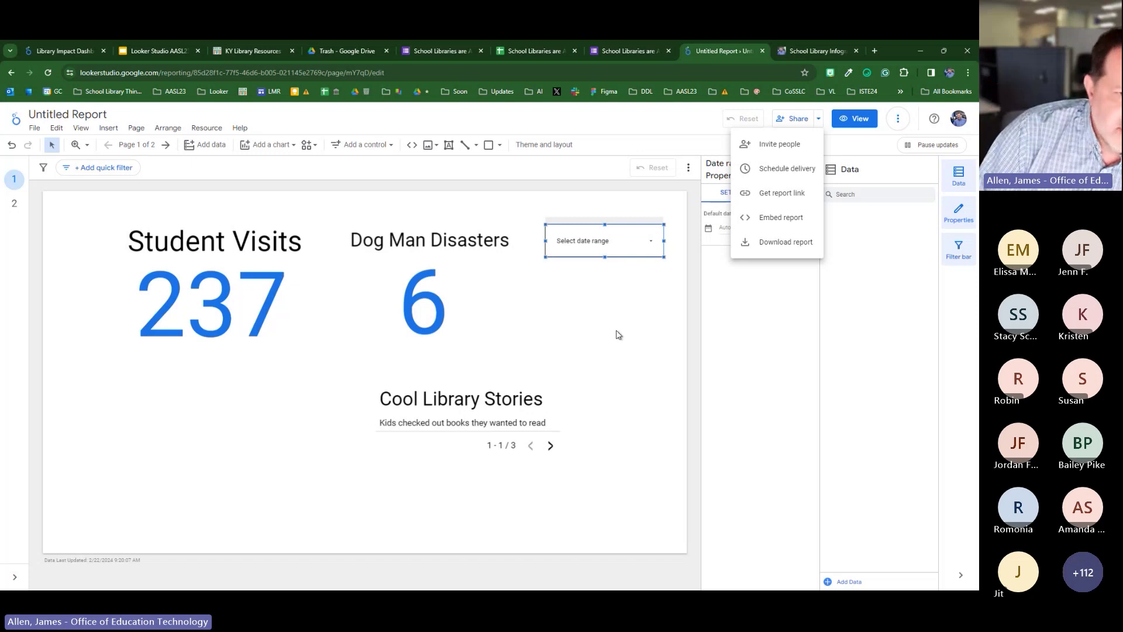
pyautogui.click(631, 351)
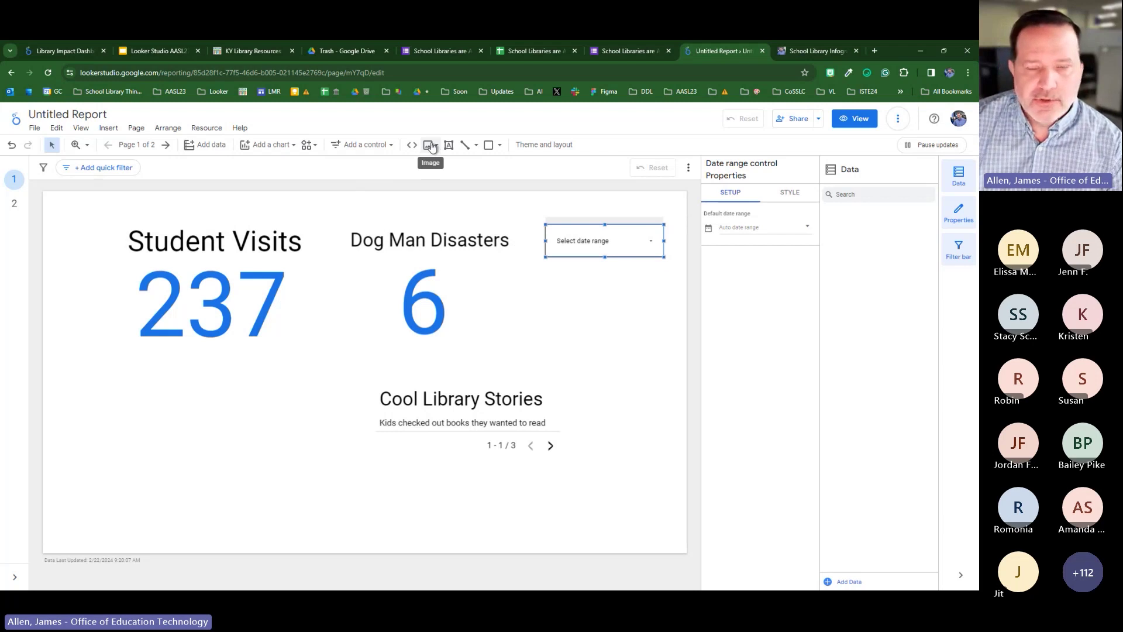
# - Go to canva.com in a new browser tab and open the Any School Library design from the recent projects
pyautogui.click(877, 52)
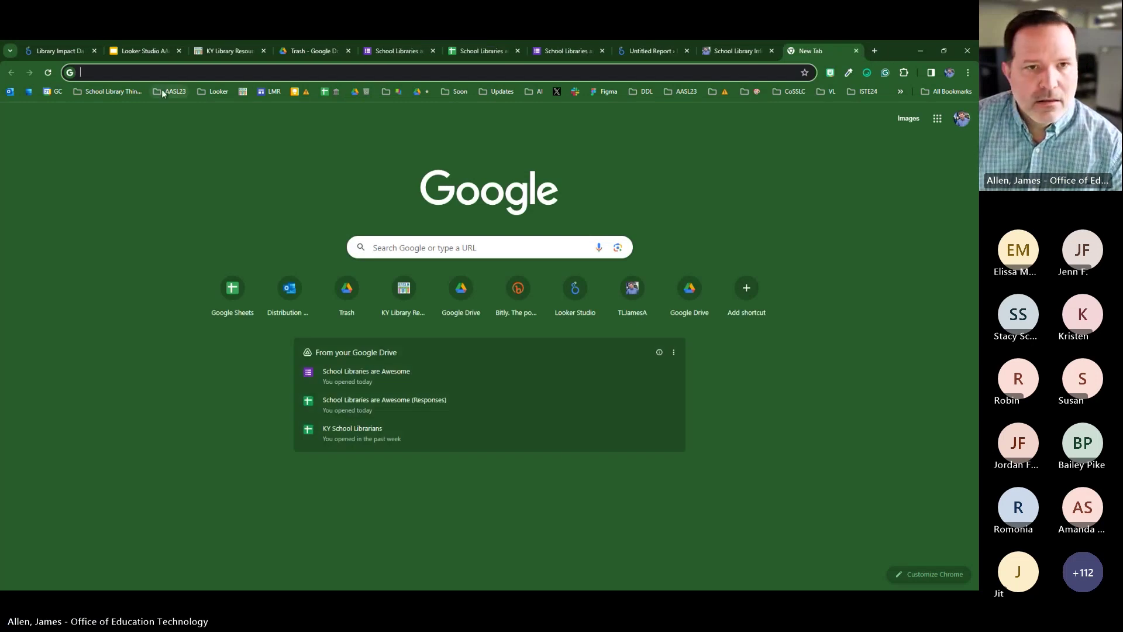
pyautogui.write('canva.com')
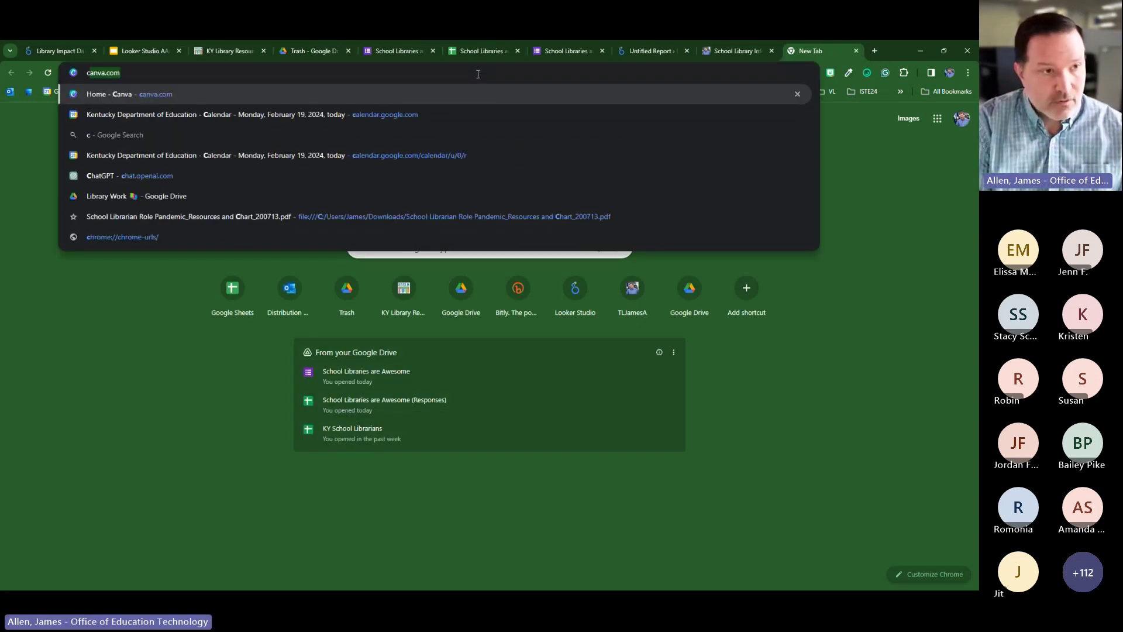
pyautogui.press('Return')
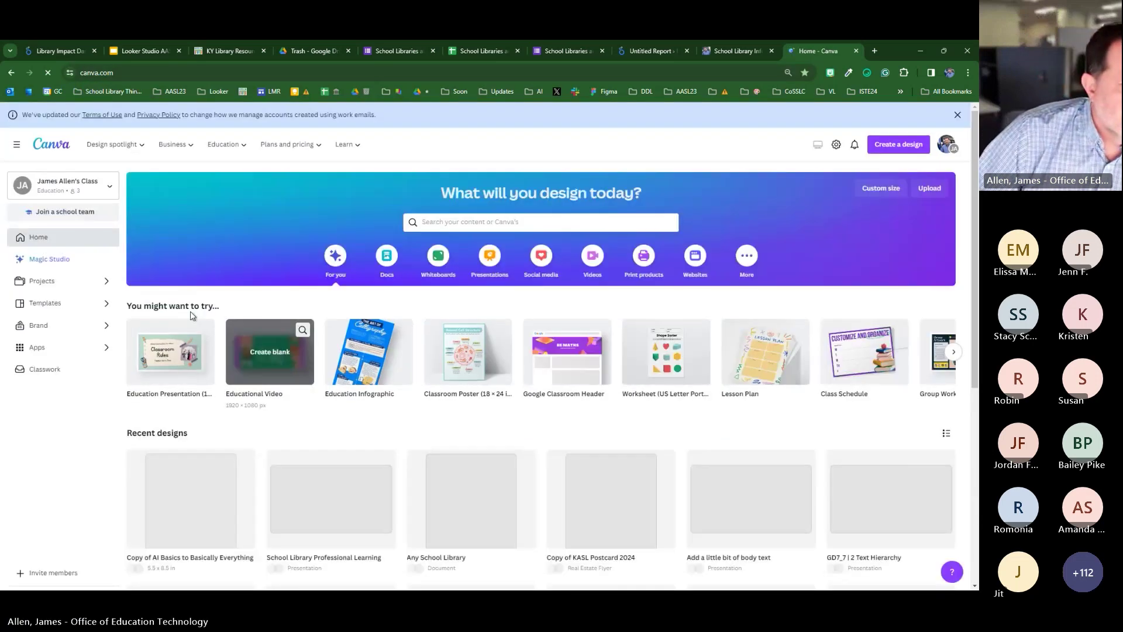
pyautogui.click(42, 281)
pyautogui.scroll(-3, 486, 331)
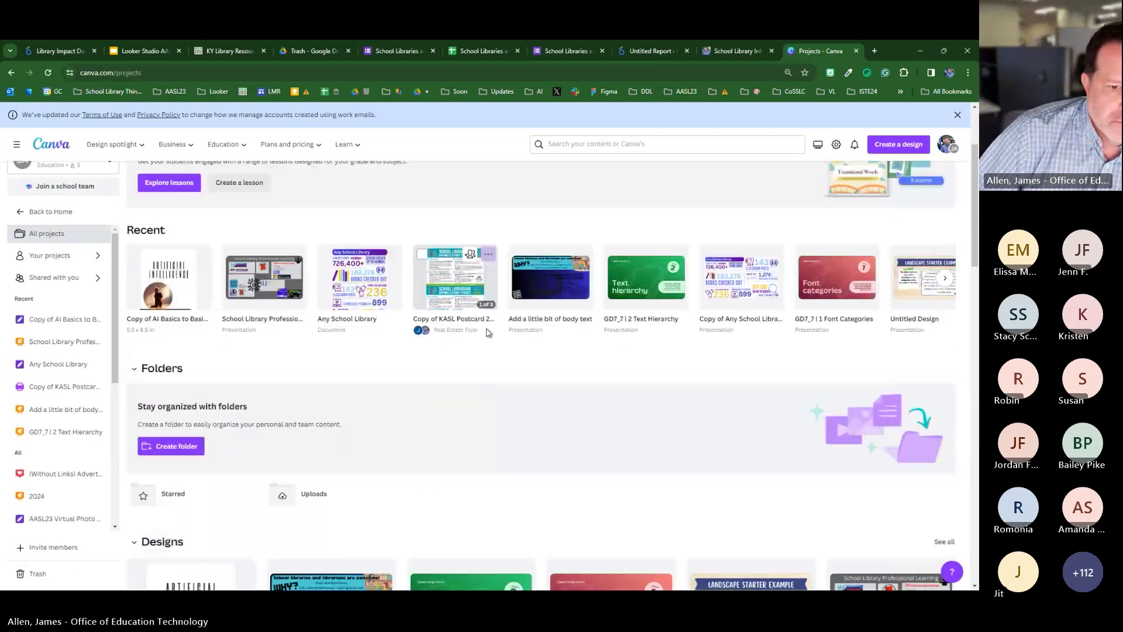
pyautogui.click(362, 283)
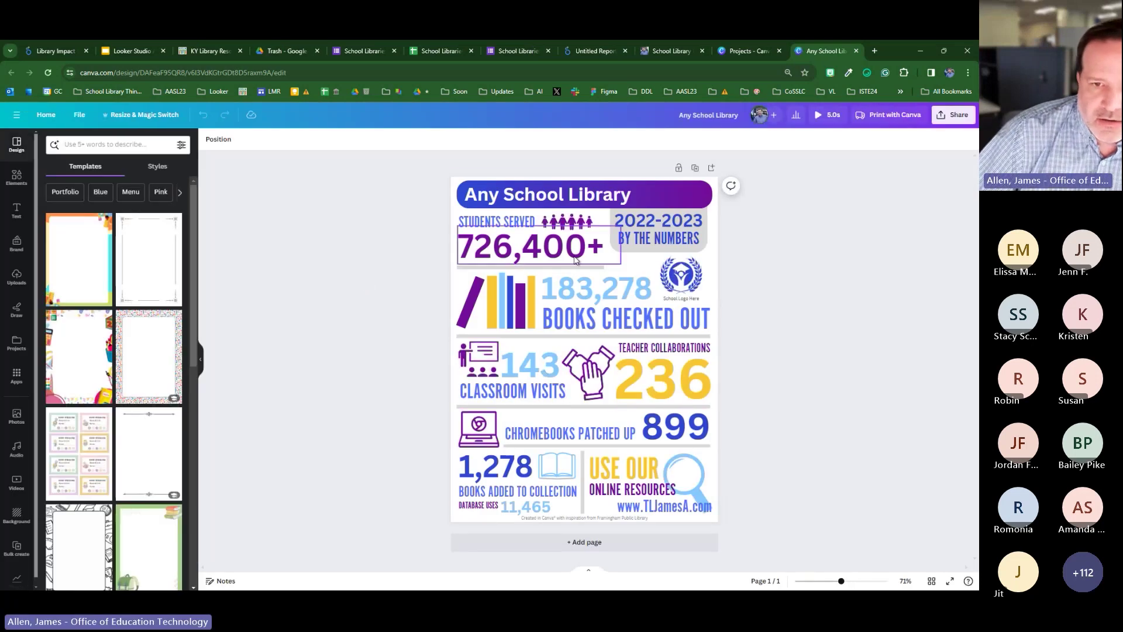
# - Delete the students served figure from the infographic, and undo the deletion
pyautogui.click(553, 250)
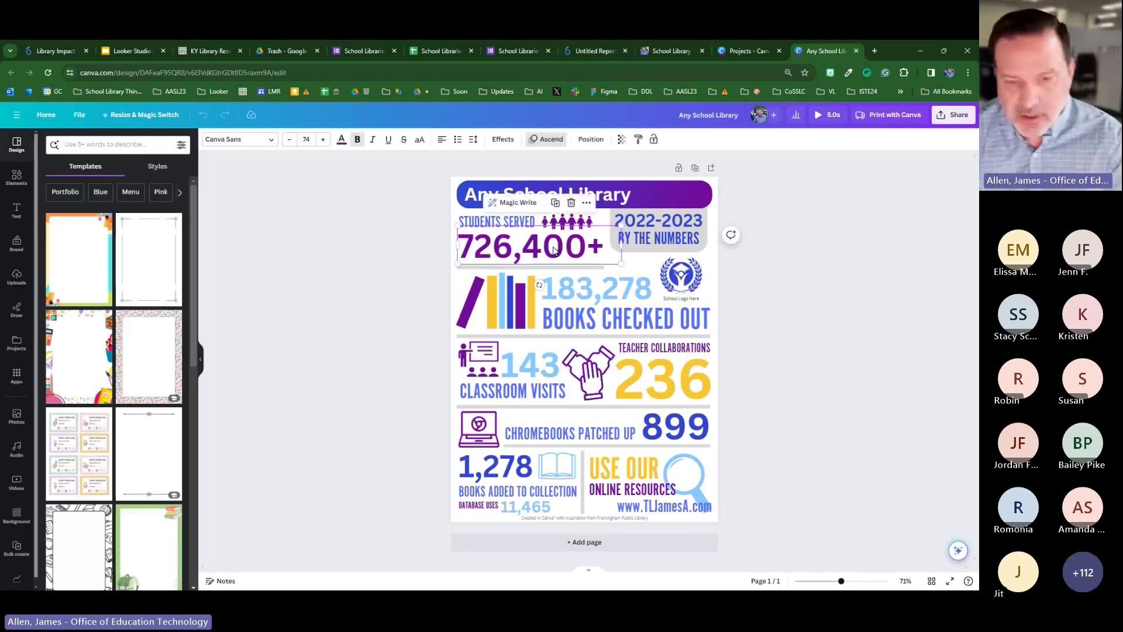
pyautogui.press('Delete')
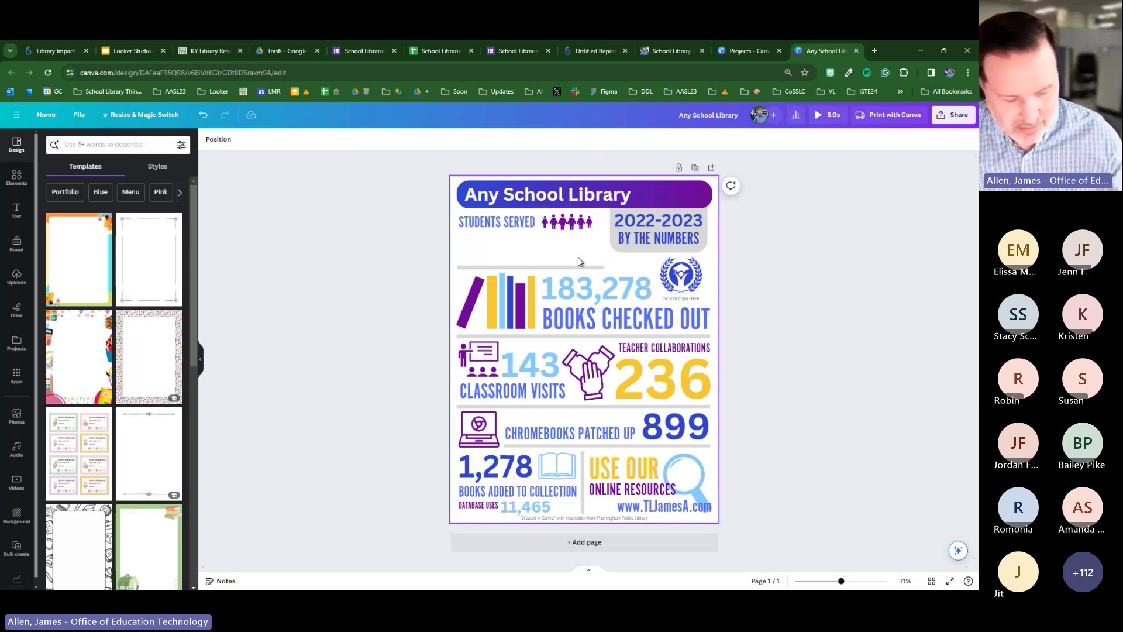
pyautogui.hotkey('ctrl', 'z')
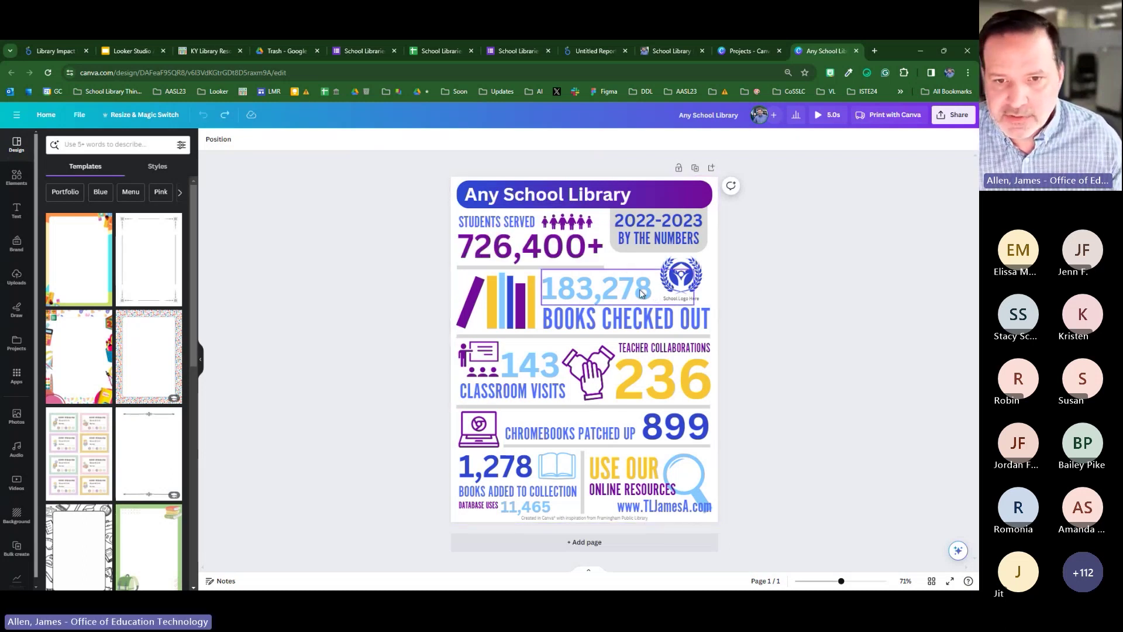
# - Download the Any School Library infographic as a PNG and save it in the Downloads folder
pyautogui.click(951, 117)
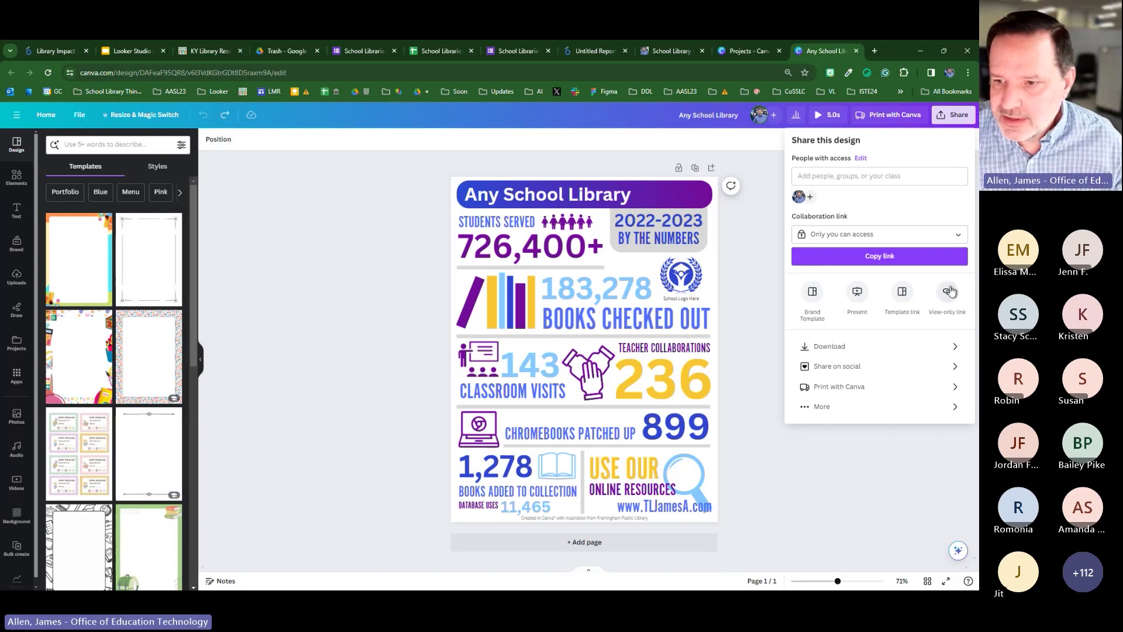
pyautogui.click(851, 350)
pyautogui.click(836, 183)
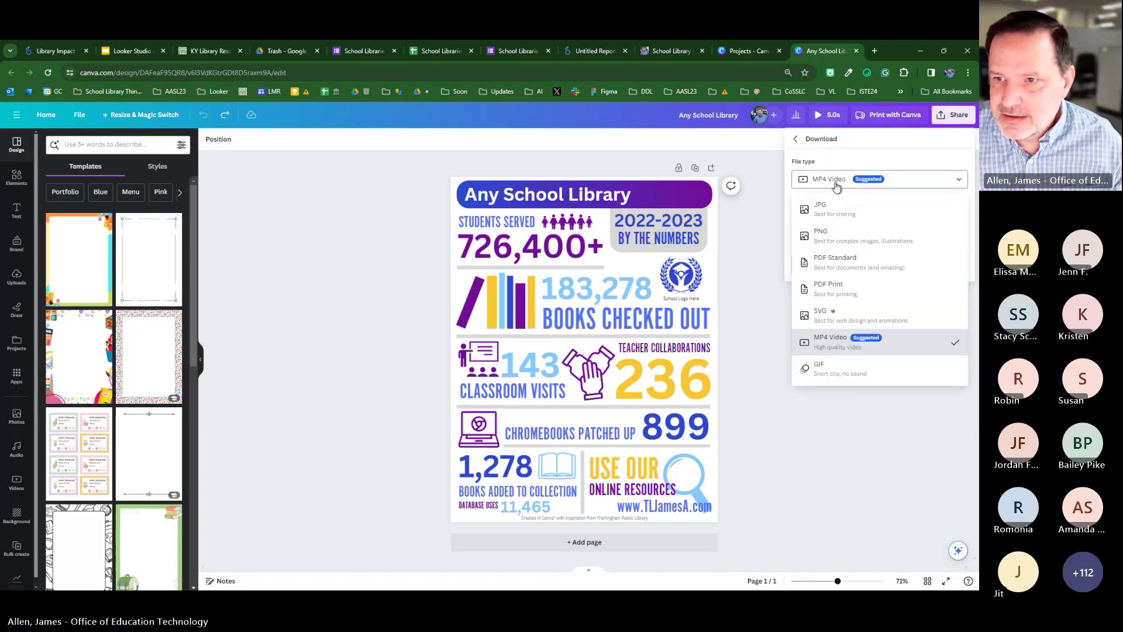
pyautogui.click(859, 234)
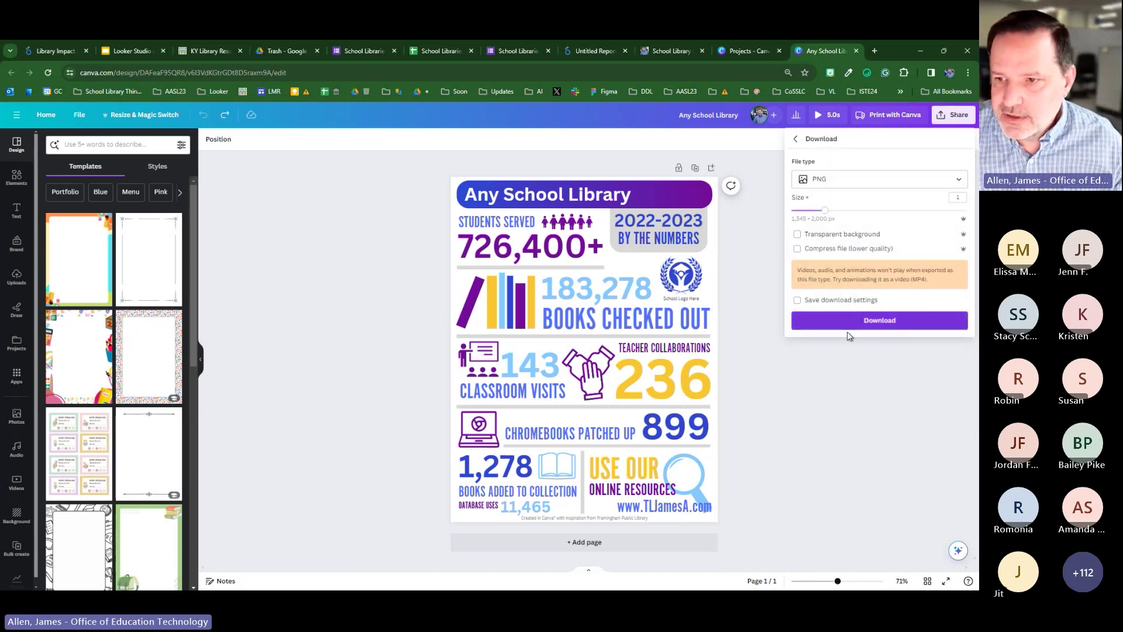
pyautogui.click(877, 321)
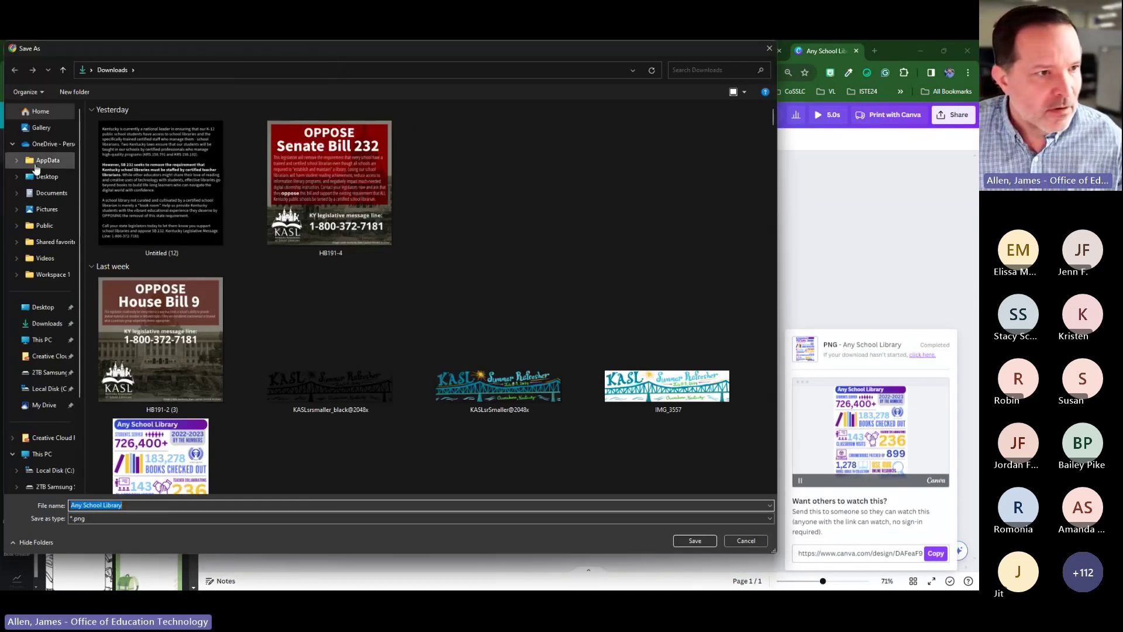
pyautogui.click(45, 324)
pyautogui.press('Return')
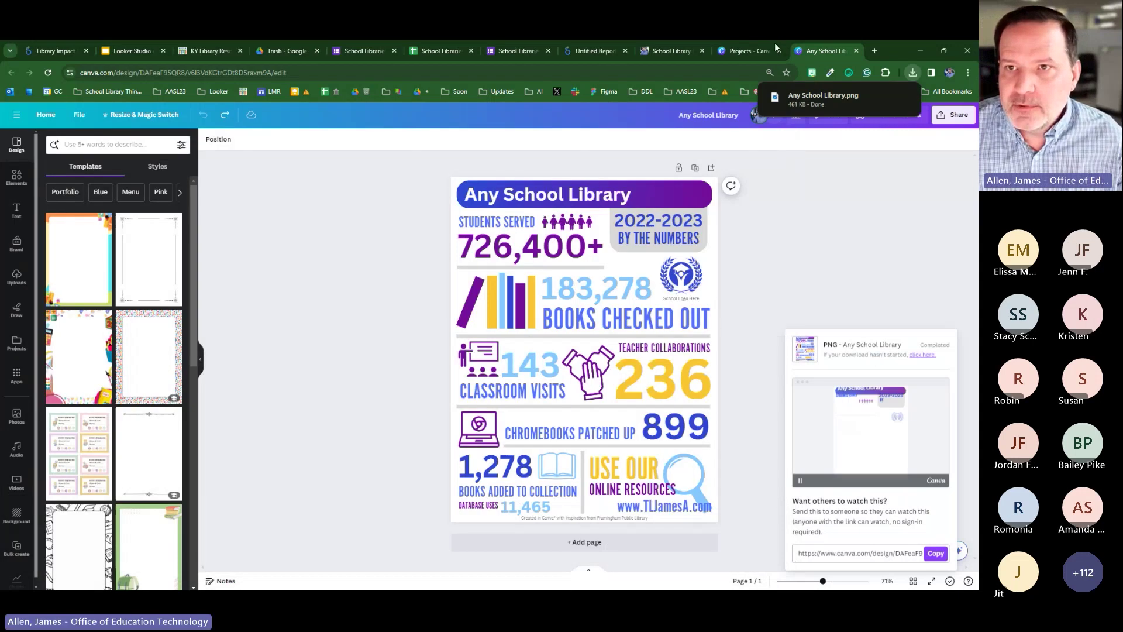
# - Switch back to the Looker Studio report and upload the Any School Library PNG from the Downloads folder as an image
pyautogui.click(745, 51)
pyautogui.click(594, 51)
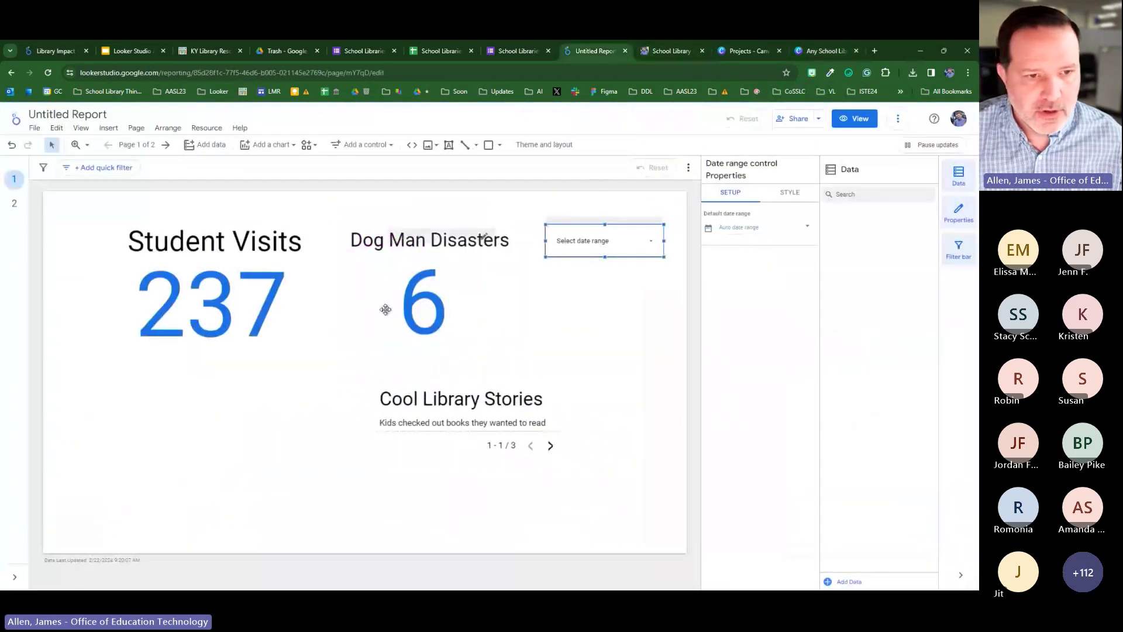
pyautogui.click(228, 304)
pyautogui.click(439, 146)
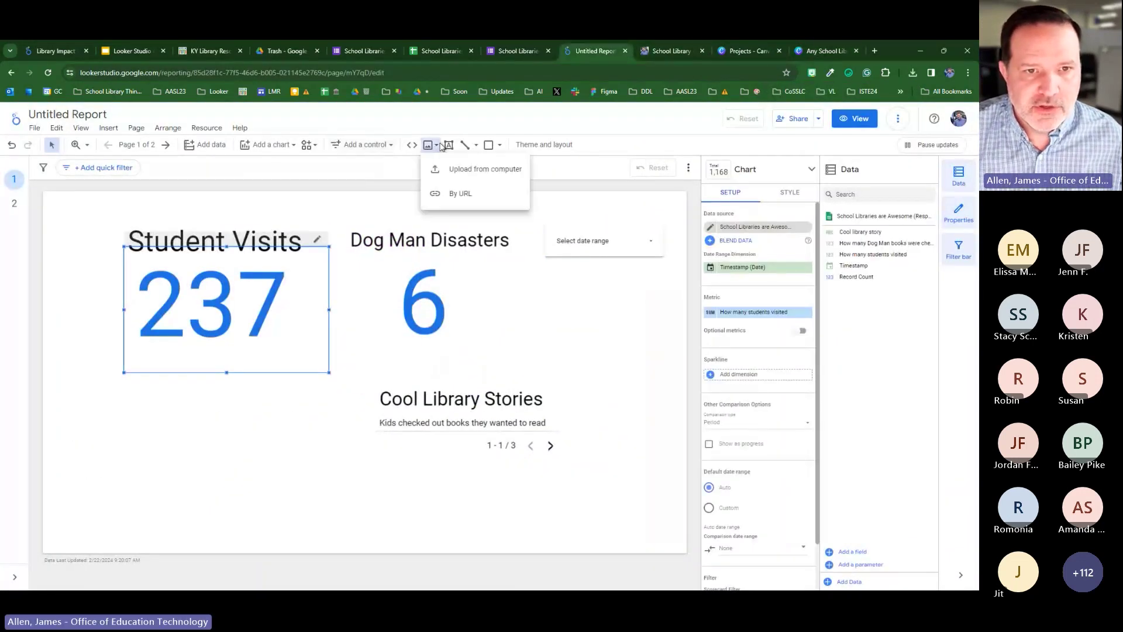
pyautogui.click(488, 170)
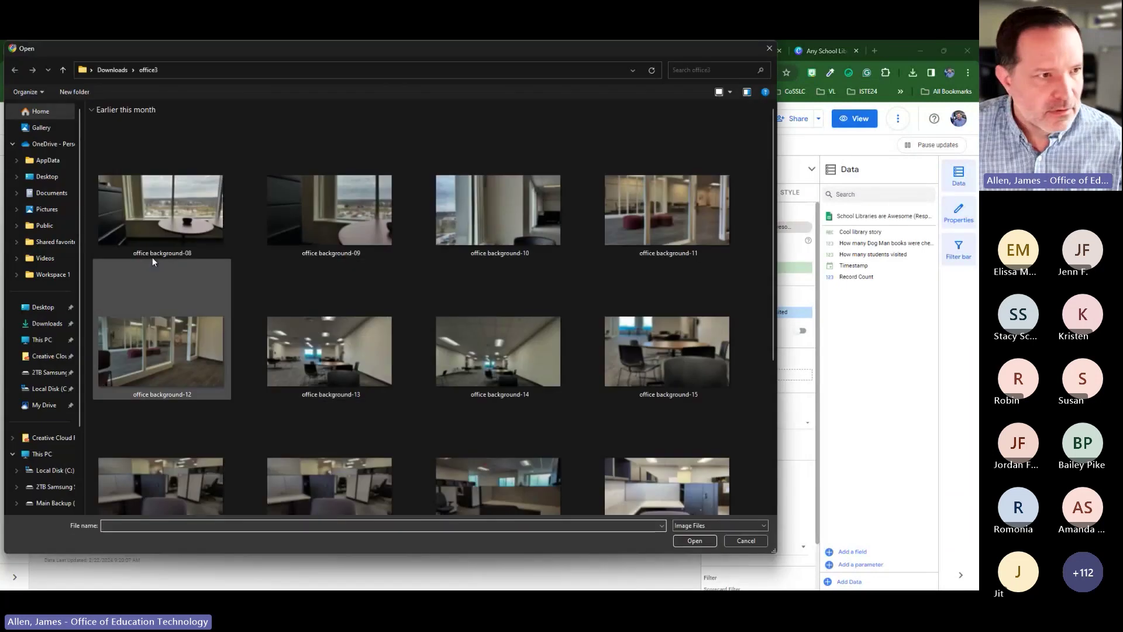
pyautogui.click(47, 324)
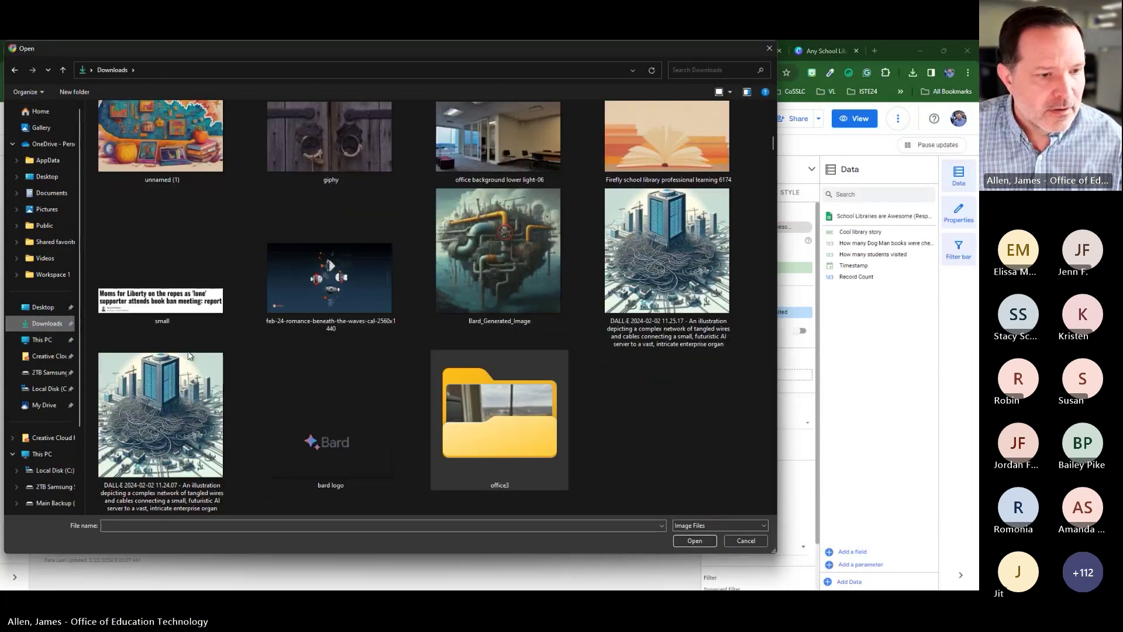
pyautogui.scroll(10, 221, 381)
pyautogui.doubleClick(175, 216)
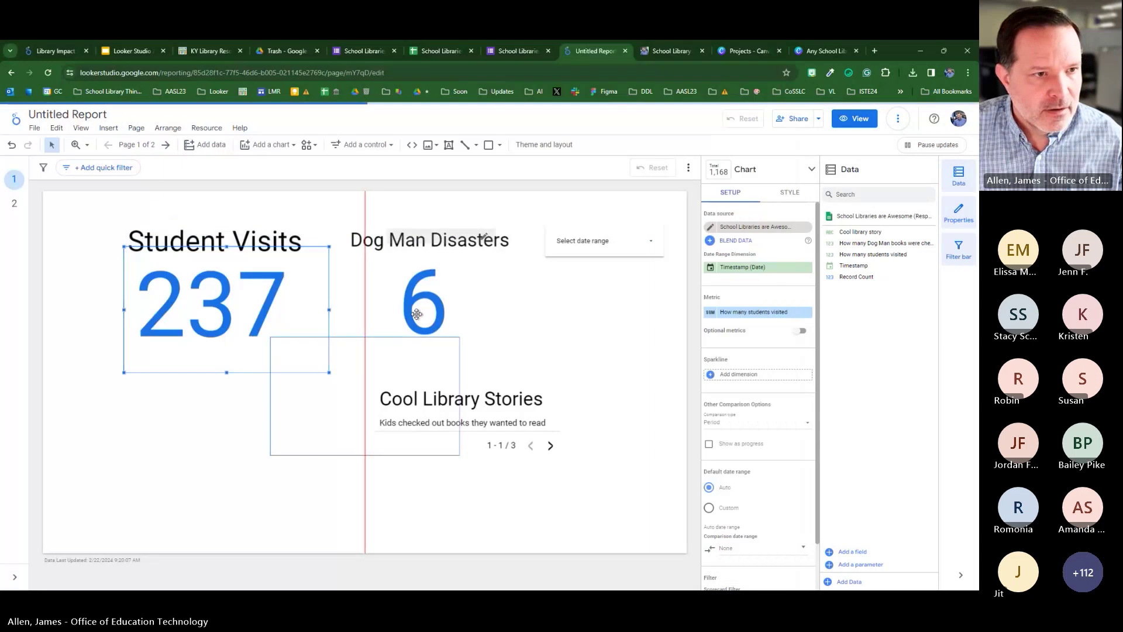
# - Enlarge the infographic image to nearly the full page height and place it over the left part of page 1
pyautogui.moveTo(316, 402); pyautogui.dragTo(173, 475)
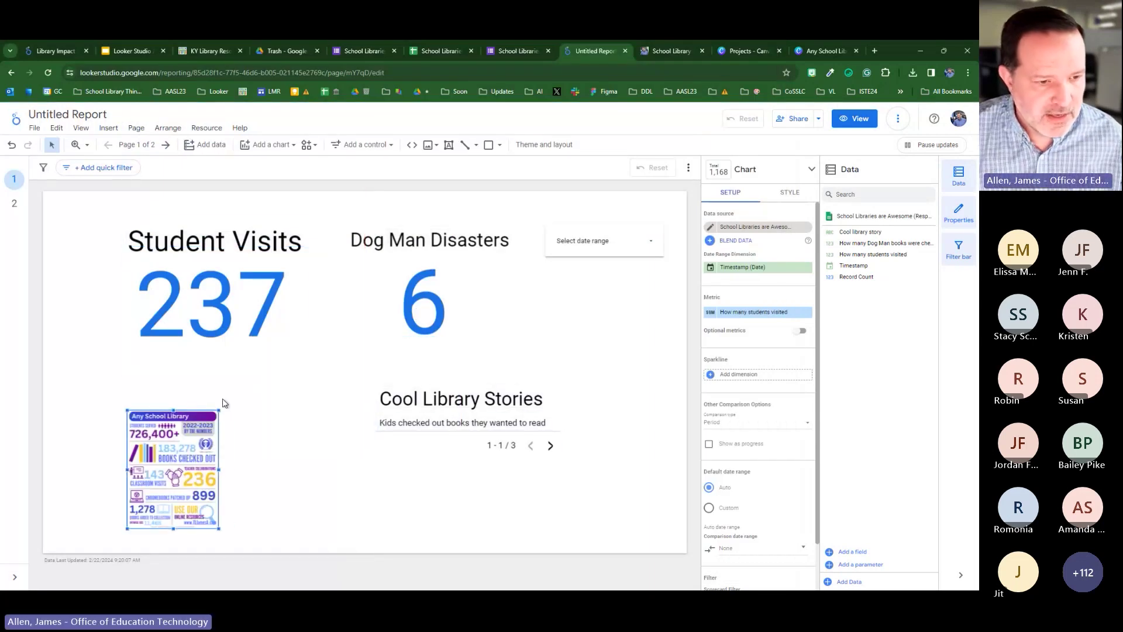
pyautogui.moveTo(219, 411); pyautogui.dragTo(465, 236)
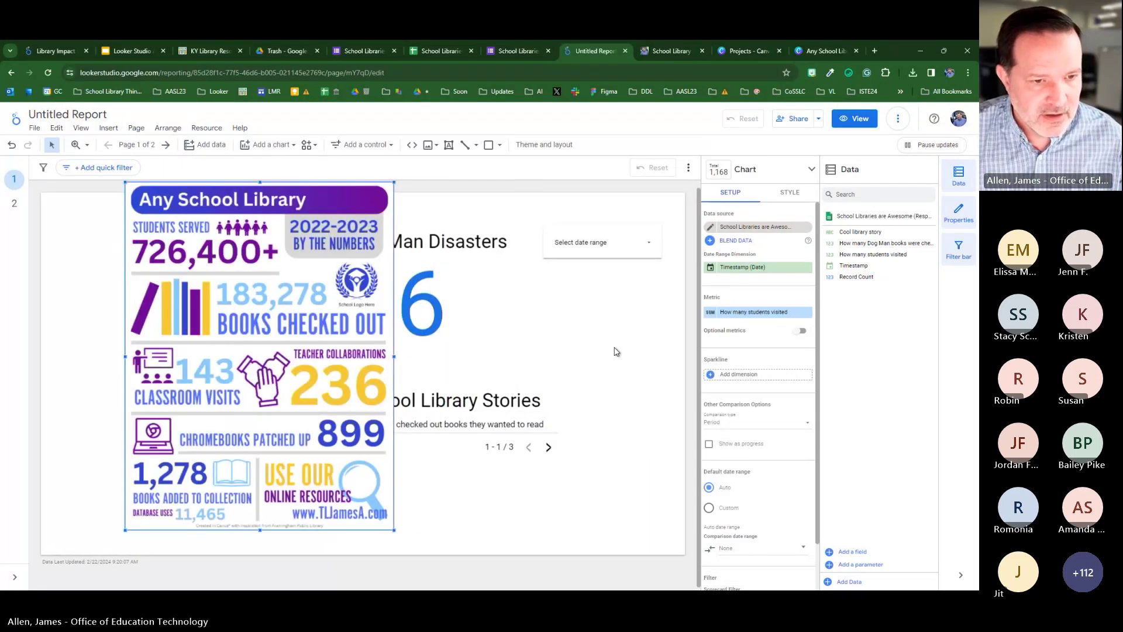
pyautogui.click(616, 351)
pyautogui.moveTo(326, 349); pyautogui.dragTo(251, 365)
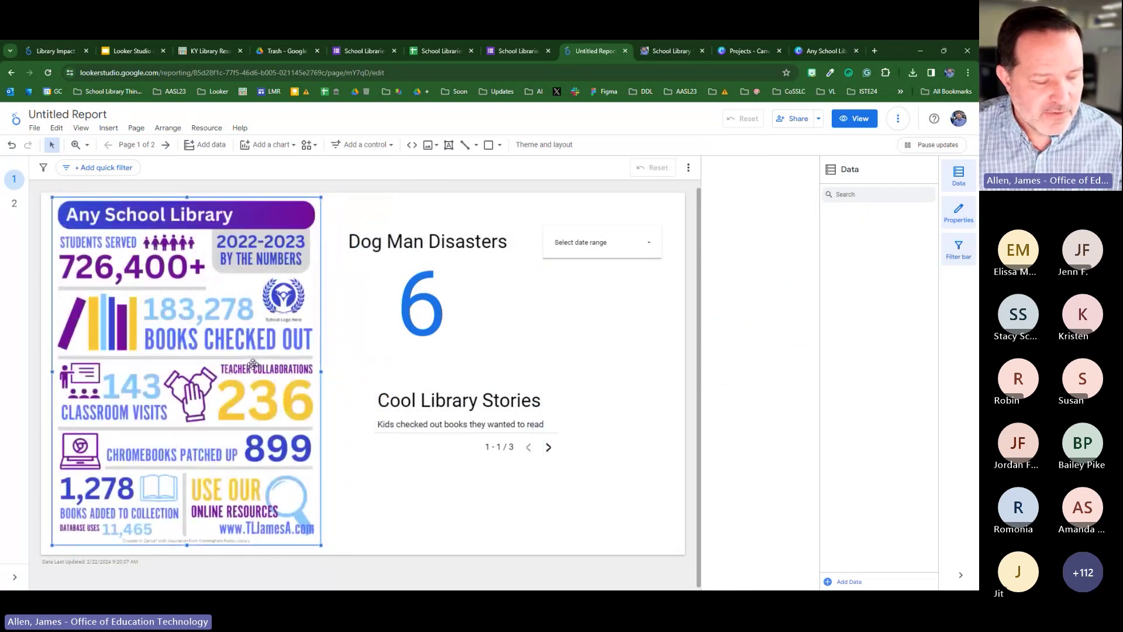
pyautogui.click(423, 466)
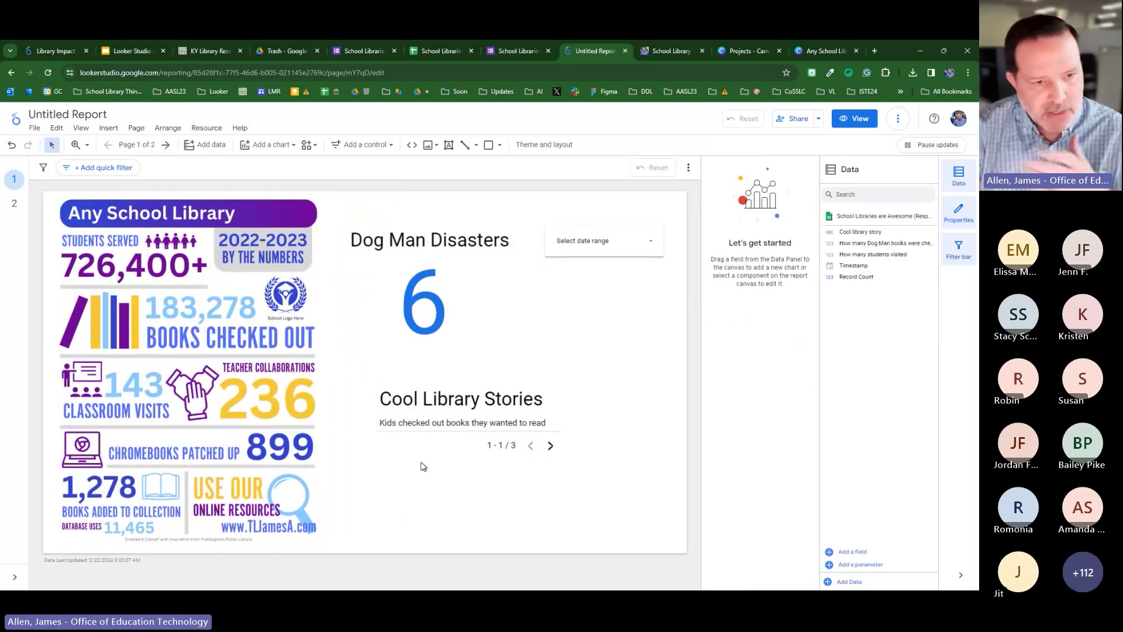
# - Try moving the Dog Man Disasters number over the infographic image, leaving it slightly left of its original spot
pyautogui.click(226, 315)
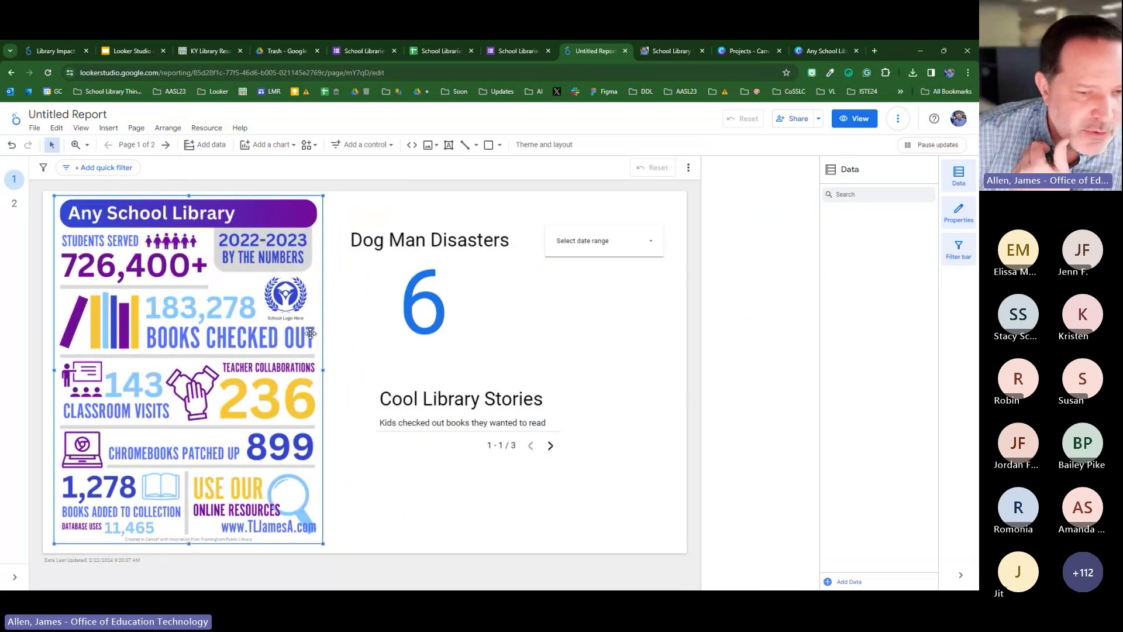
pyautogui.moveTo(432, 304); pyautogui.dragTo(303, 316)
# - Send the Any School Library infographic image to the back, behind the Student Visits title and number
pyautogui.click(257, 280)
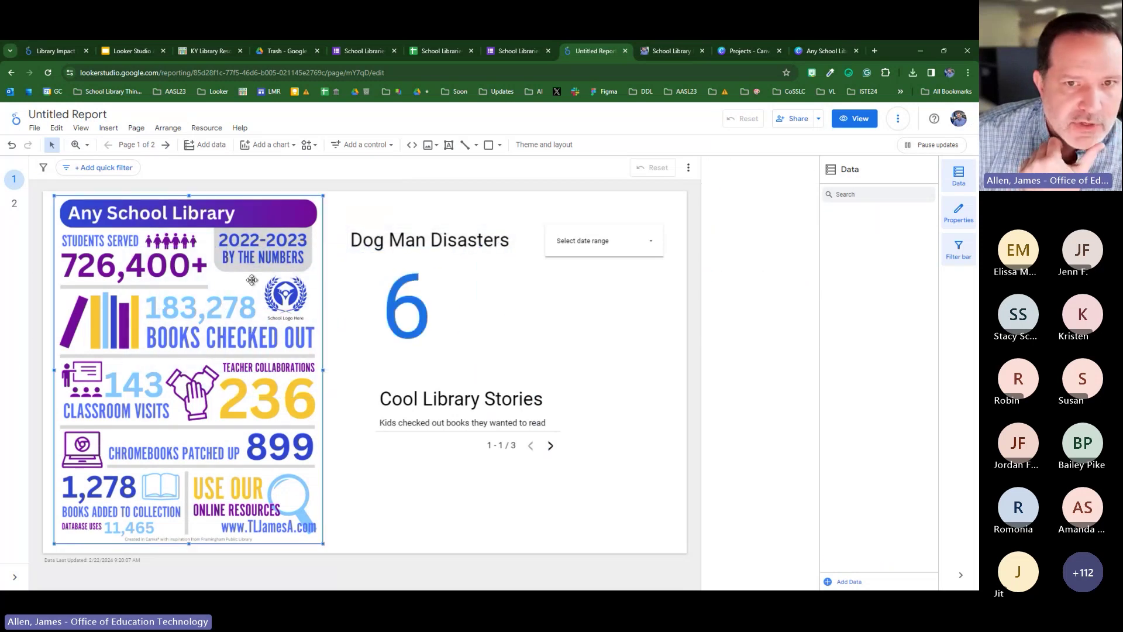
pyautogui.click(168, 127)
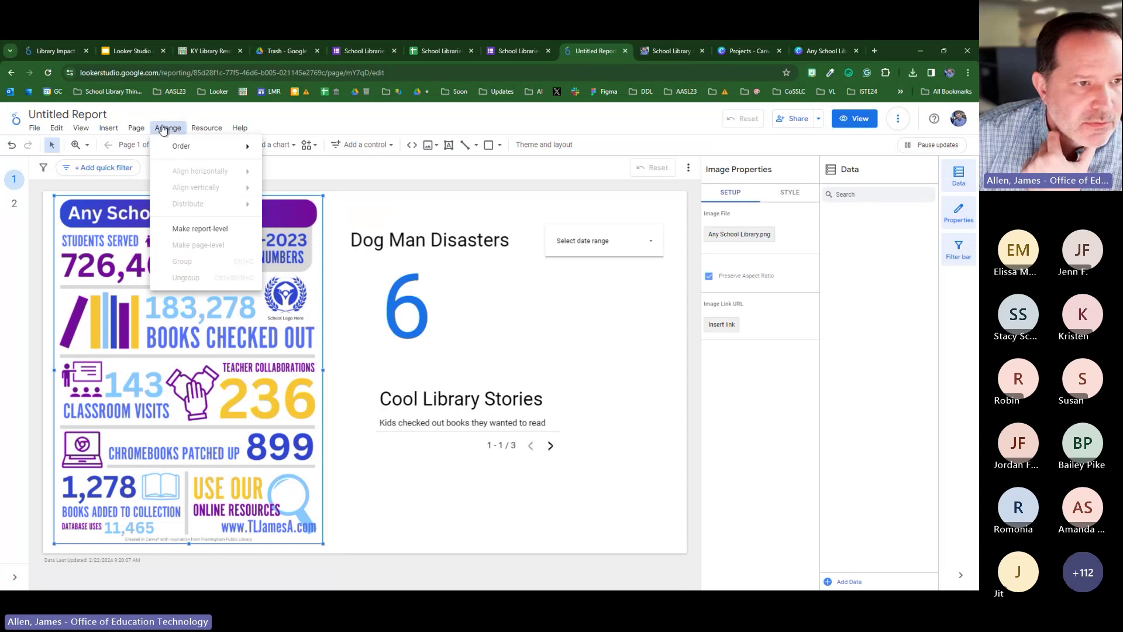
pyautogui.moveTo(201, 150)
pyautogui.click(316, 199)
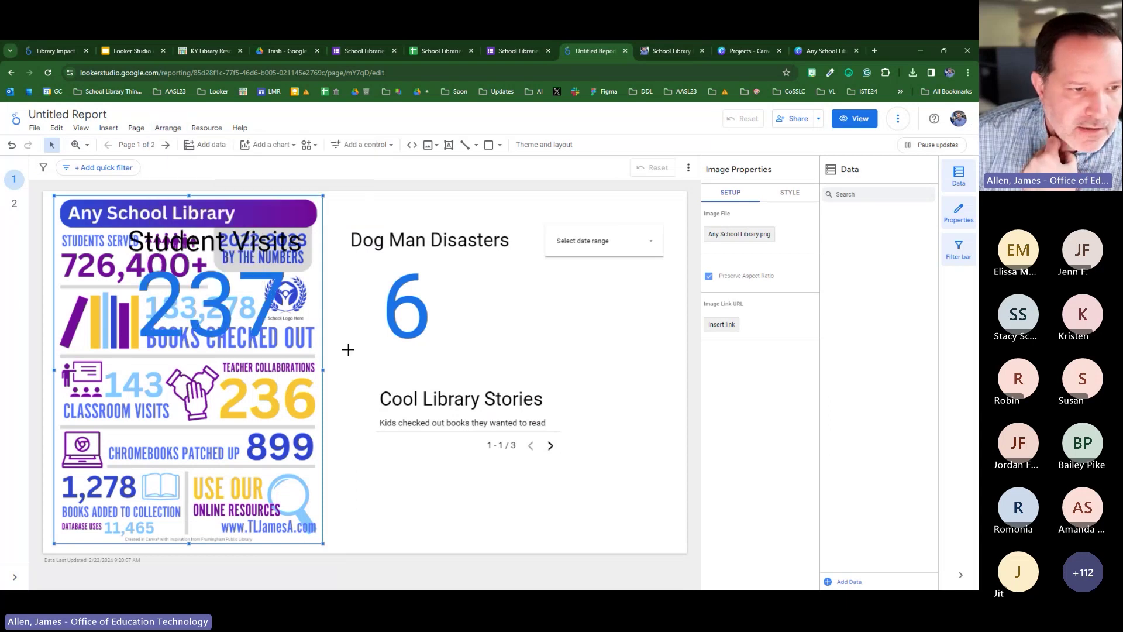
pyautogui.click(221, 321)
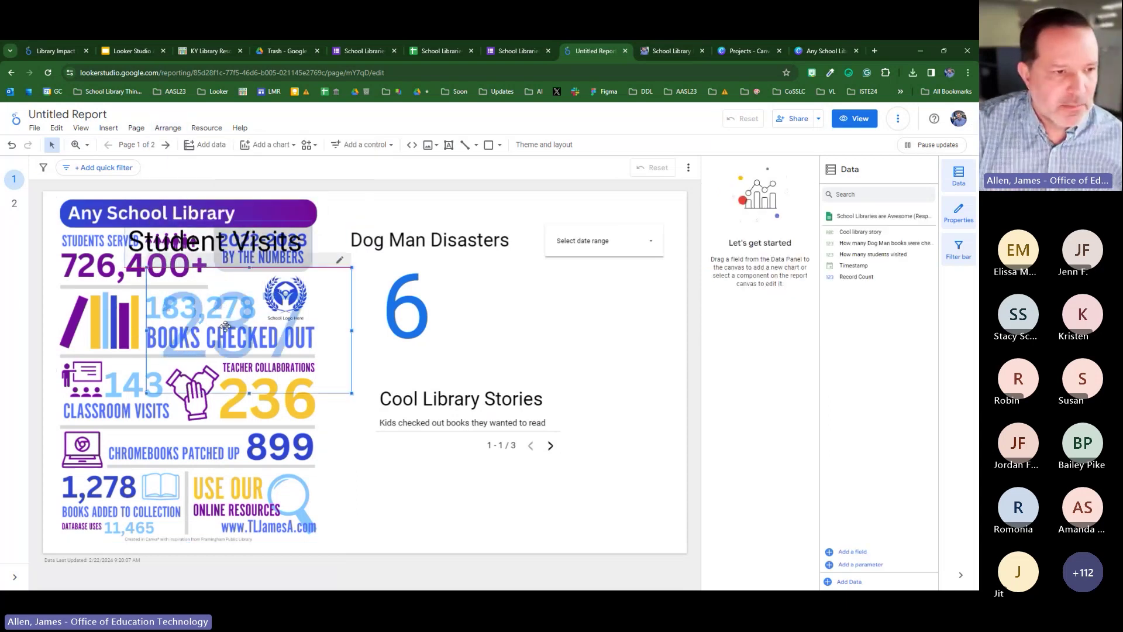
# - Delete the Any School Library infographic image from page 1 of the report
pyautogui.click(119, 438)
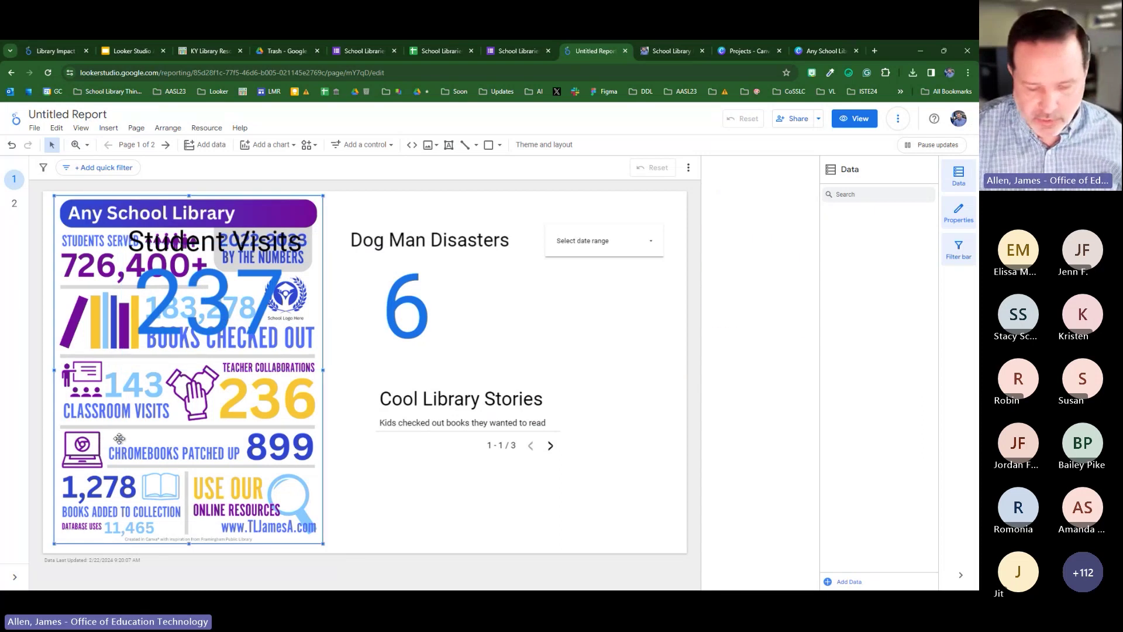
pyautogui.press('Delete')
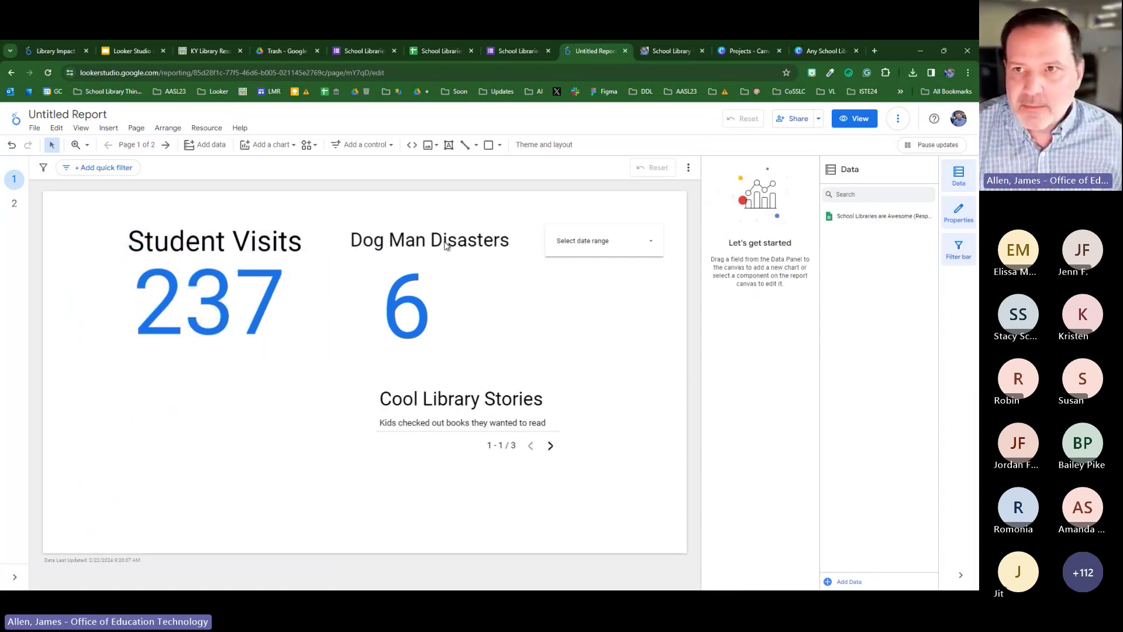
# - Search Google for "edhub hub" in a new browser tab and open the Eminence EDhub Hub site
pyautogui.click(873, 51)
pyautogui.click(631, 70)
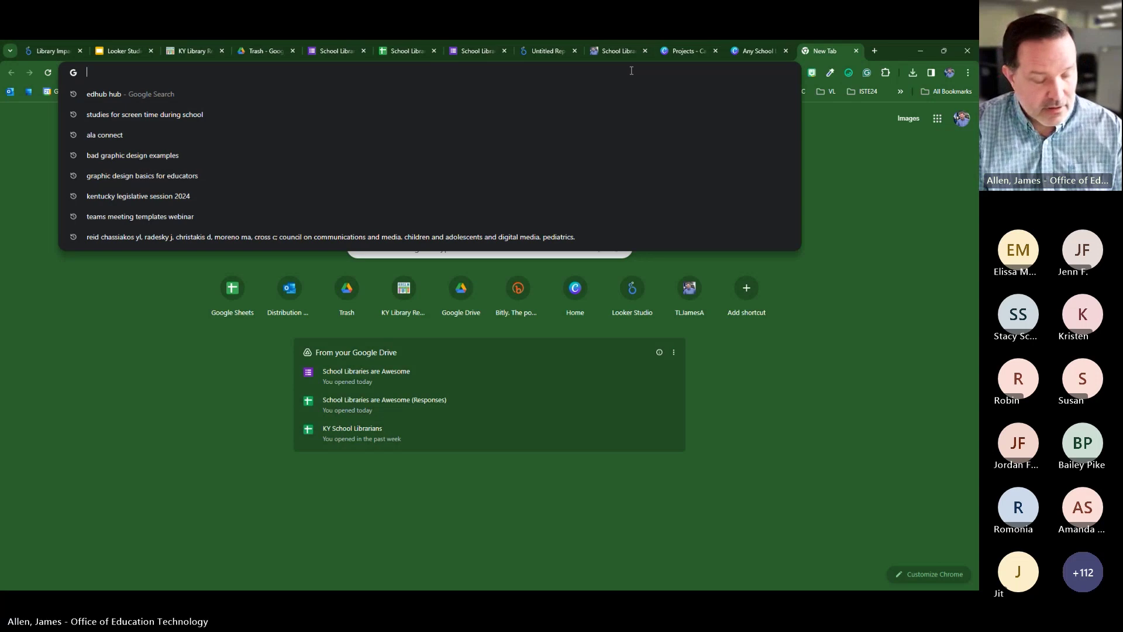
pyautogui.write('edhub ')
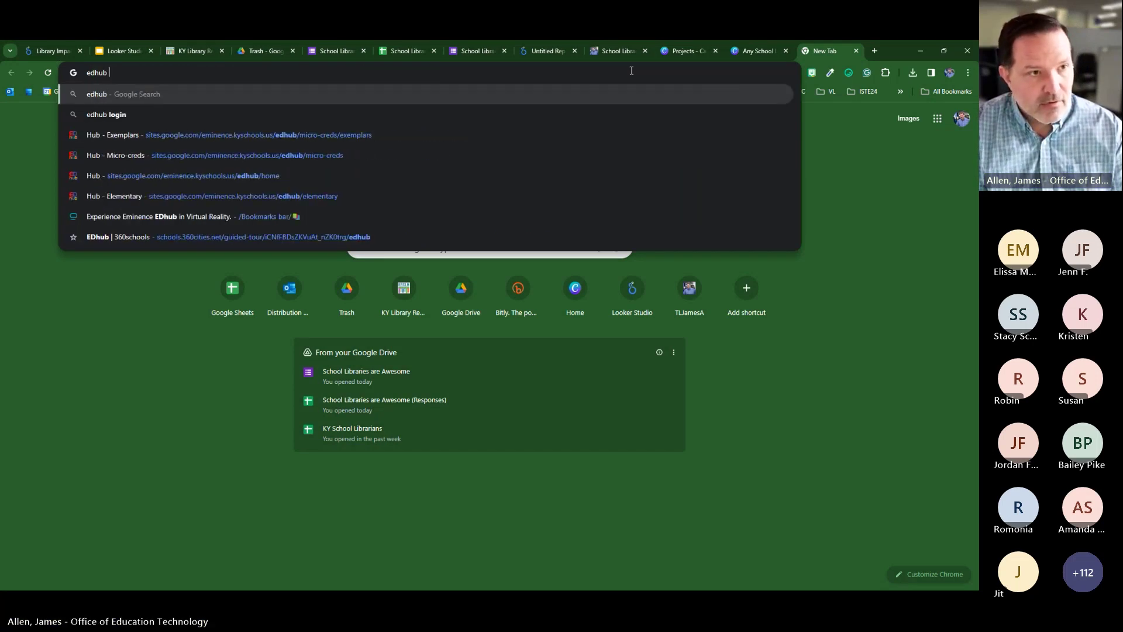
pyautogui.write('hub')
pyautogui.press('Return')
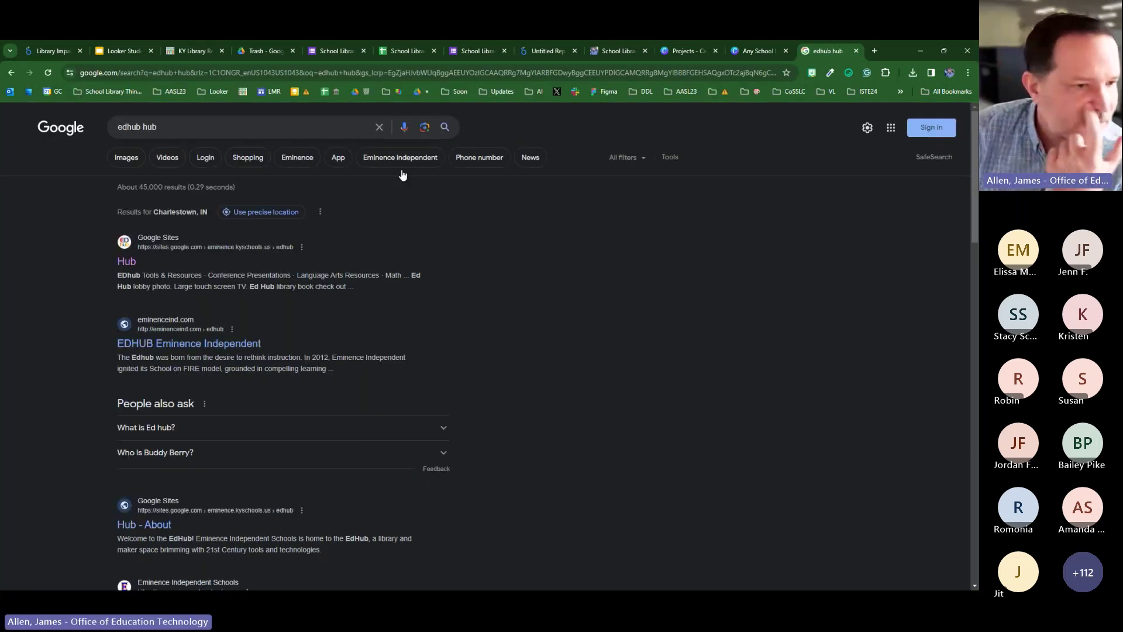
pyautogui.click(522, 387)
pyautogui.click(126, 261)
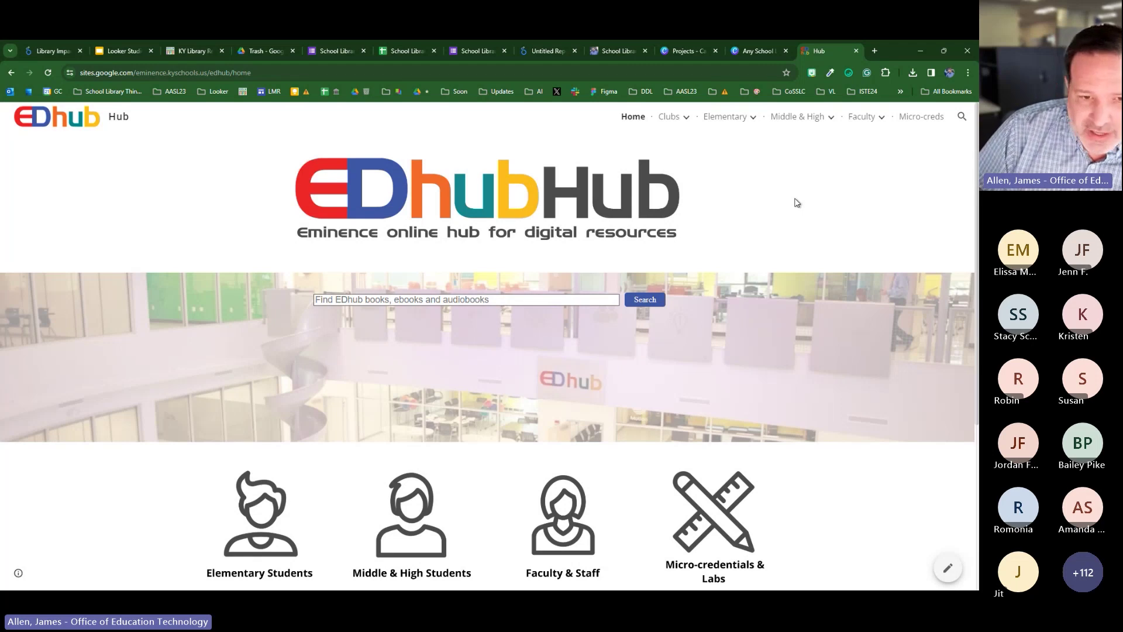
# - Open the 40 Book Challenge dashboard from the EDhub site's Elementary page
pyautogui.click(725, 116)
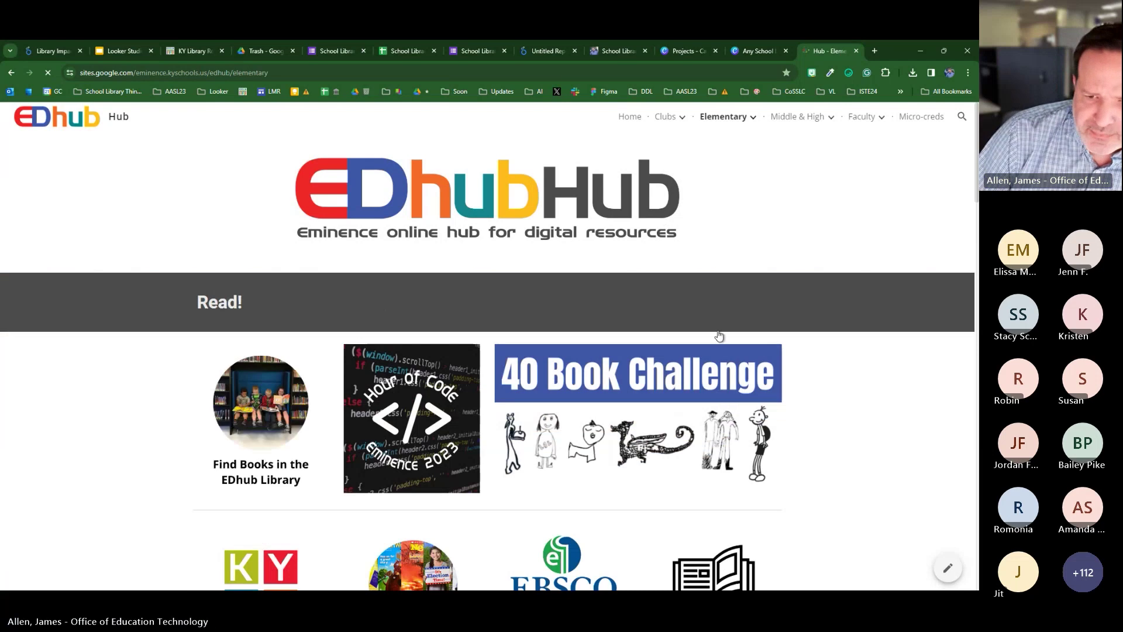
pyautogui.scroll(-1, 649, 398)
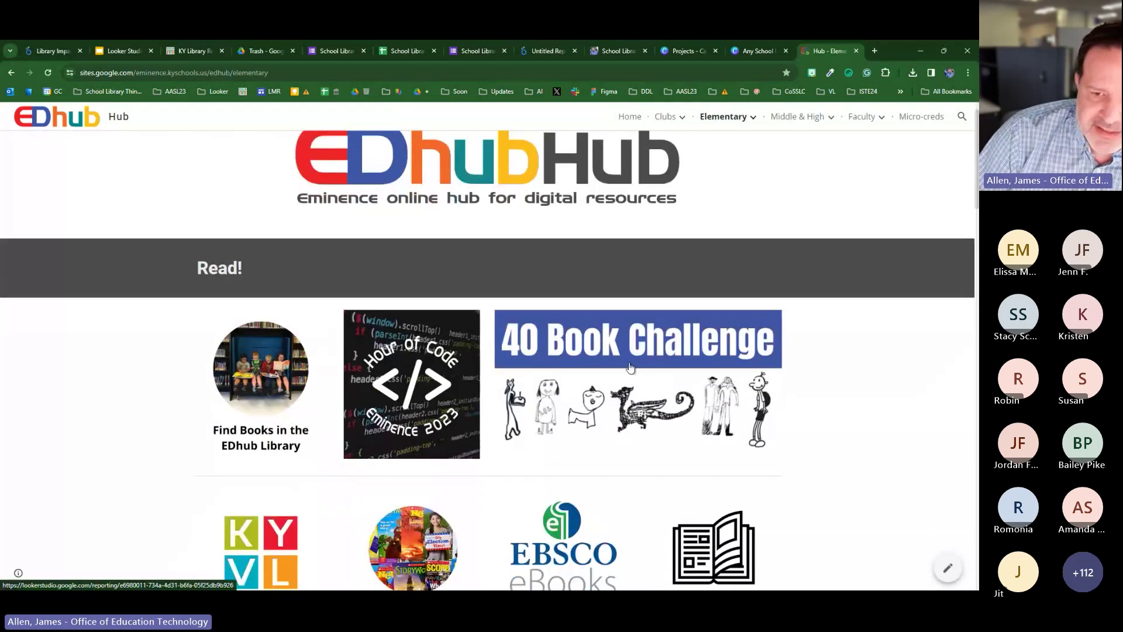
pyautogui.click(629, 367)
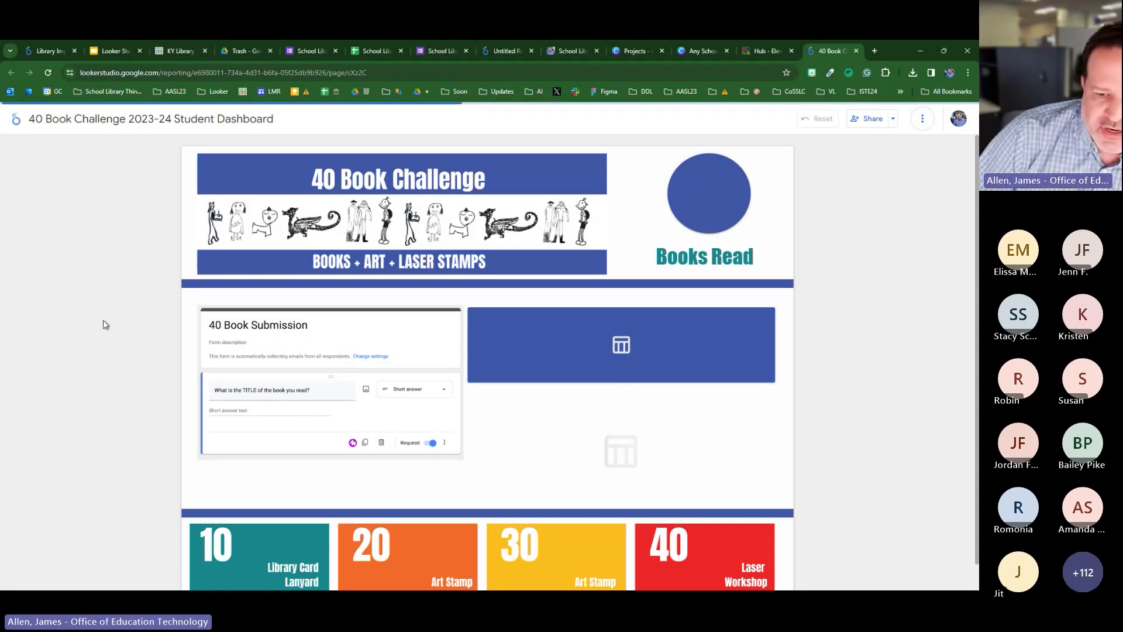
# - Examine the 40 Book Challenge dashboard's header, embedded submission form, student data area and reward tiers
pyautogui.scroll(-1, 103, 321)
pyautogui.scroll(1, 326, 419)
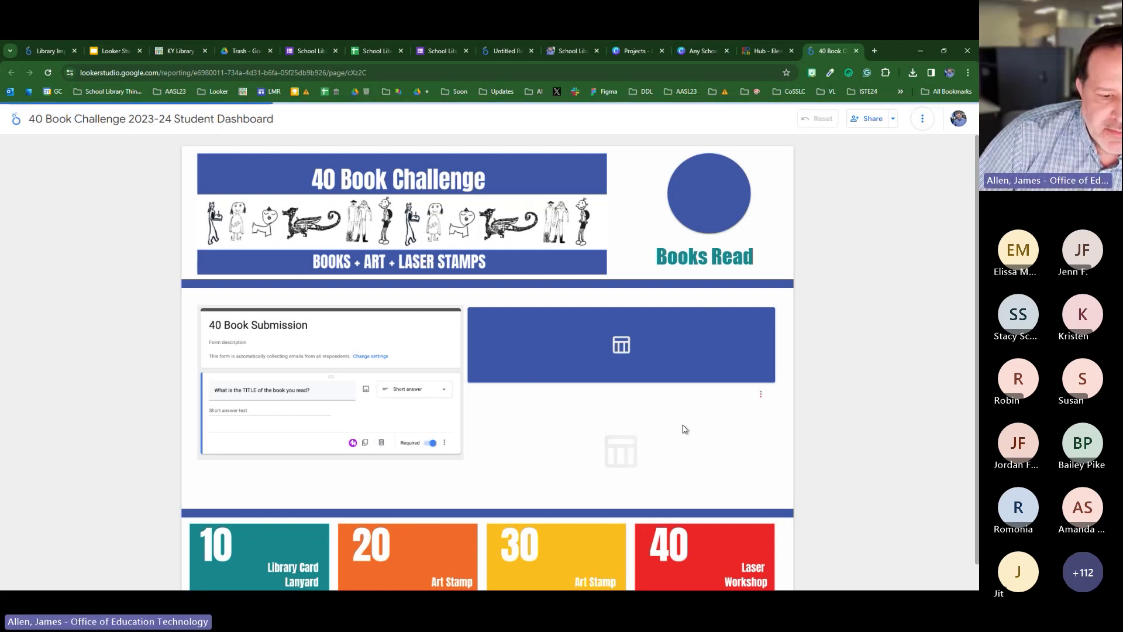
pyautogui.scroll(-1, 683, 424)
pyautogui.scroll(1, 636, 321)
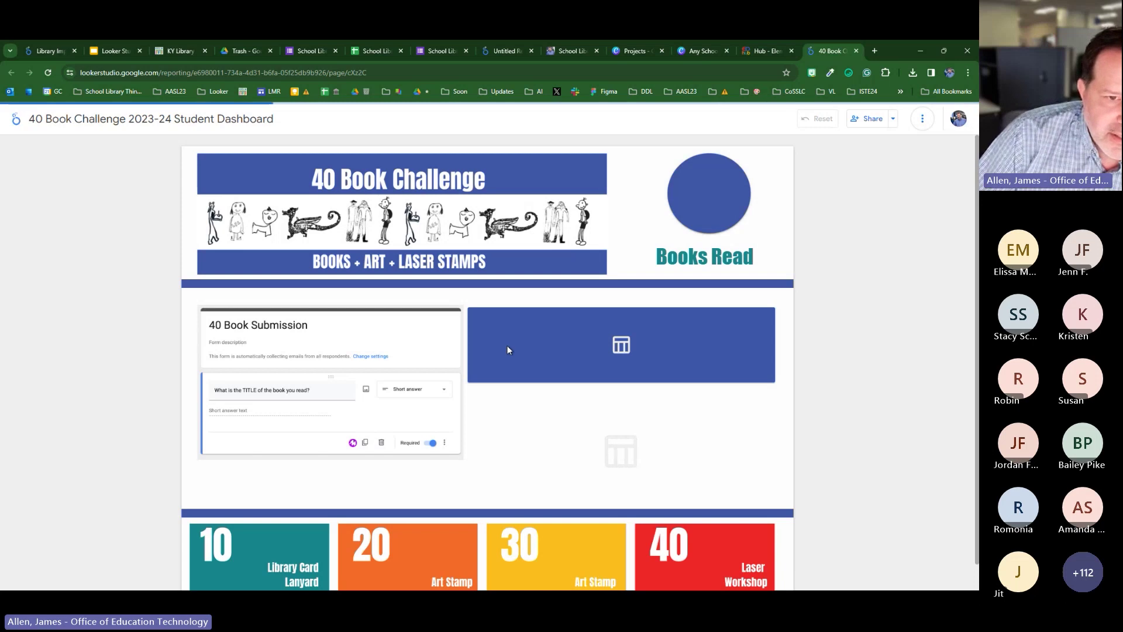
pyautogui.scroll(-1, 509, 349)
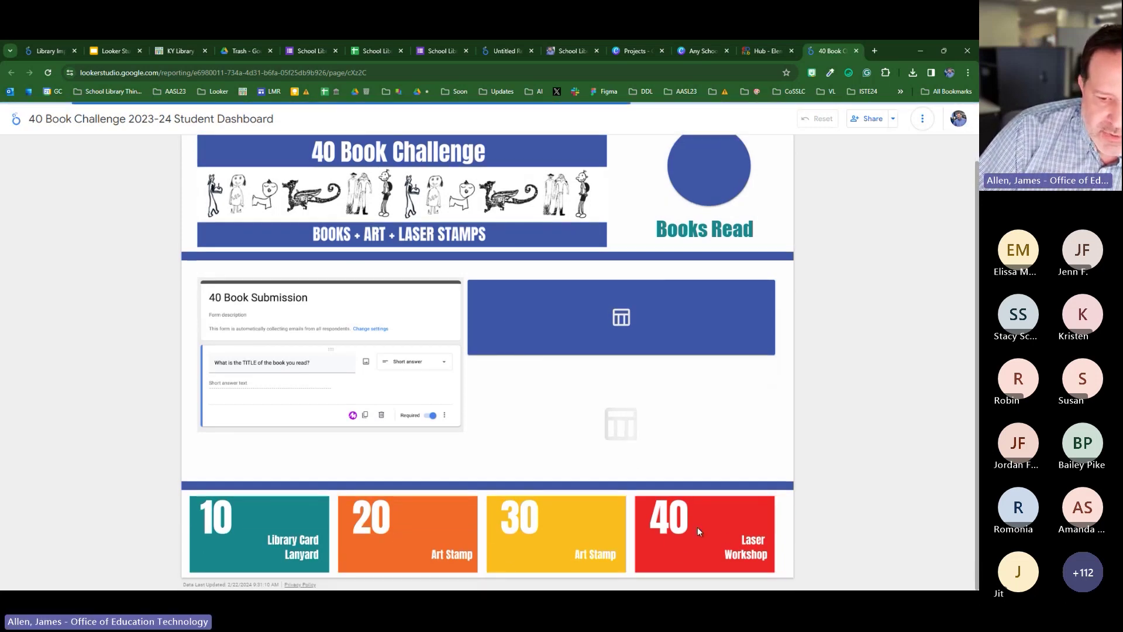
pyautogui.scroll(1, 764, 526)
pyautogui.scroll(-1, 750, 542)
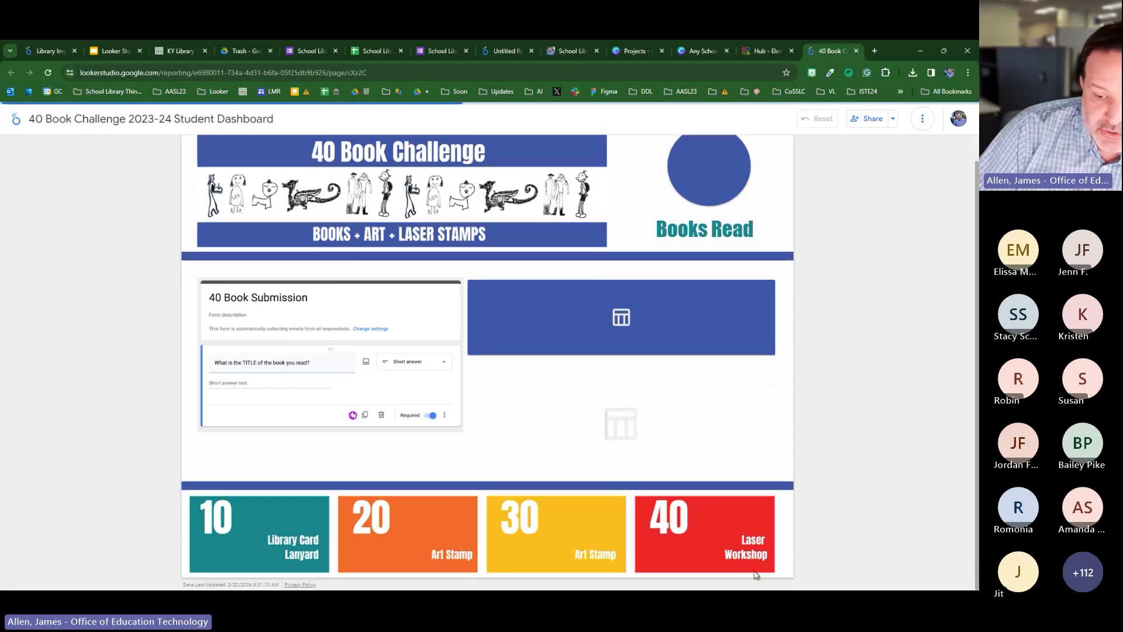
pyautogui.scroll(1, 753, 559)
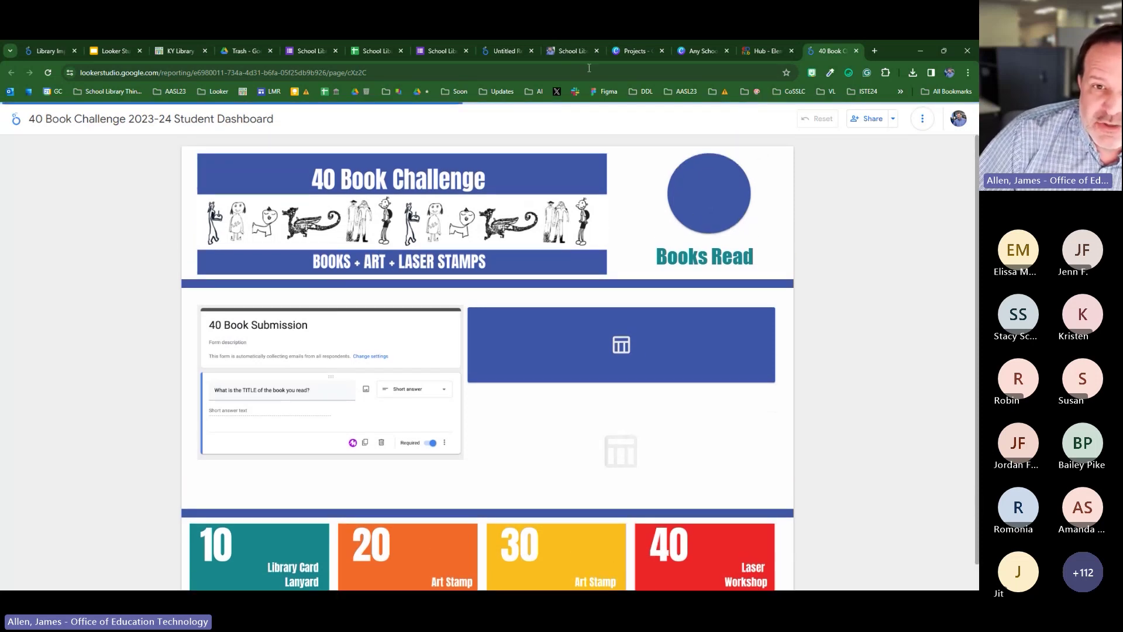
pyautogui.moveTo(492, 56)
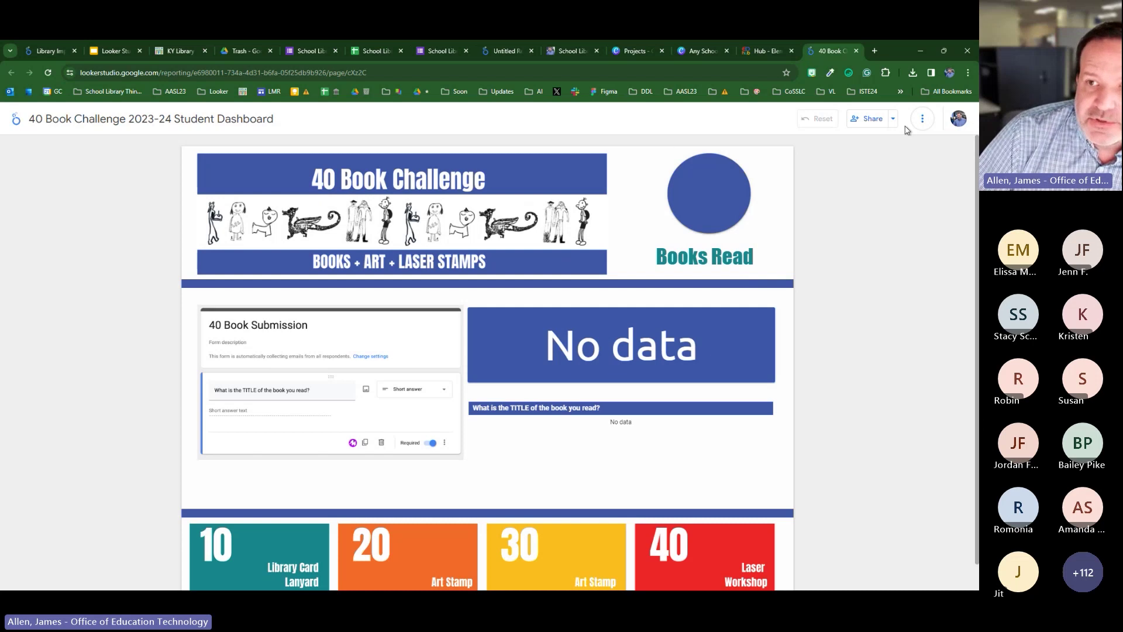
# - Return to the EDhub site and open the micro-credential status report from its Micro-creds page
pyautogui.click(777, 58)
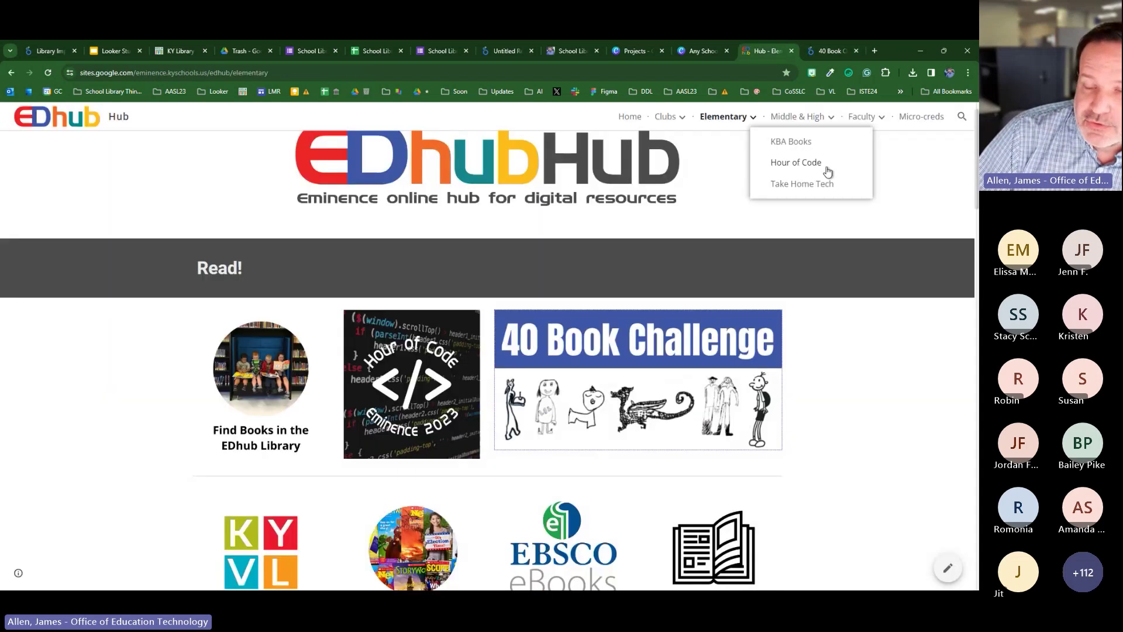
pyautogui.click(917, 119)
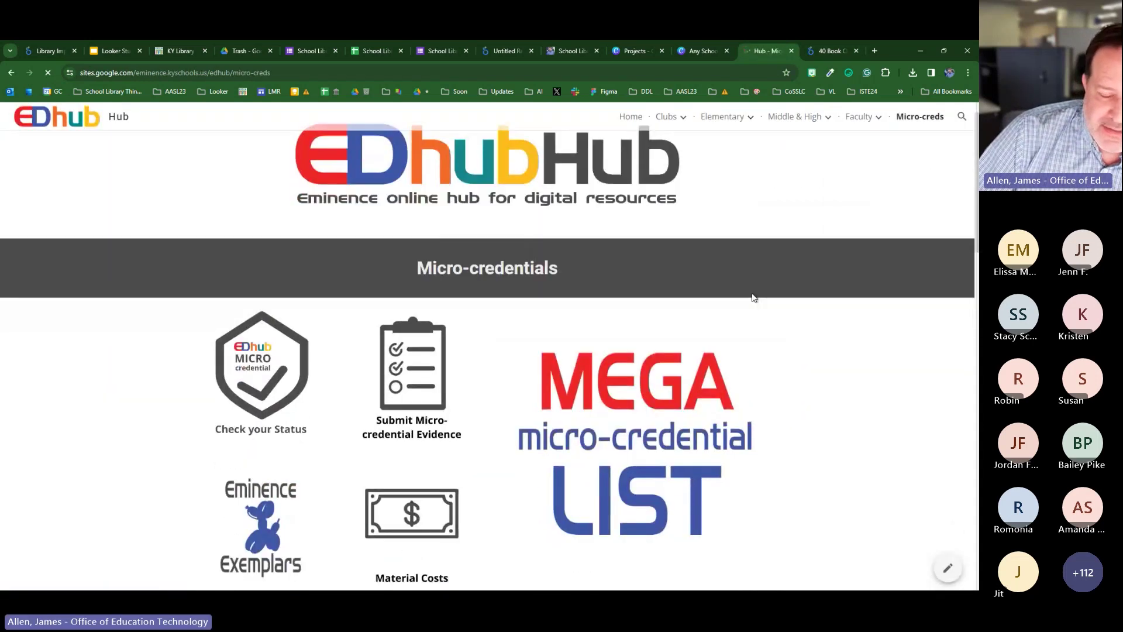
pyautogui.scroll(-1, 752, 296)
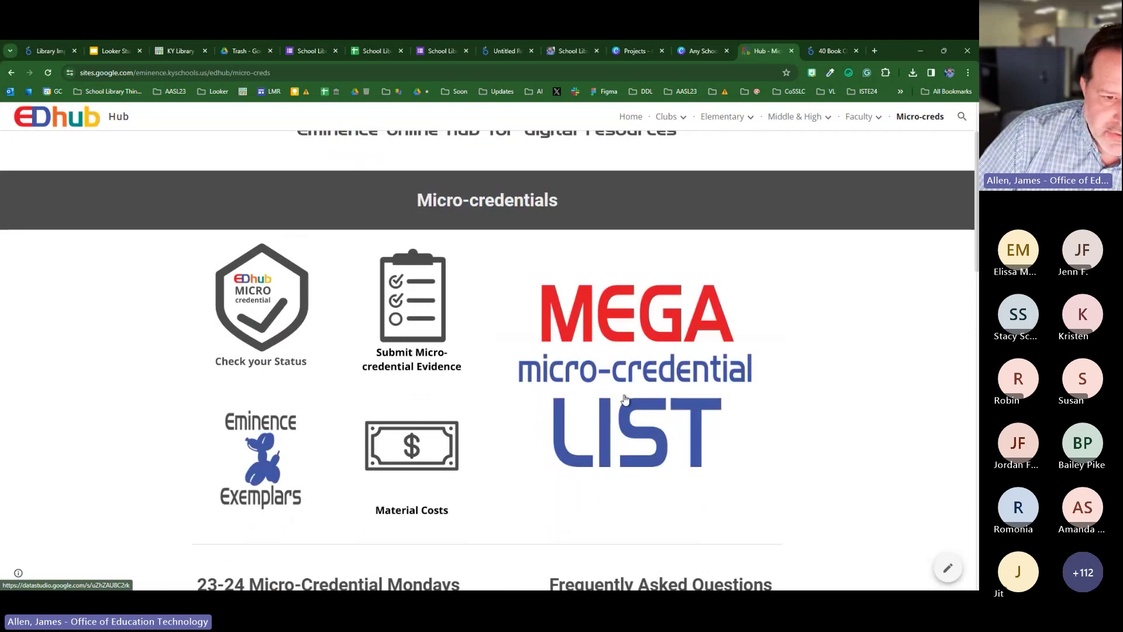
pyautogui.click(278, 297)
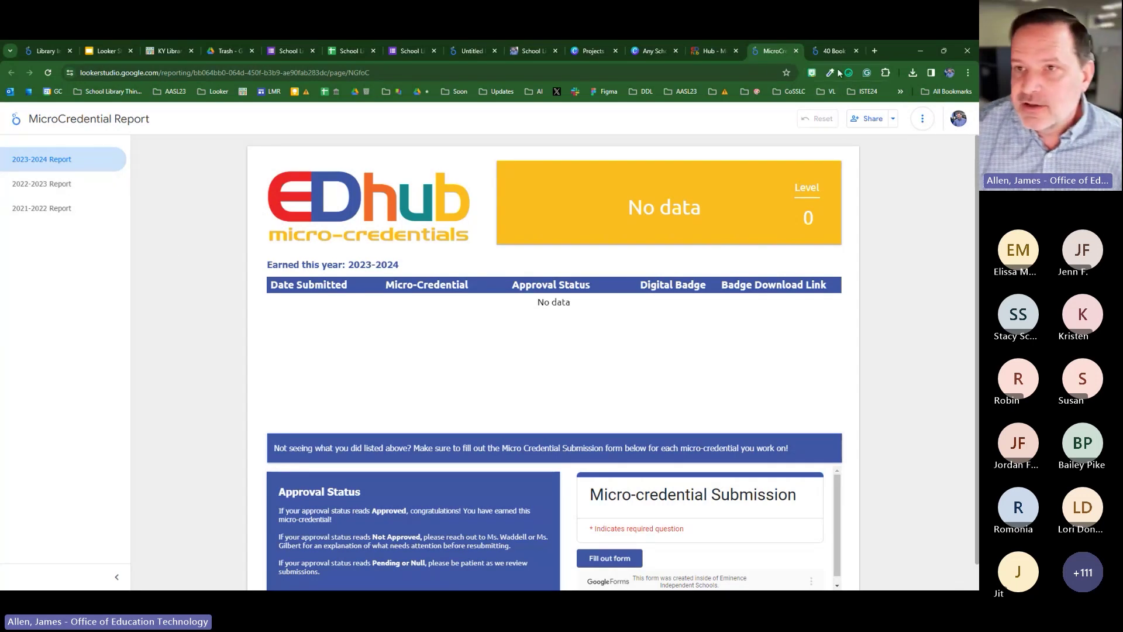
# - Open the MEGA micro-credential list from the EDhub site and filter it to Beginner difficulty only to browse the matching cards
pyautogui.click(726, 58)
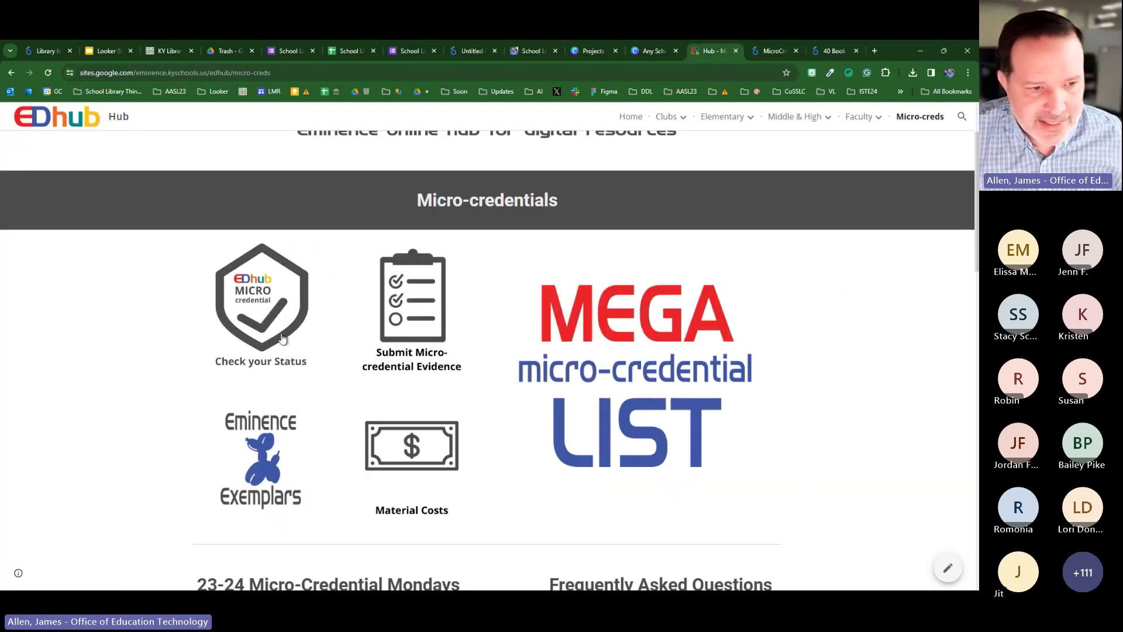
pyautogui.click(661, 342)
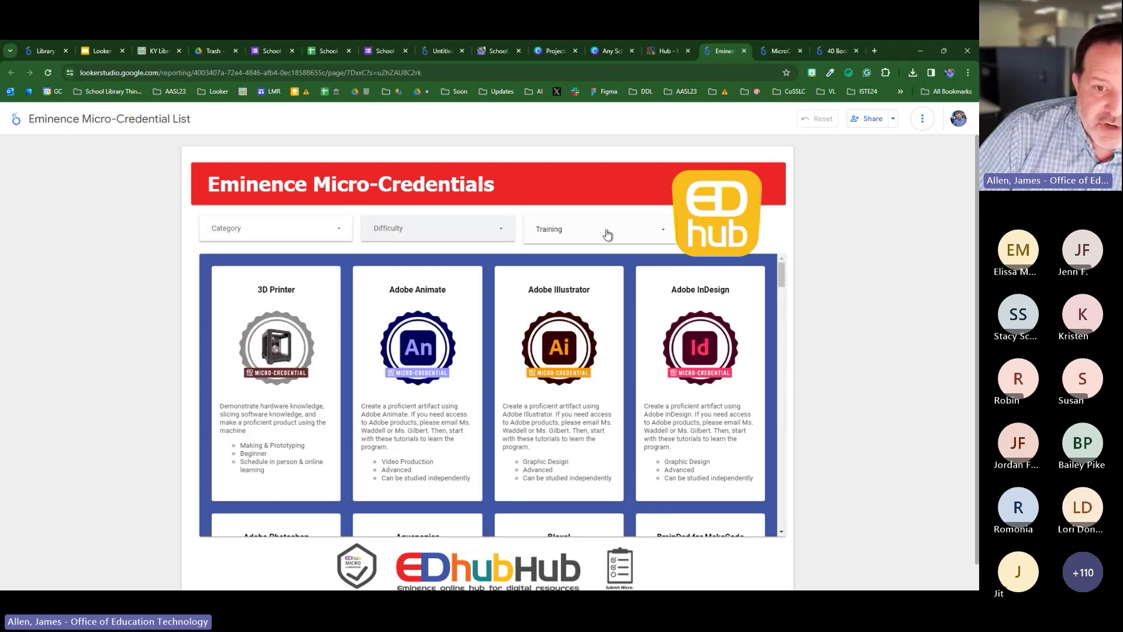
pyautogui.click(451, 233)
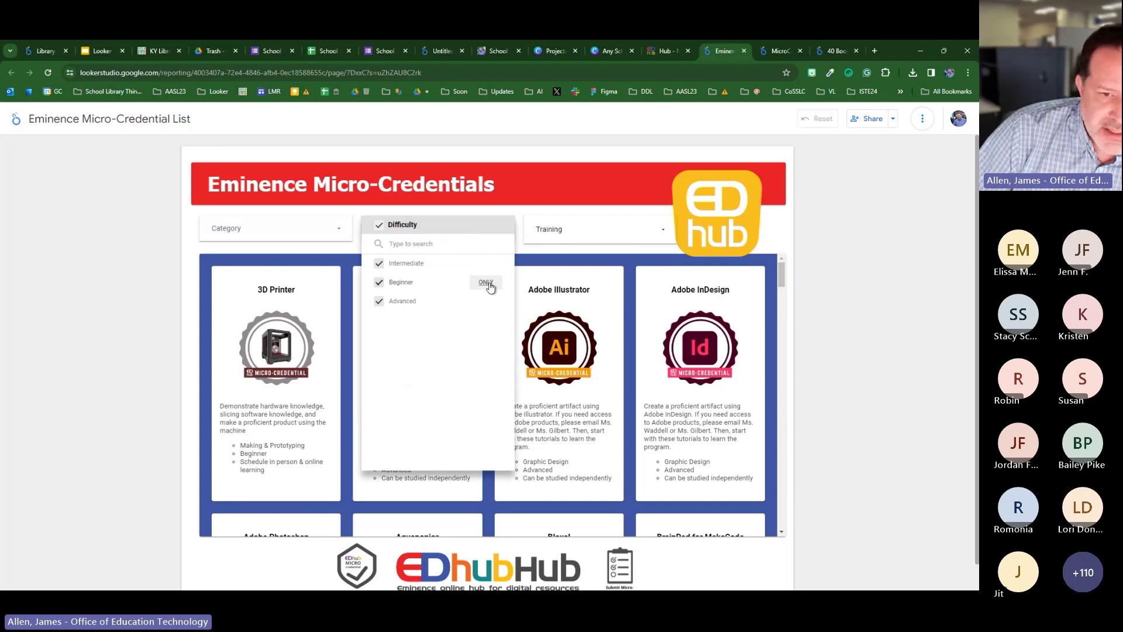
pyautogui.click(486, 283)
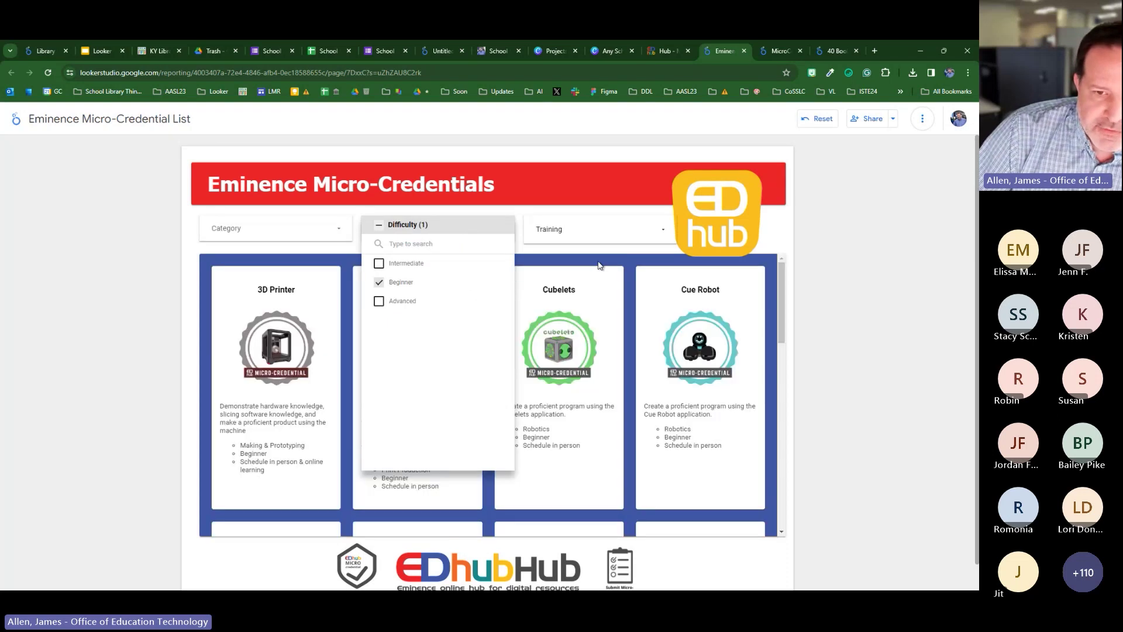
pyautogui.click(610, 256)
pyautogui.scroll(-10, 572, 414)
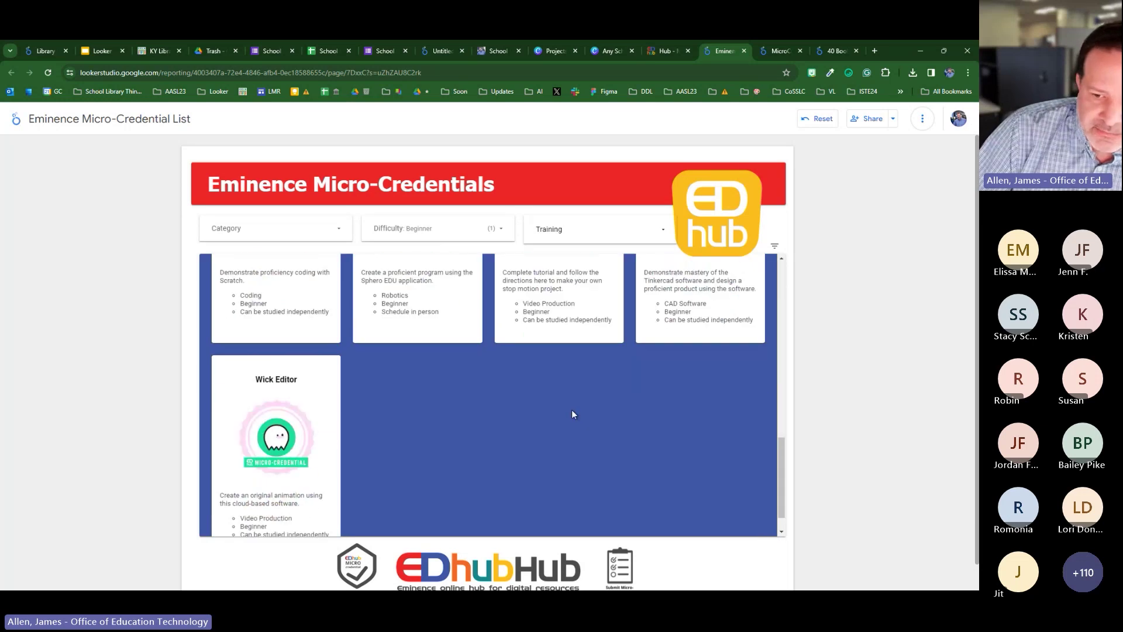
pyautogui.scroll(10, 572, 414)
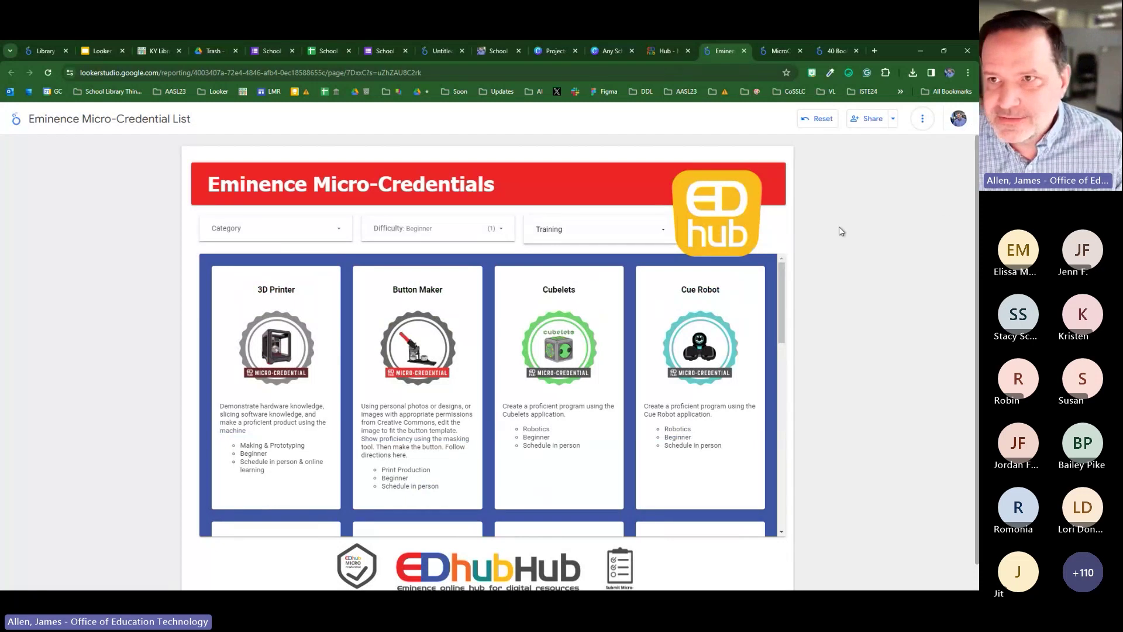
# - Close the 40 Book Challenge dashboard, return to the Untitled Report and review the fields of its School Libraries are Awesome data source
pyautogui.click(856, 51)
pyautogui.click(463, 54)
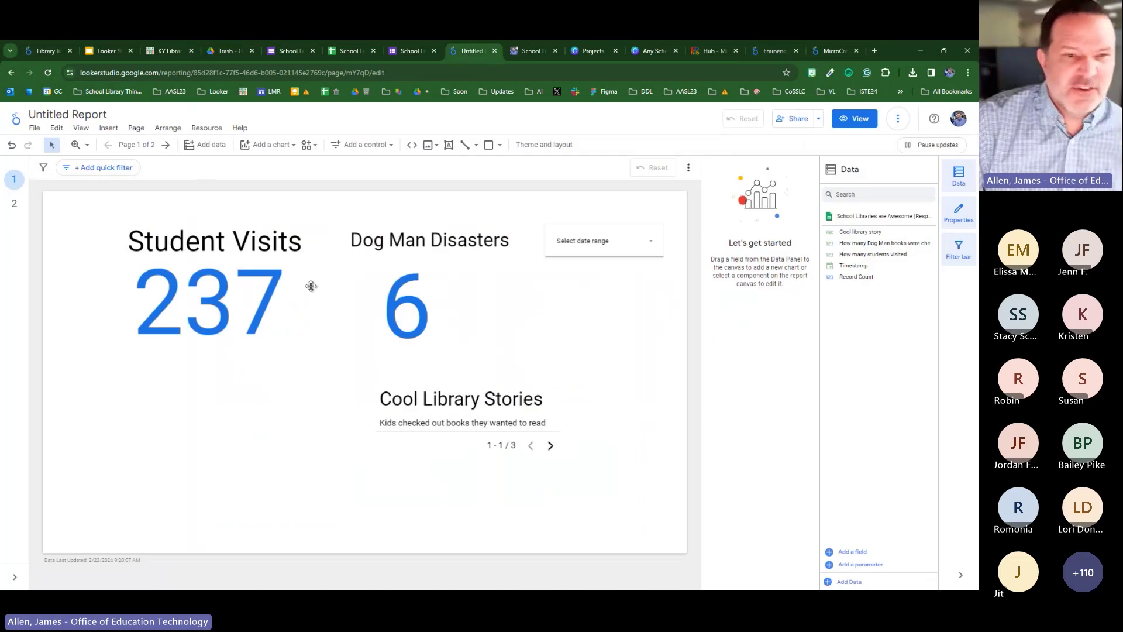
pyautogui.click(205, 130)
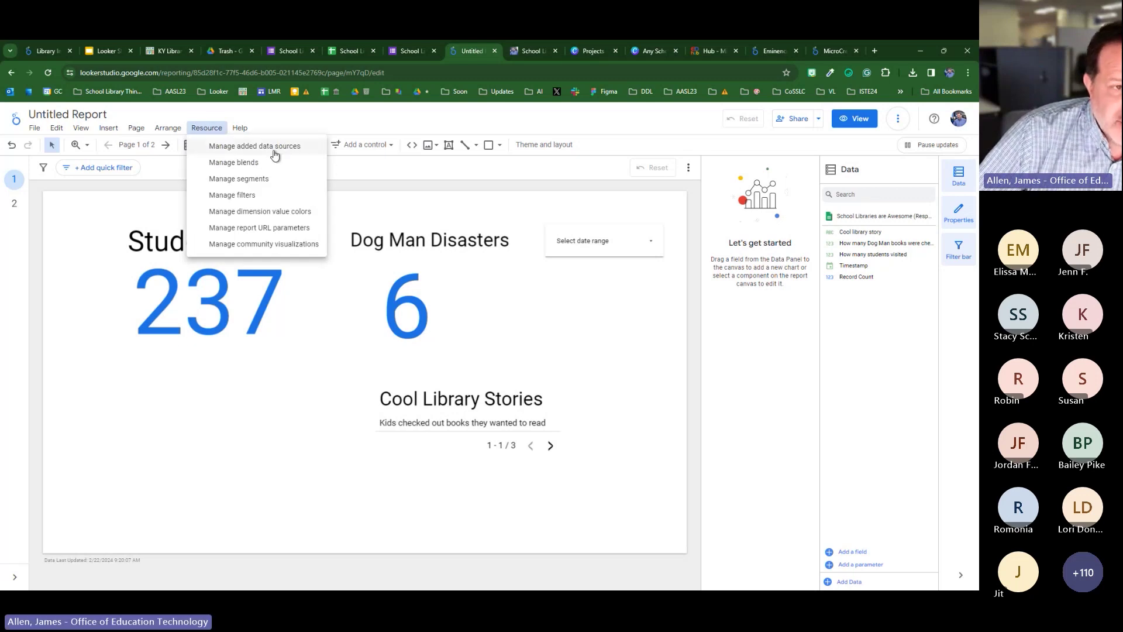
pyautogui.click(304, 153)
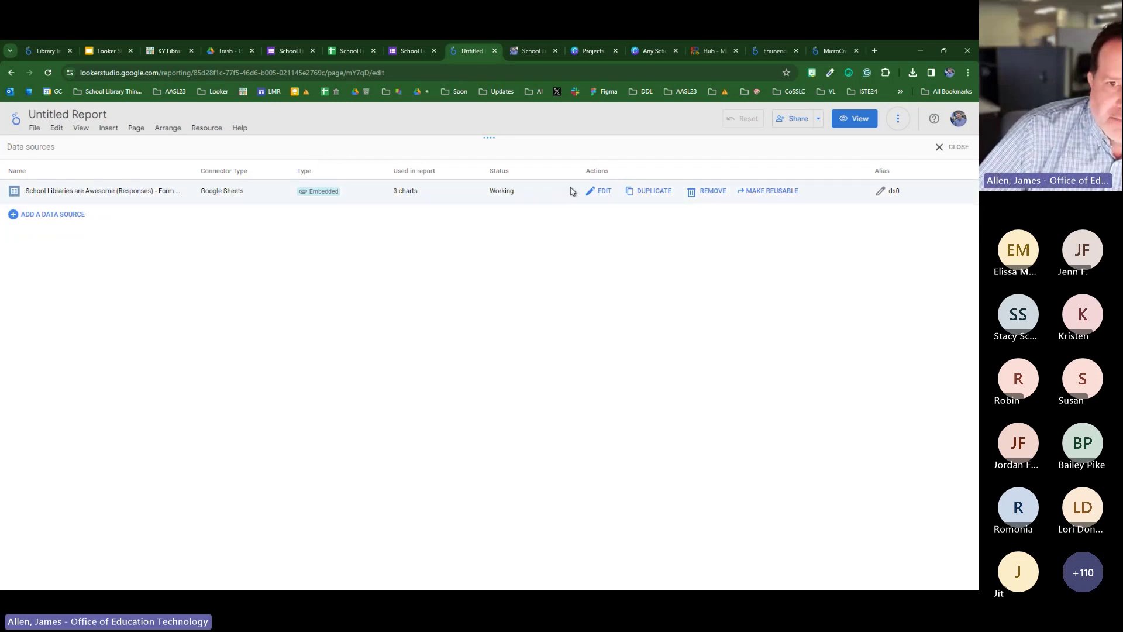
pyautogui.click(603, 192)
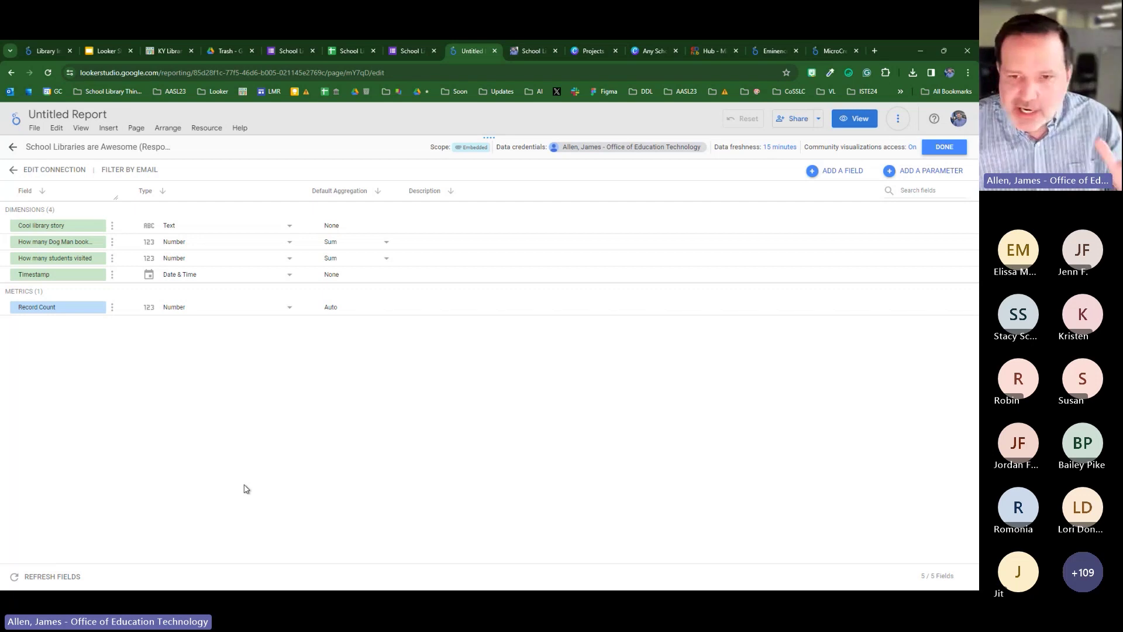
pyautogui.click(523, 224)
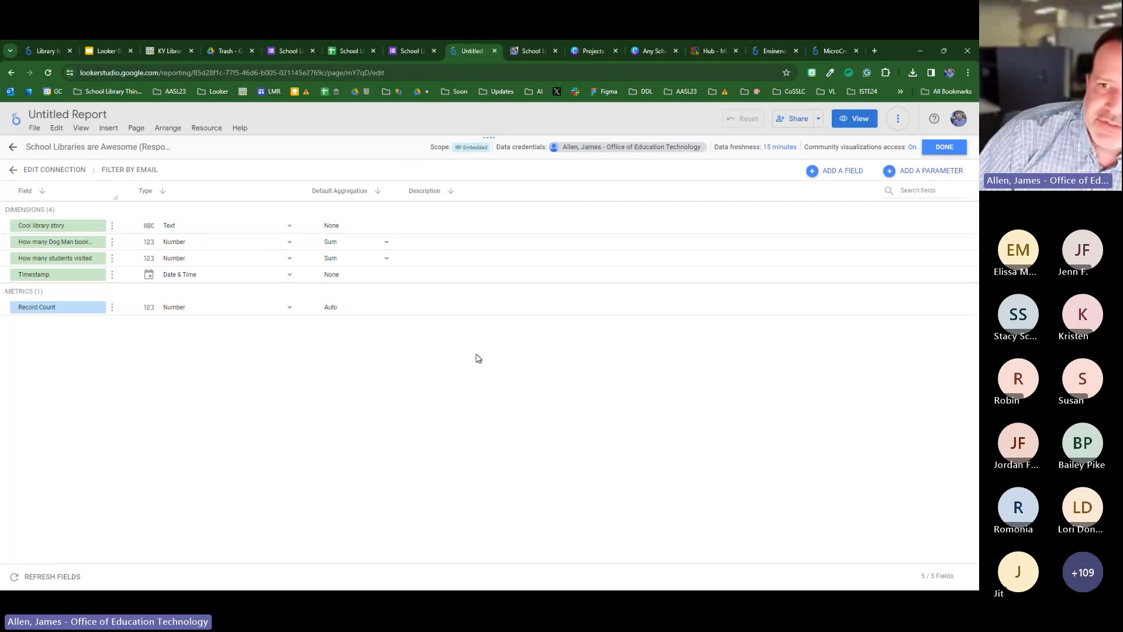
pyautogui.click(941, 148)
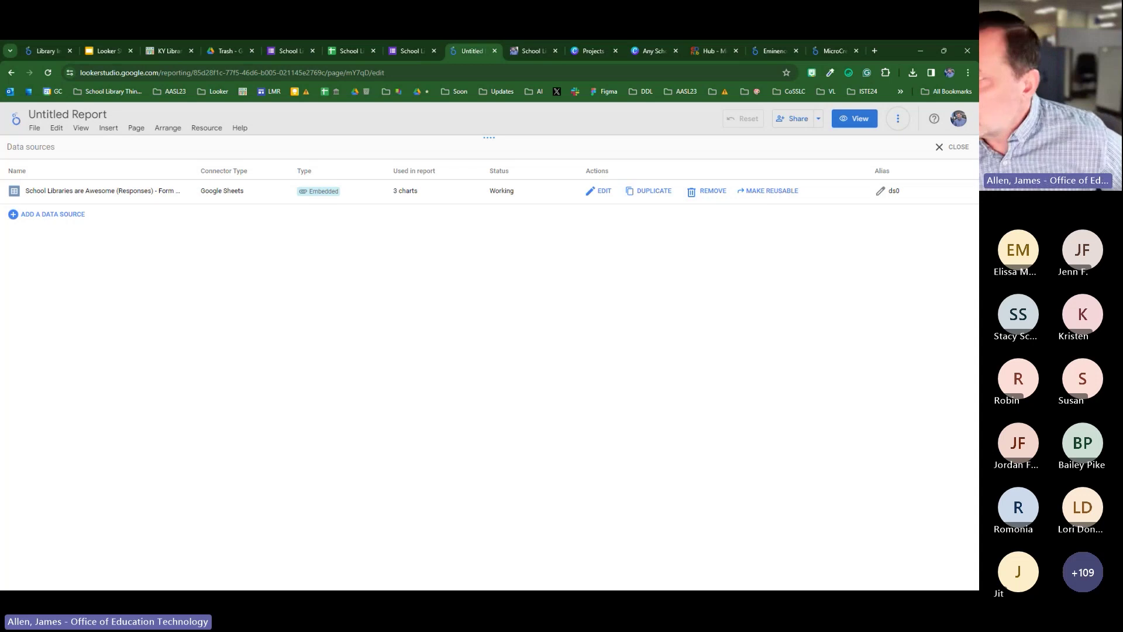
# - Bring up the Google Looker Studio meeting window and read the participants' recent questions in the meeting chat
pyautogui.moveTo(780, 181); pyautogui.dragTo(515, 124)
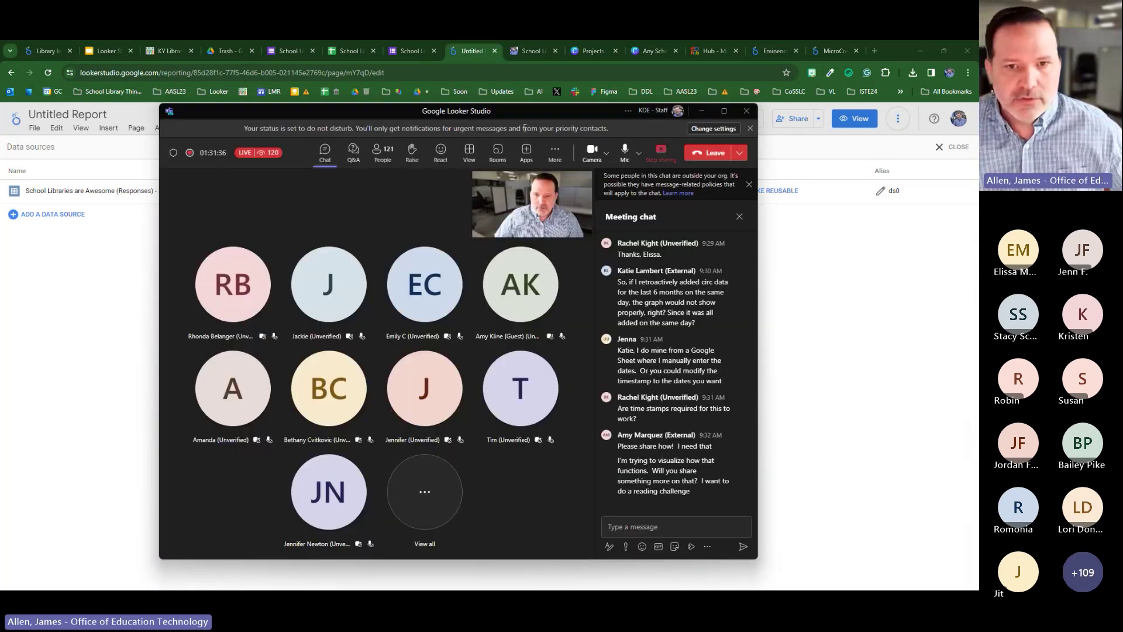
pyautogui.scroll(3, 648, 375)
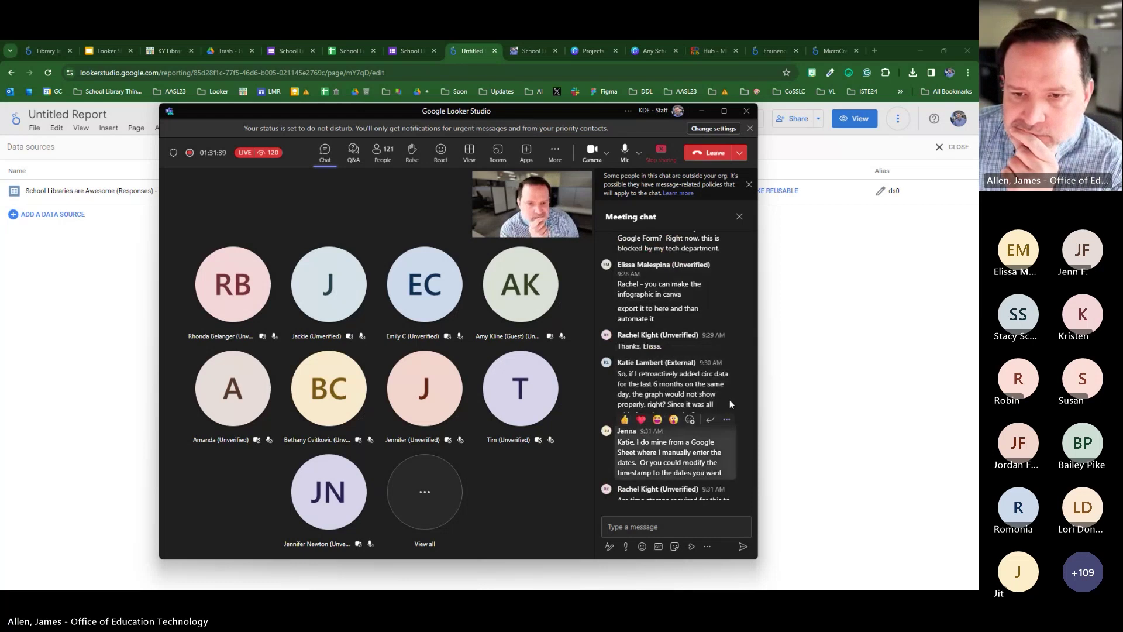
pyautogui.scroll(-2, 725, 390)
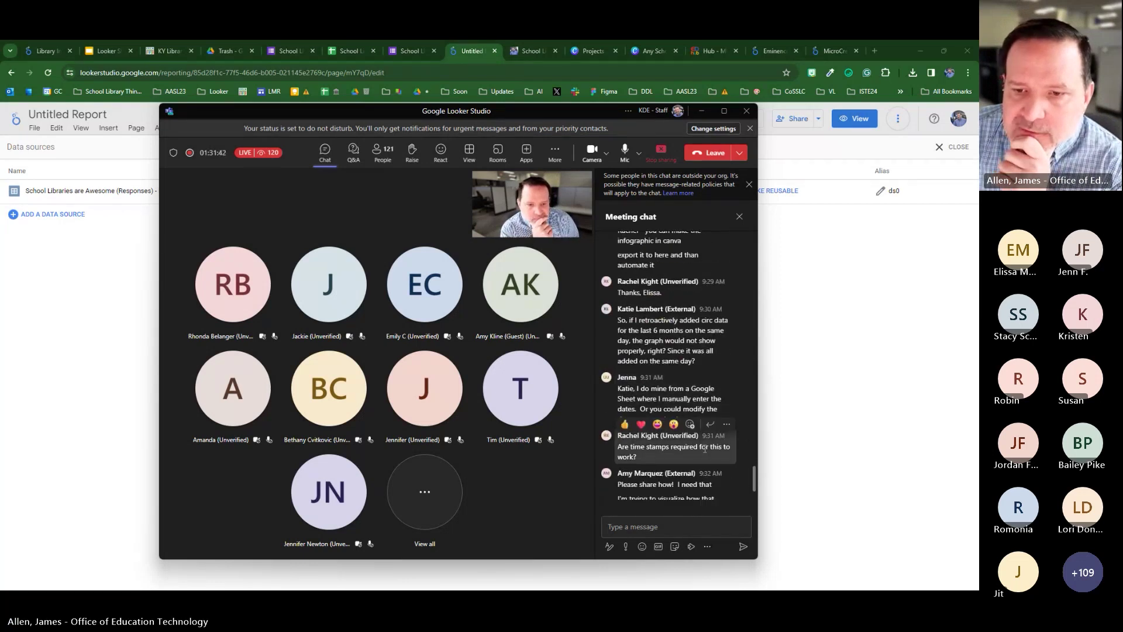
pyautogui.scroll(-1, 722, 363)
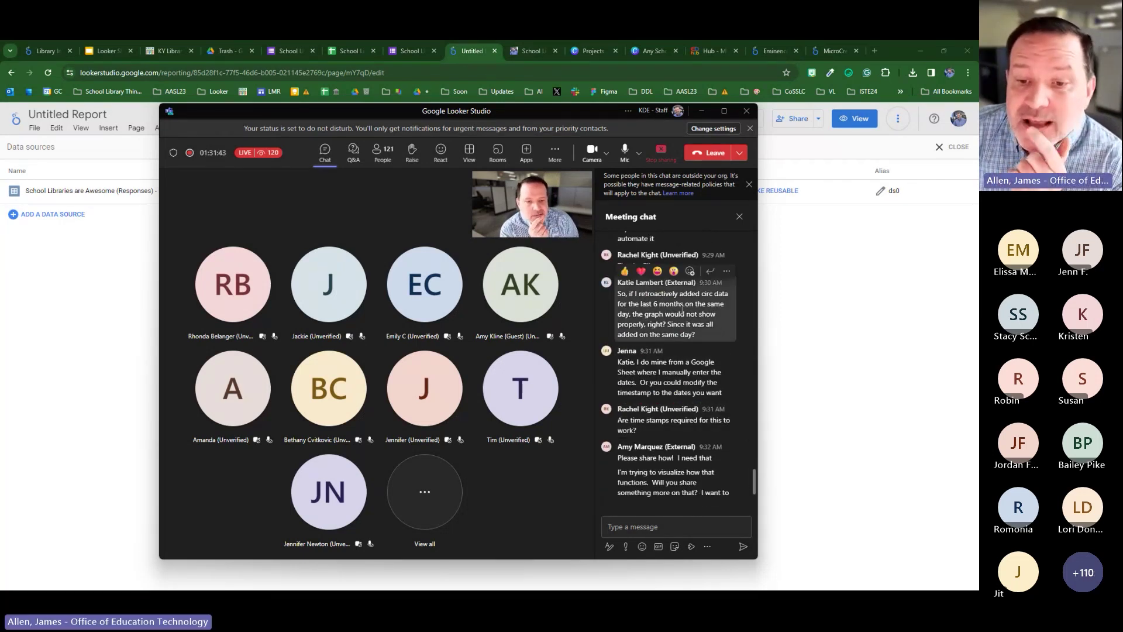
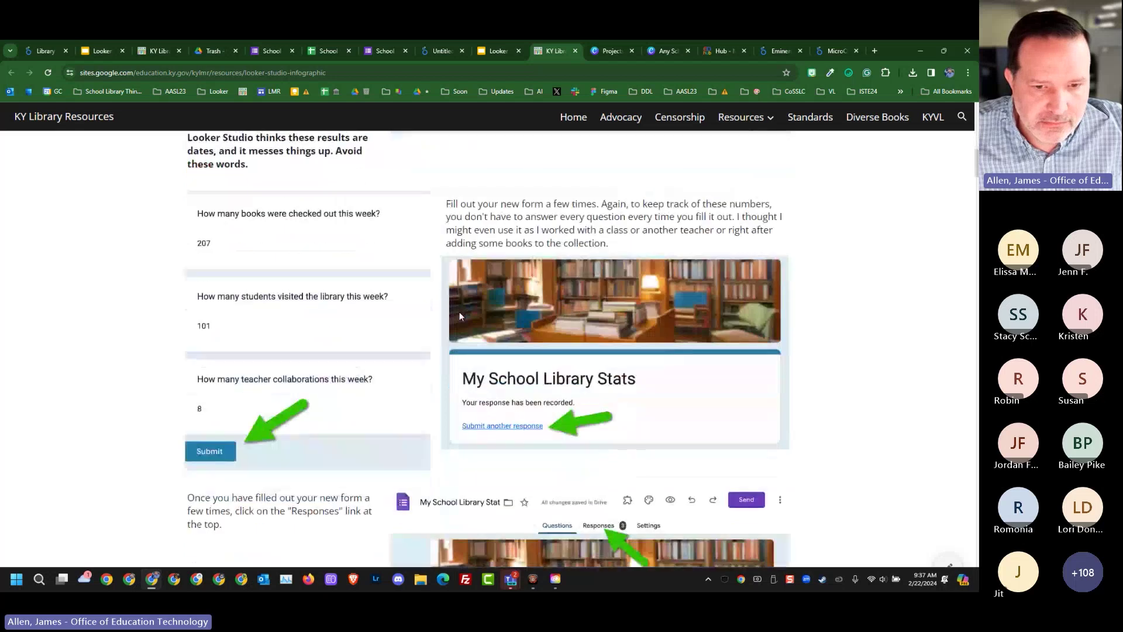
# - Examine the Looker Studio Infographic directions from the introduction through creating the form questions and submitting responses
pyautogui.scroll(-4, 526, 351)
pyautogui.scroll(3, 594, 394)
pyautogui.scroll(12, 593, 394)
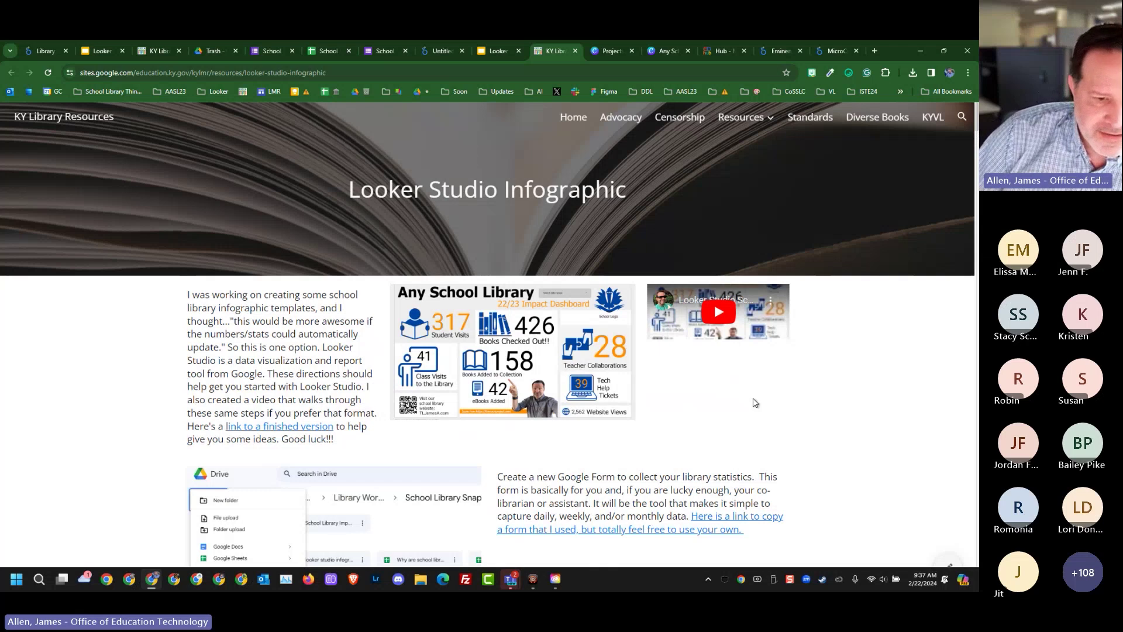
pyautogui.scroll(-1, 441, 358)
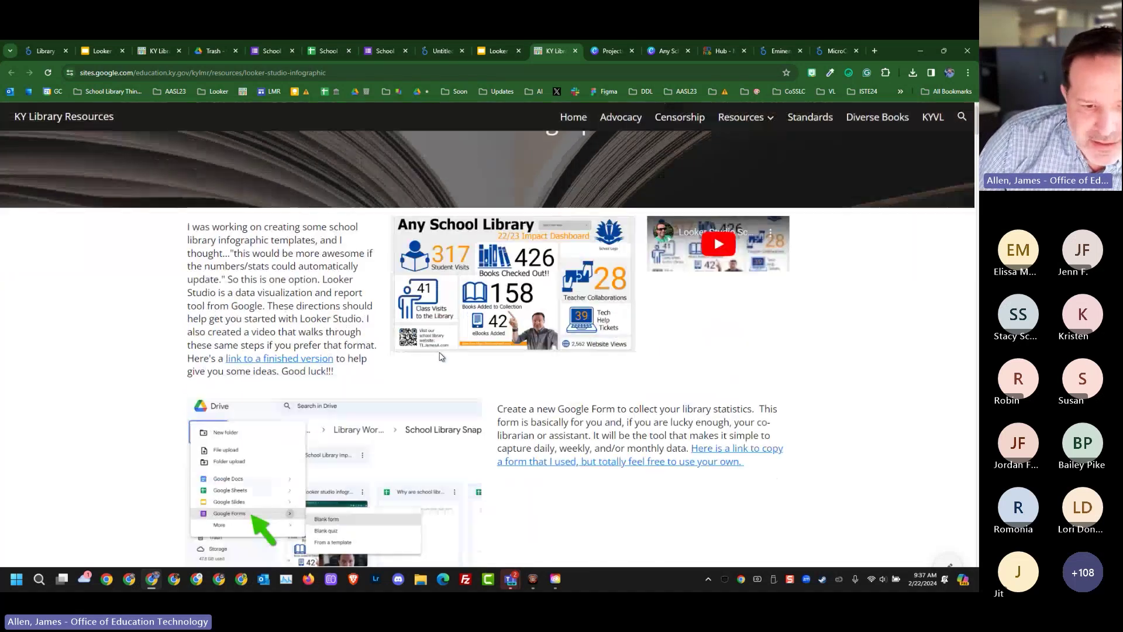
pyautogui.scroll(-5, 442, 360)
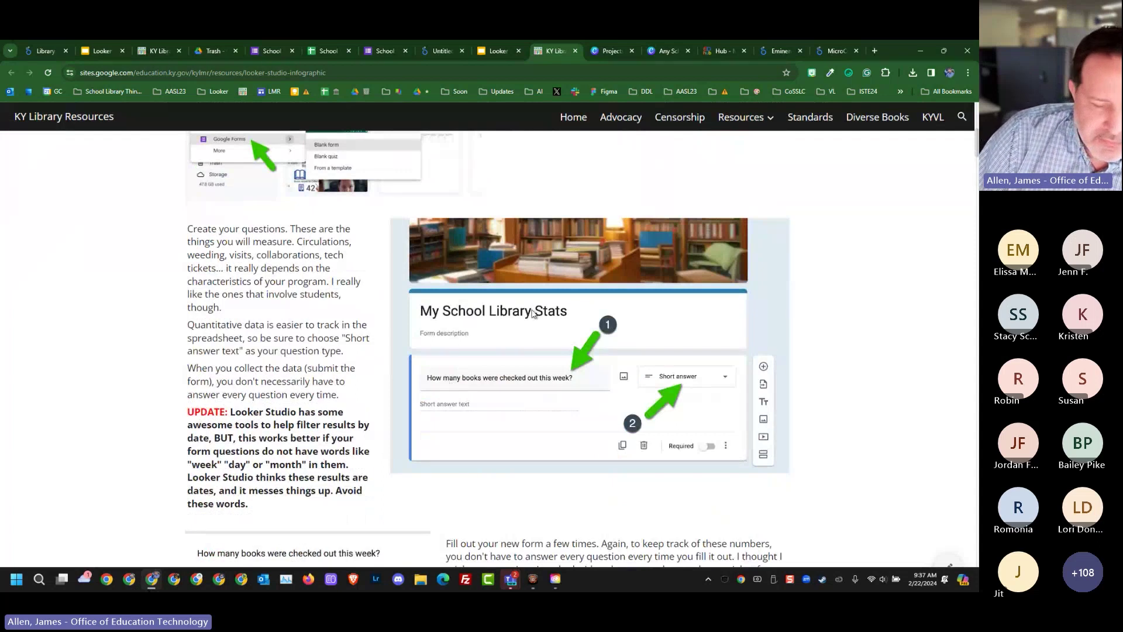
pyautogui.scroll(-4, 533, 313)
pyautogui.scroll(-6, 534, 303)
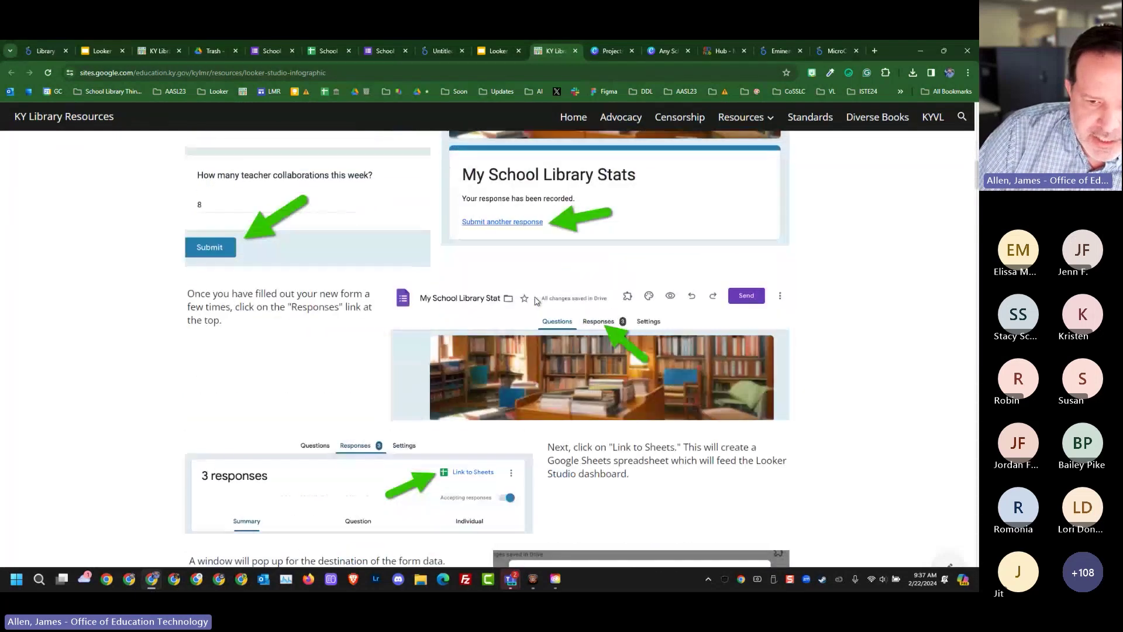
# - Examine the directions on creating the response spreadsheet, starting a Blank Report and adding Google Sheets data, returning to the page's beginning
pyautogui.scroll(-6, 611, 325)
pyautogui.scroll(-4, 611, 325)
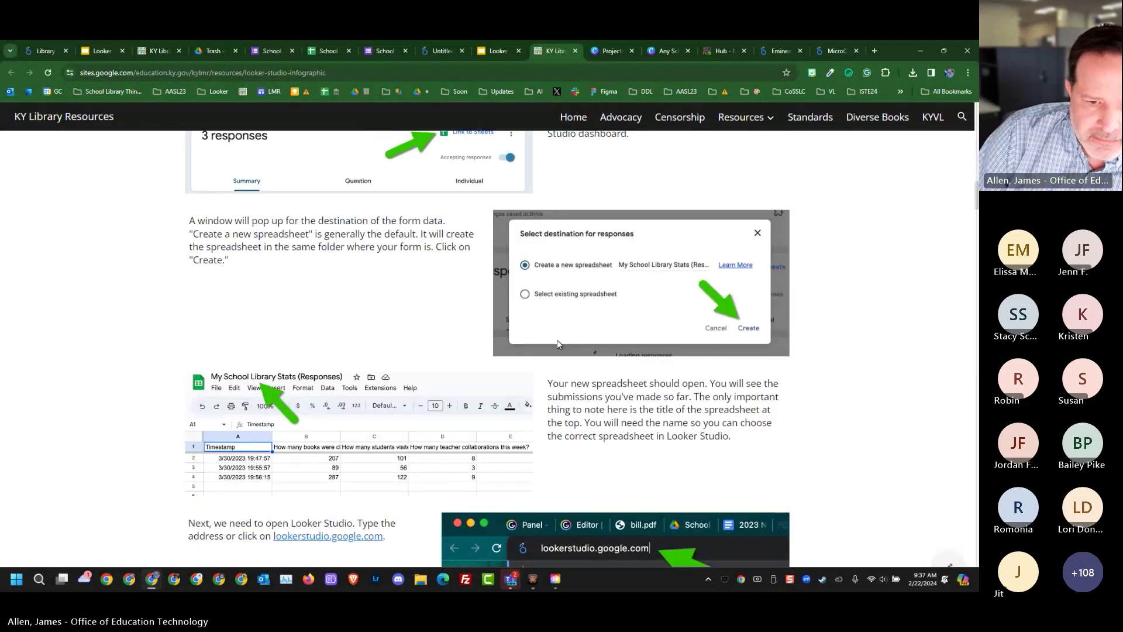
pyautogui.scroll(-4, 556, 339)
pyautogui.scroll(-10, 557, 339)
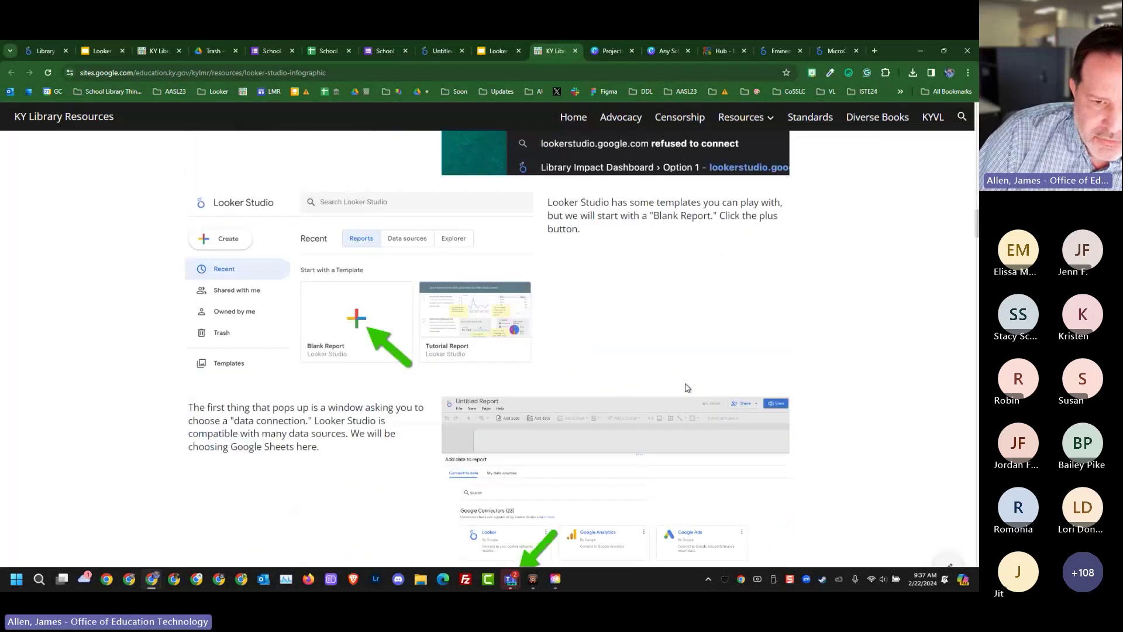
pyautogui.scroll(-2, 566, 383)
pyautogui.scroll(12, 566, 383)
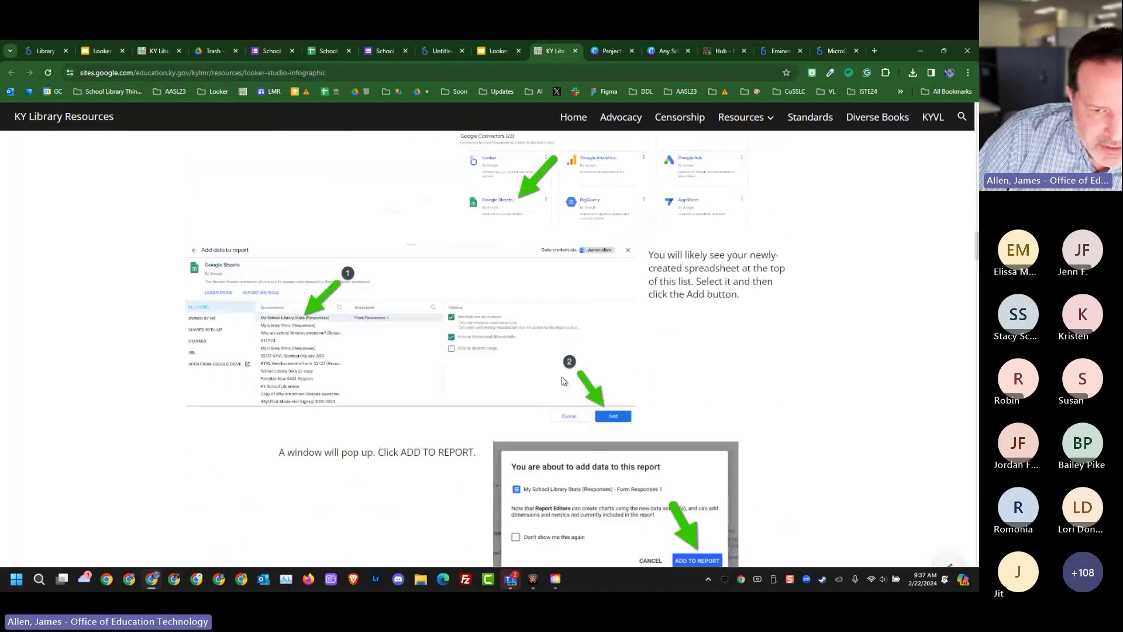
pyautogui.scroll(15, 566, 381)
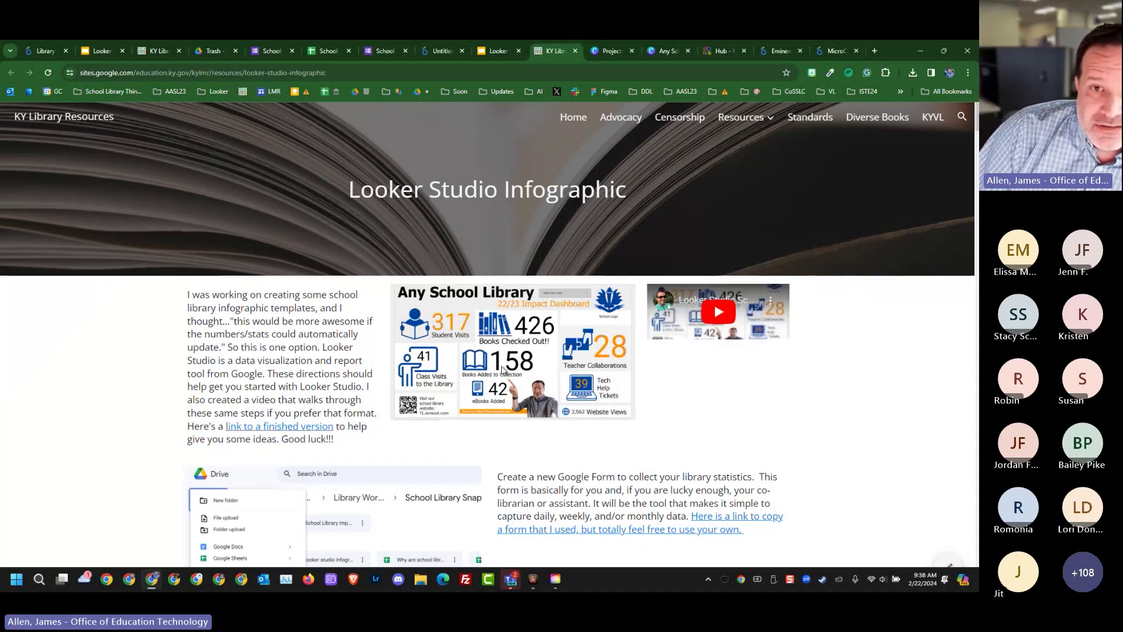
# - Open the School Library Infographic blog post from the Looker Studio Resources slide, skim it and return to the slide
pyautogui.click(493, 52)
pyautogui.click(285, 279)
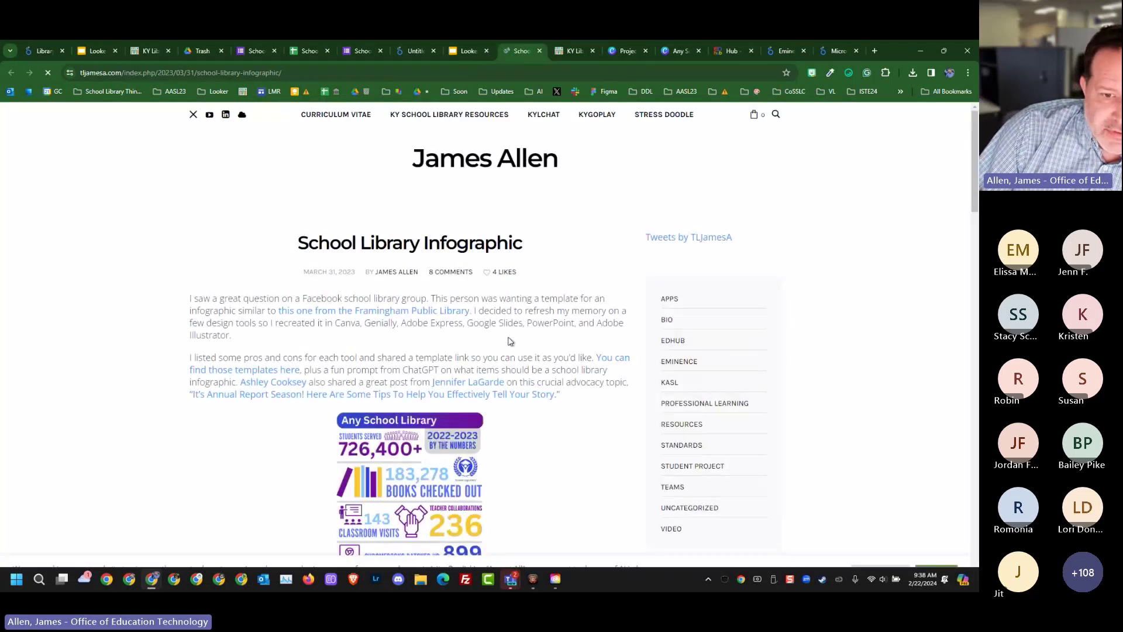
pyautogui.scroll(-7, 527, 351)
pyautogui.scroll(7, 491, 392)
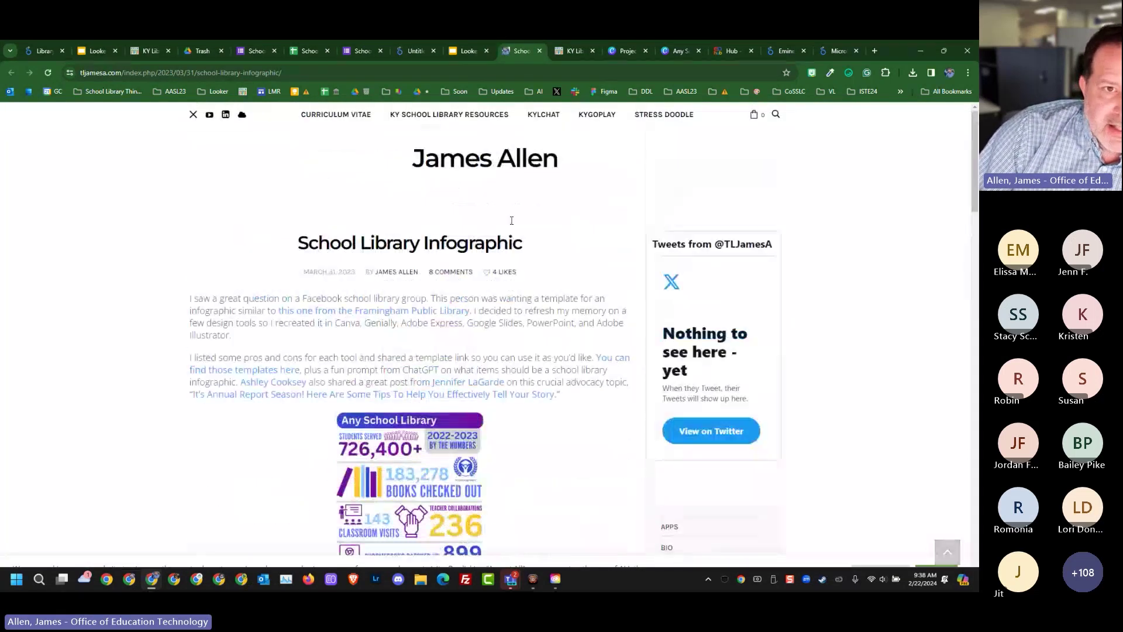
pyautogui.click(464, 50)
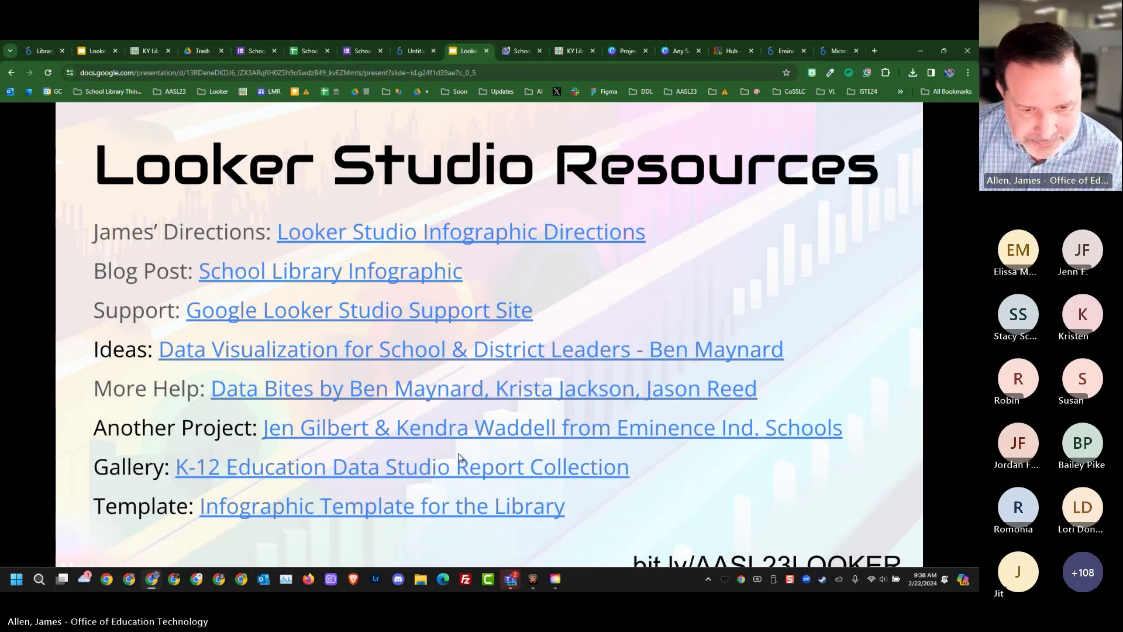
# - Open the Infographic Template for the Library link, look over the Canva template section and return to the Looker Studio Resources slide
pyautogui.click(408, 509)
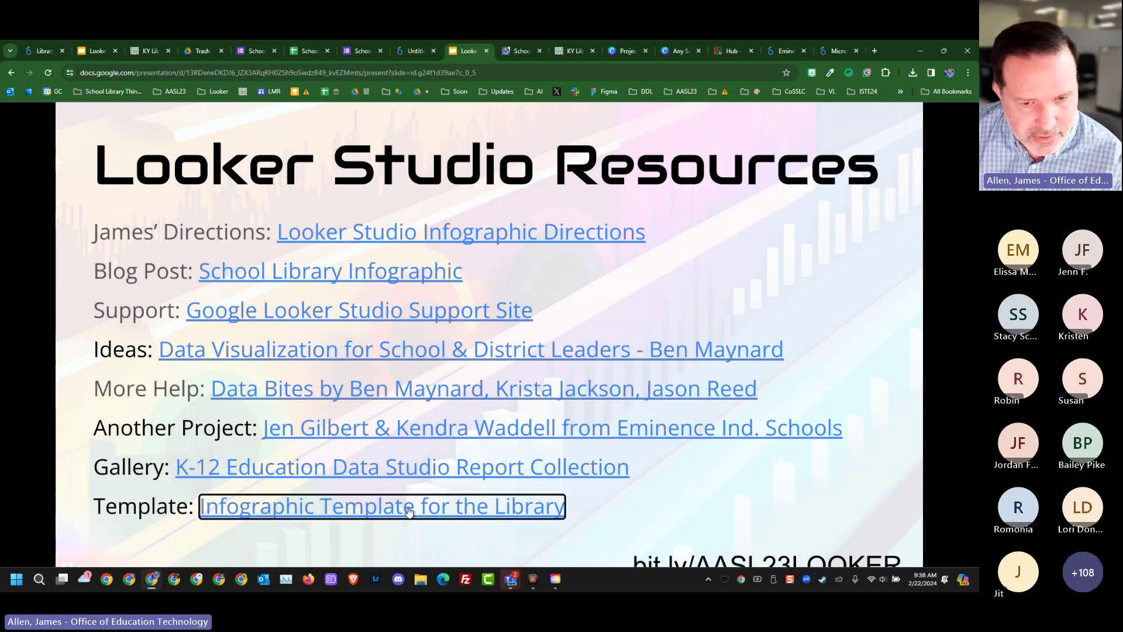
pyautogui.scroll(-6, 479, 259)
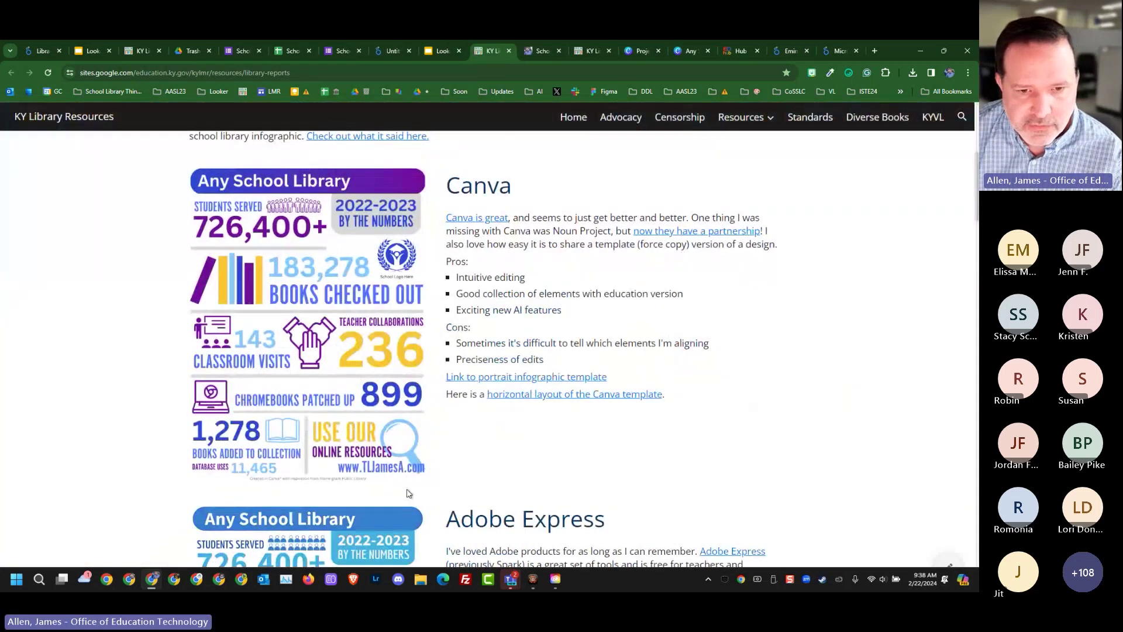
pyautogui.scroll(-2, 408, 493)
pyautogui.scroll(1, 418, 468)
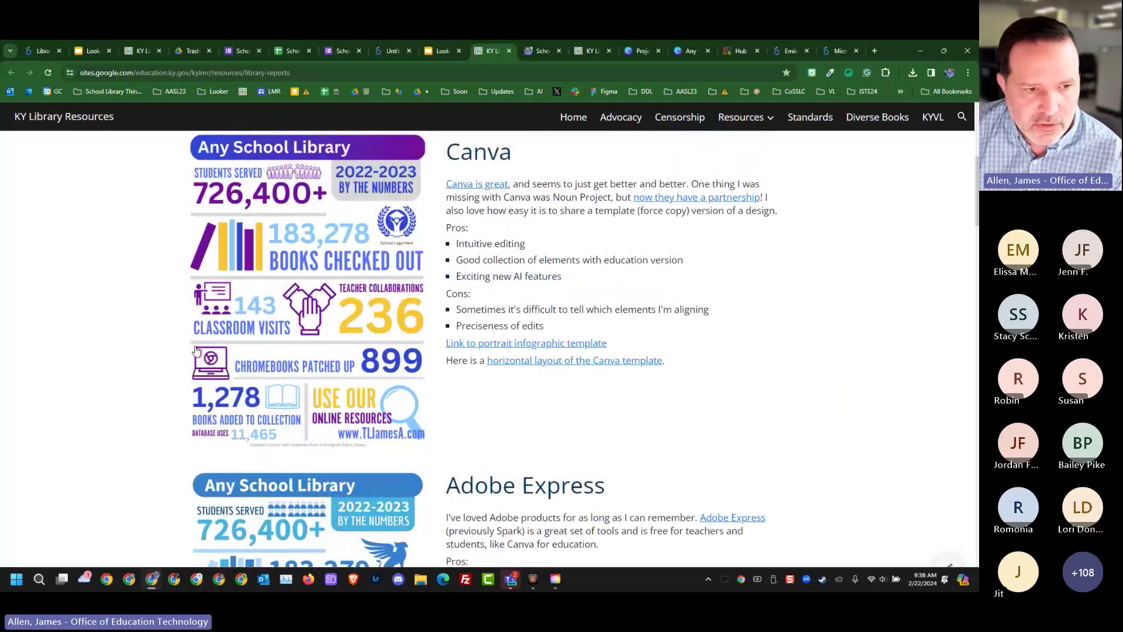
pyautogui.scroll(1, 474, 435)
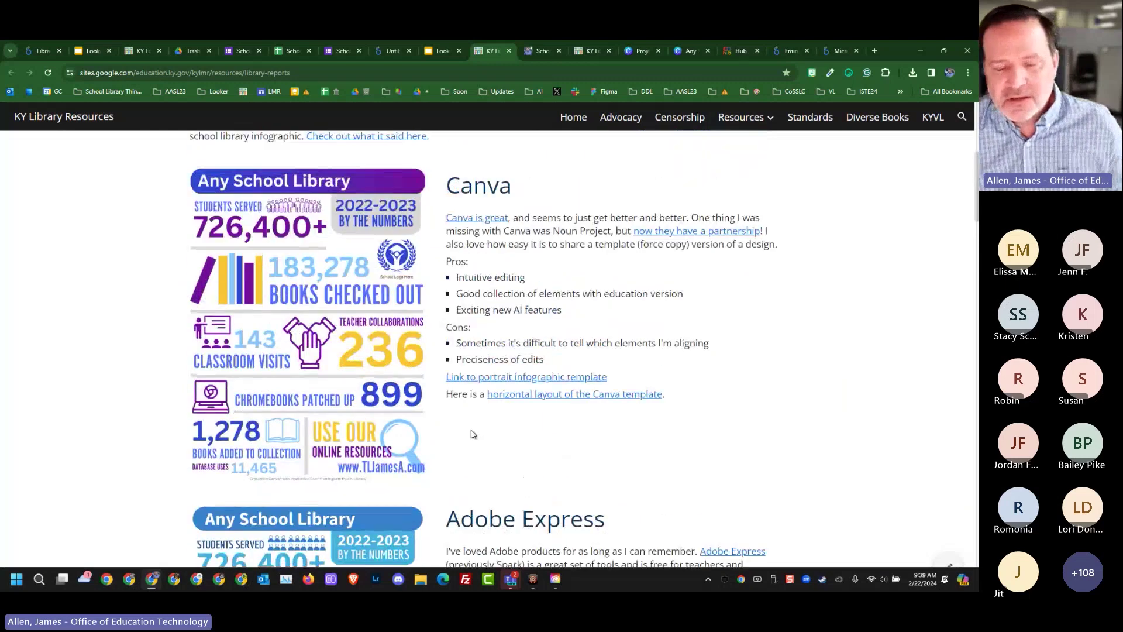
pyautogui.scroll(6, 474, 435)
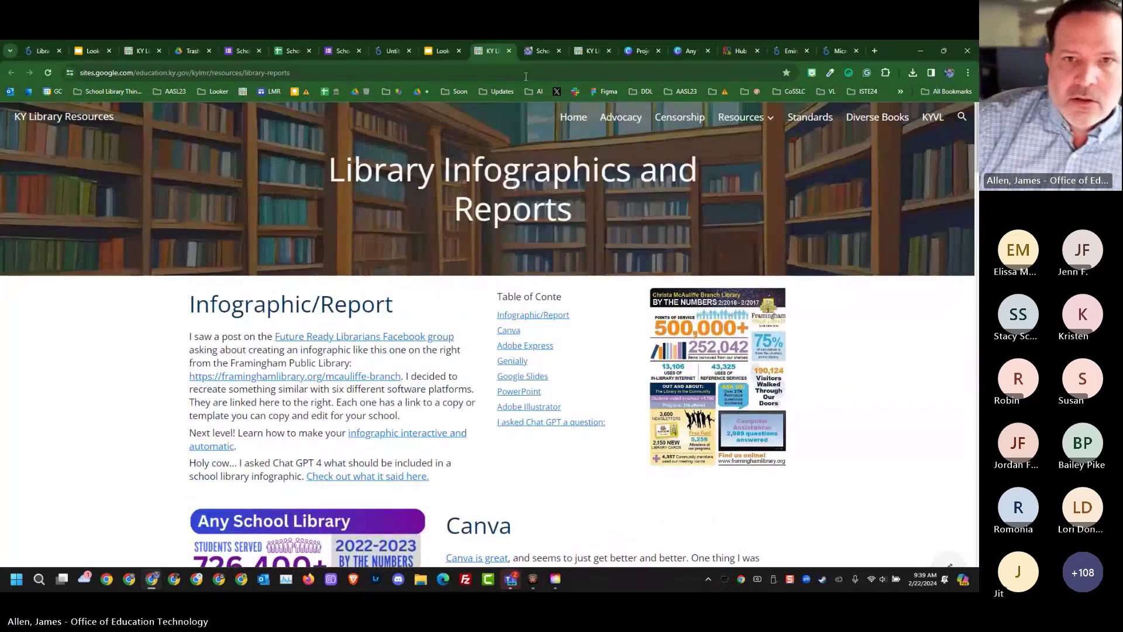
pyautogui.click(443, 52)
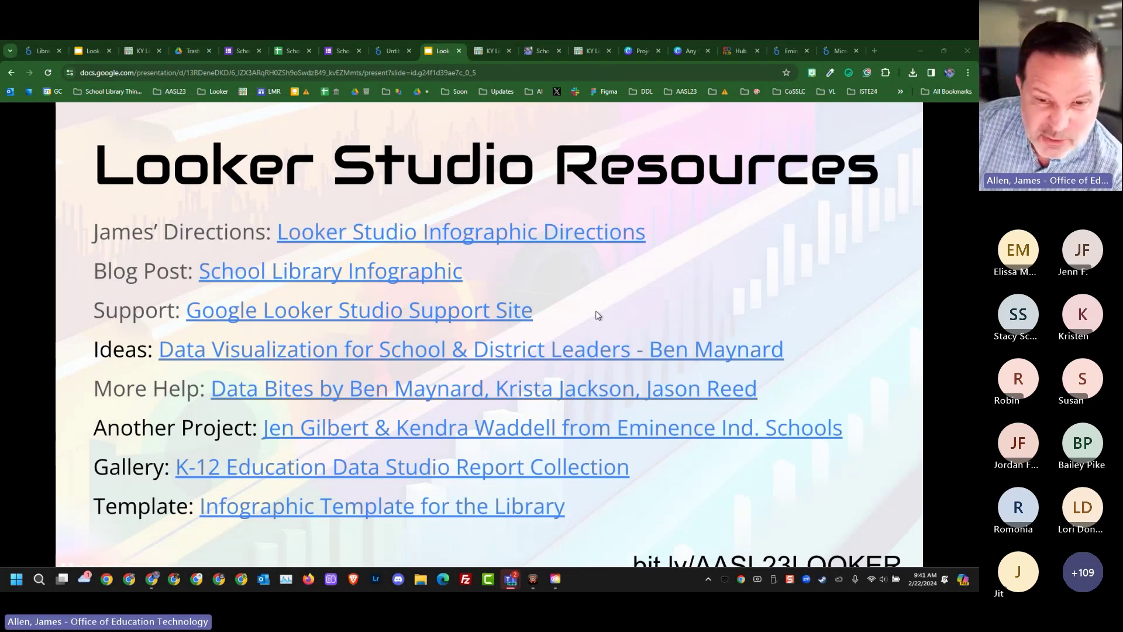
# - Return to the Untitled Report and open the Library Impact Dashboard there from the Looker bookmarks
pyautogui.click(390, 54)
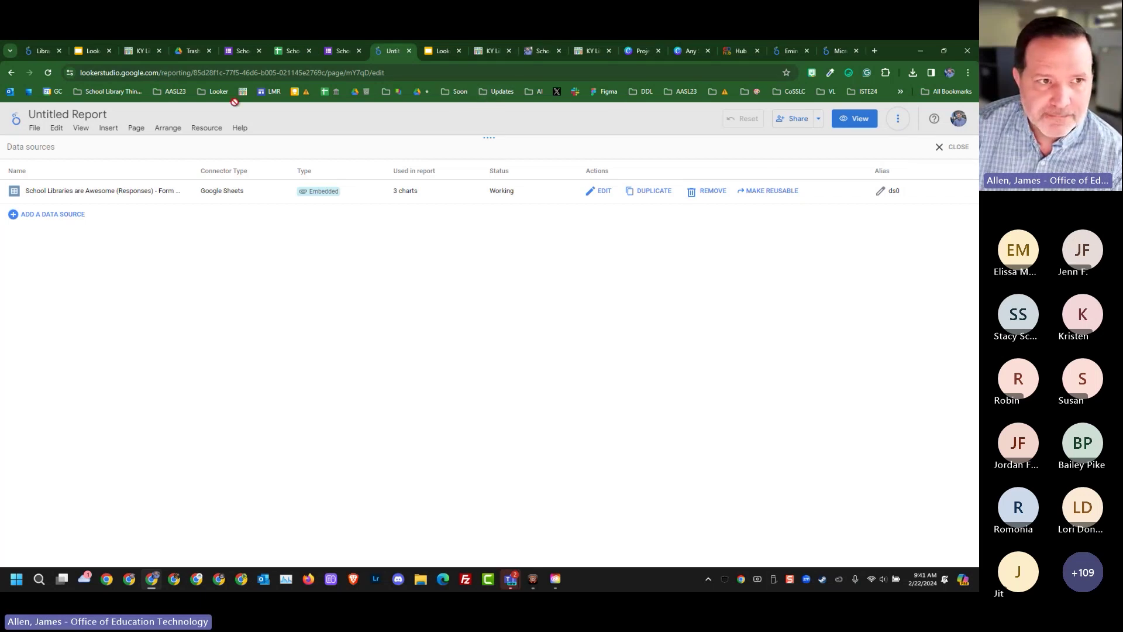
pyautogui.click(215, 92)
pyautogui.click(249, 126)
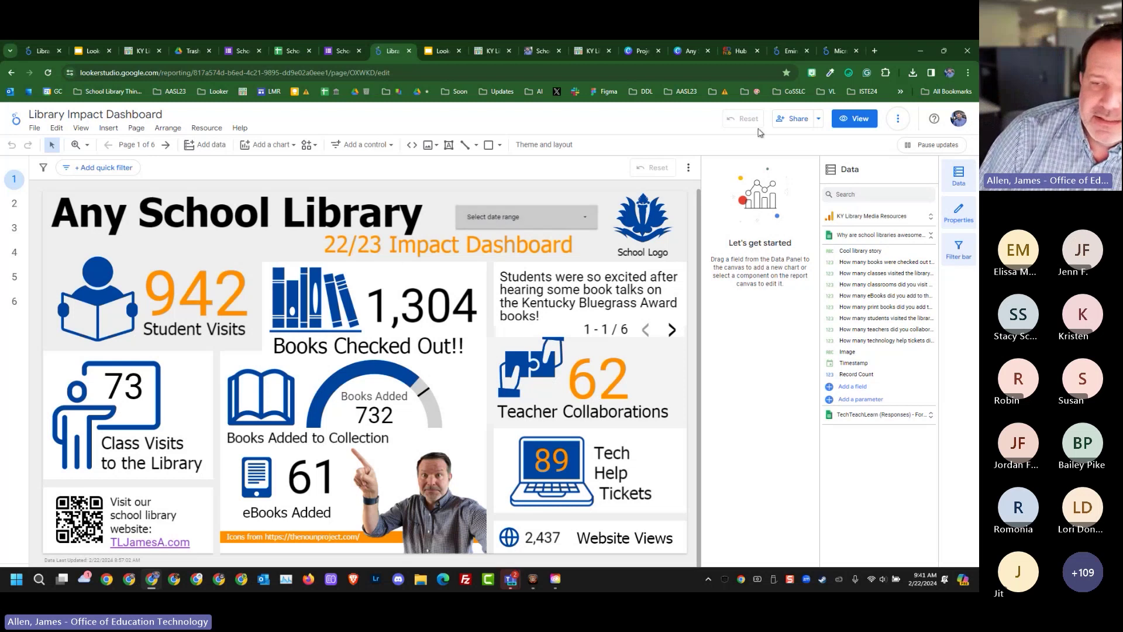
# - Review the Library Impact Dashboard's people sharing settings and its Editor and Viewer link roles, then close them without changing access
pyautogui.click(809, 123)
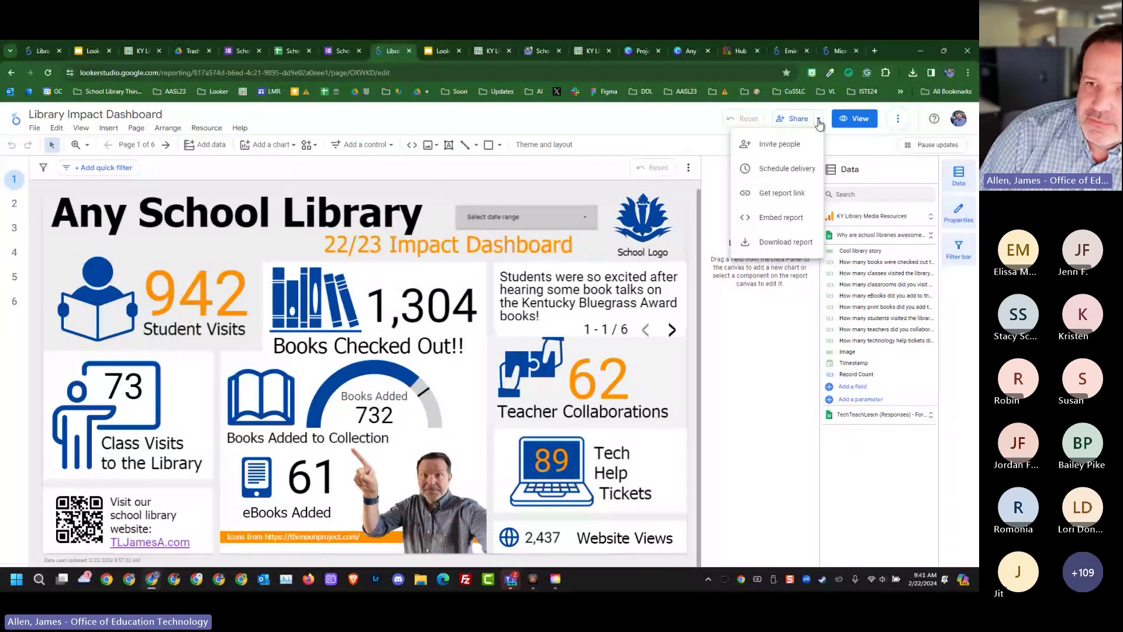
pyautogui.click(778, 147)
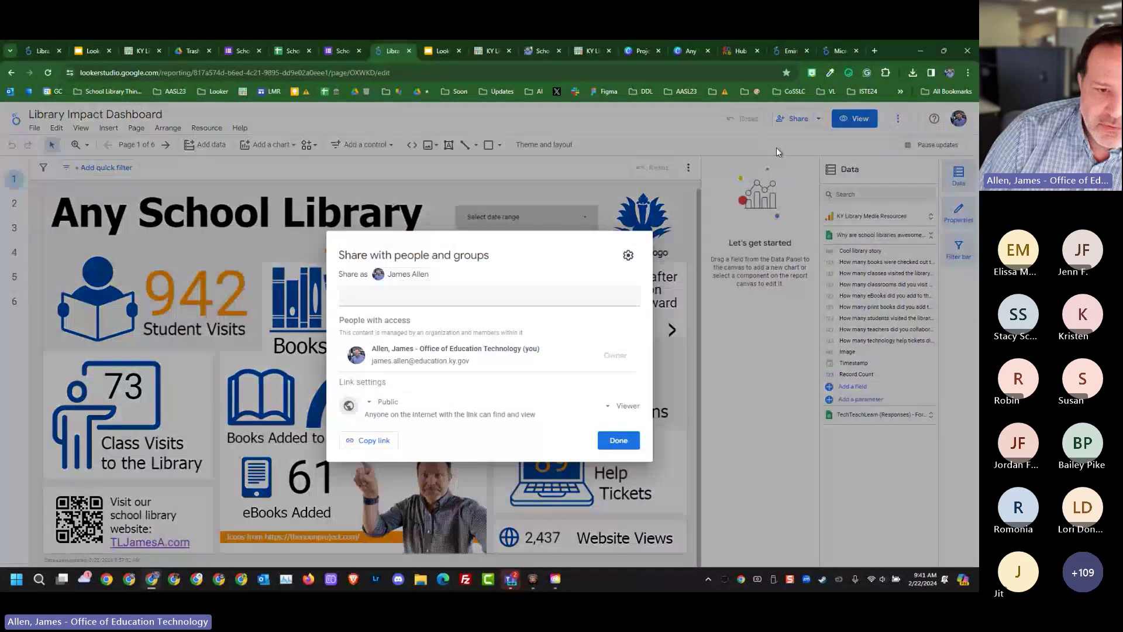
pyautogui.click(635, 406)
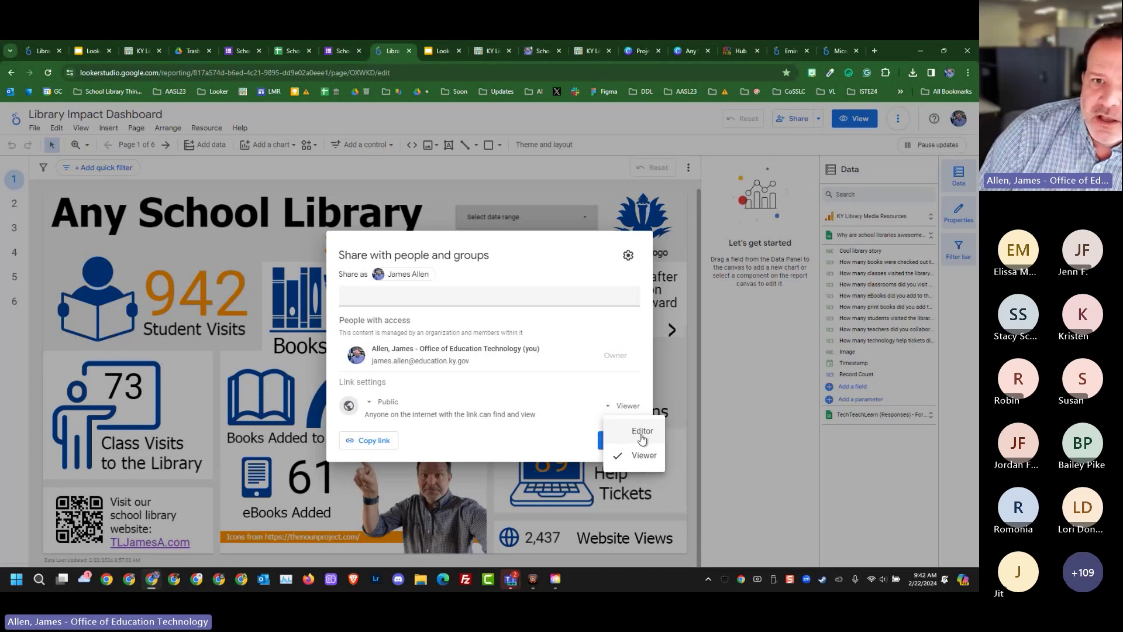
pyautogui.click(602, 131)
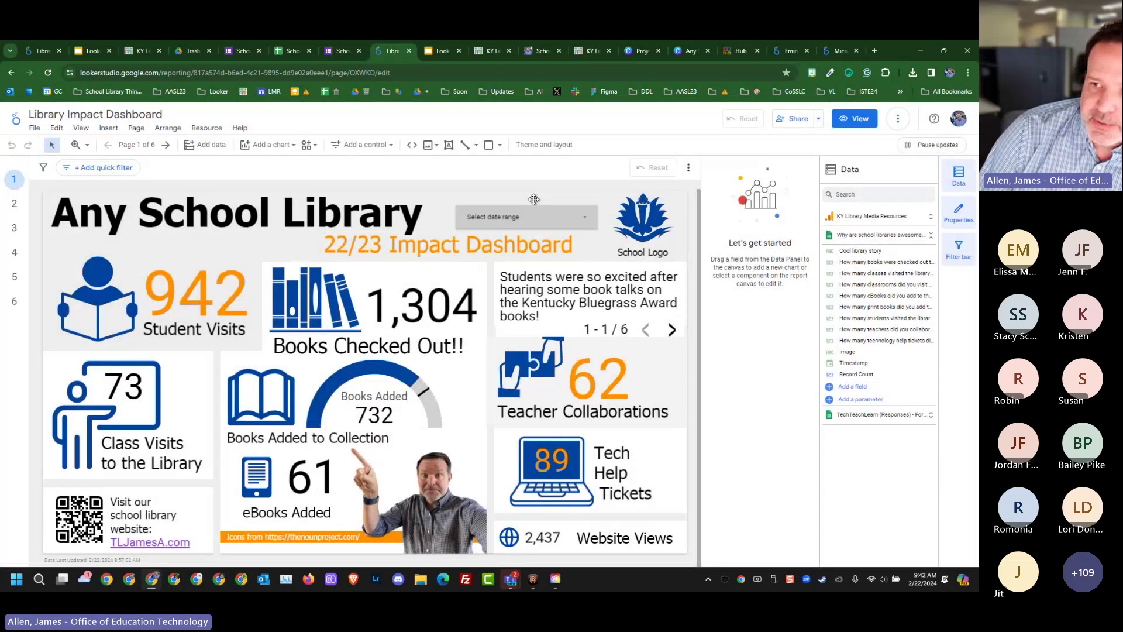
# - Pause the Library Impact Dashboard's updates and resume them
pyautogui.click(936, 146)
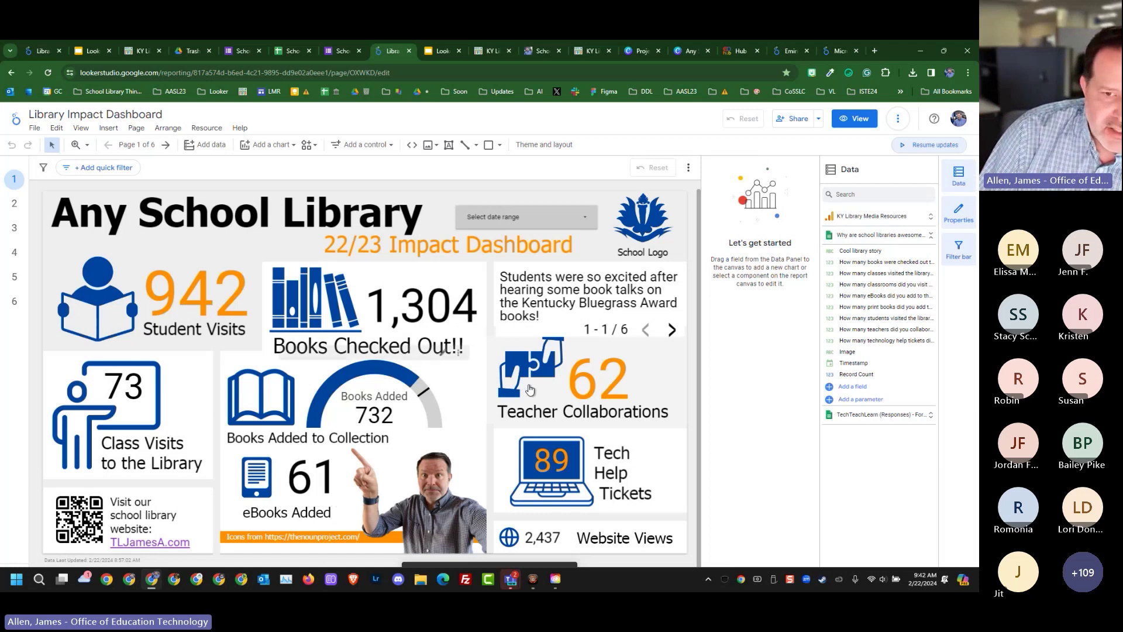
pyautogui.click(930, 147)
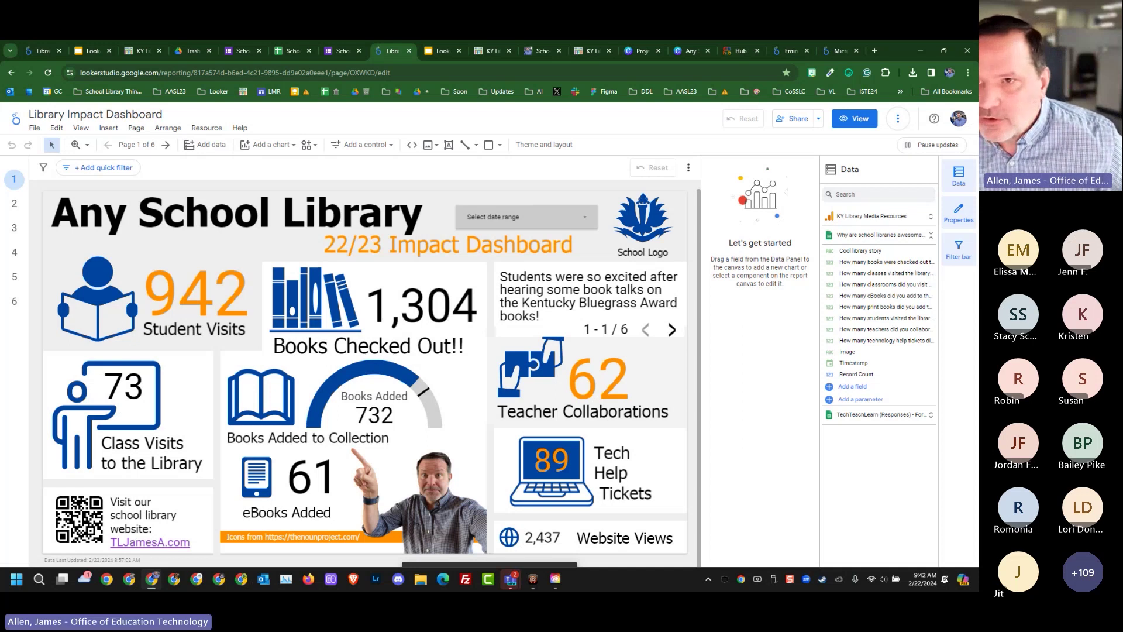
# - Review the Library Impact Dashboard's report embedding options, including Embed Code and Embed URL, and close them
pyautogui.click(819, 119)
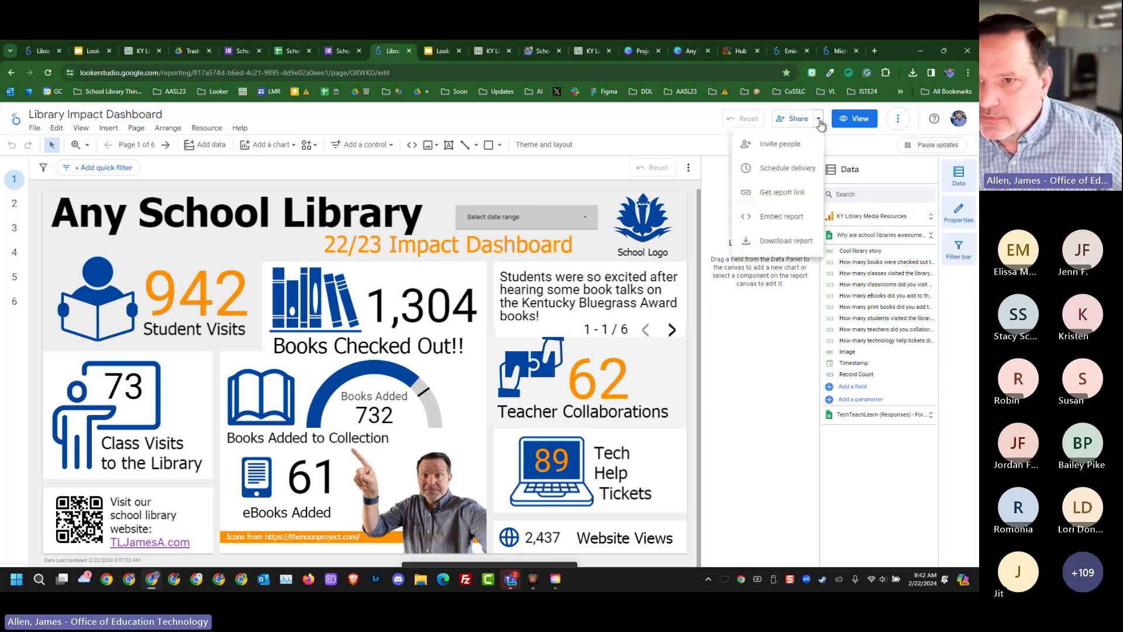
pyautogui.click(762, 221)
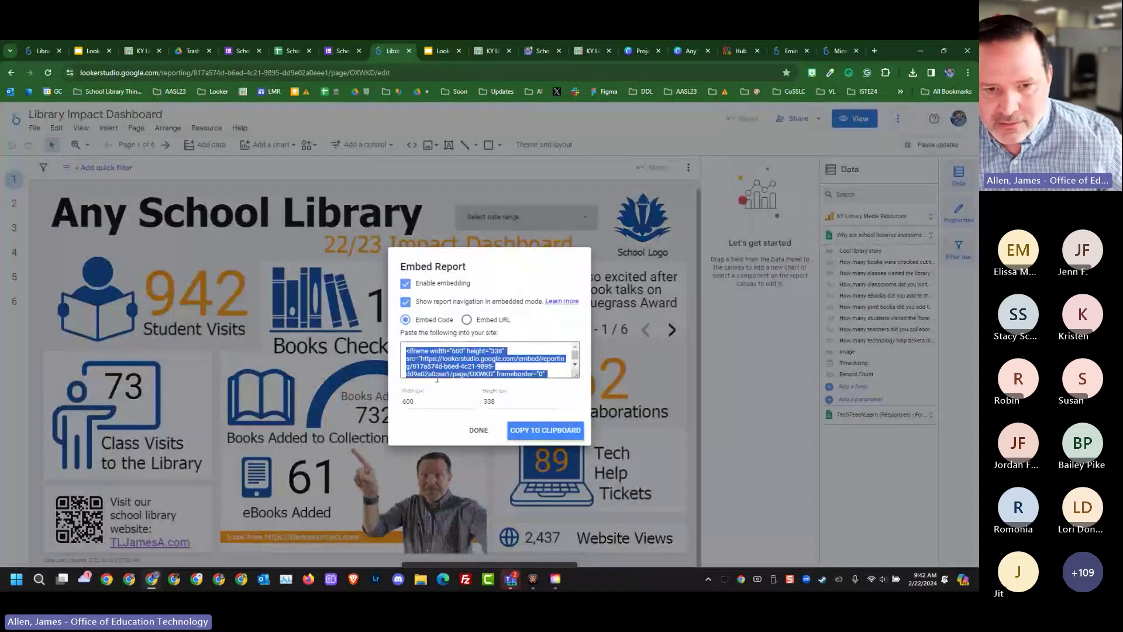
pyautogui.click(467, 321)
pyautogui.click(405, 338)
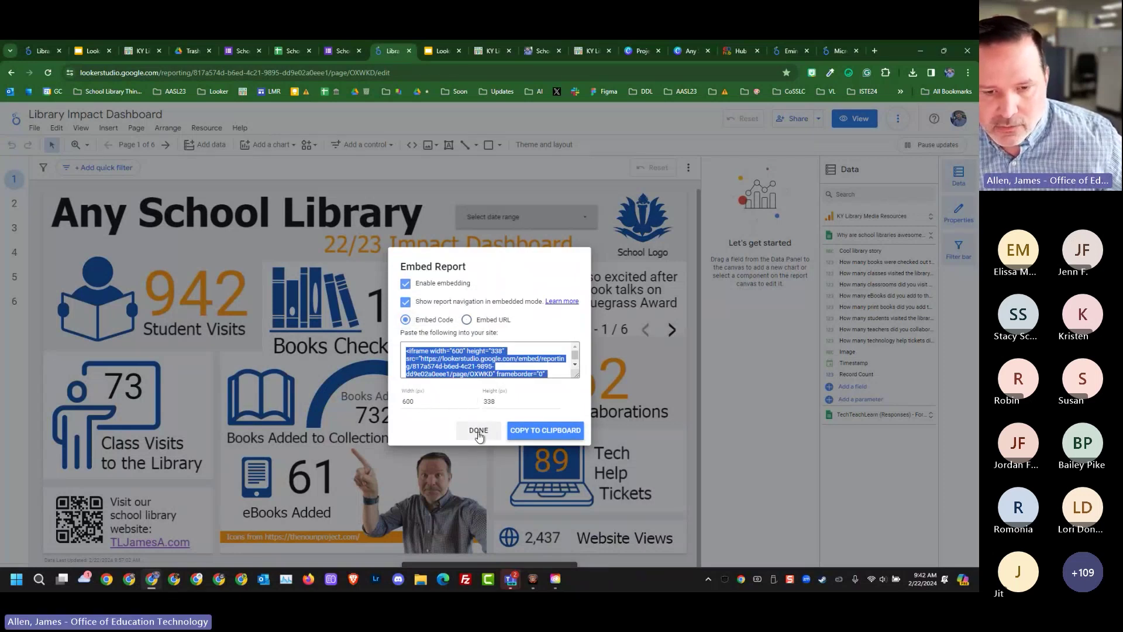
pyautogui.click(478, 430)
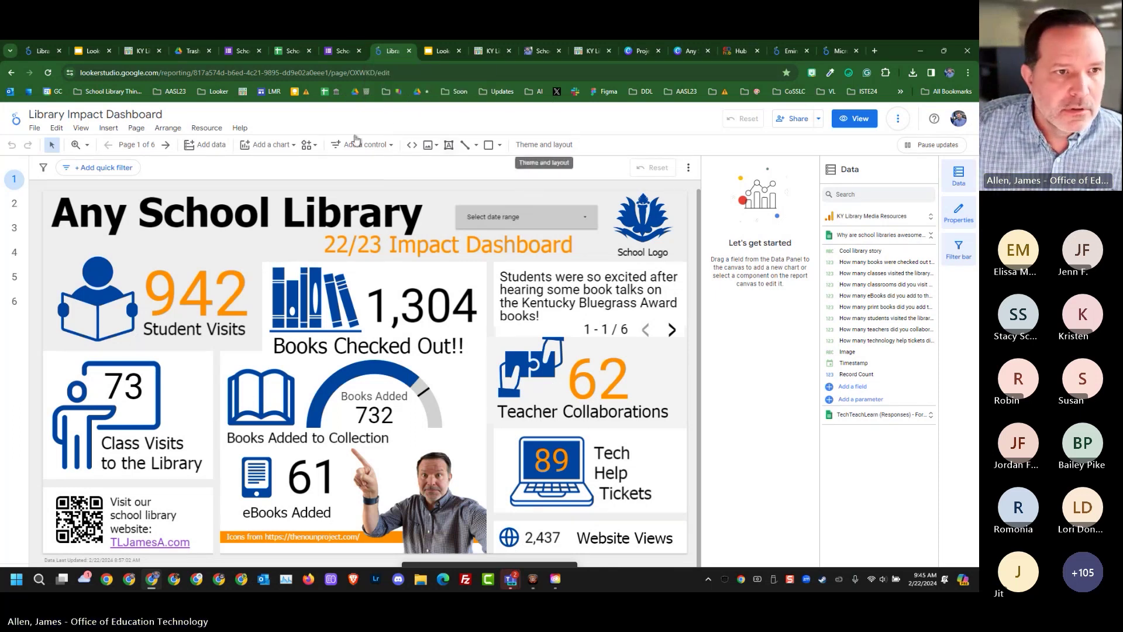
# - Open the "Why are school libraries awesome?" form from the Looker bookmarks
pyautogui.click(214, 92)
pyautogui.click(263, 176)
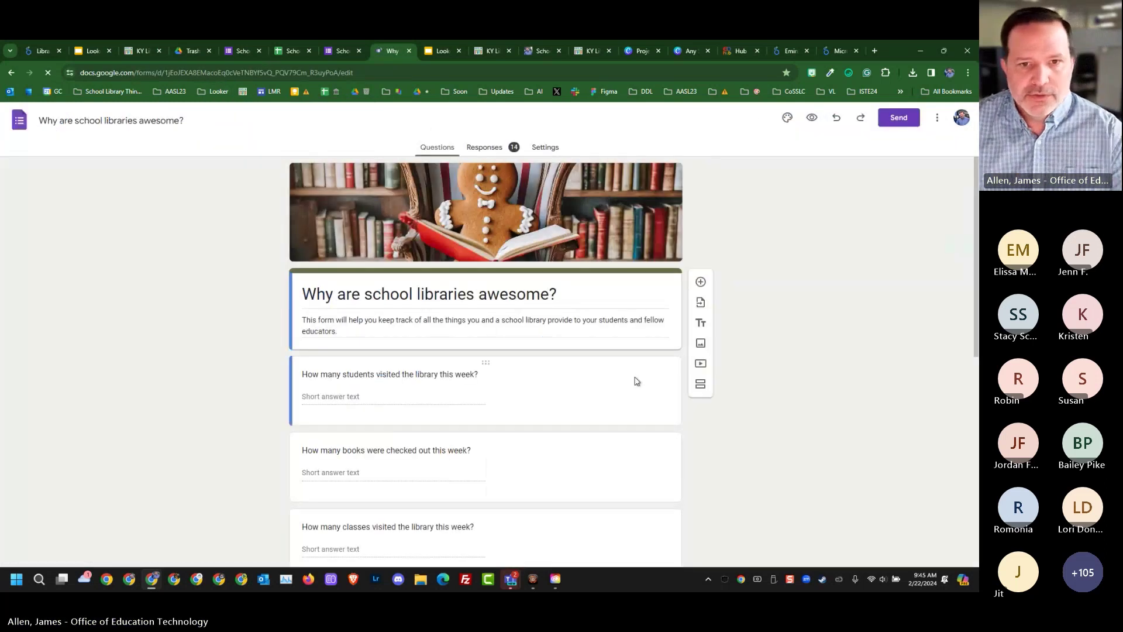
# - Review the form's questions from the weekly student visits question through "Cool library story", and return to the form's title
pyautogui.scroll(-1, 791, 260)
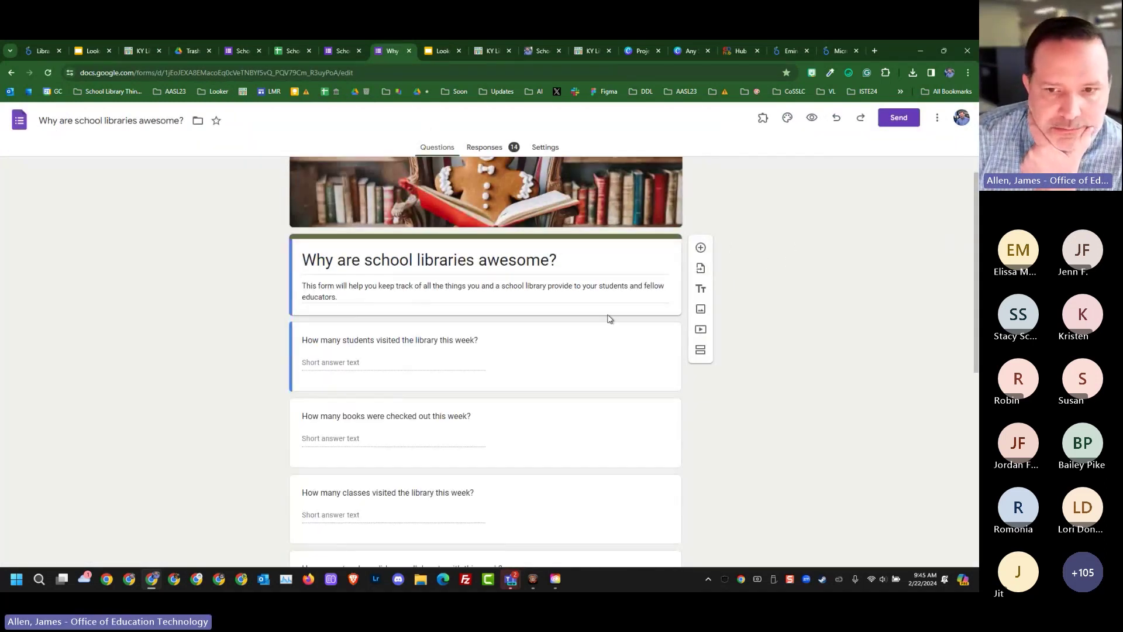
pyautogui.scroll(-1, 458, 371)
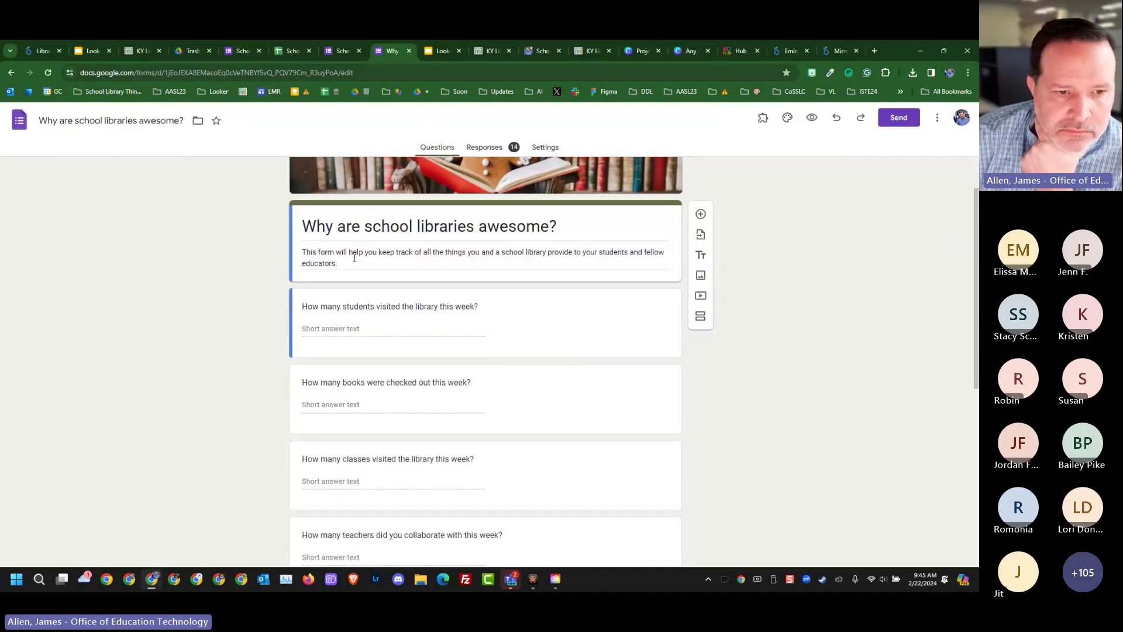
pyautogui.scroll(-1, 328, 275)
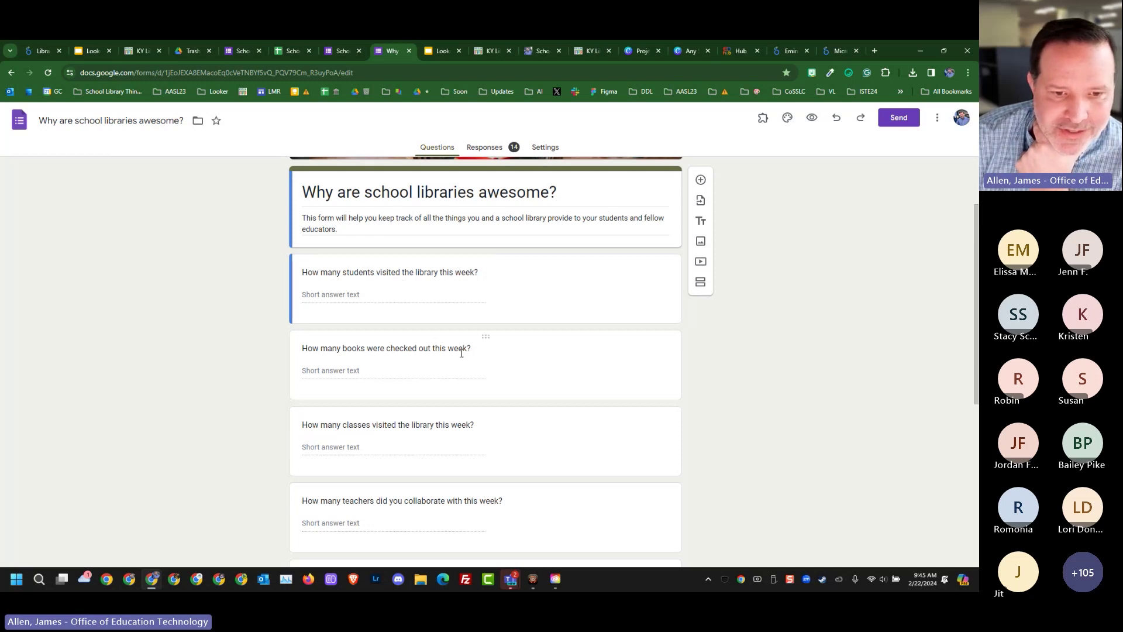
pyautogui.scroll(-2, 398, 328)
pyautogui.scroll(-1, 398, 331)
pyautogui.scroll(-1, 429, 303)
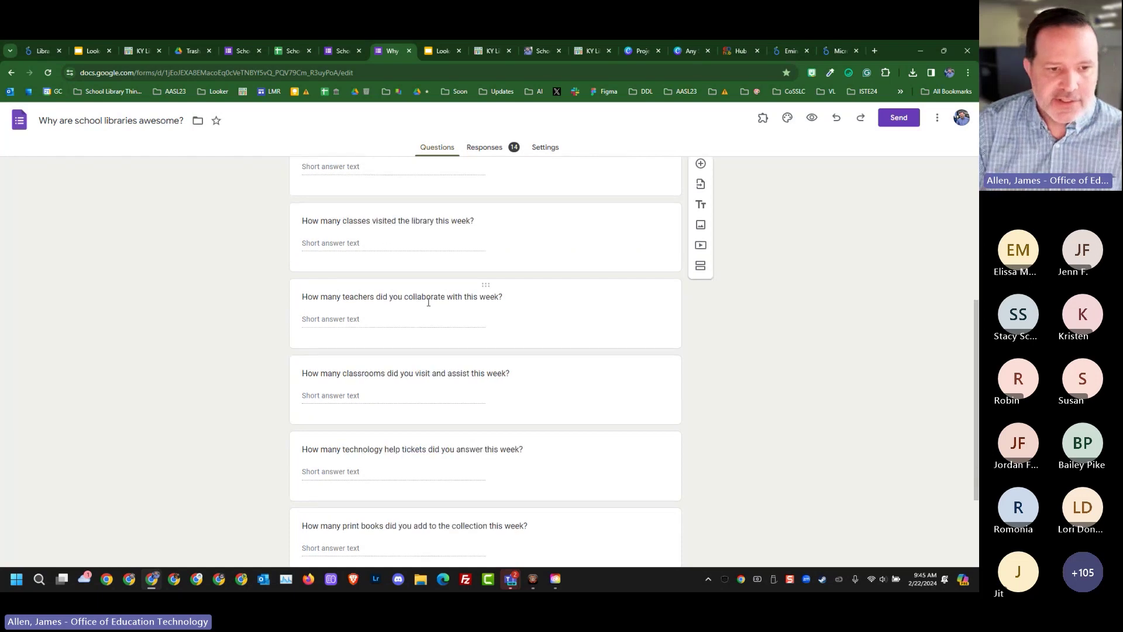
pyautogui.scroll(-2, 430, 303)
pyautogui.scroll(-1, 441, 345)
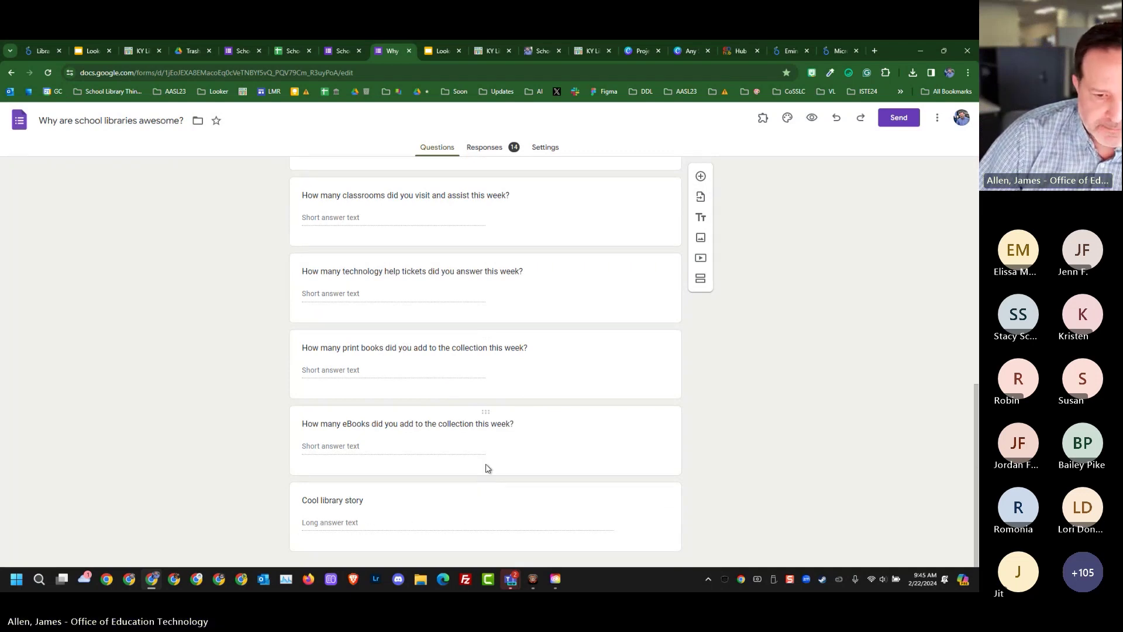
pyautogui.scroll(2, 485, 466)
pyautogui.scroll(-2, 483, 466)
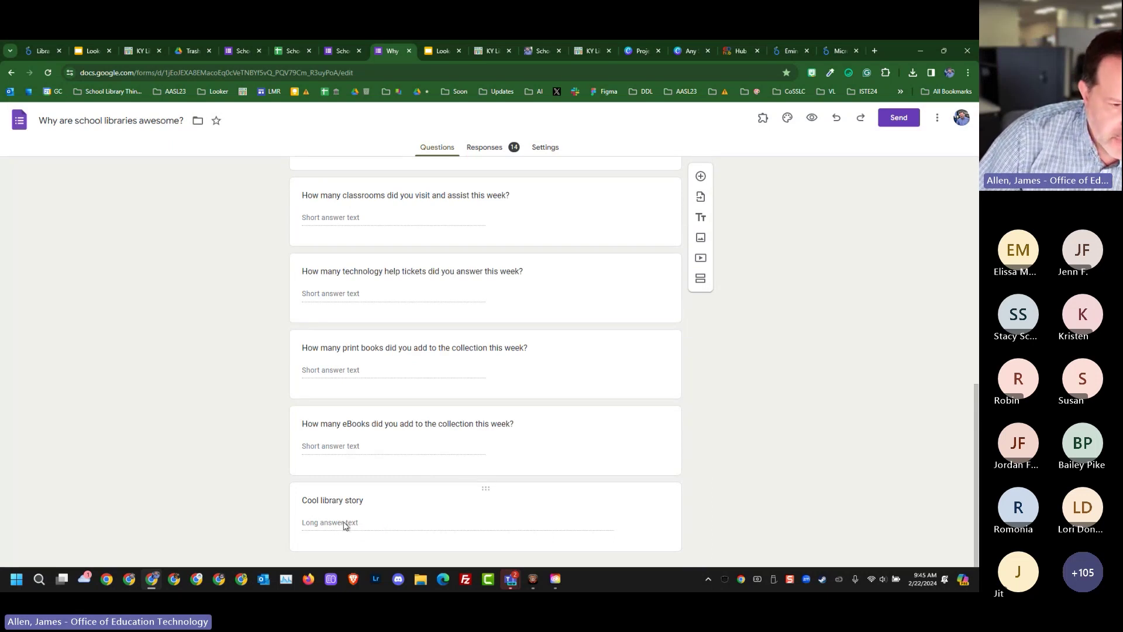
pyautogui.scroll(15, 439, 456)
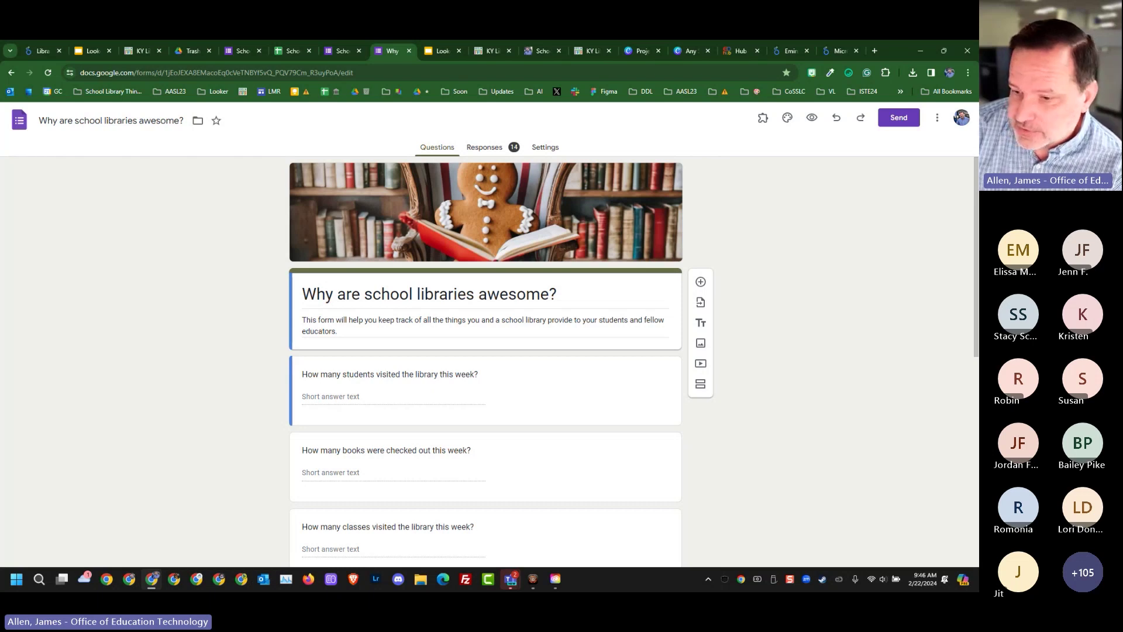
# - Switch to the Looker Studio slideshow and return to its title slide with the bit.ly/AASL23LOOKER link
pyautogui.click(438, 51)
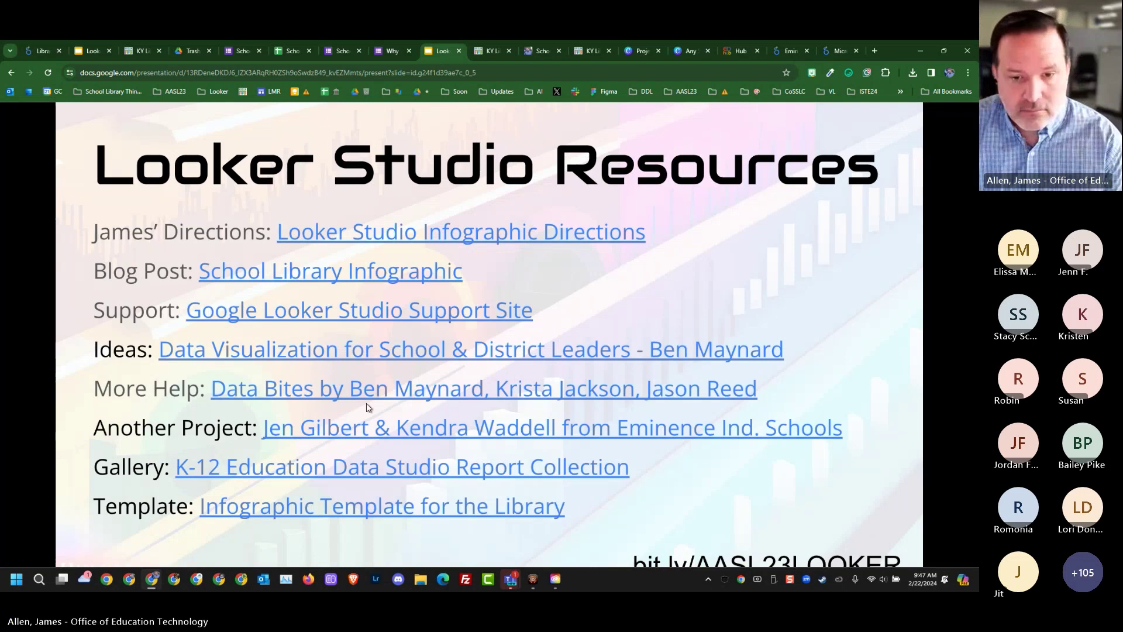
pyautogui.press('Home')
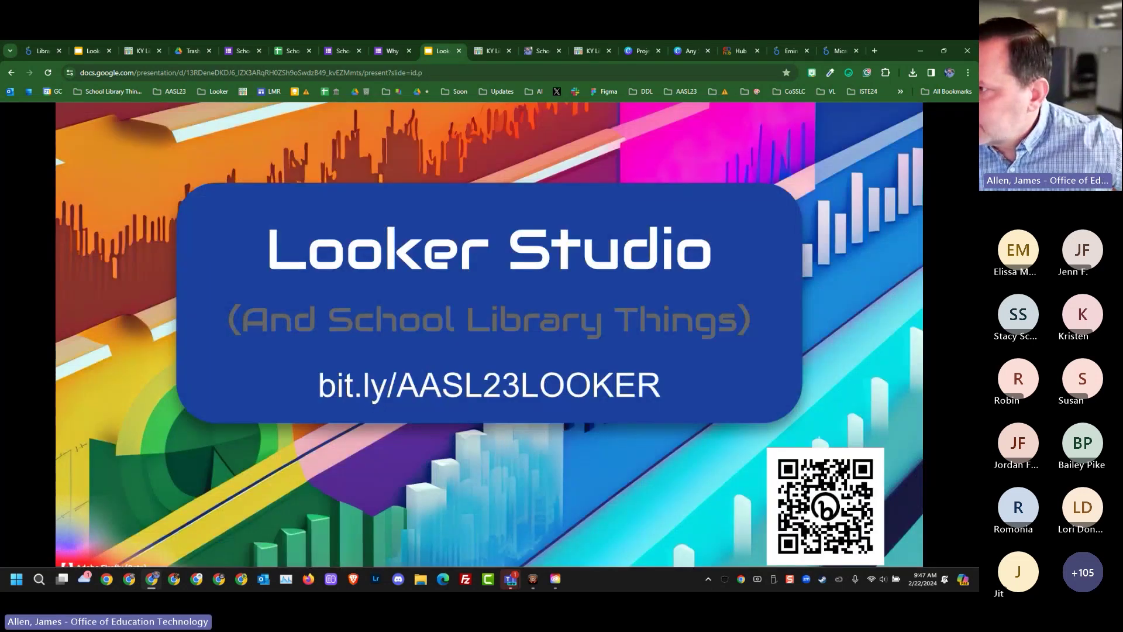